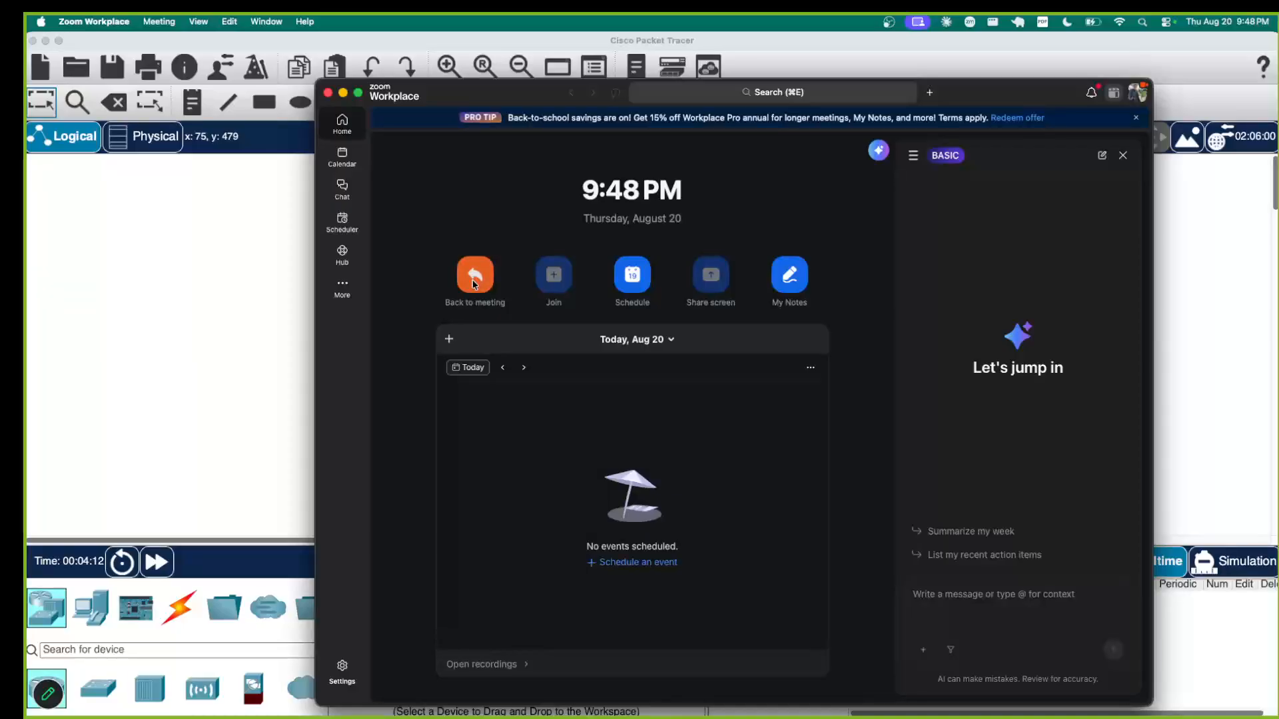
- Switch to Cisco Packet Tracer and open the saved VLAN_TrunkPort .pkt network file
left_click(203, 300)
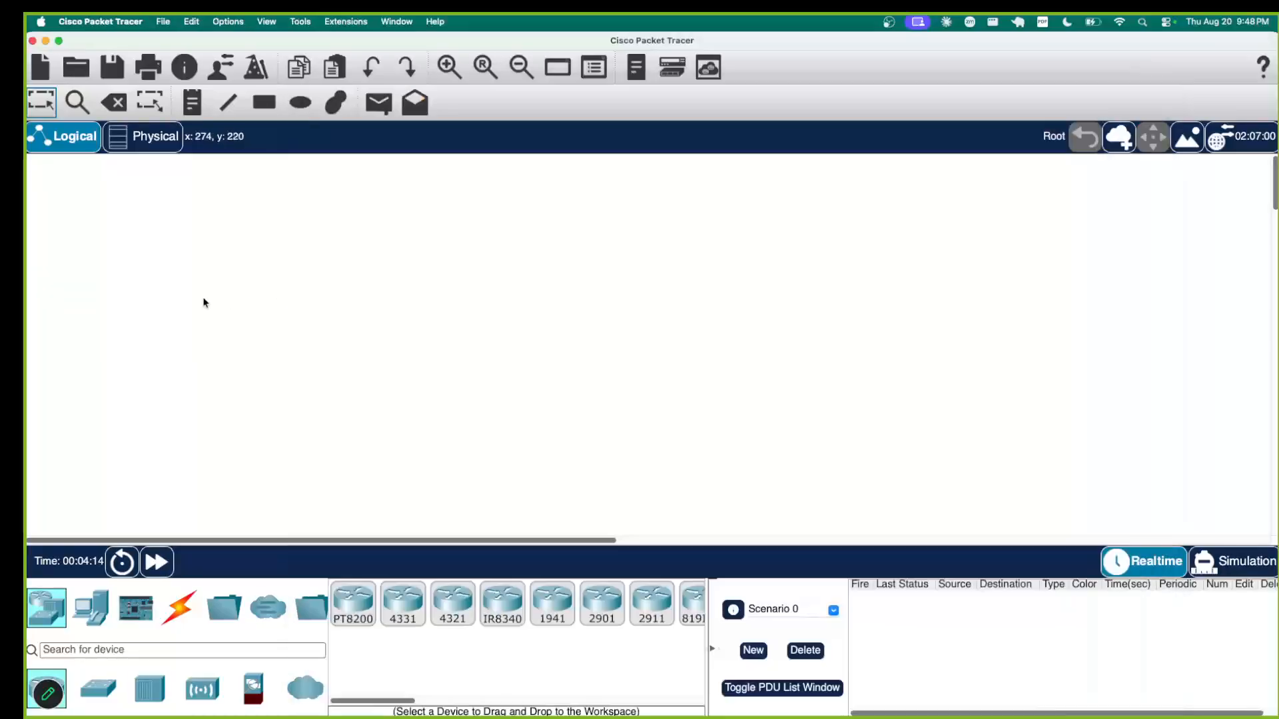
left_click(177, 21)
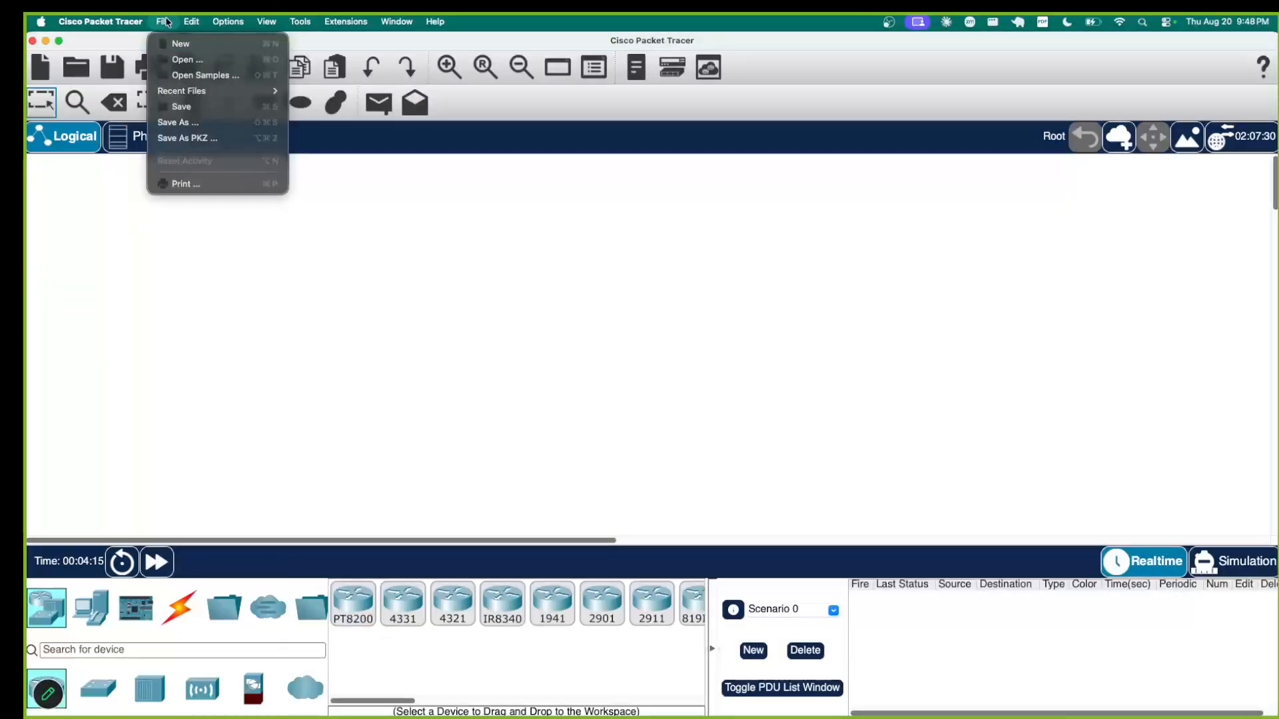
left_click(187, 61)
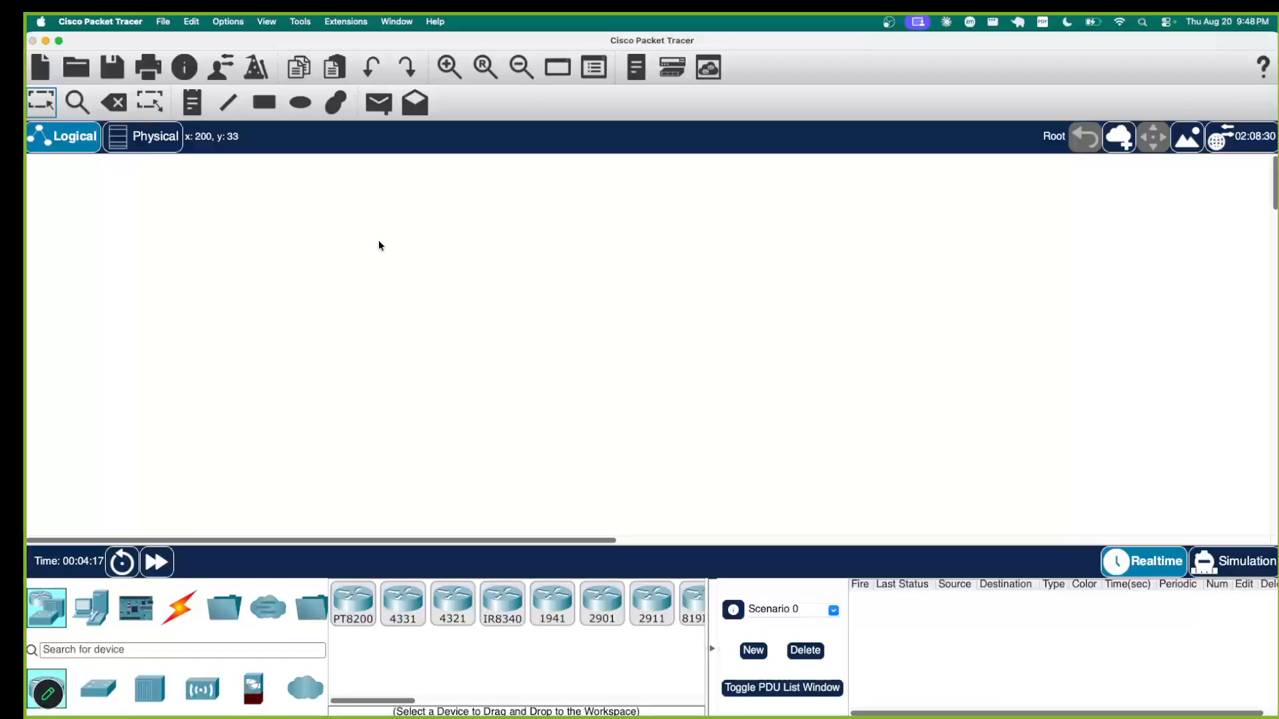
left_click(586, 202)
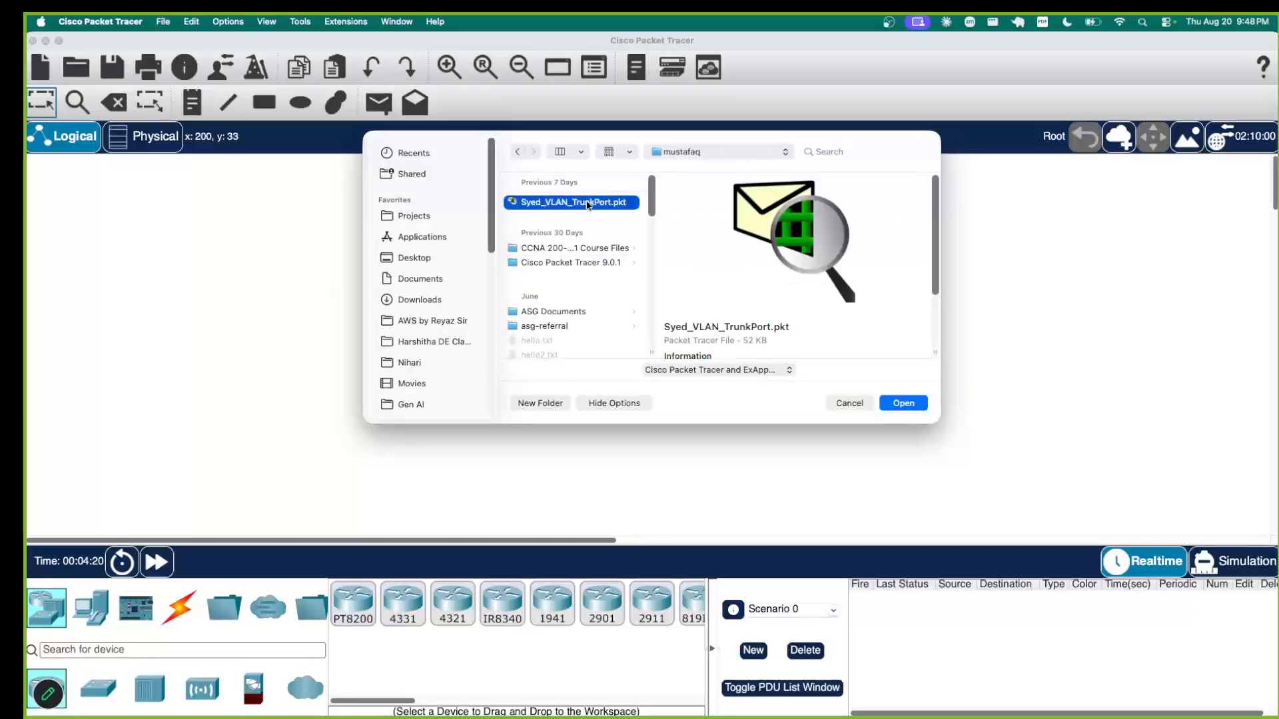
left_click(901, 399)
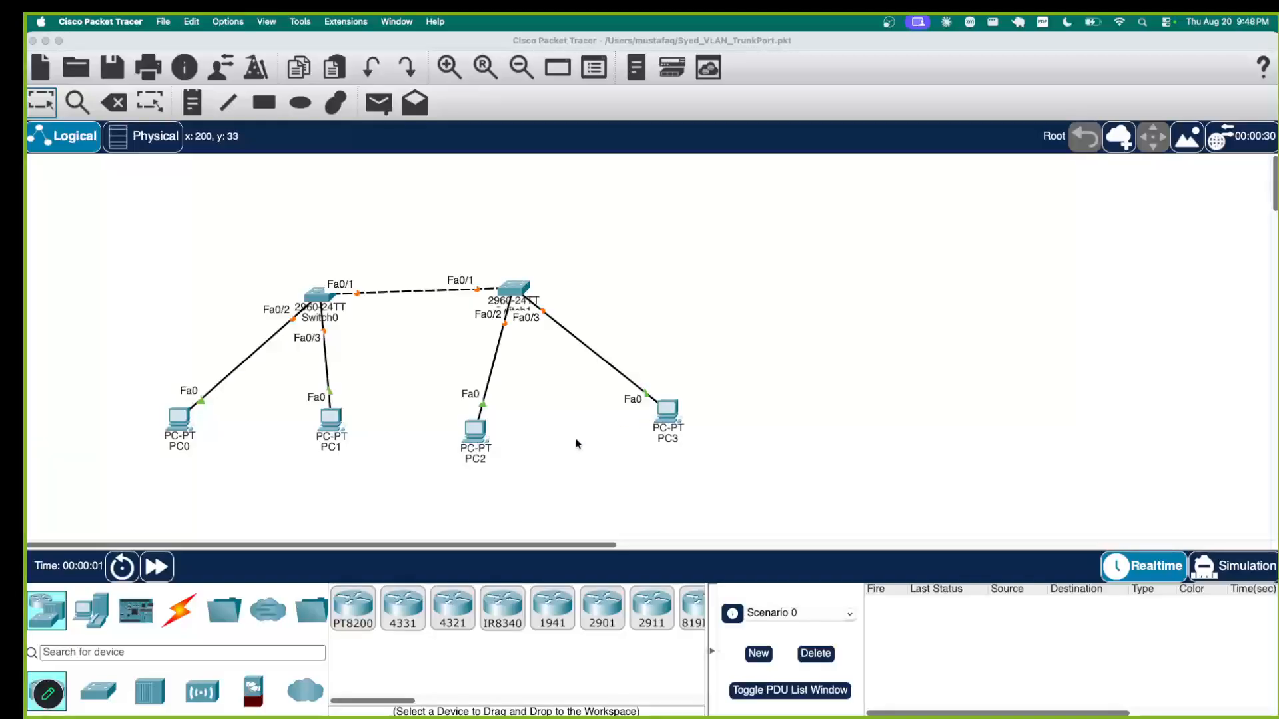
- Show the floating Zoom video panel in gallery view and expand it to the full meeting window
key("super+Tab")
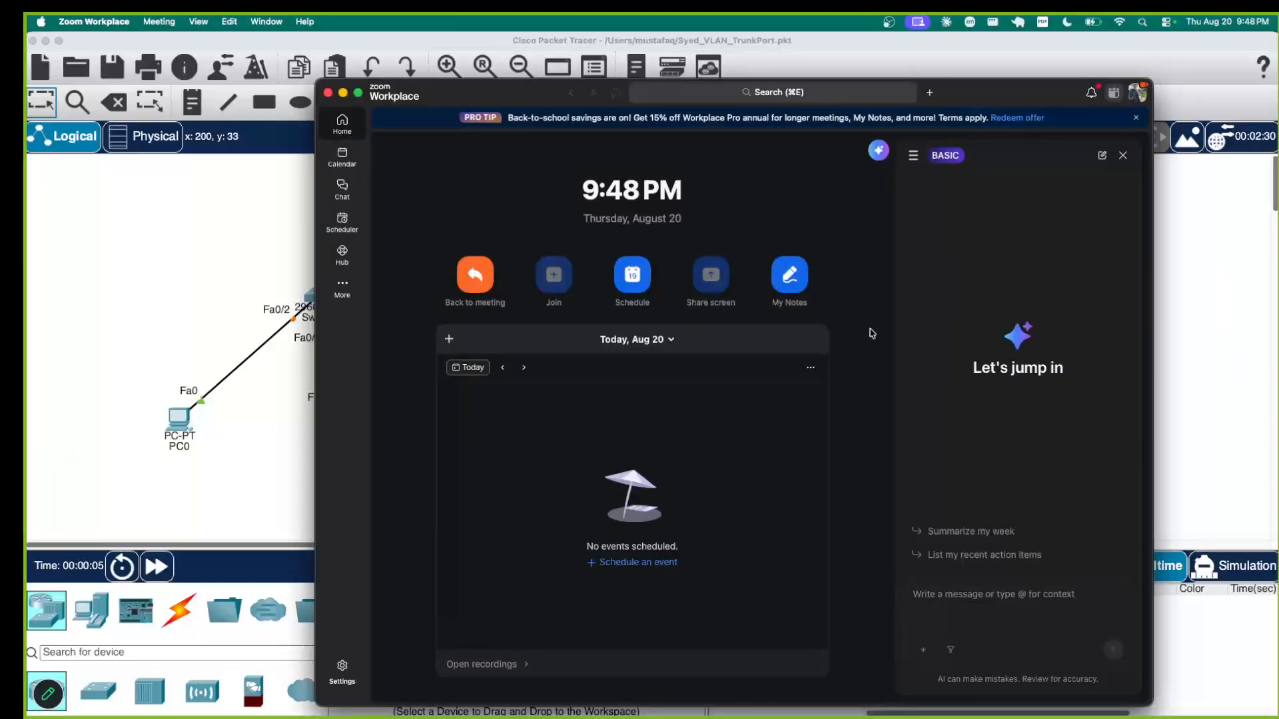
key("ctrl+Up")
left_click(619, 365)
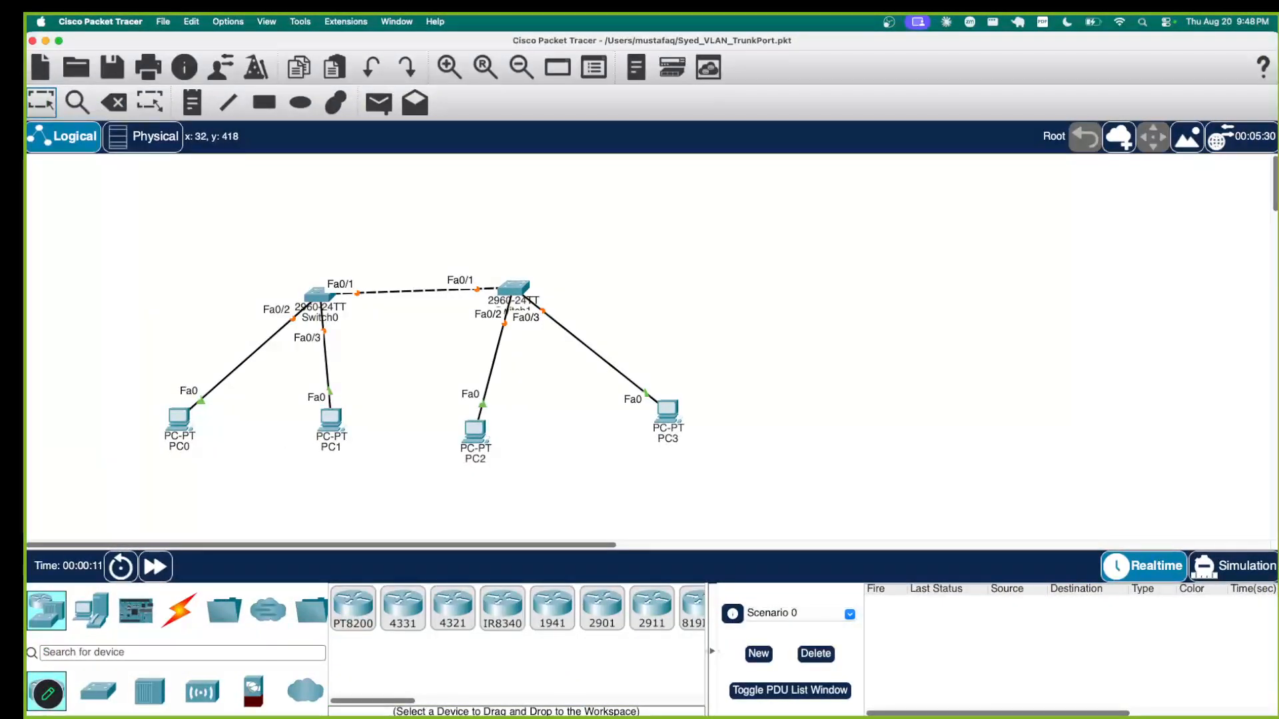
left_click_drag(29, 142, 879, 209)
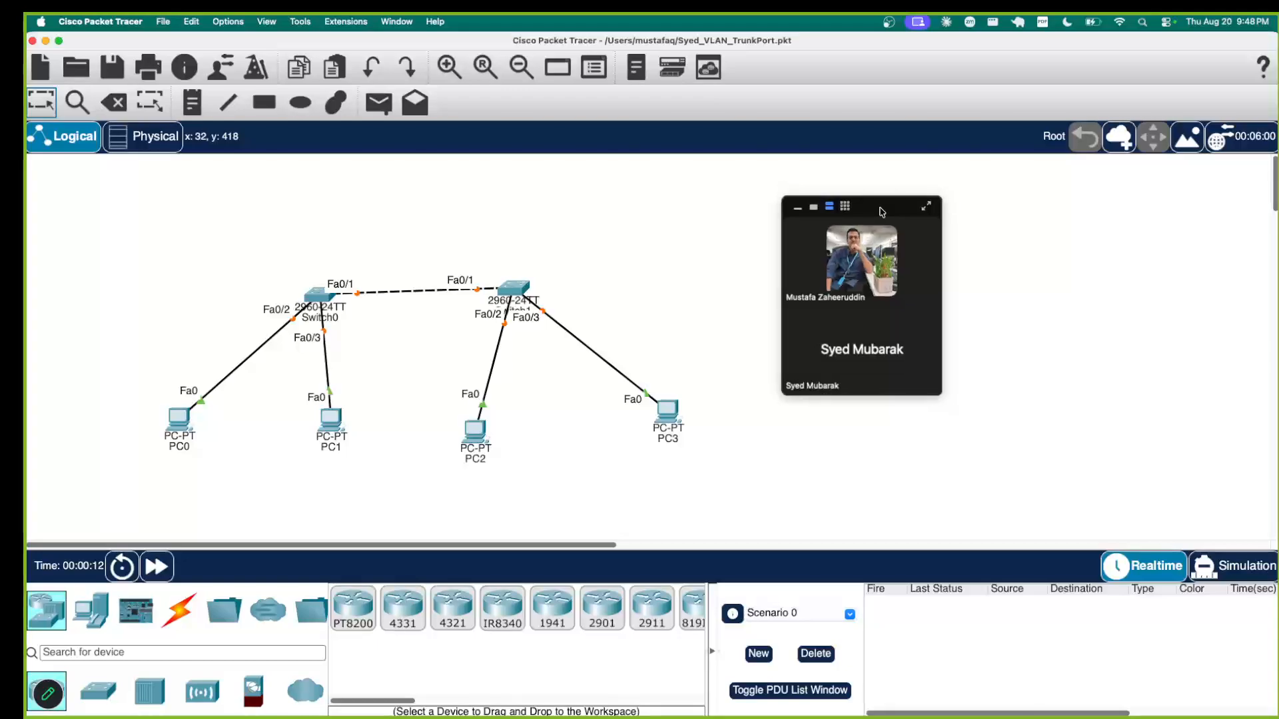
left_click(845, 208)
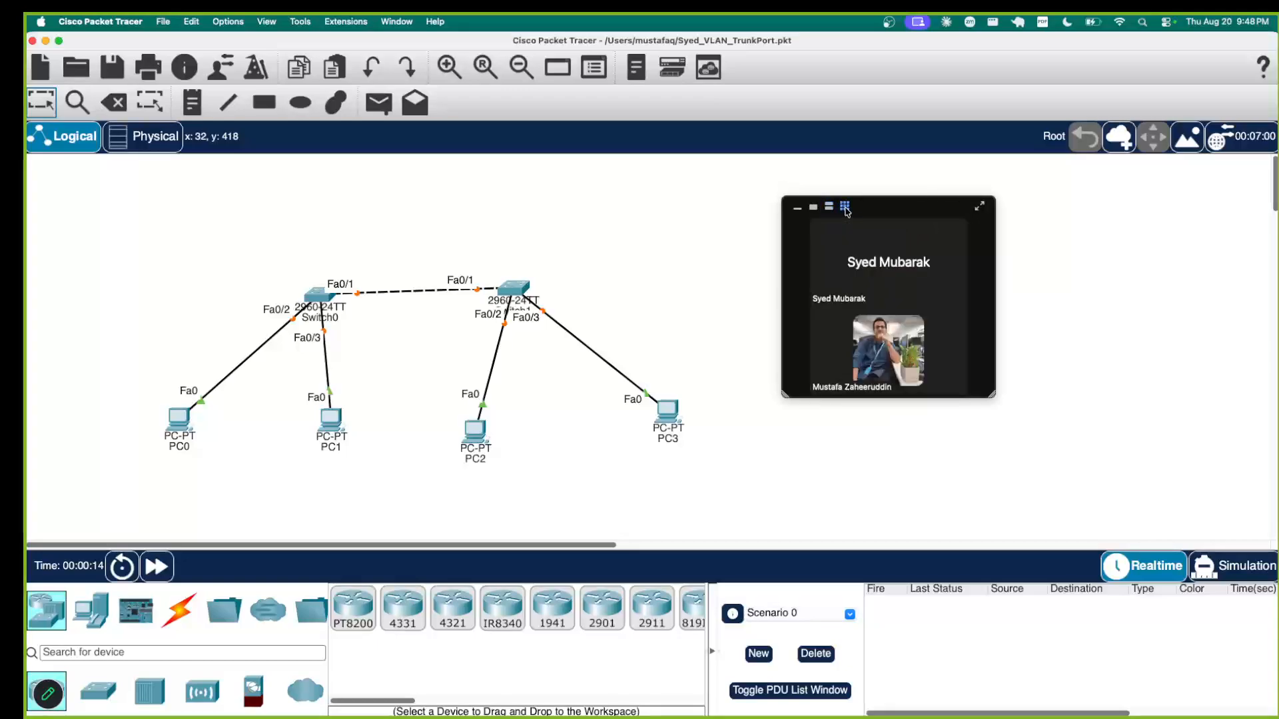
left_click(979, 206)
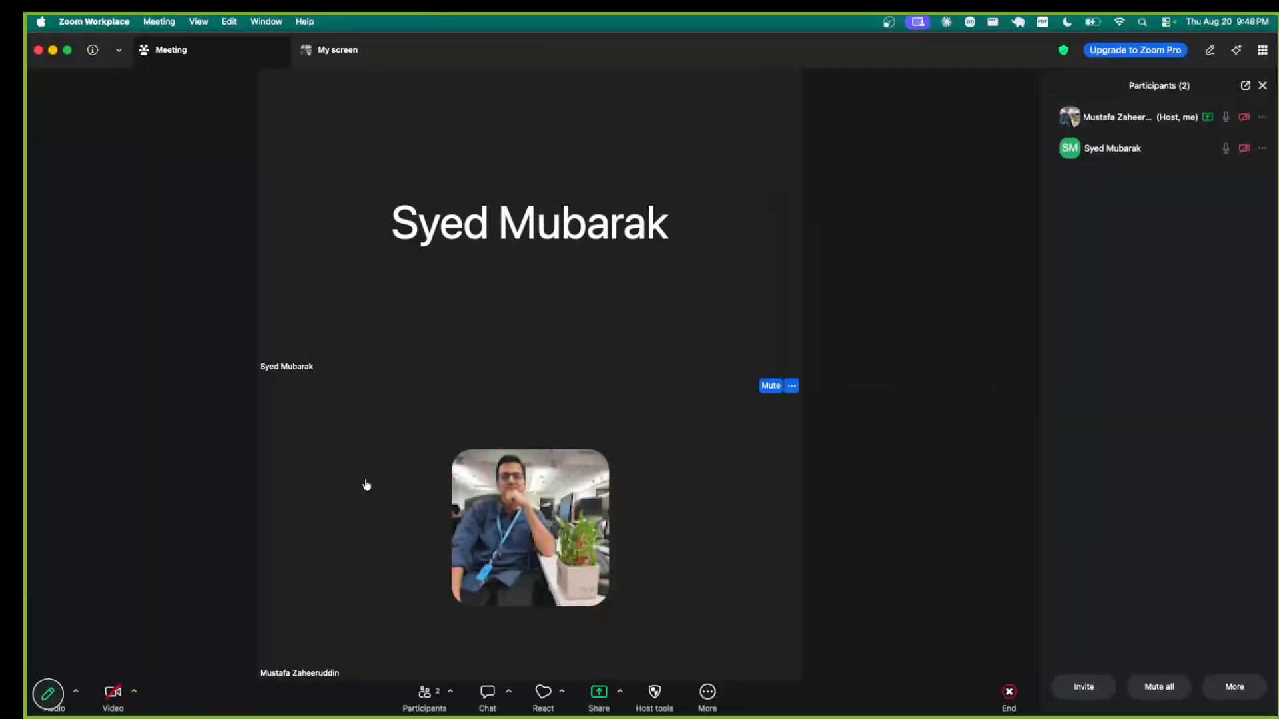
- Look through the meeting's share and participant options, and compare the meeting view with the shared-screen view
left_click(620, 692)
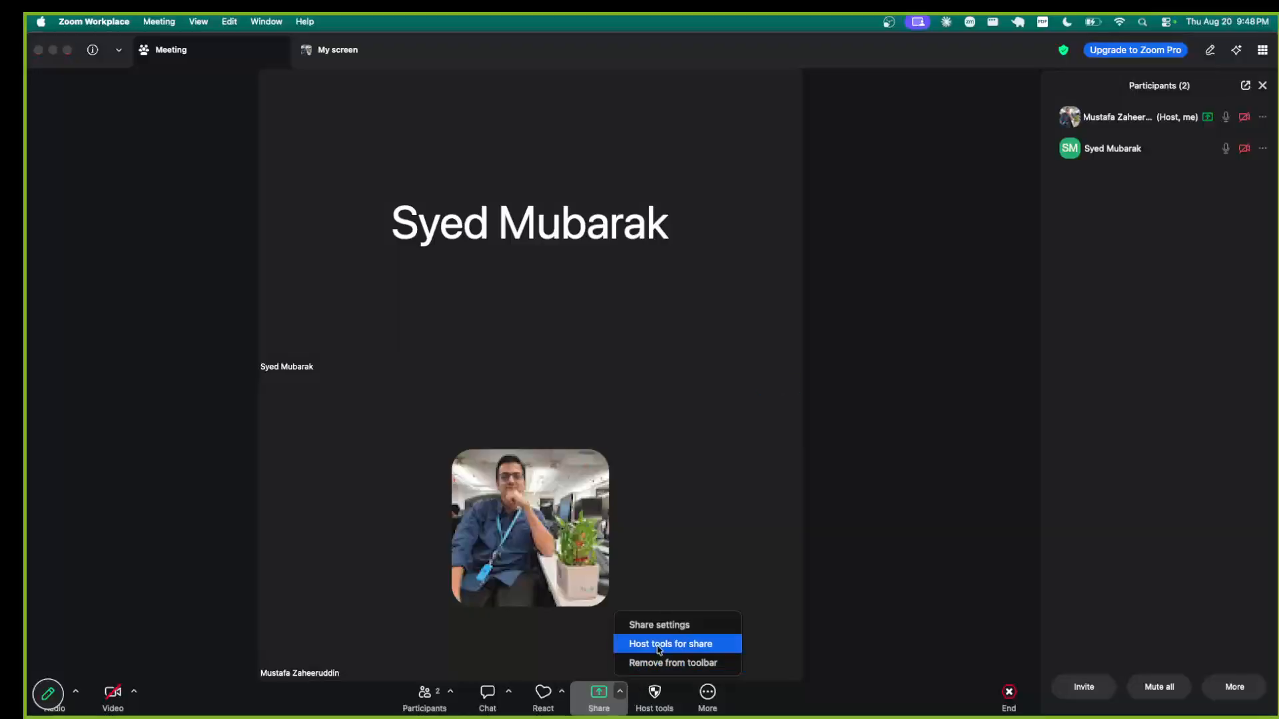
left_click(595, 707)
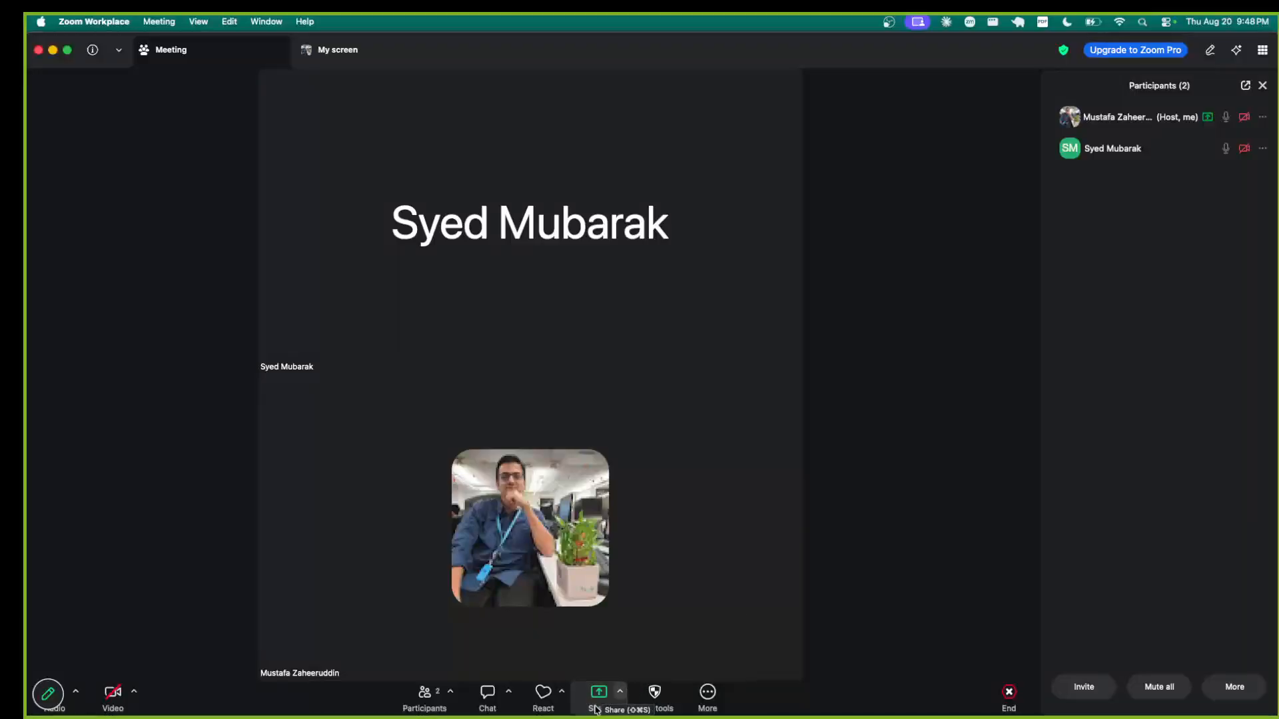
left_click(450, 693)
mouse_move(710, 576)
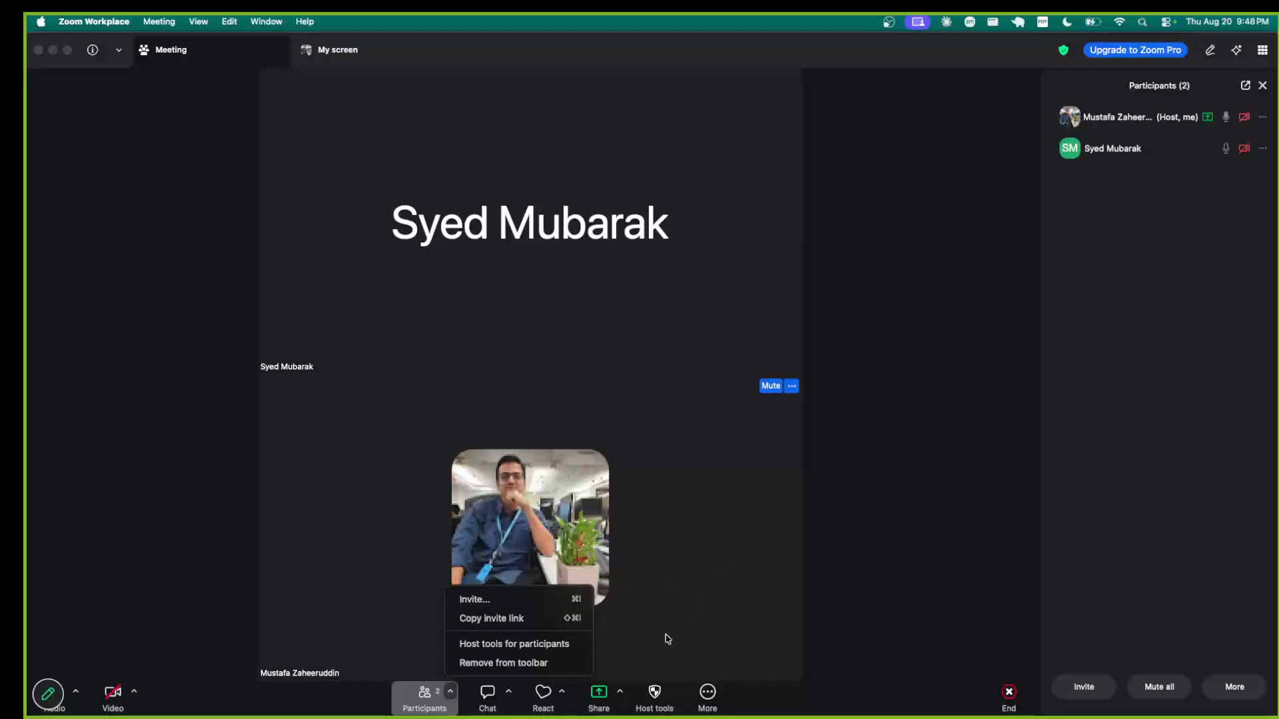
left_click(620, 692)
left_click(620, 692)
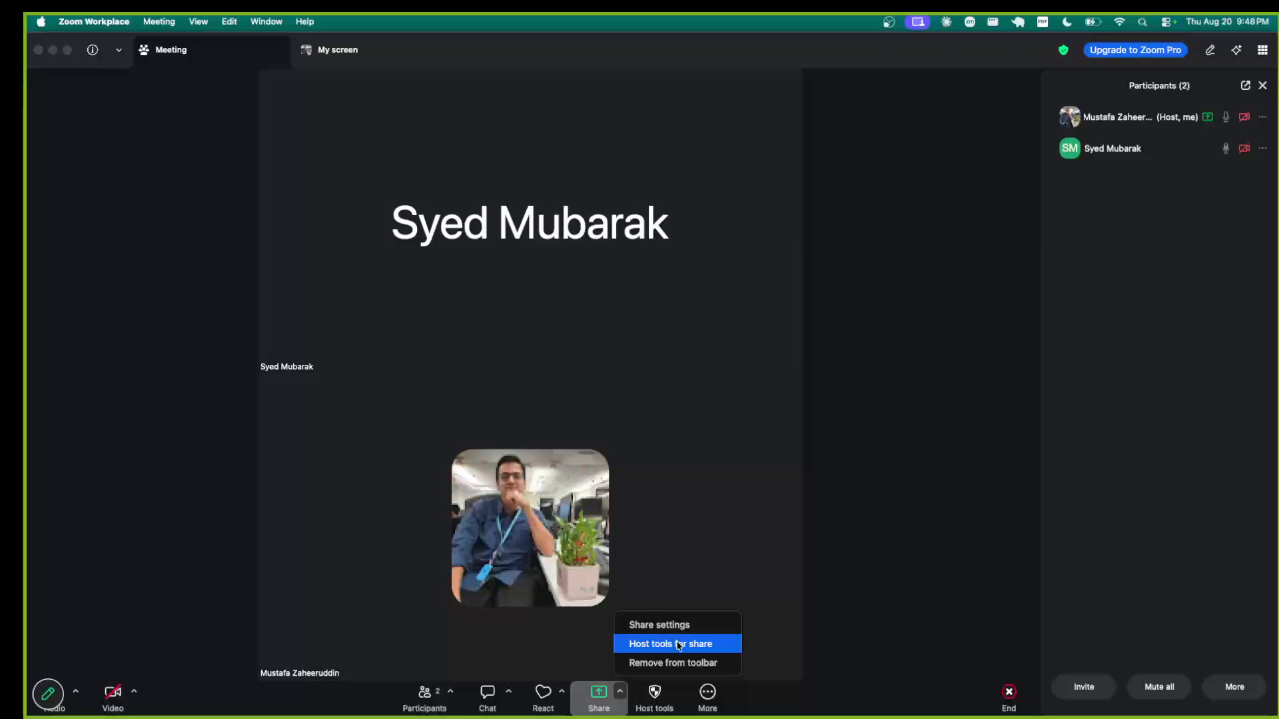
left_click(885, 456)
mouse_move(706, 344)
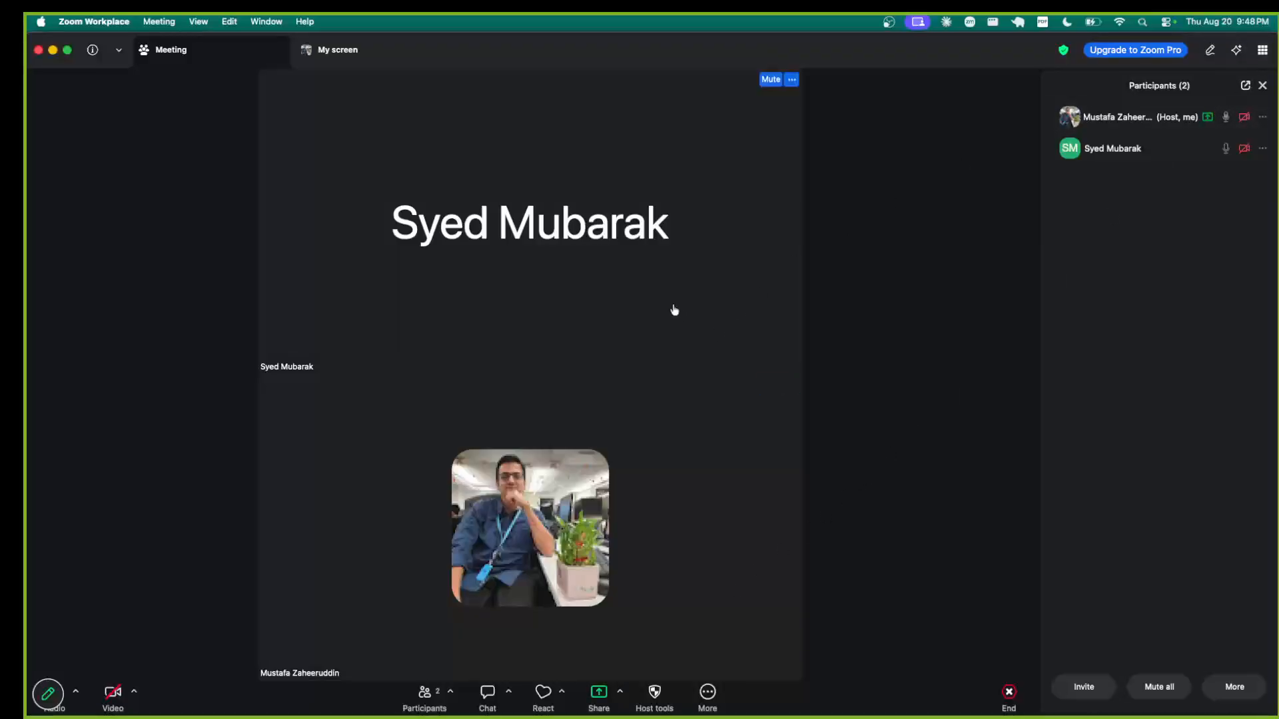
left_click(387, 53)
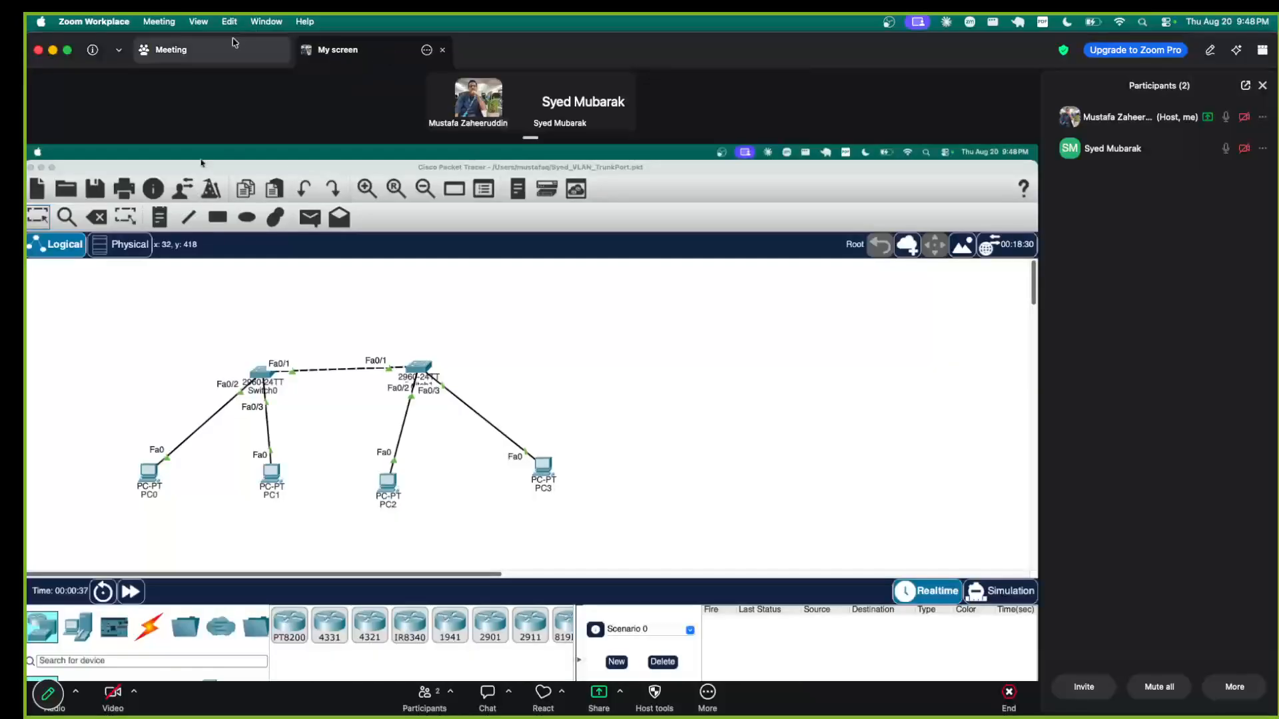
left_click(226, 48)
left_click(371, 52)
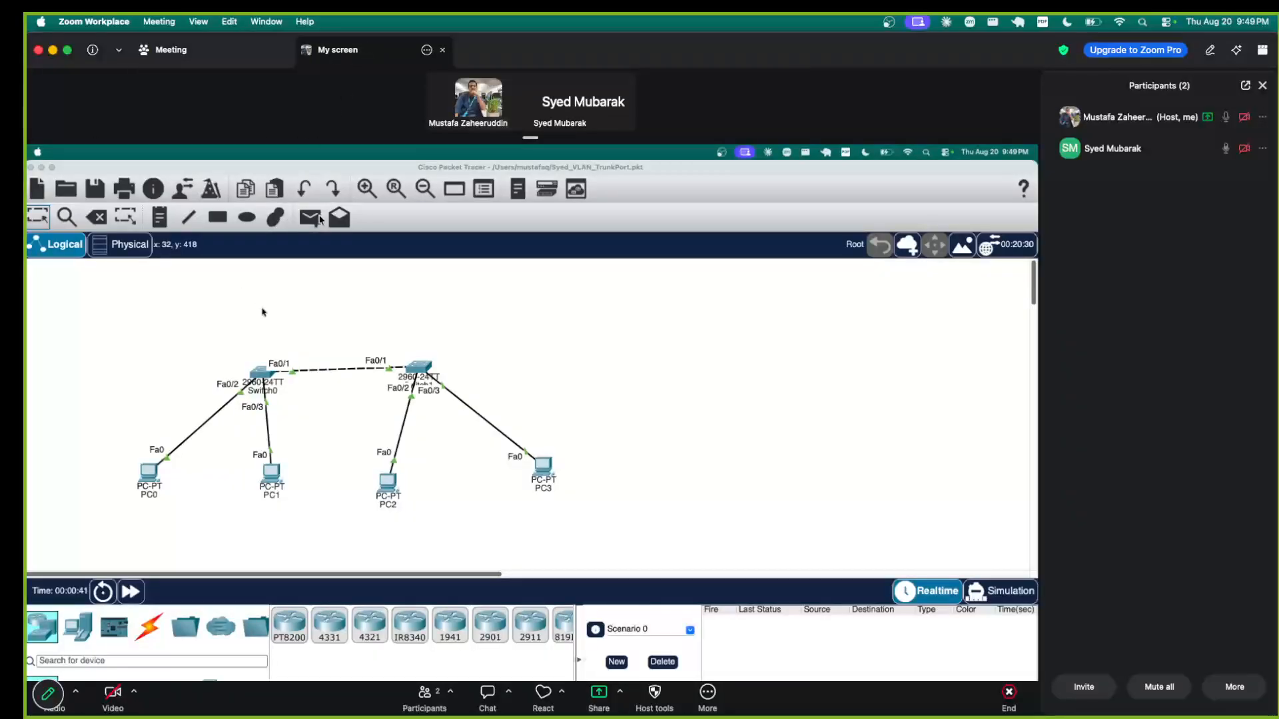
left_click(254, 50)
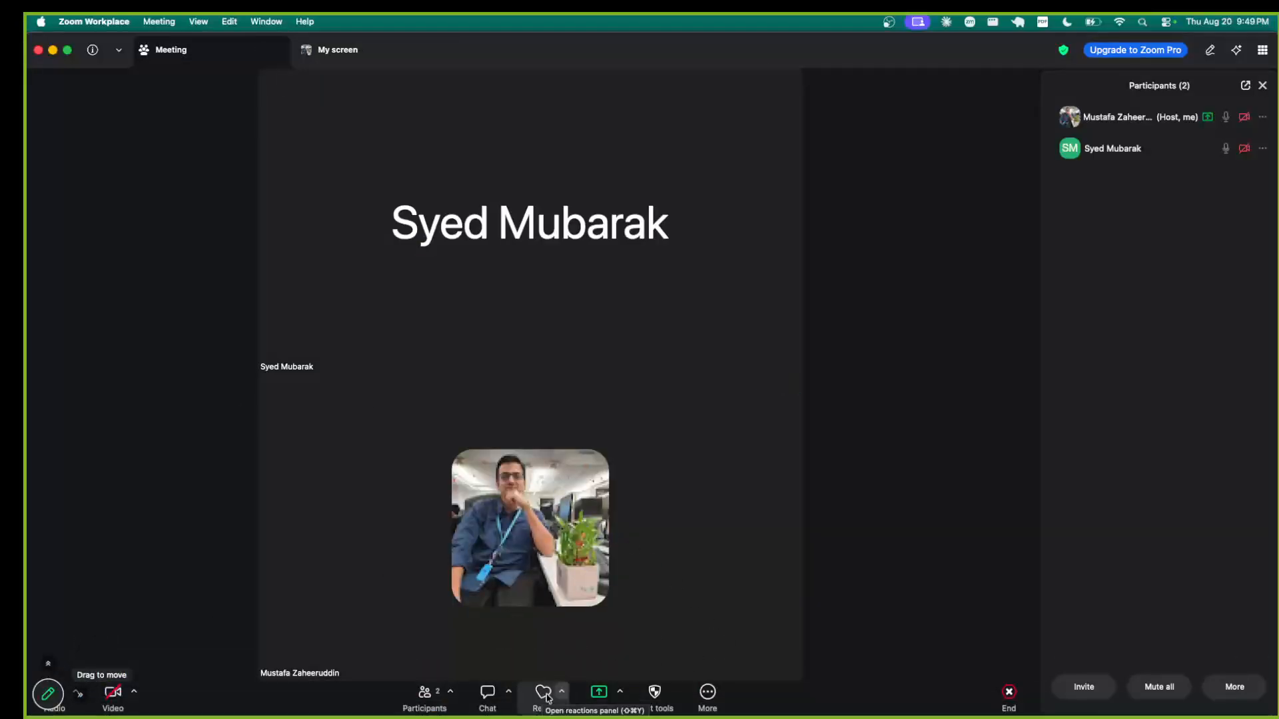
left_click(444, 693)
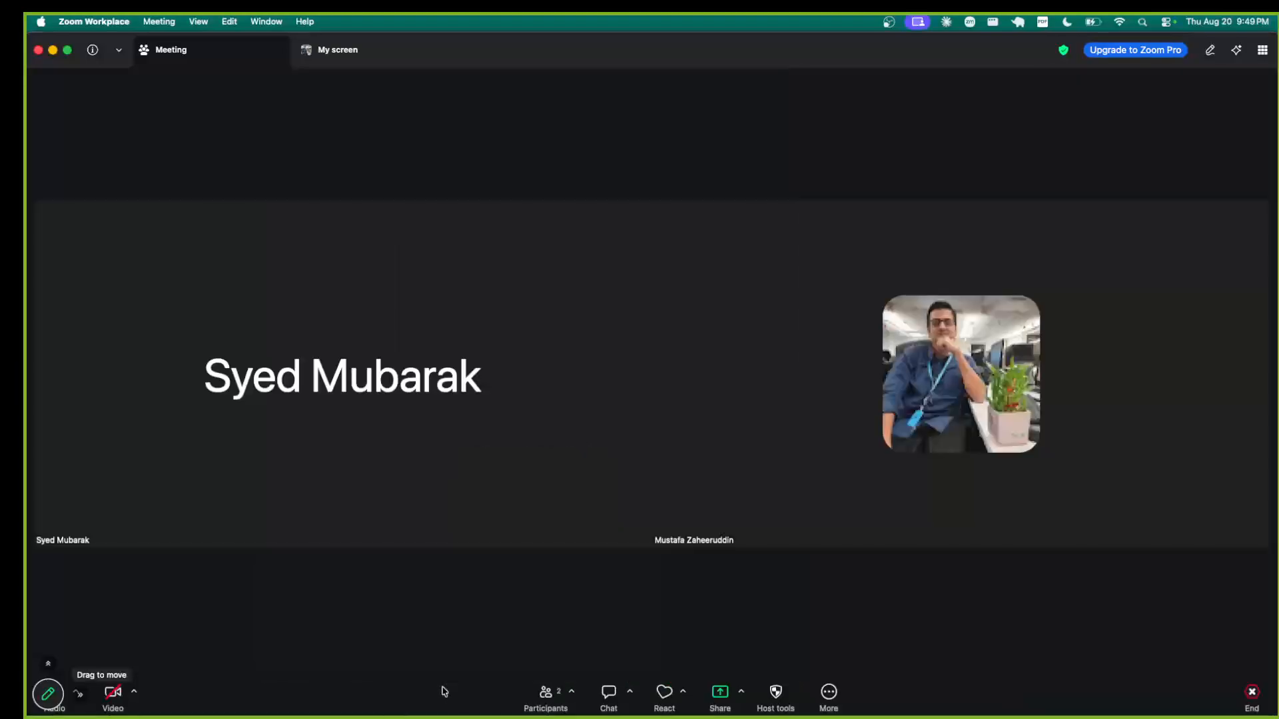
left_click(571, 693)
left_click(632, 634)
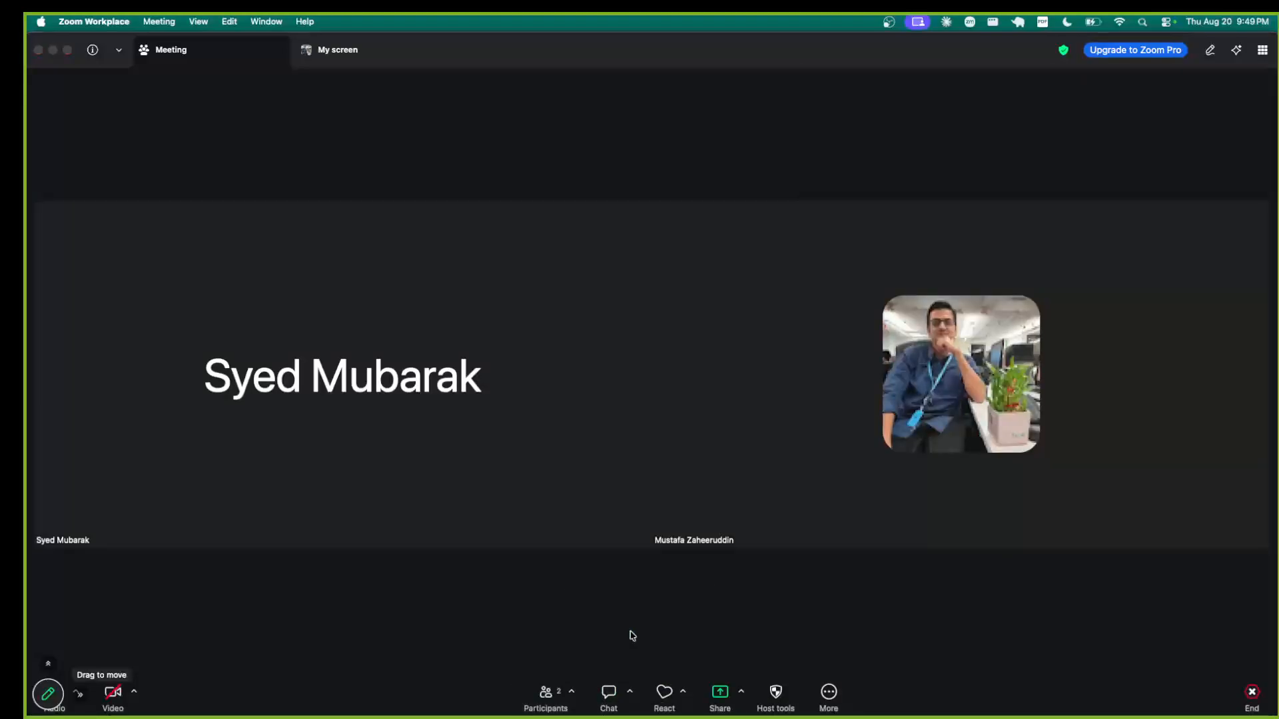
left_click(570, 693)
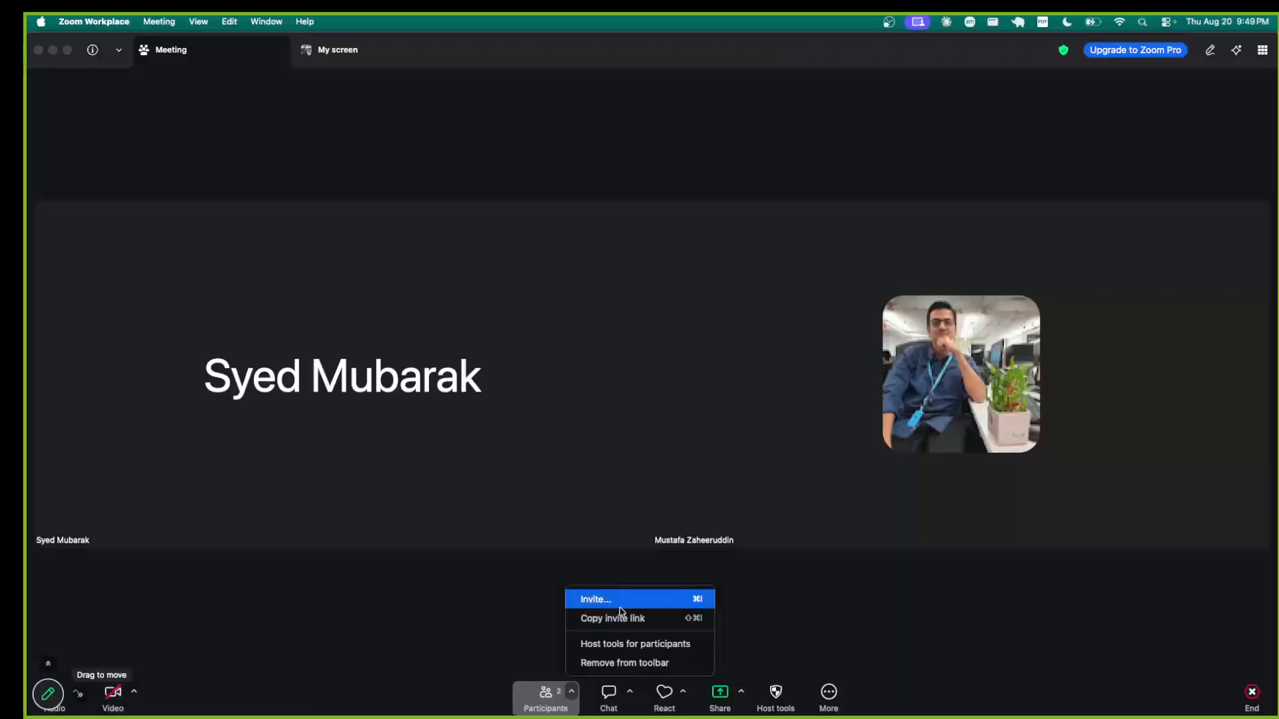
left_click(540, 707)
left_click(540, 706)
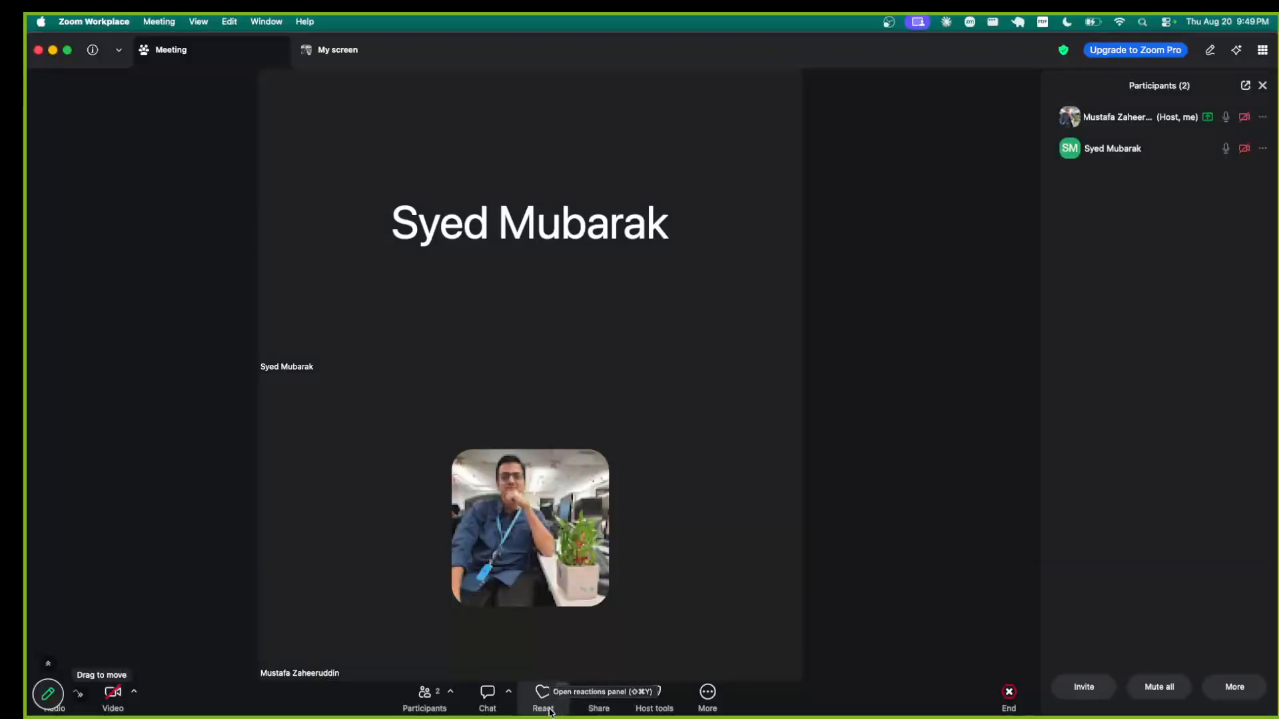
- Transfer the host role to the other meeting participant and check the options available for that participant
left_click(1263, 149)
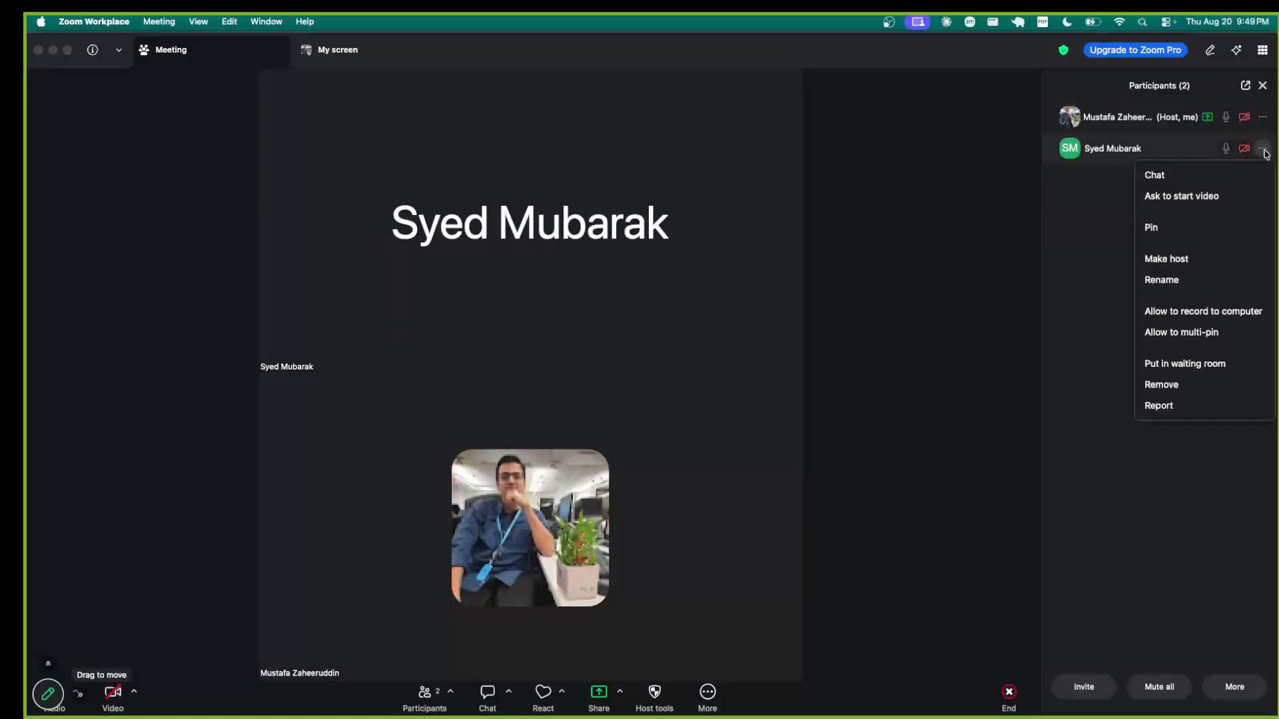
left_click(1192, 258)
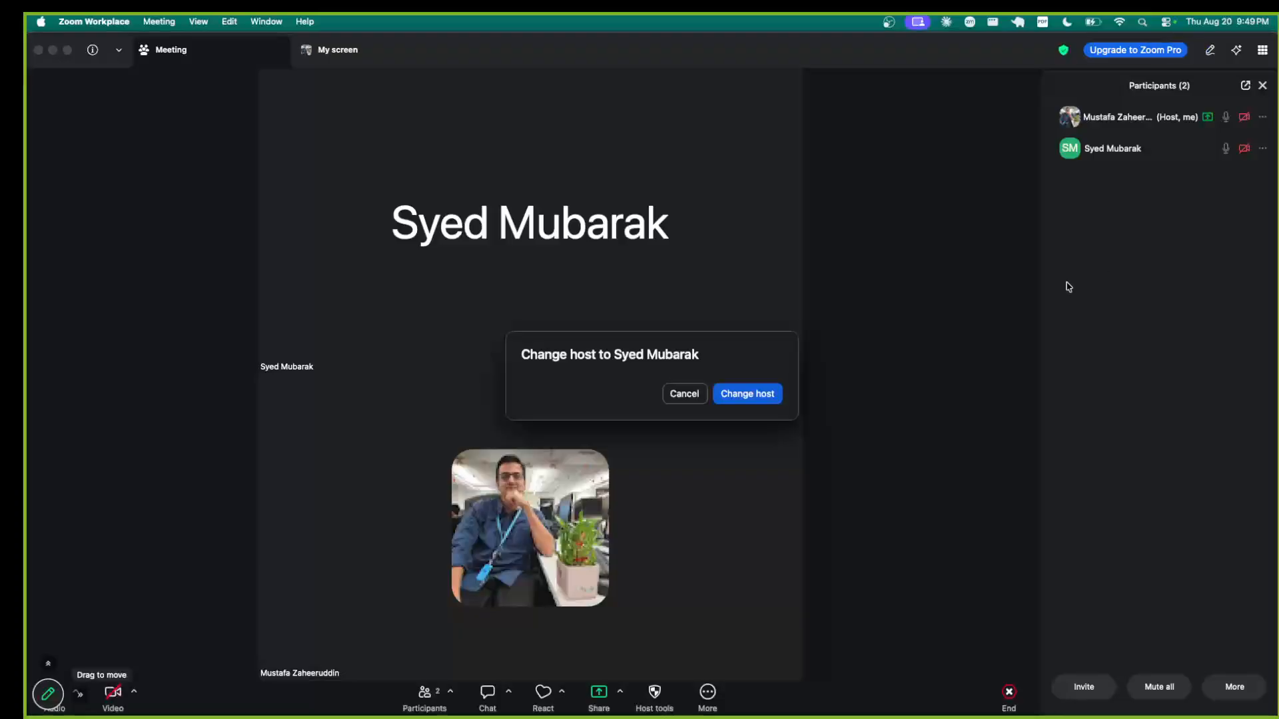
left_click(747, 394)
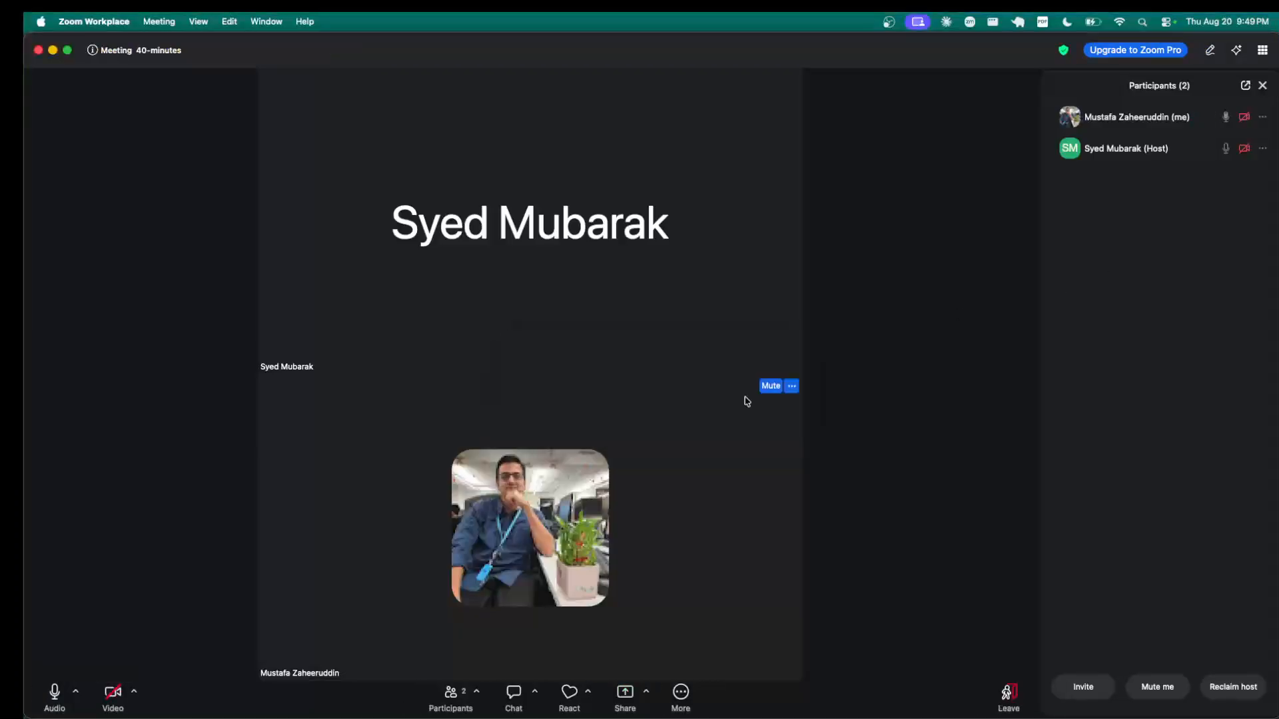
left_click(1264, 148)
left_click(947, 246)
- Try to share the screen and send the new host a request to turn on sharing
left_click(649, 693)
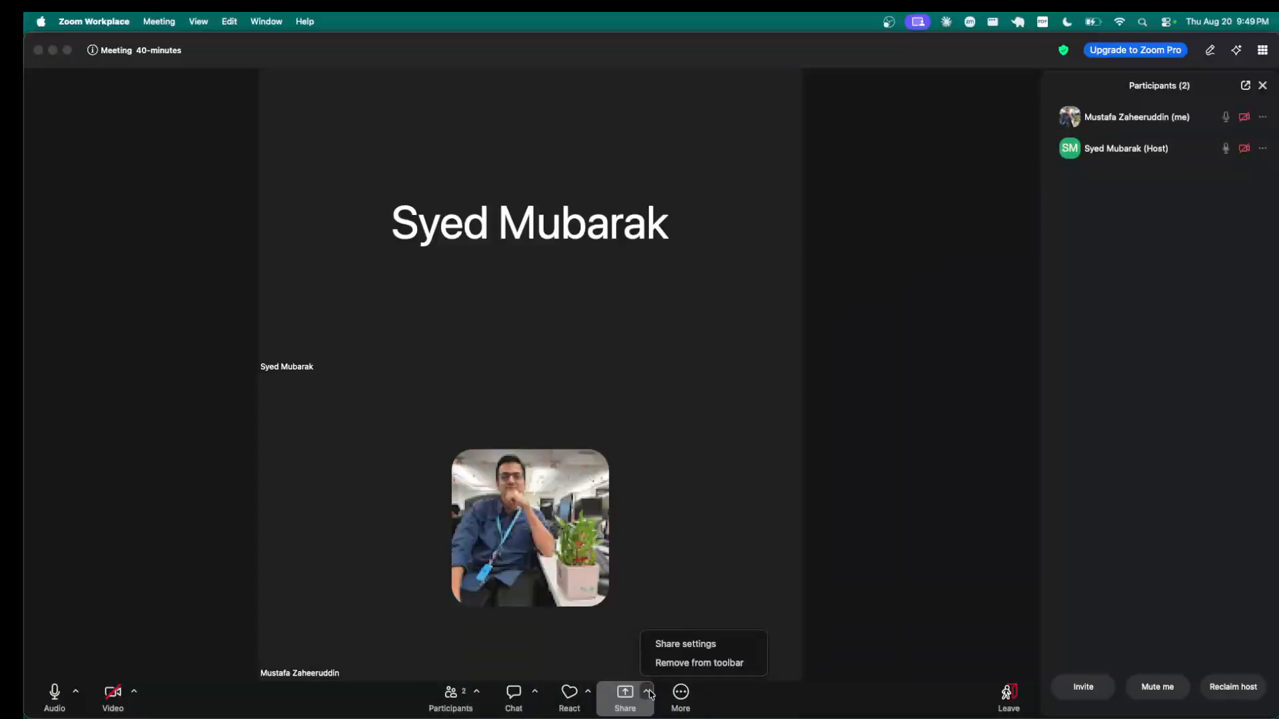
left_click(618, 707)
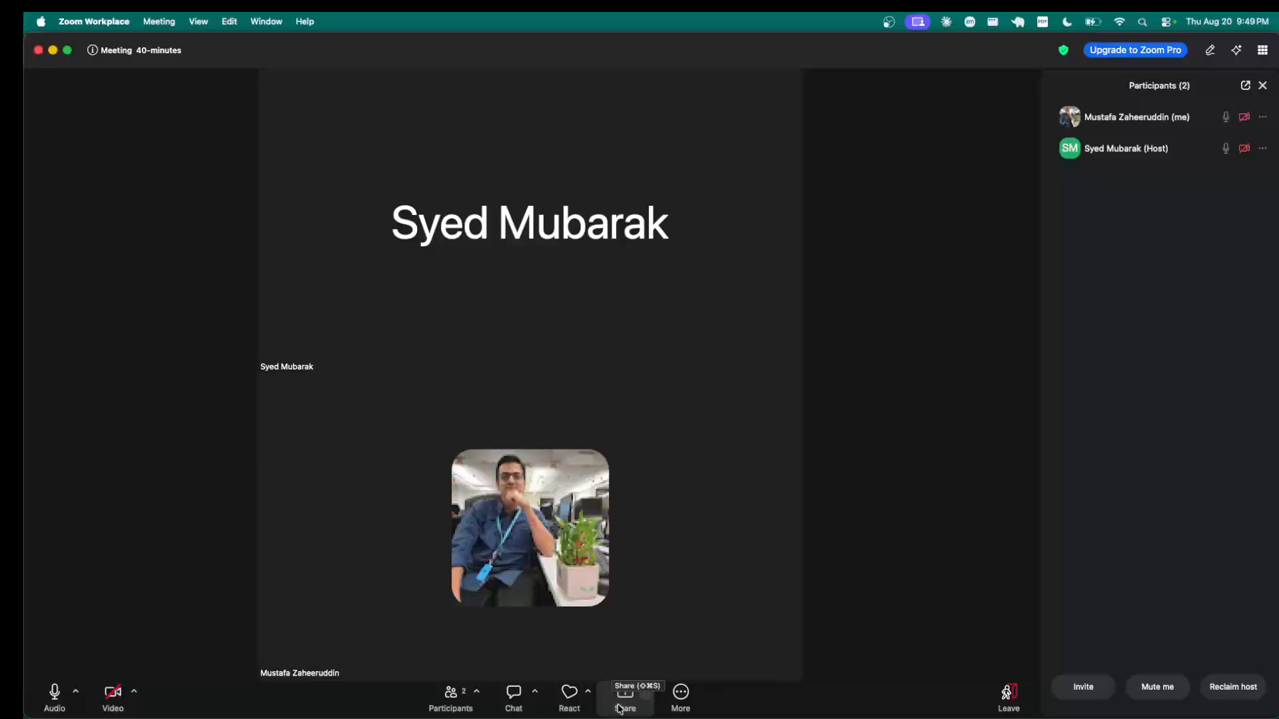
left_click(618, 708)
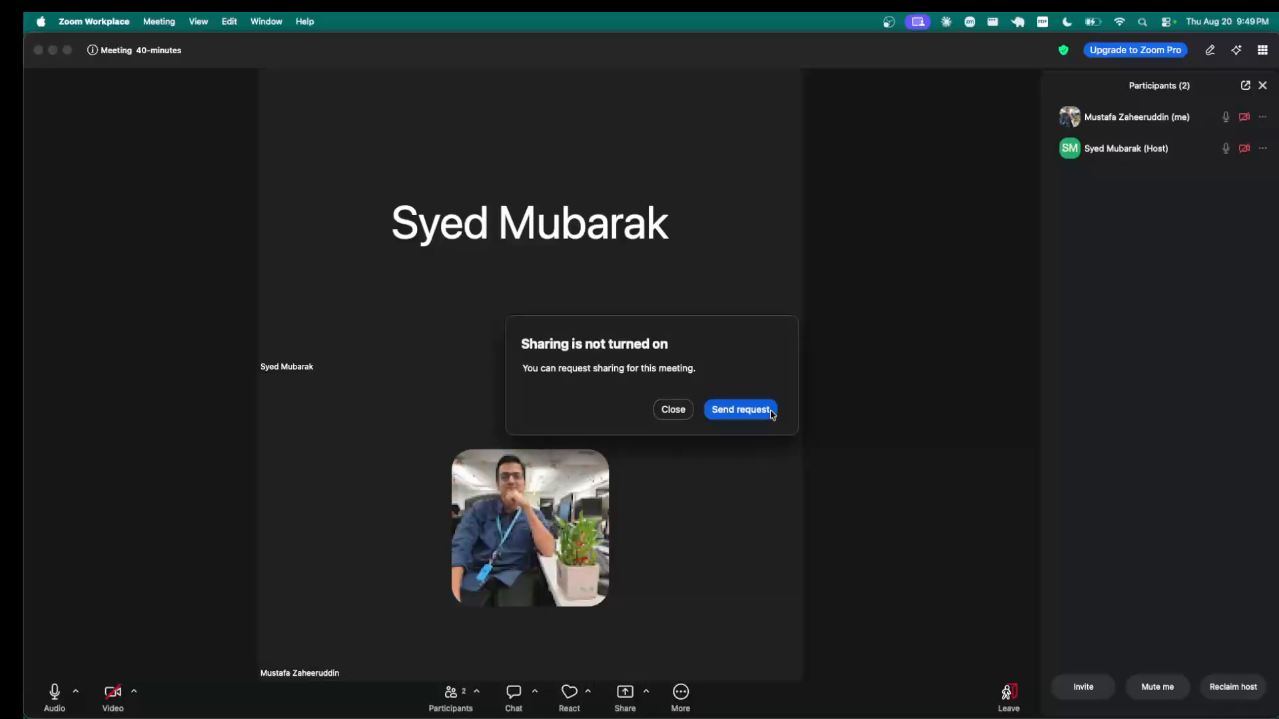
left_click(739, 409)
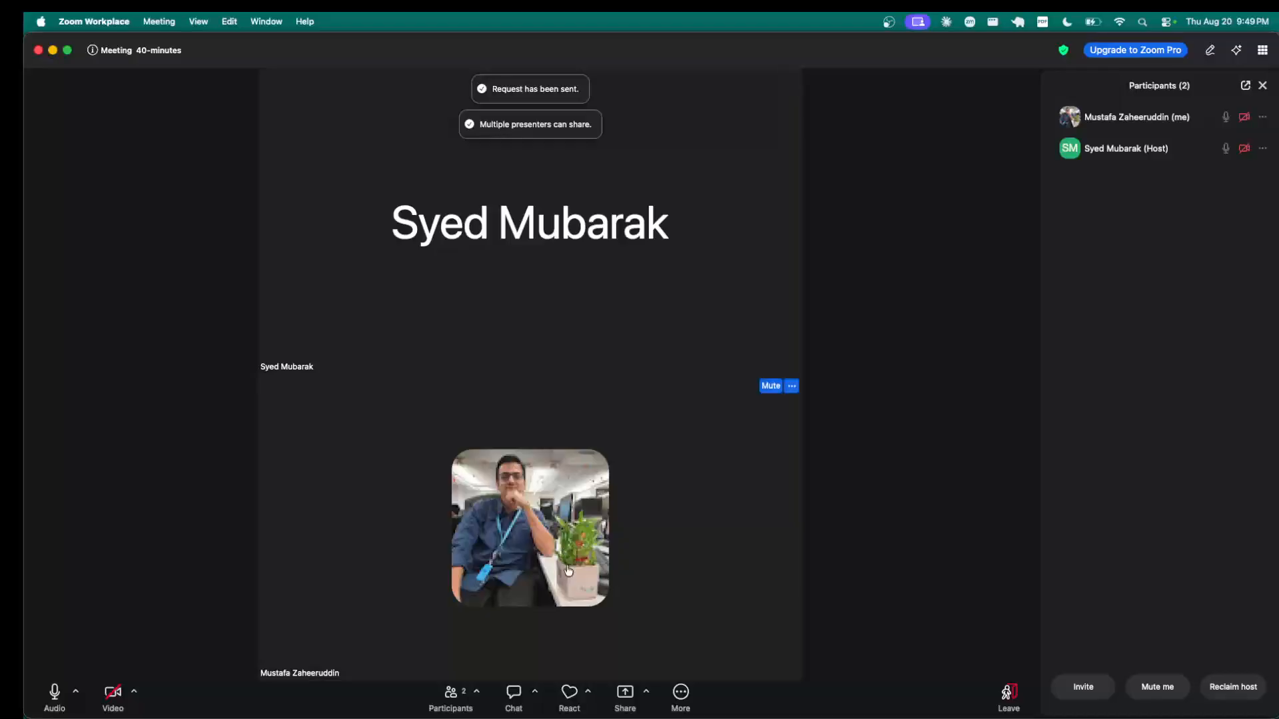
- Share the entire Desktop 2 screen in the meeting, using the content-only presenter layout
left_click(647, 693)
left_click(625, 693)
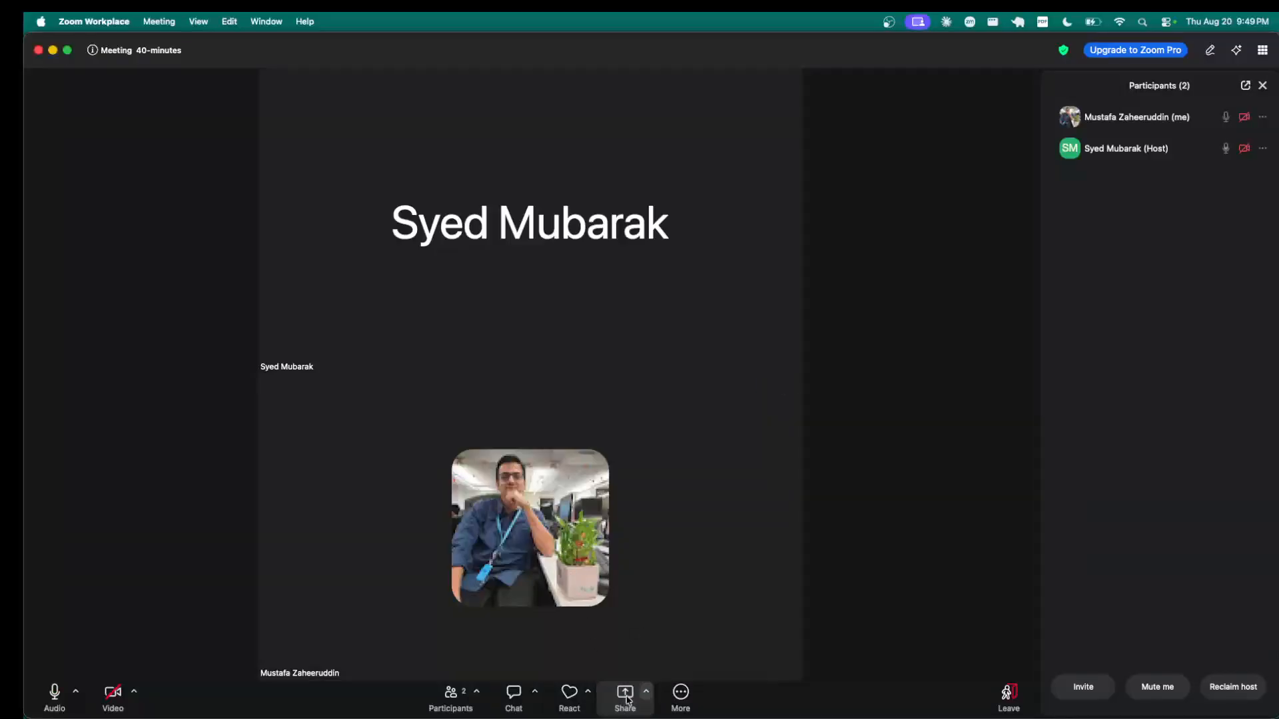
left_click(508, 331)
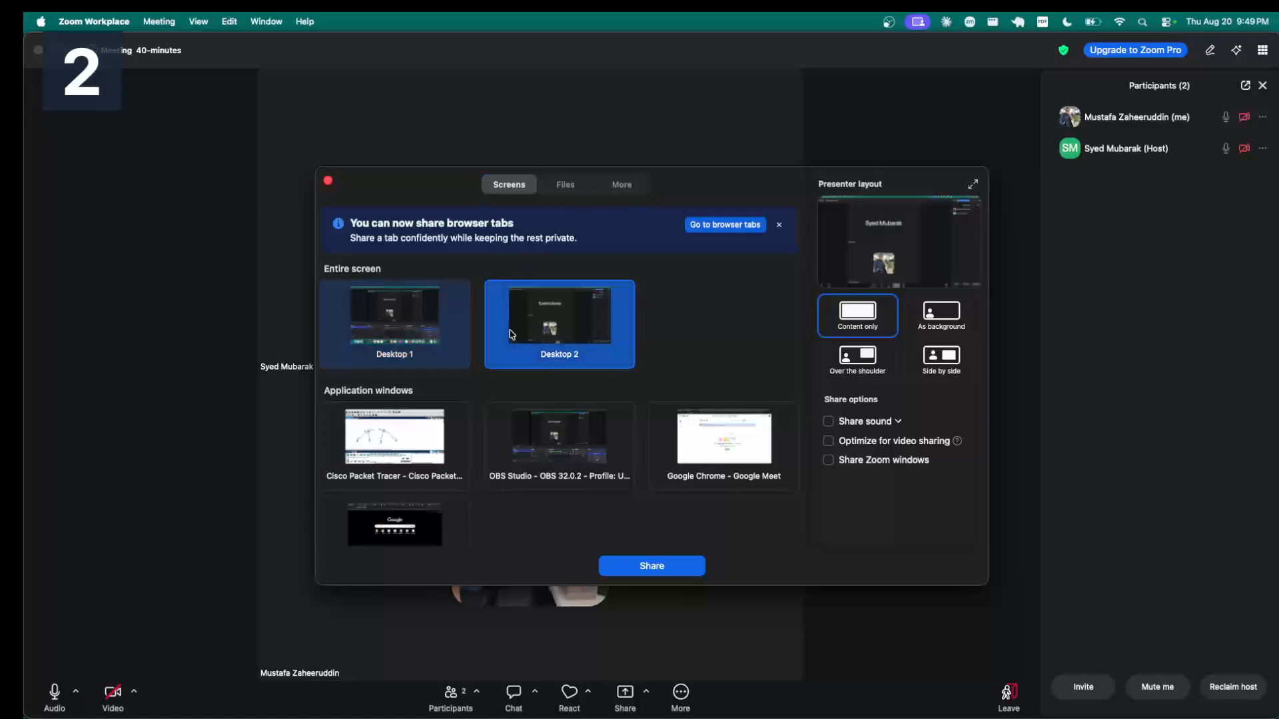
left_click(642, 567)
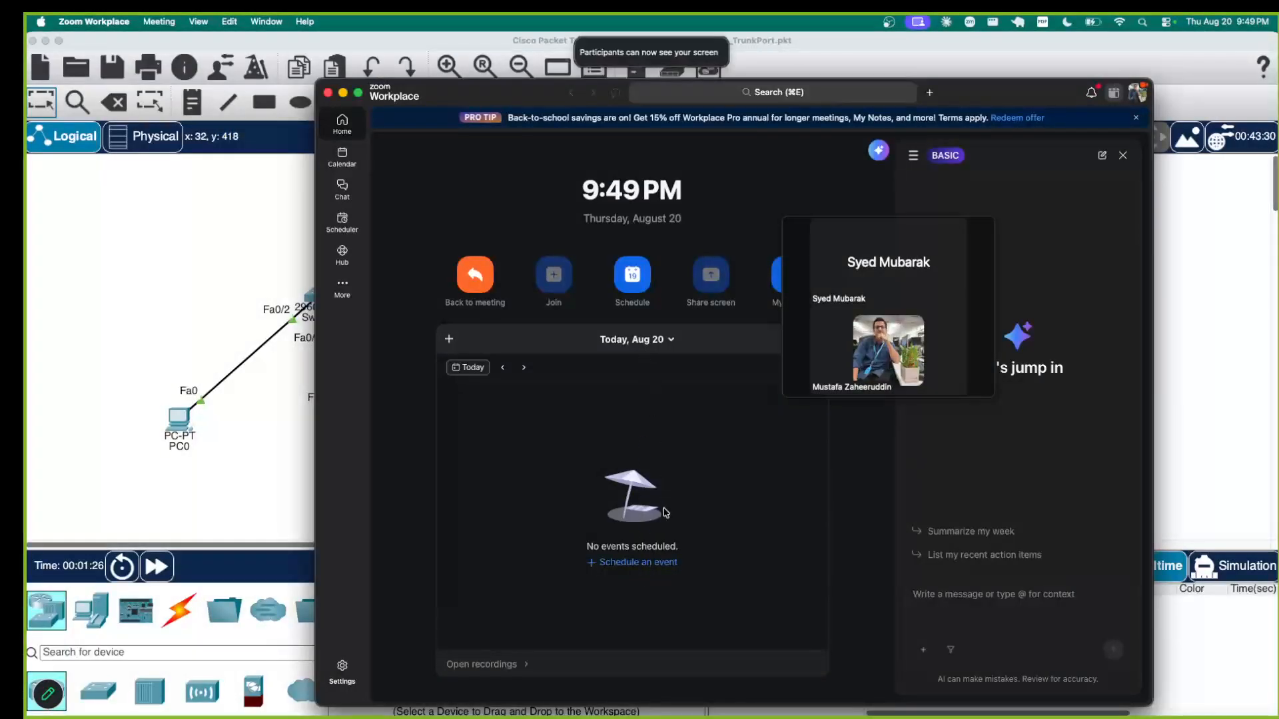
- Move the floating participant video panel off the home screen's action buttons and over the AI assistant sidebar
mouse_move(804, 257)
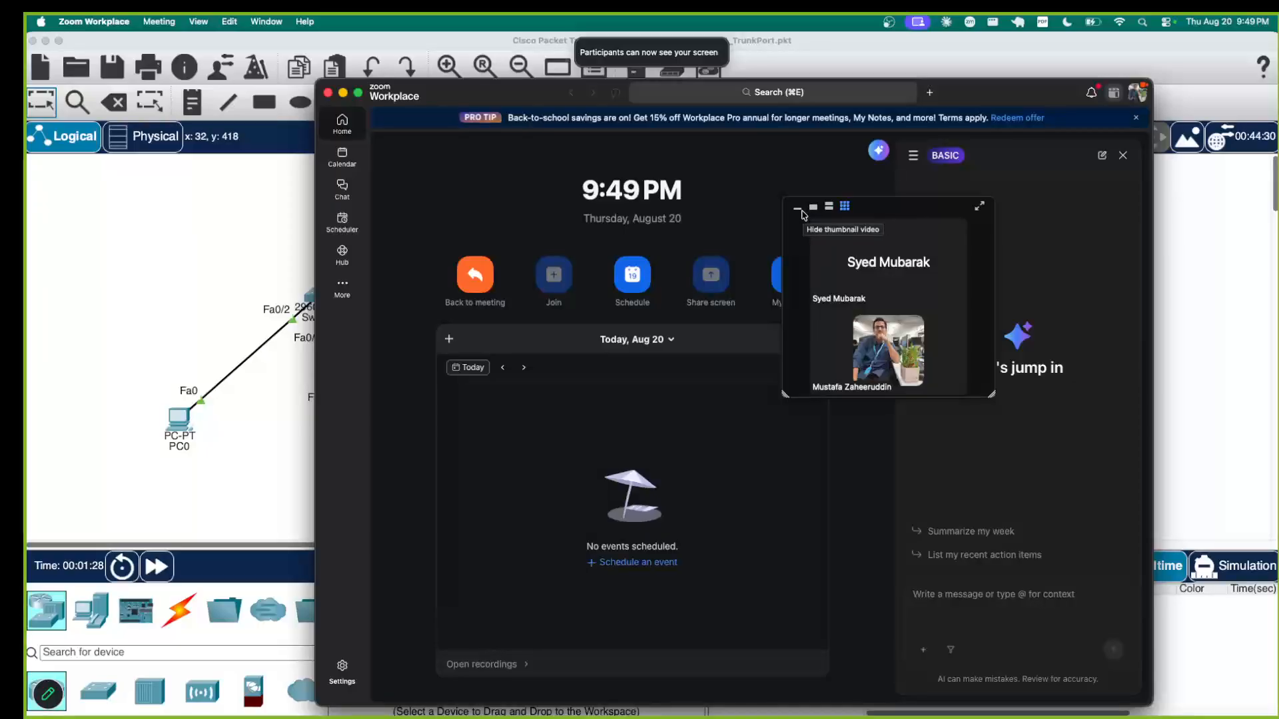
left_click_drag(903, 215, 1044, 258)
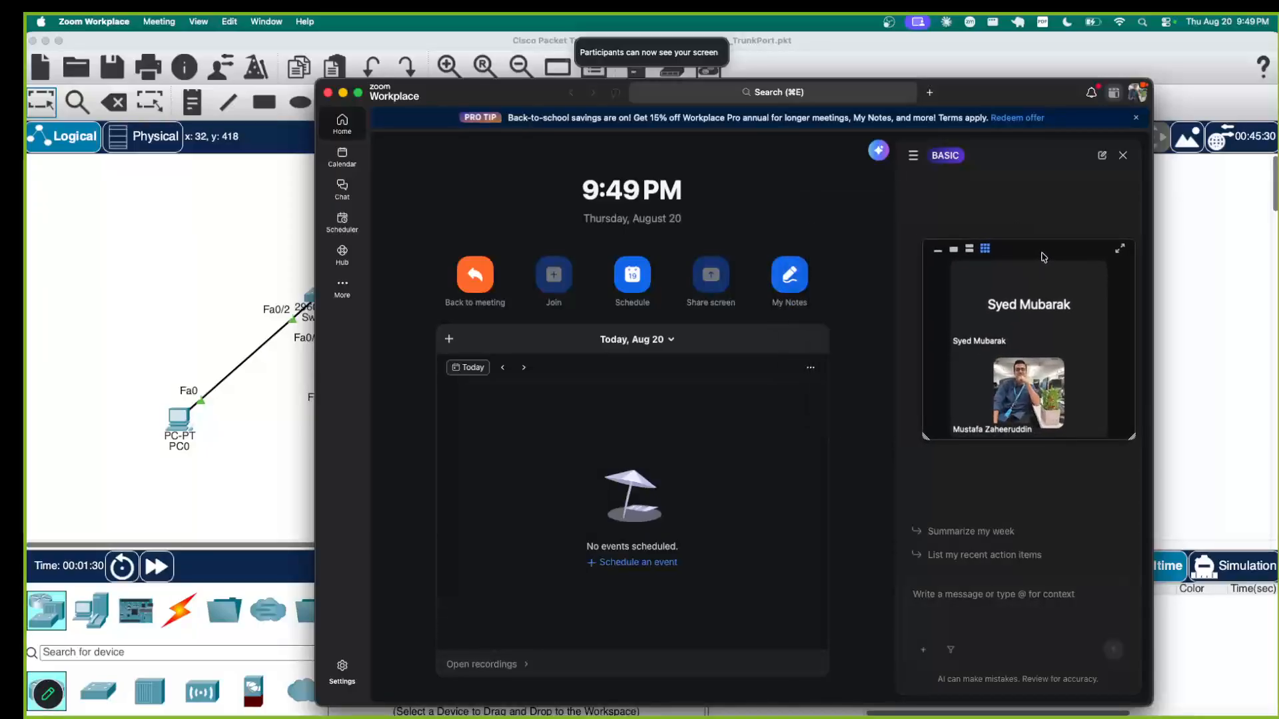
mouse_move(1110, 270)
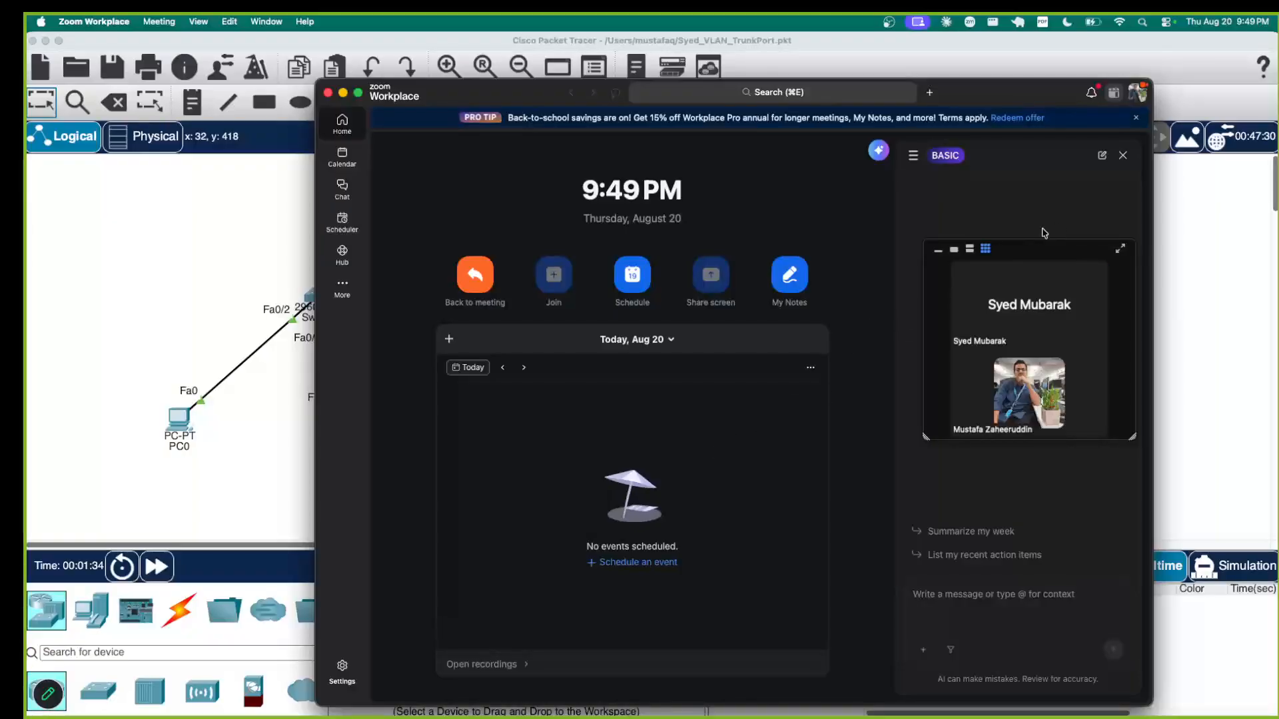
- Check the sharing options in the full meeting window and switch to the VLAN trunk port topology in Cisco Packet Tracer
left_click(1122, 251)
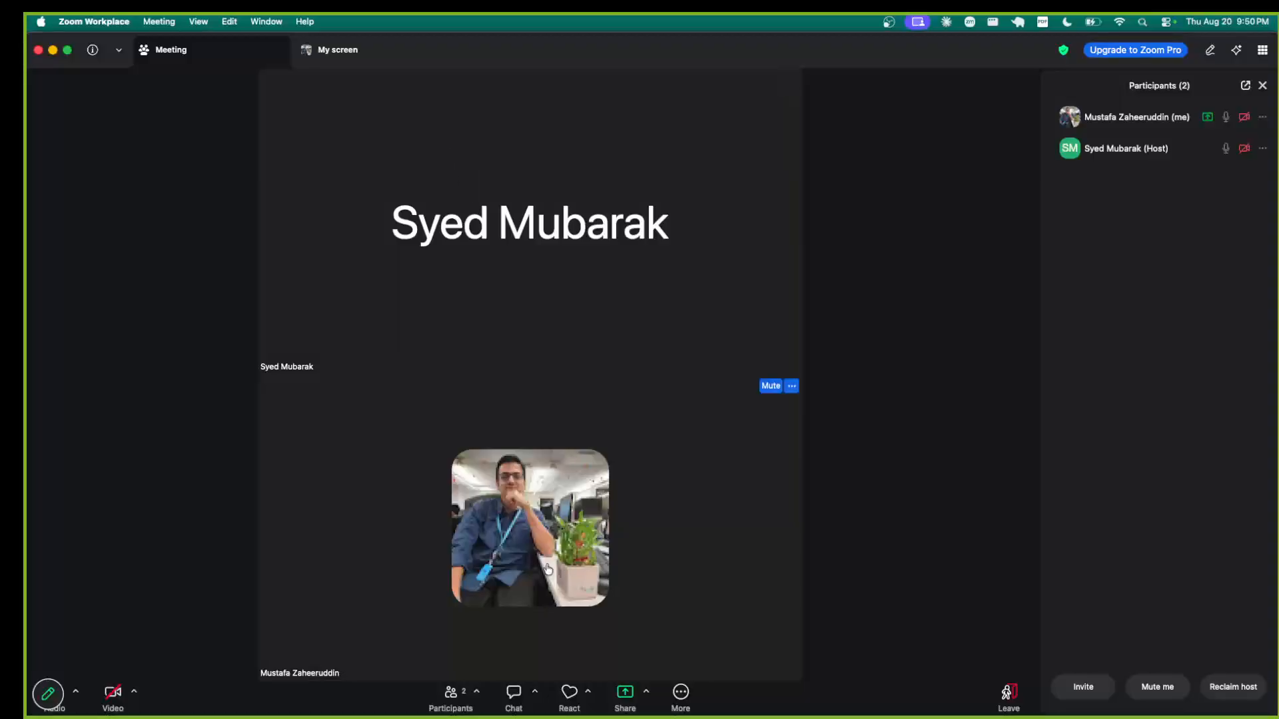
left_click(649, 693)
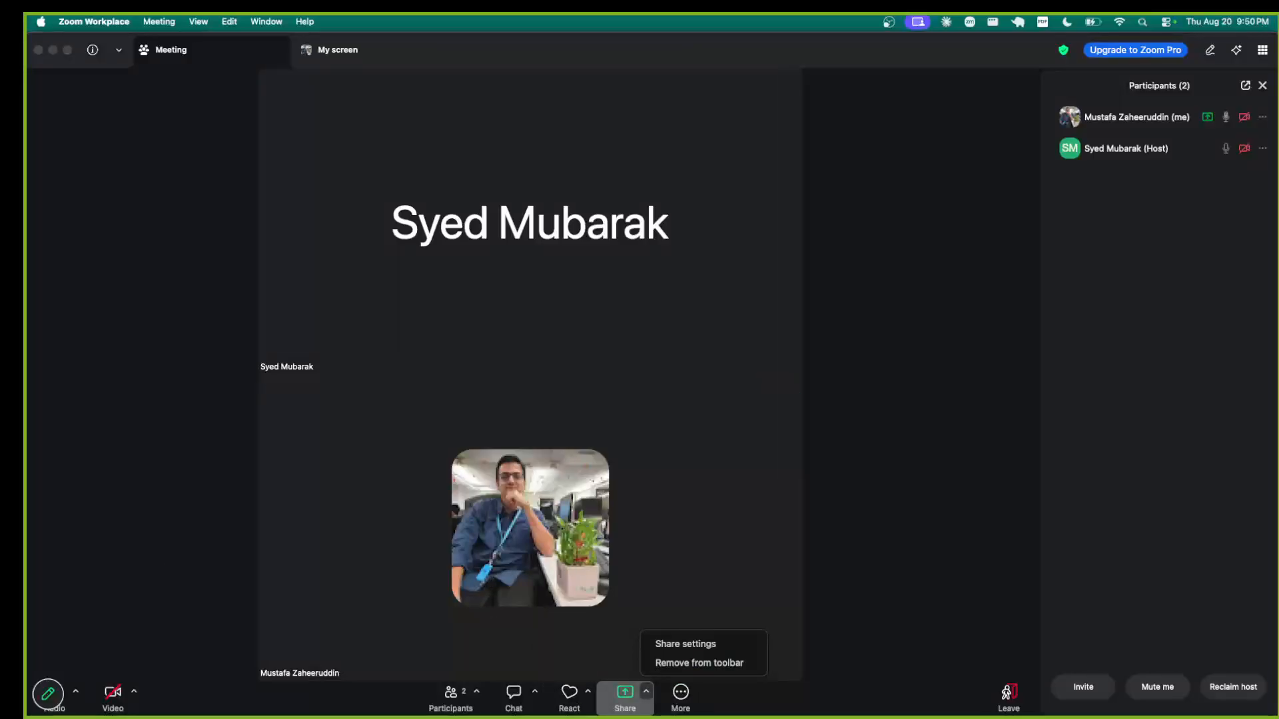
key("Escape")
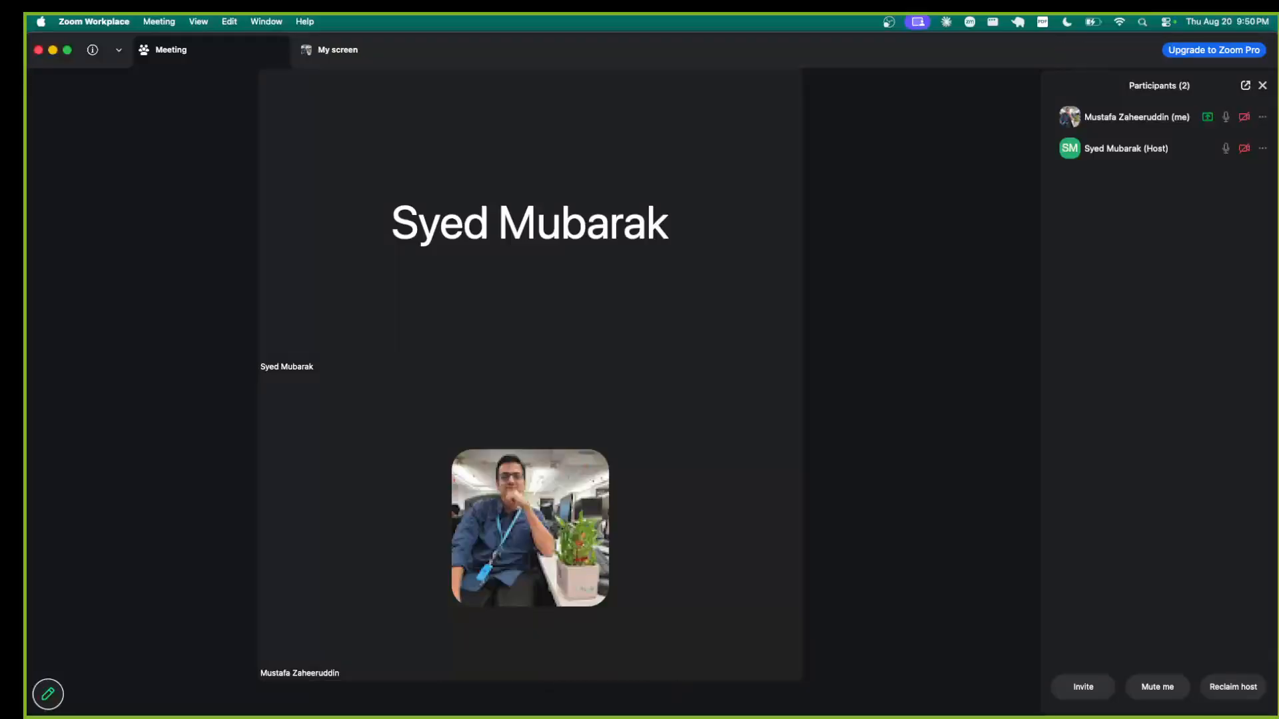
left_click(364, 45)
key("ctrl+Up")
left_click(466, 282)
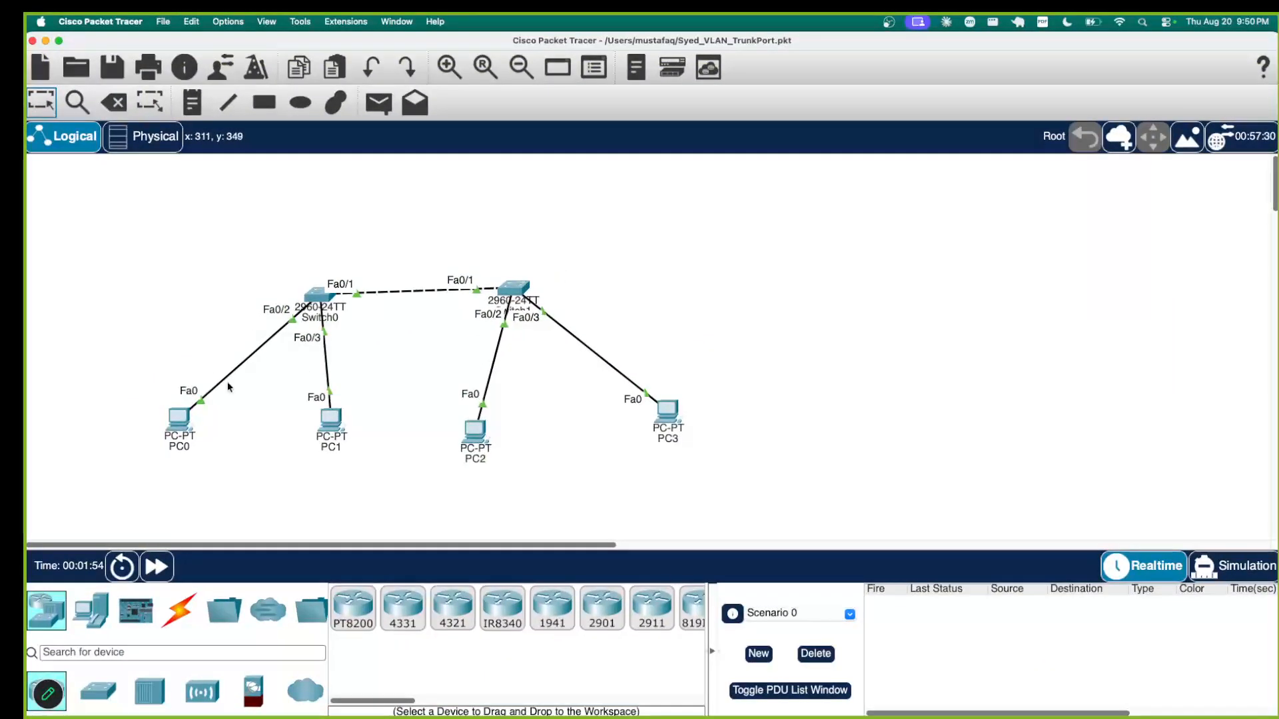
- Assign the static IPv4 address 192.168.1.1 with the default subnet mask to PC0's FastEthernet0 interface and close its configuration
left_click(176, 410)
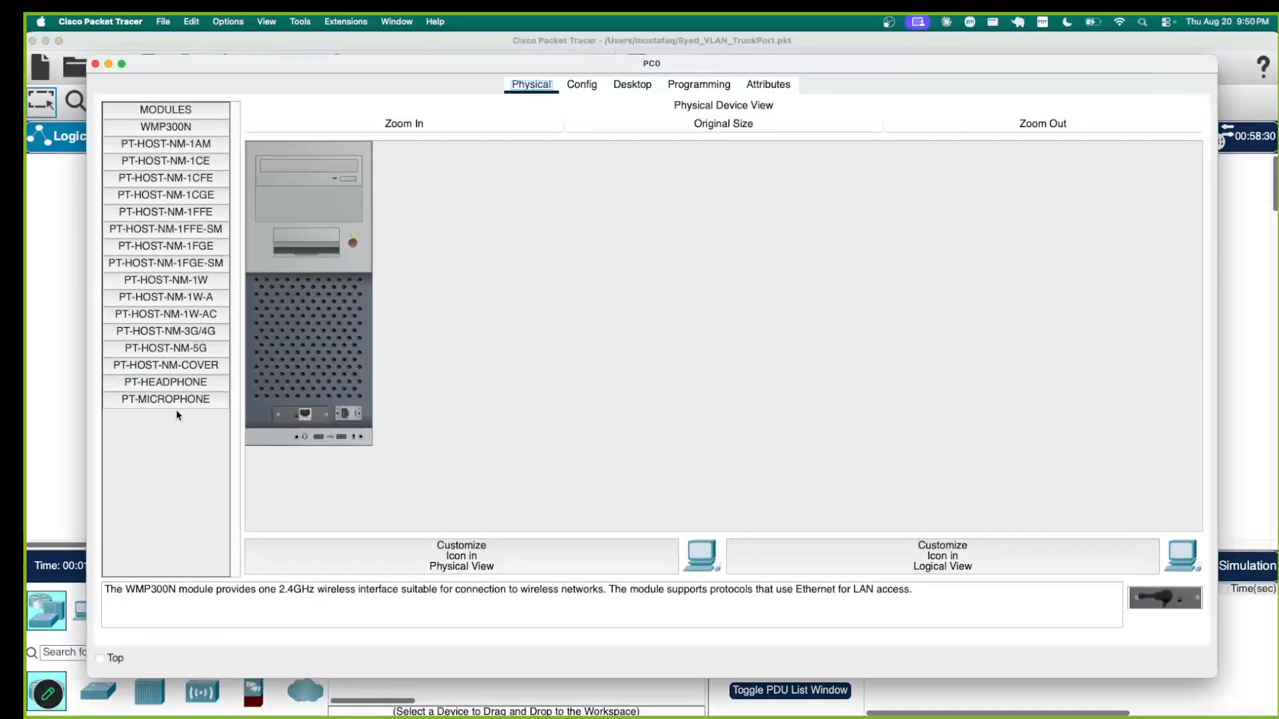
left_click(632, 85)
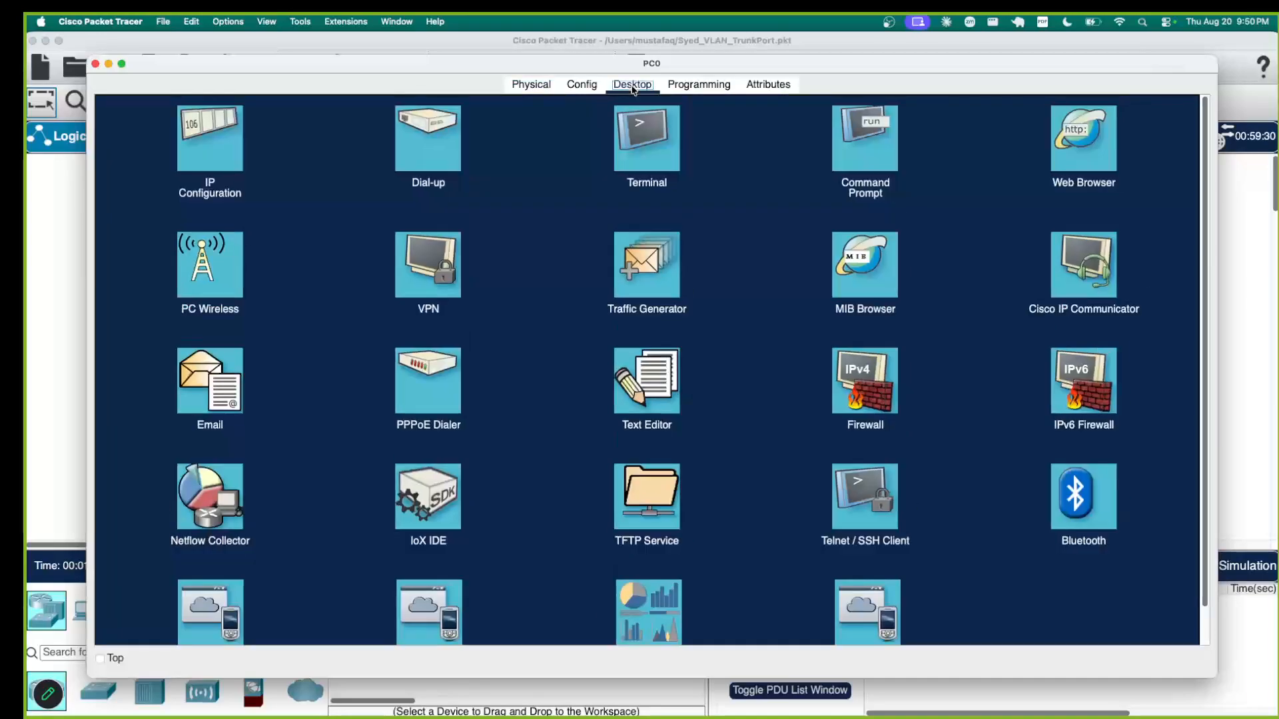
left_click(591, 84)
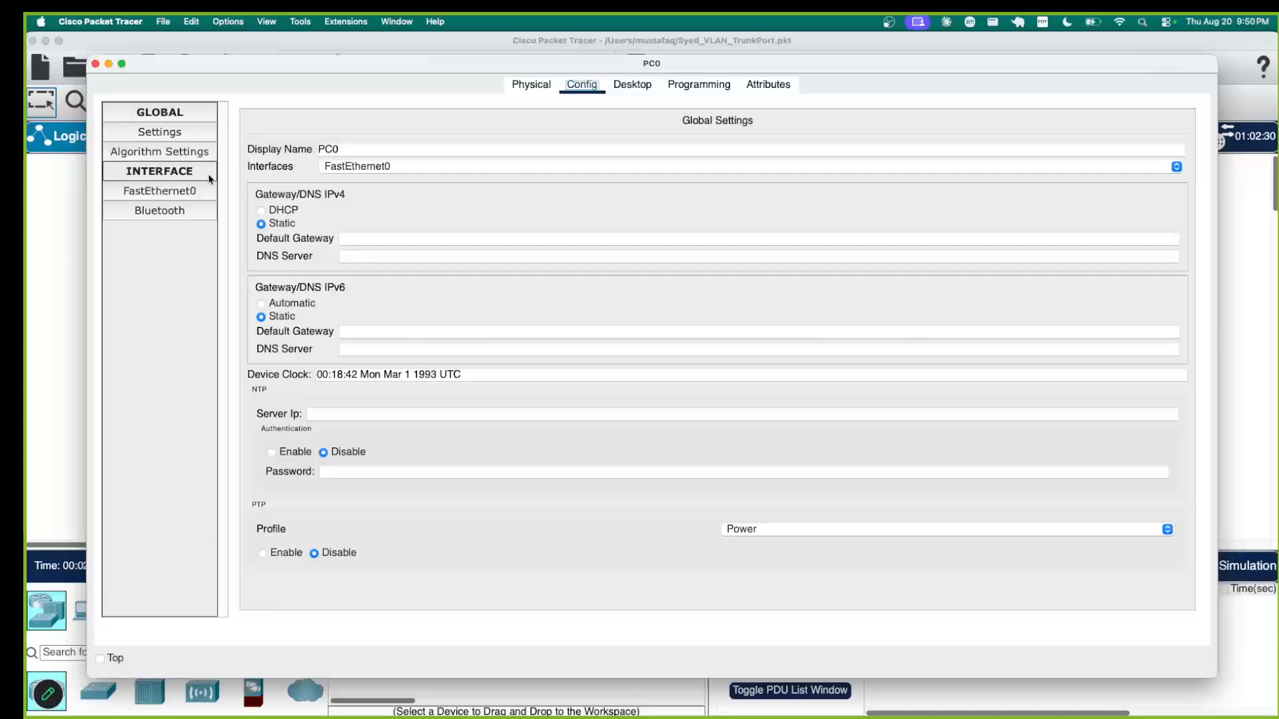
left_click(193, 191)
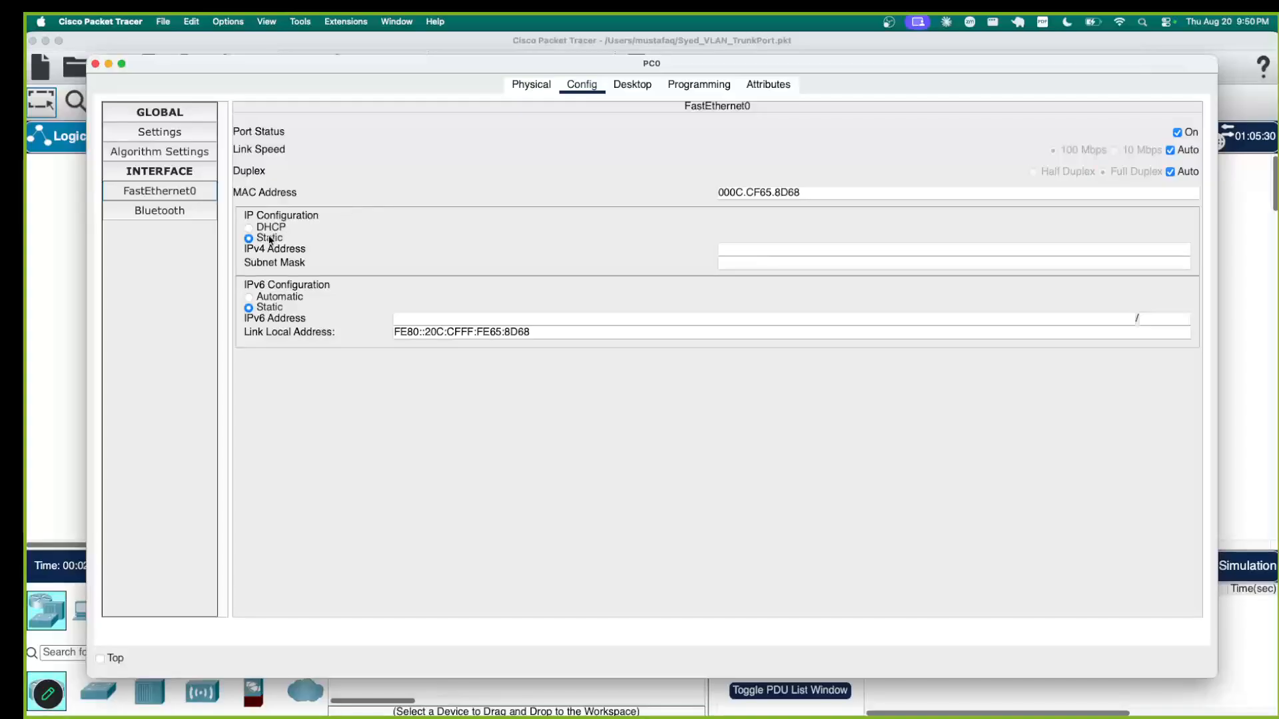
left_click(753, 251)
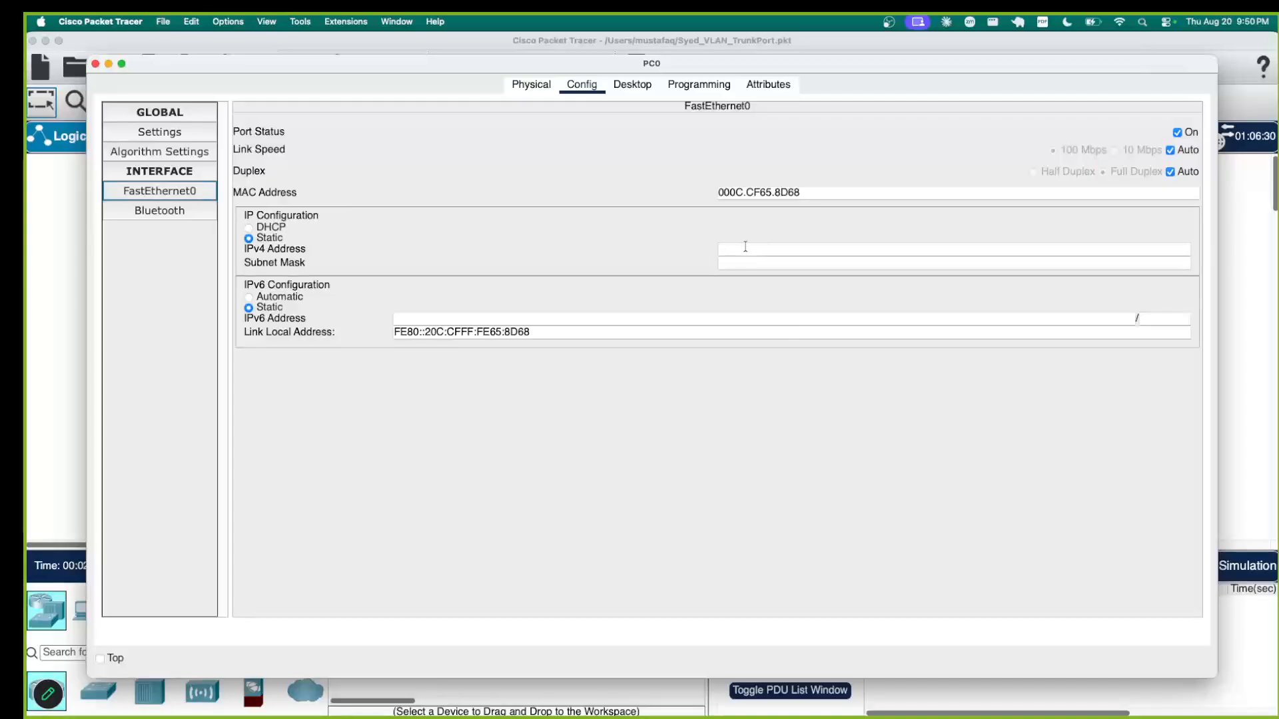
type("192.168.1.1")
left_click(747, 264)
left_click(96, 64)
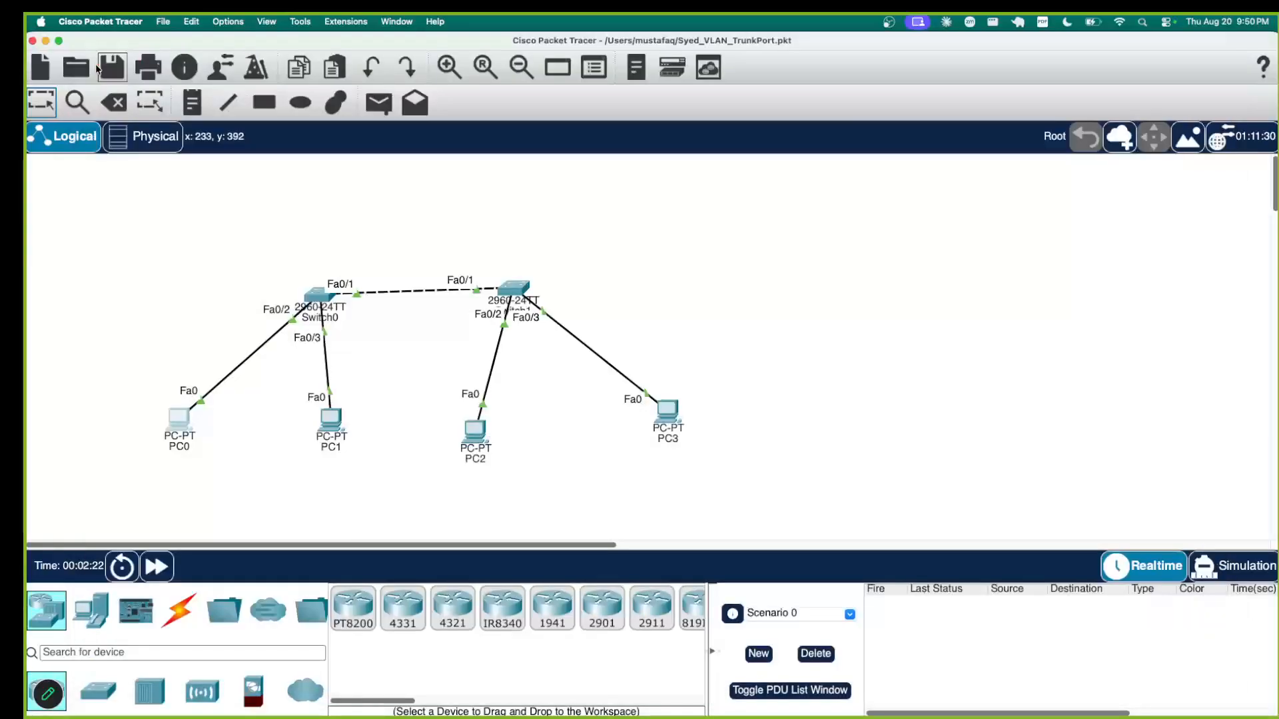
- Assign the static IPv4 address 192.168.2.1 with subnet mask 255.255.255.0 to PC1's FastEthernet0 interface and close its configuration
left_click(333, 424)
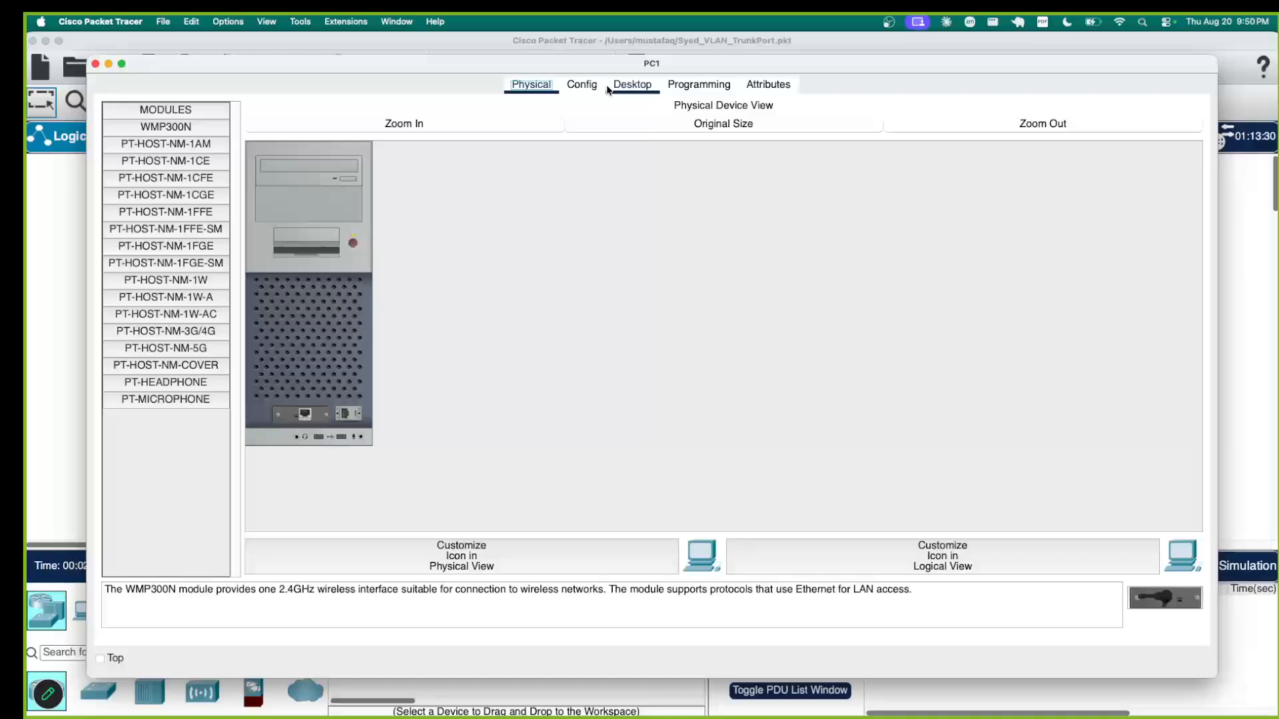
left_click(582, 84)
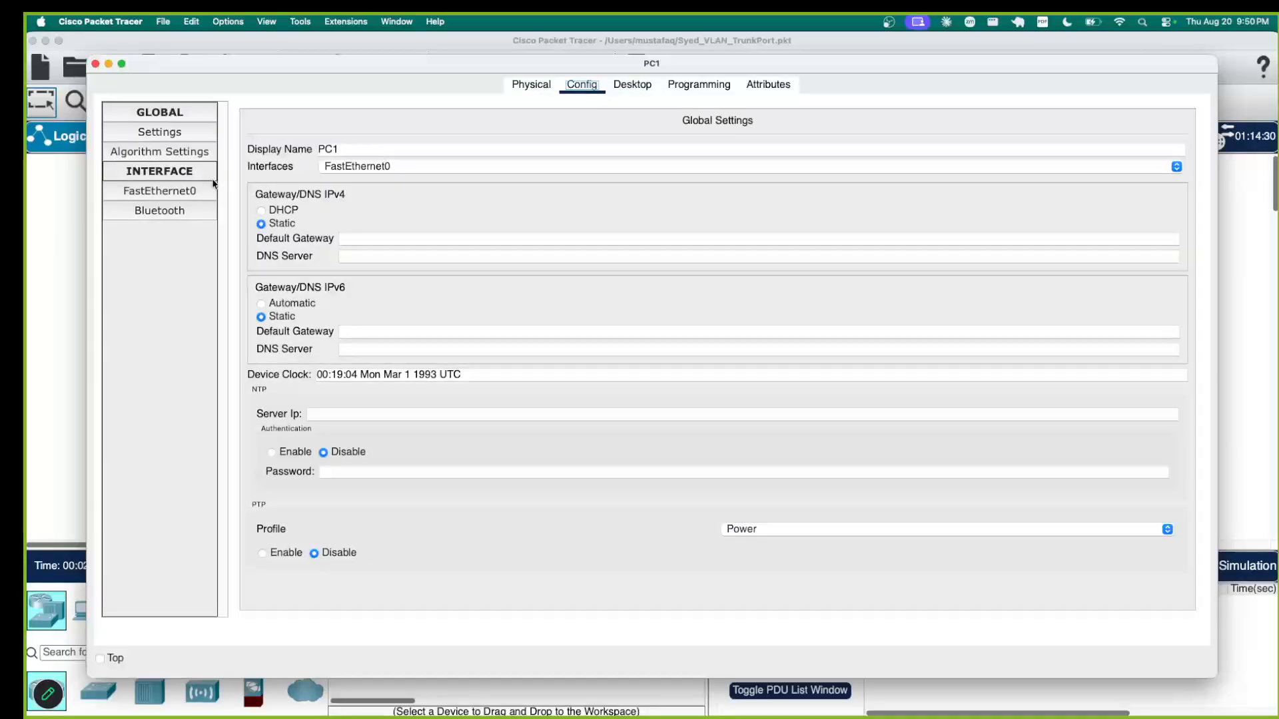
left_click(159, 191)
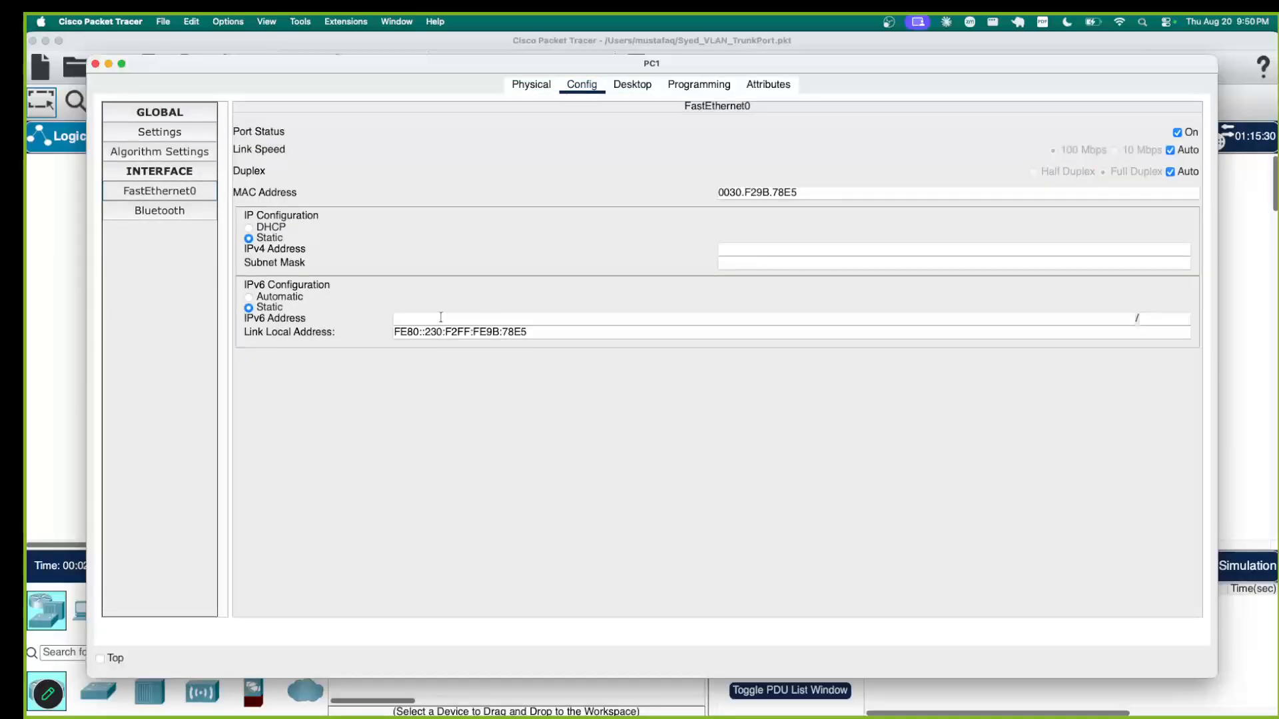
left_click(736, 249)
type("19")
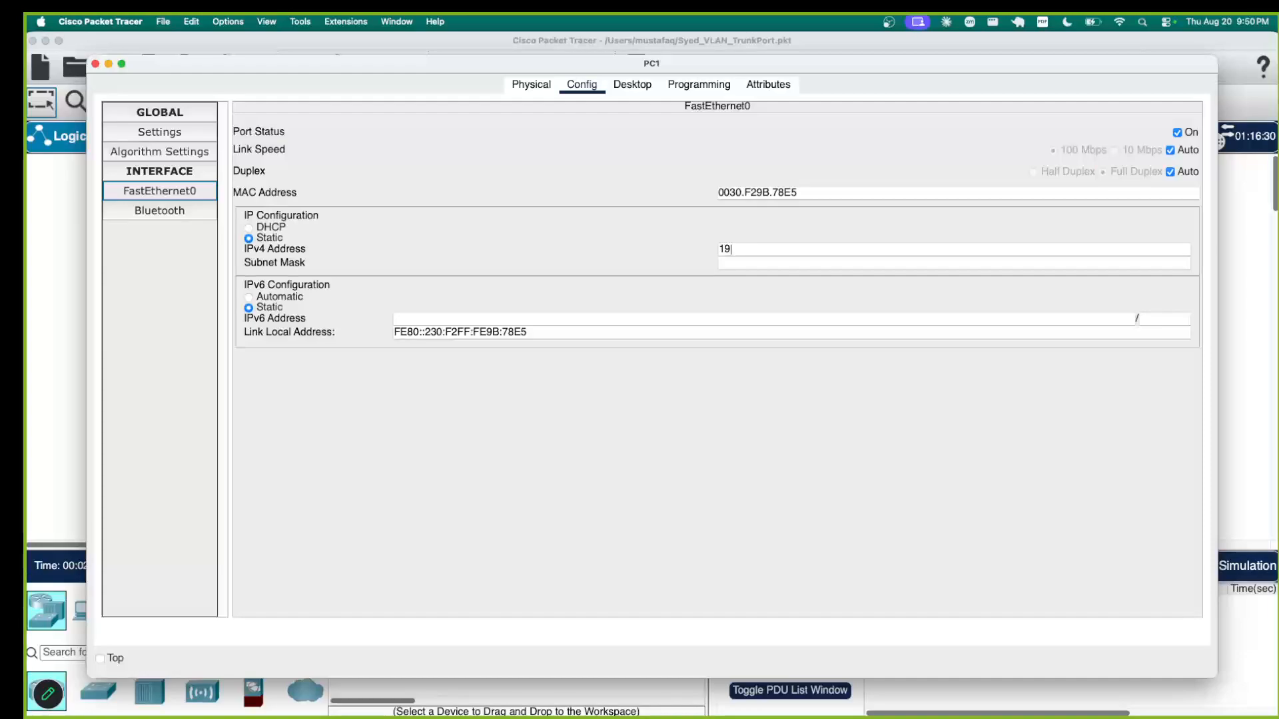
type("2.168.2.1")
left_click(749, 270)
key("Return")
left_click(742, 266)
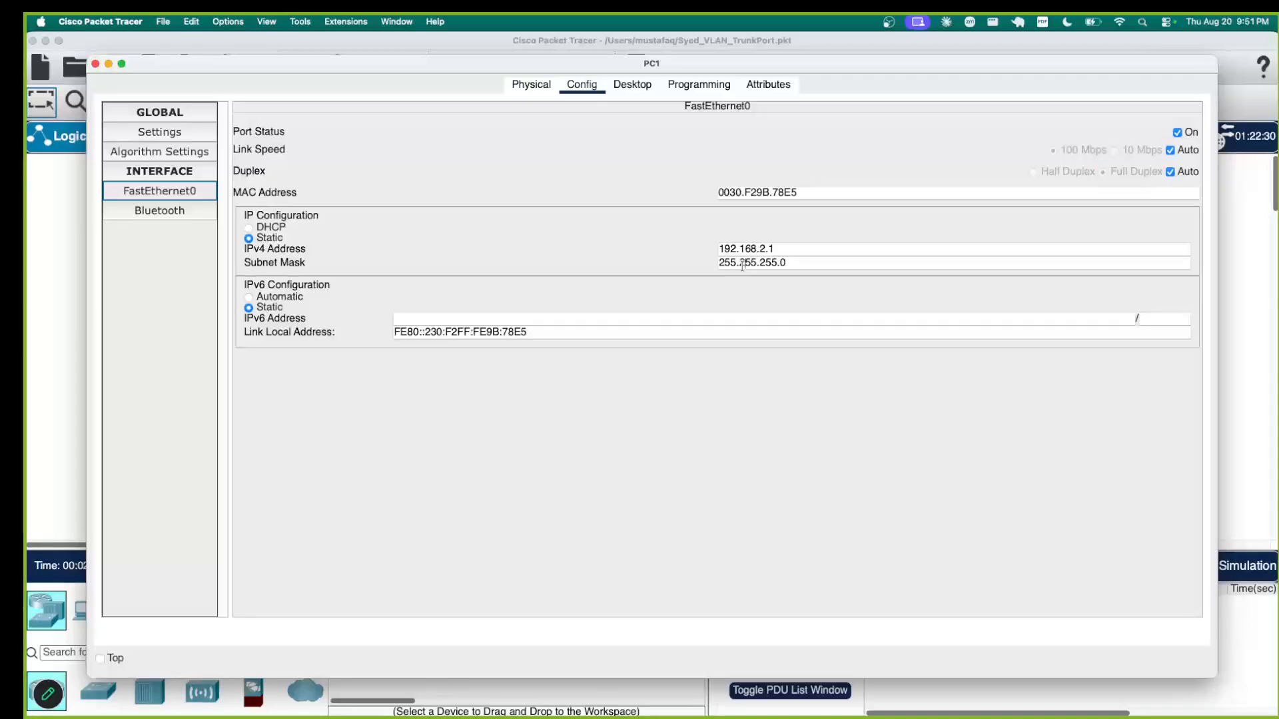
left_click(100, 64)
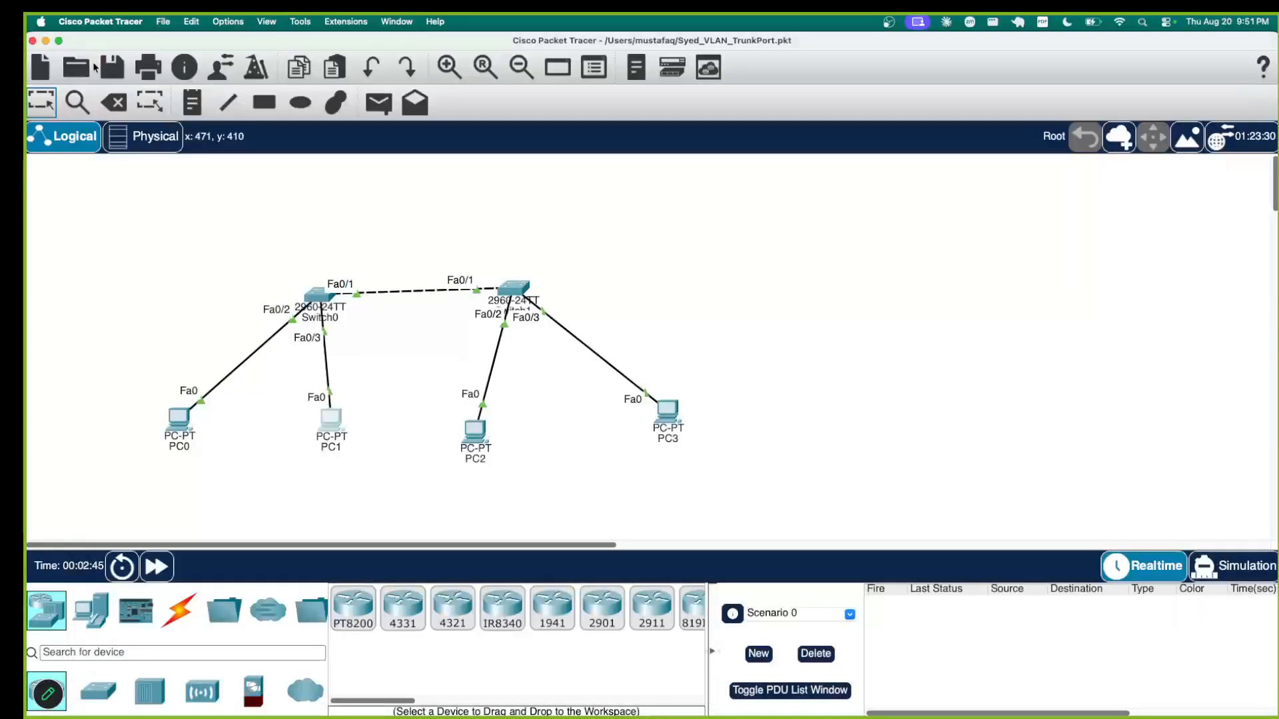
- Assign the static IPv4 address 192.168.1.2 with subnet mask 255.255.255.0 to PC2's FastEthernet0 interface and close its configuration
left_click(477, 427)
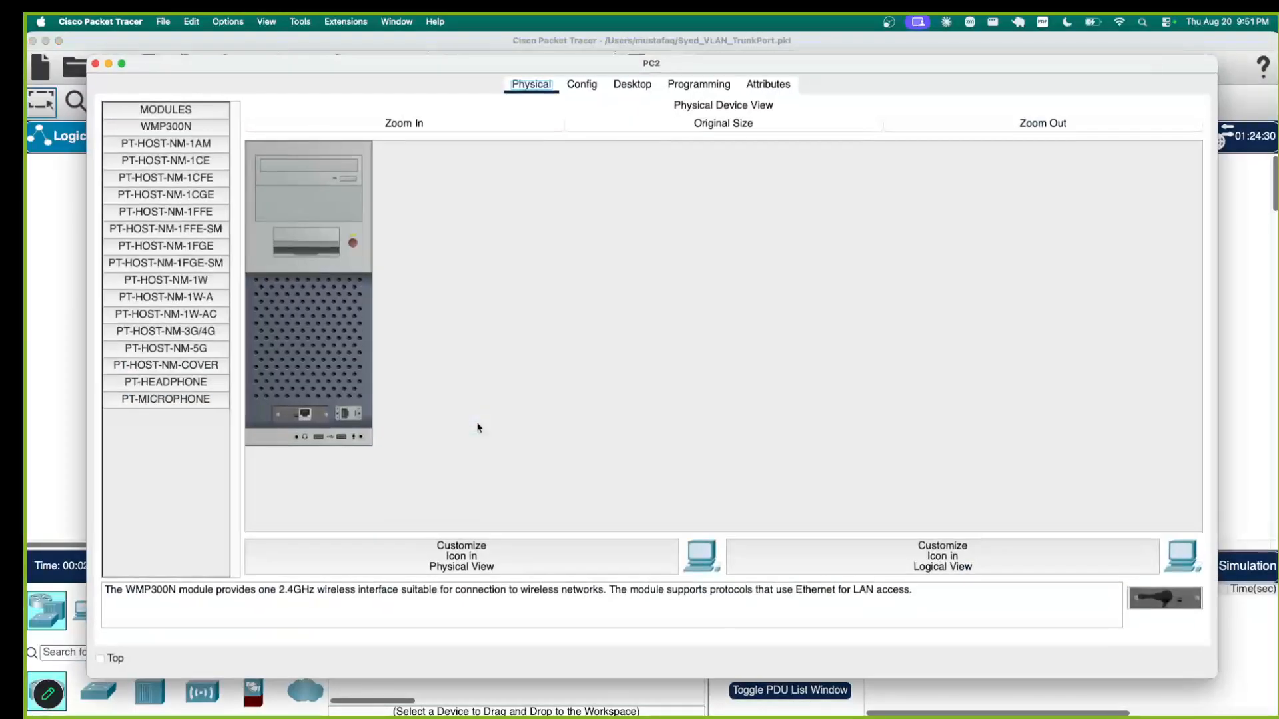
left_click(590, 88)
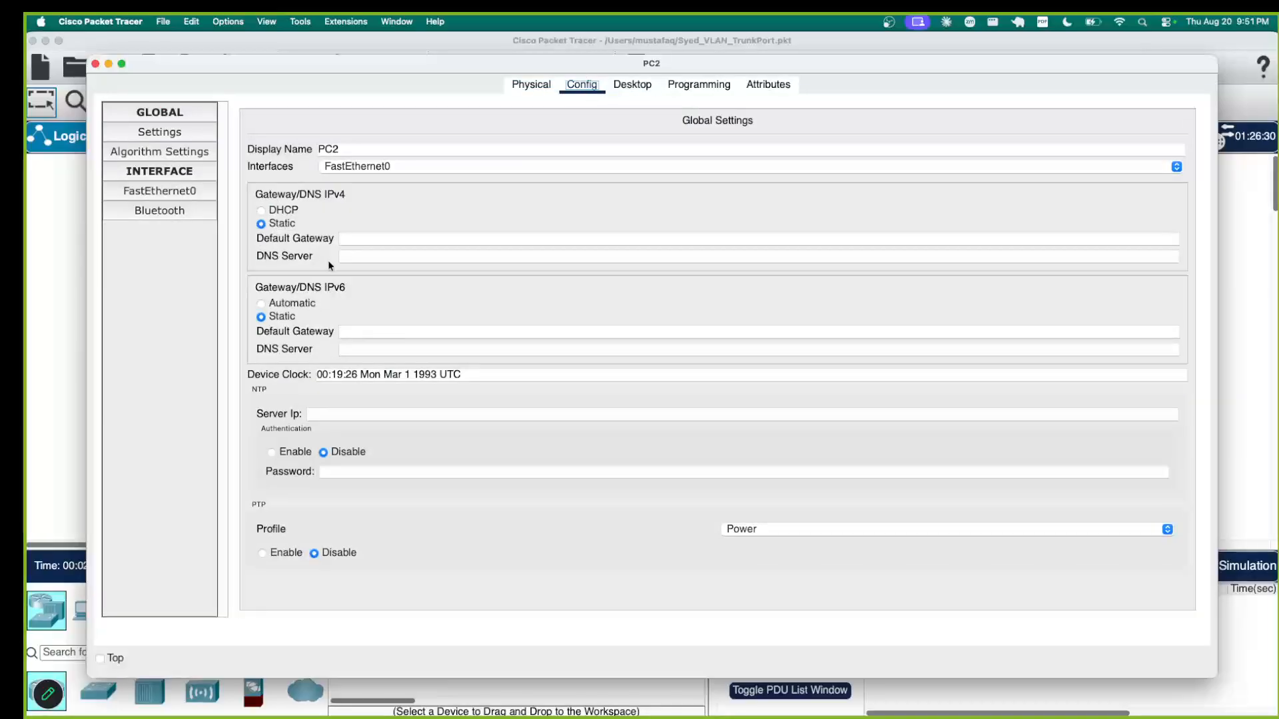
left_click(172, 191)
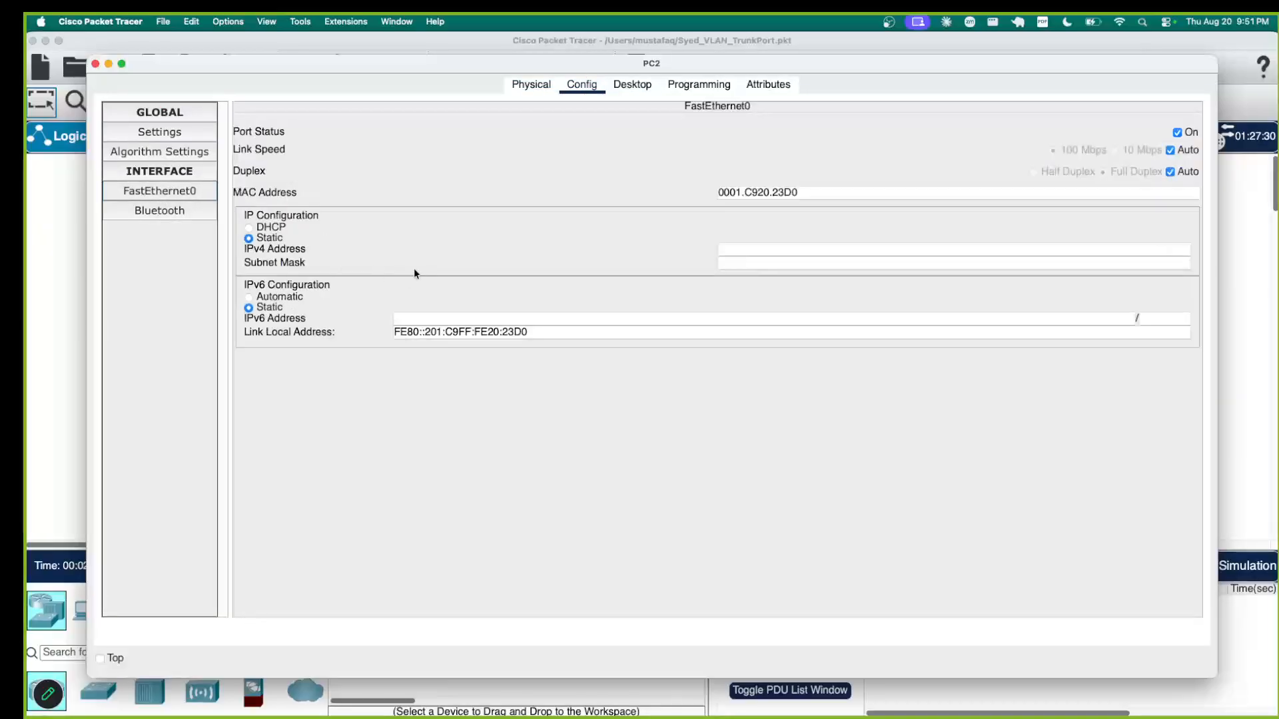
left_click(739, 252)
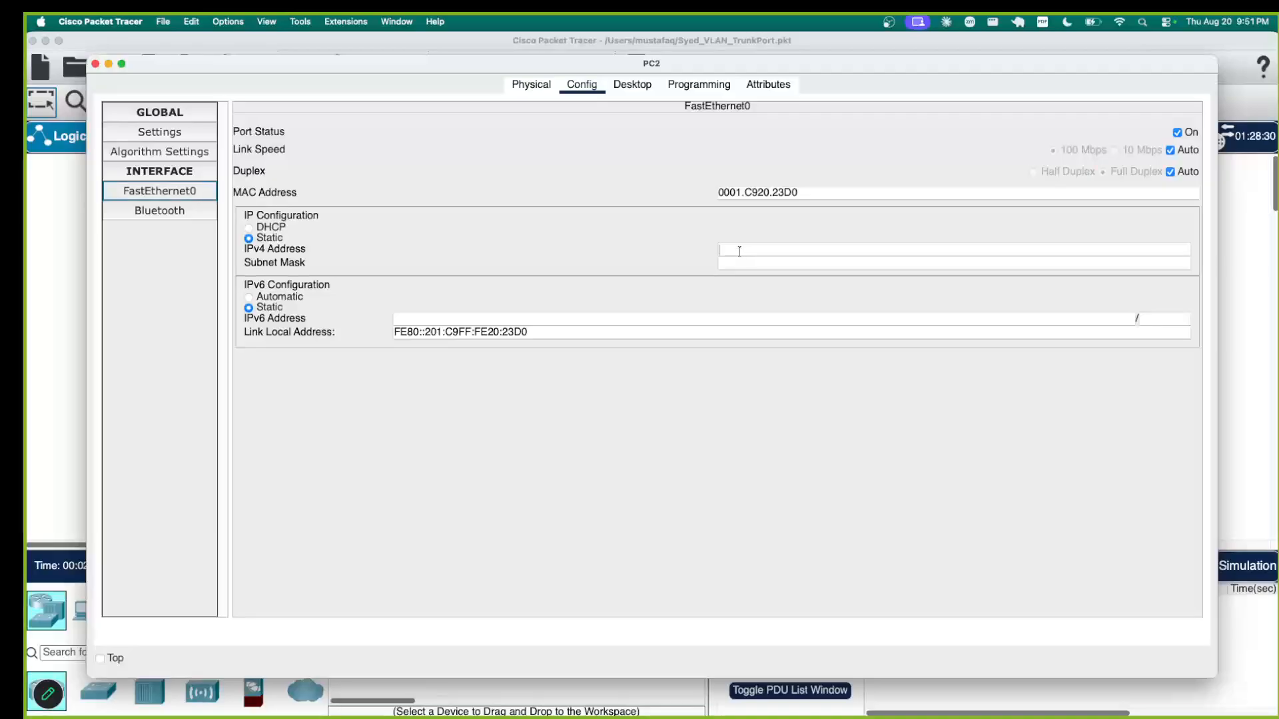
type("192.168.1.2")
left_click(742, 259)
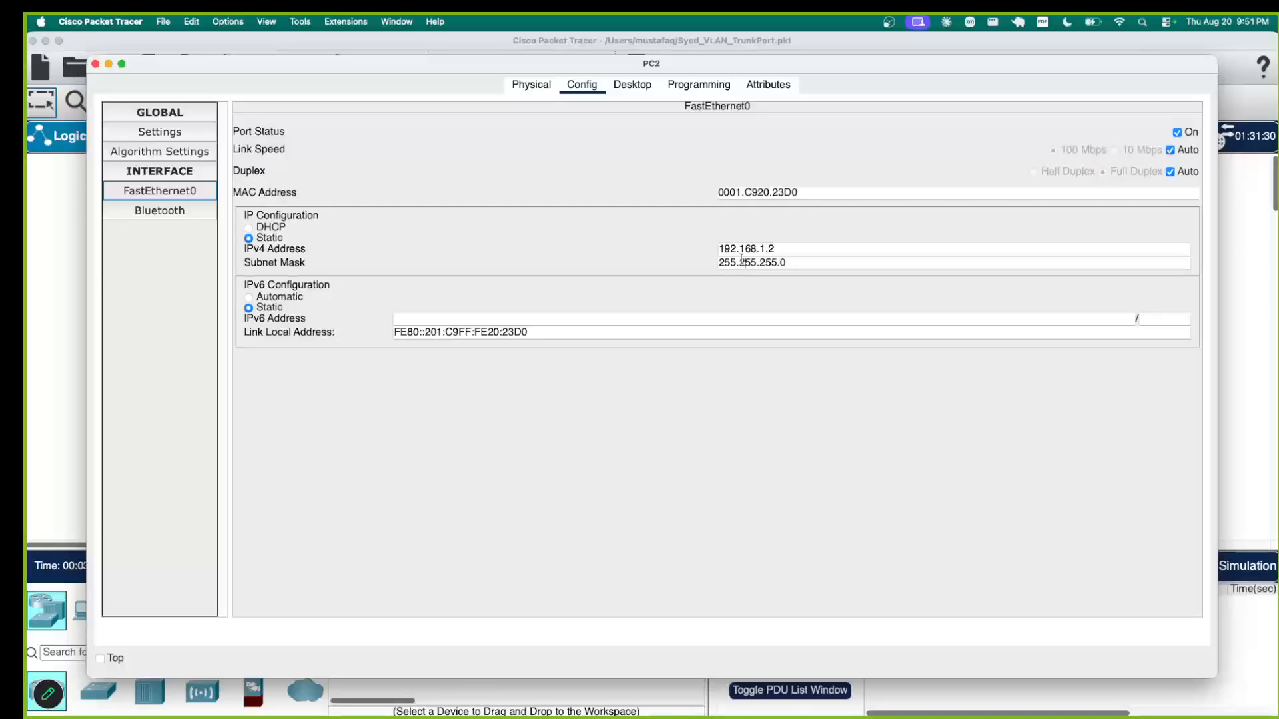
left_click(95, 64)
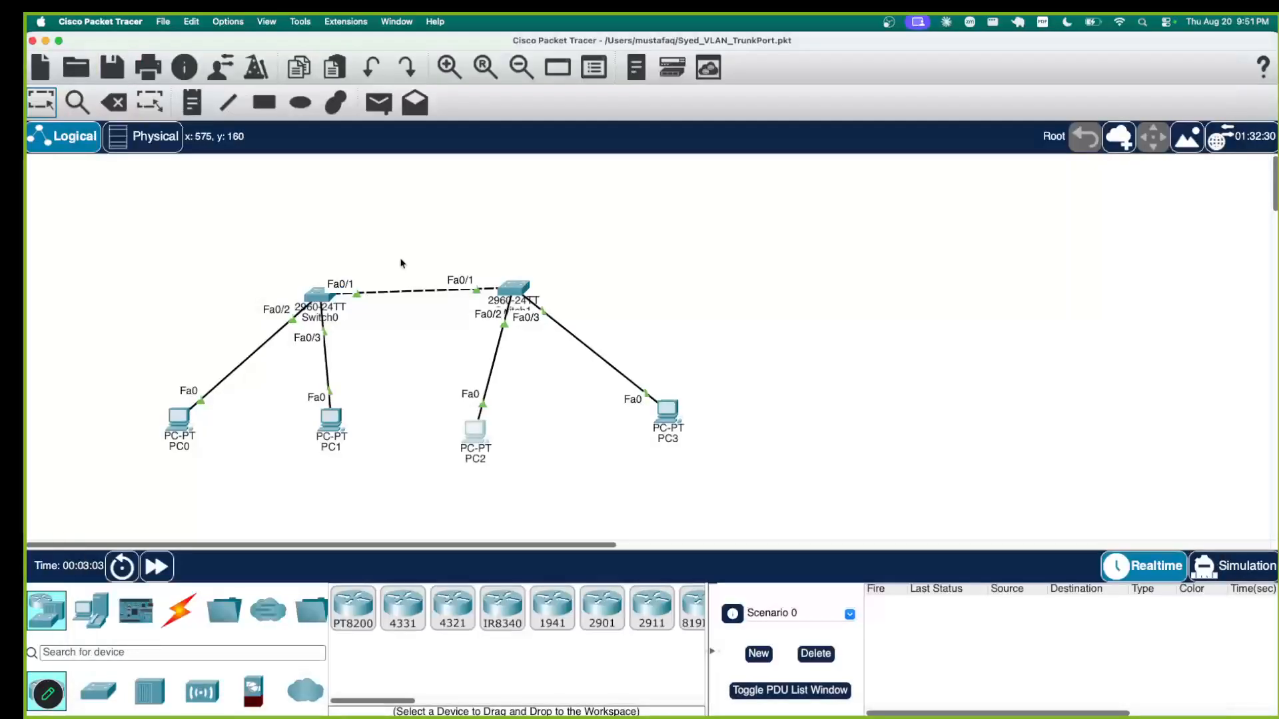
- Assign the static IPv4 address 192.168.2.2 with subnet mask 255.255.255.0 to PC3's FastEthernet0 interface and close its configuration
left_click(667, 416)
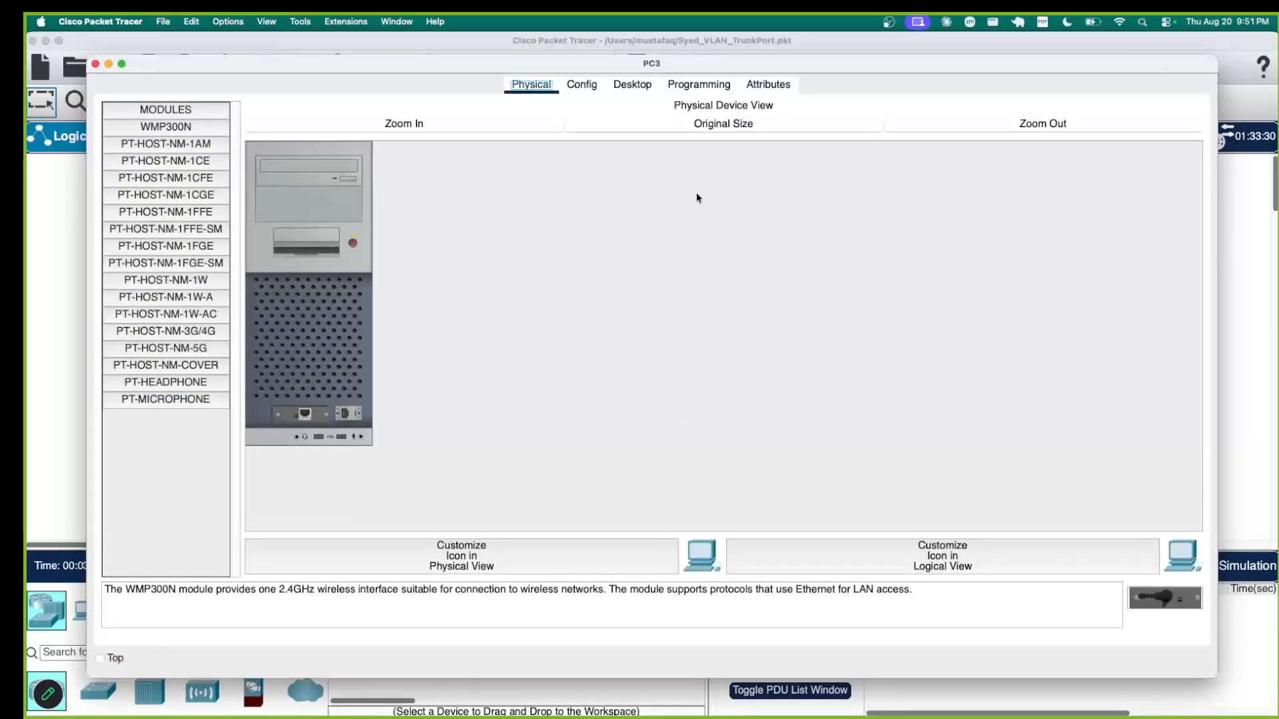
left_click(634, 86)
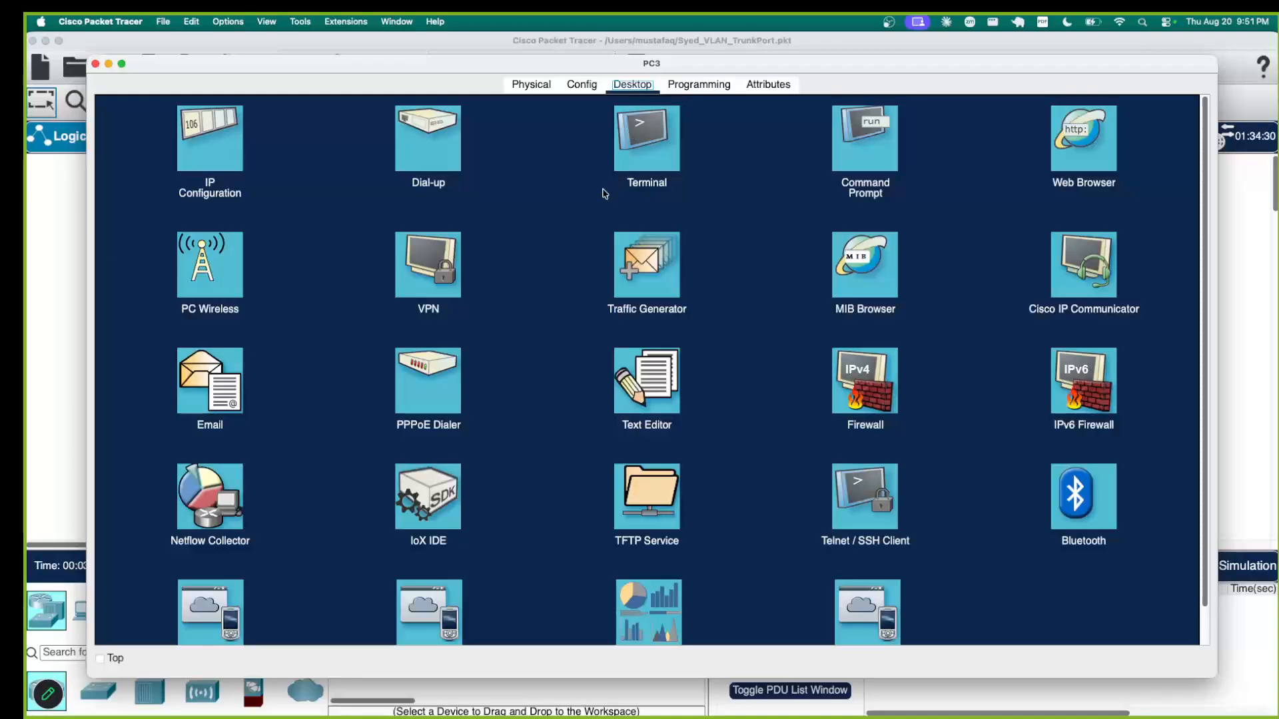
left_click(589, 88)
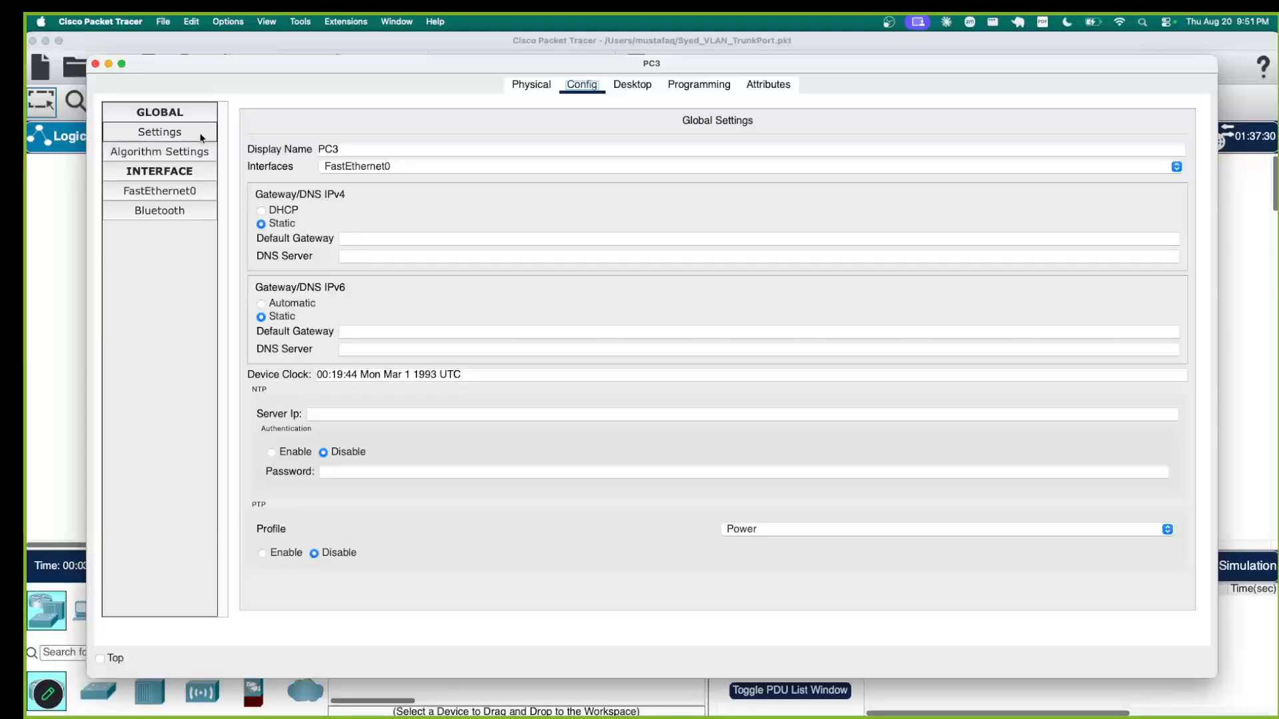
left_click(172, 192)
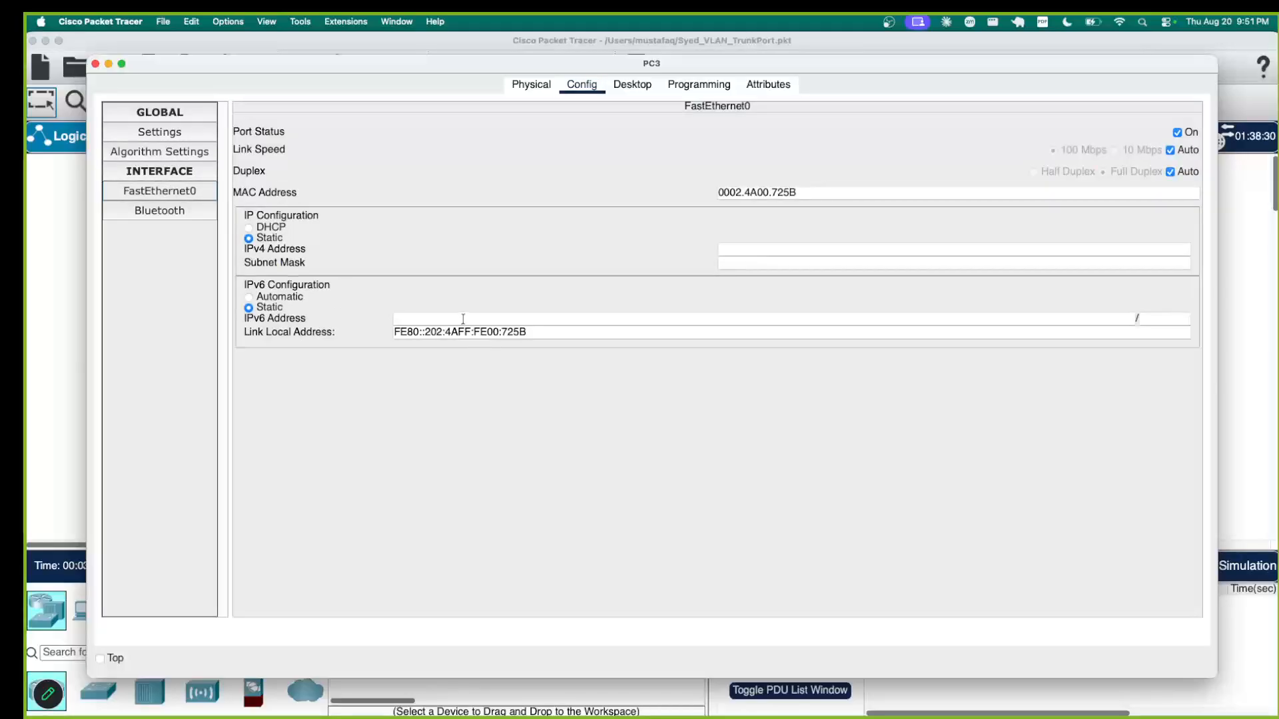
left_click(733, 251)
type("19")
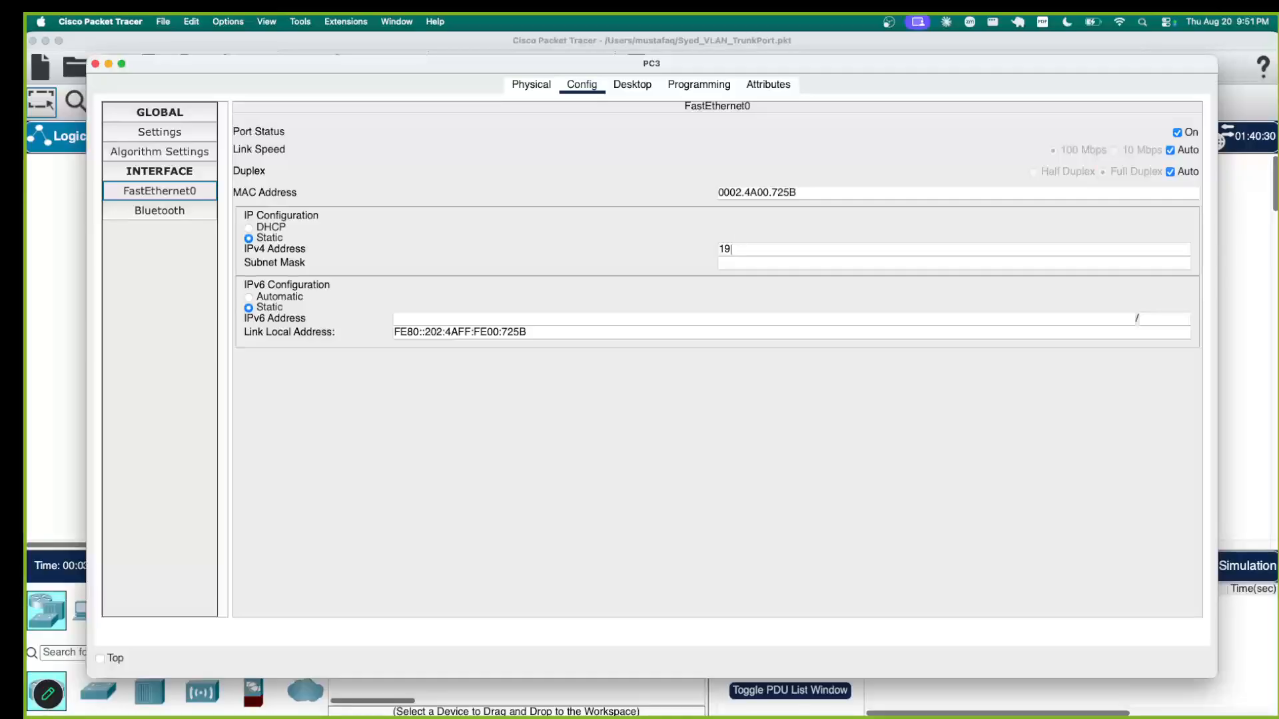
type("2.168.2.2.")
key("BackSpace")
key("Tab")
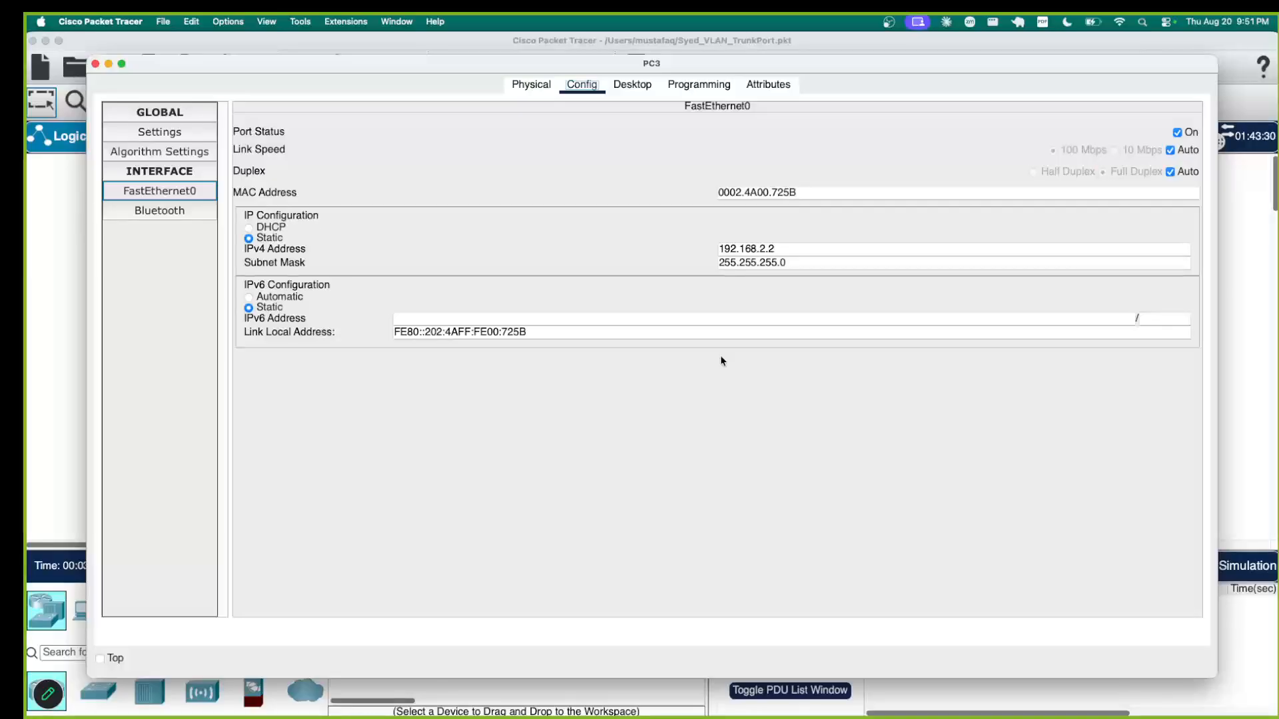
left_click(95, 64)
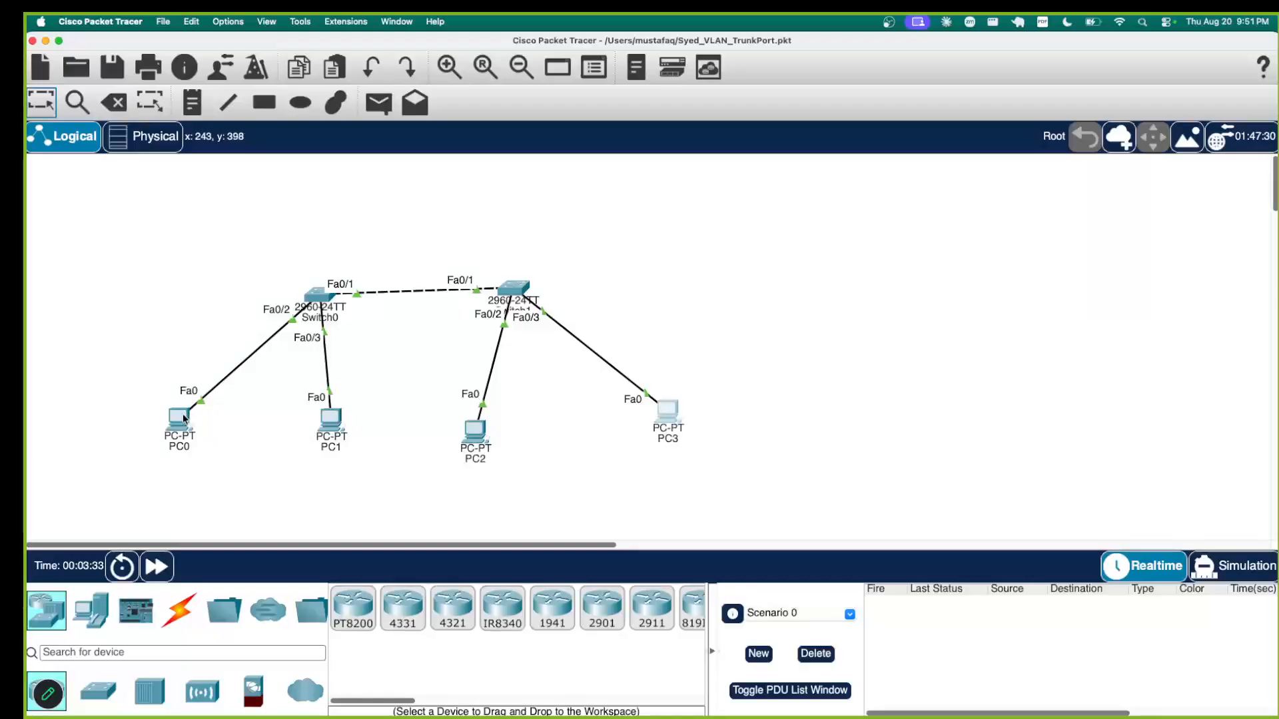
mouse_move(184, 419)
left_click(317, 296)
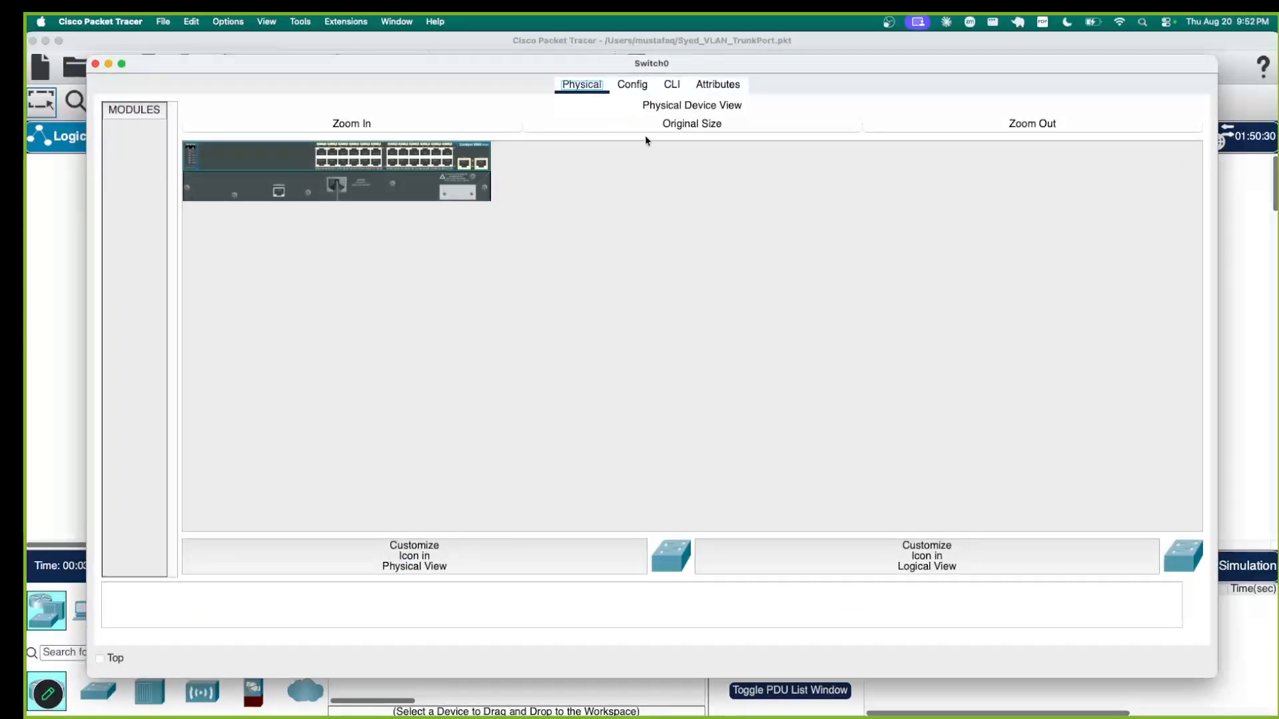
left_click(634, 86)
left_click(674, 88)
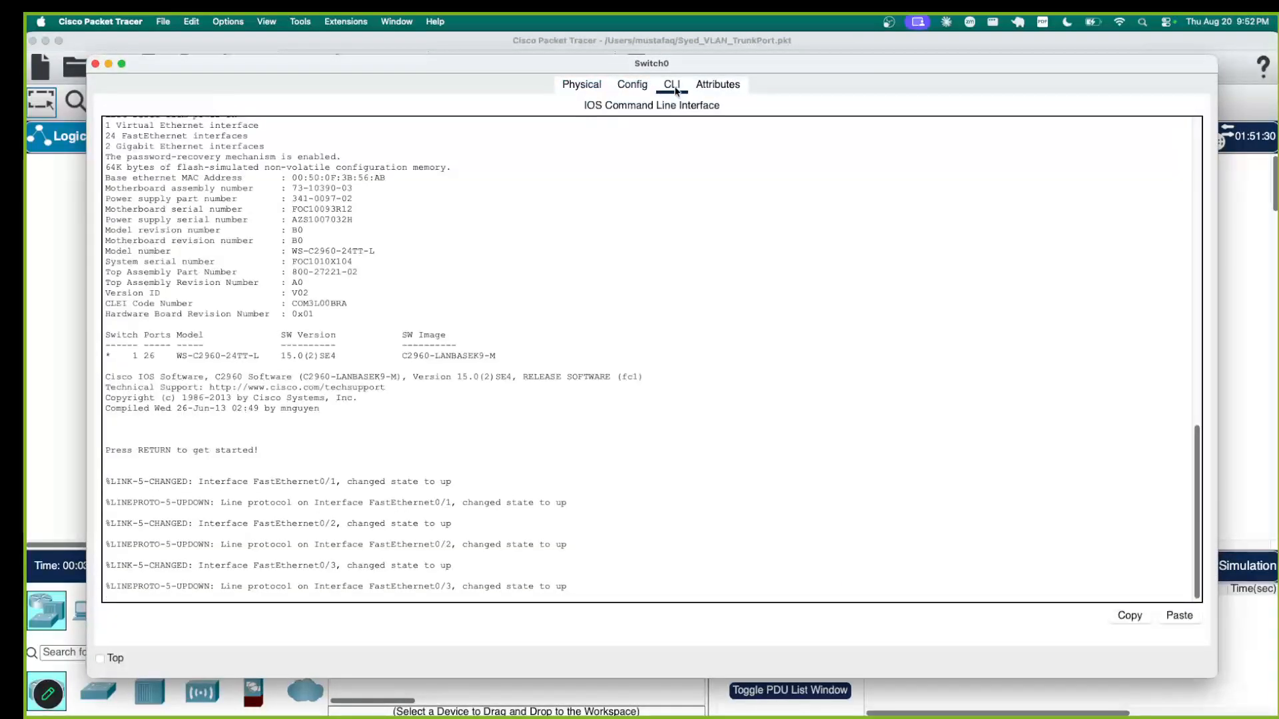
key("Return")
key("Return")
key("Return")
key("Return")
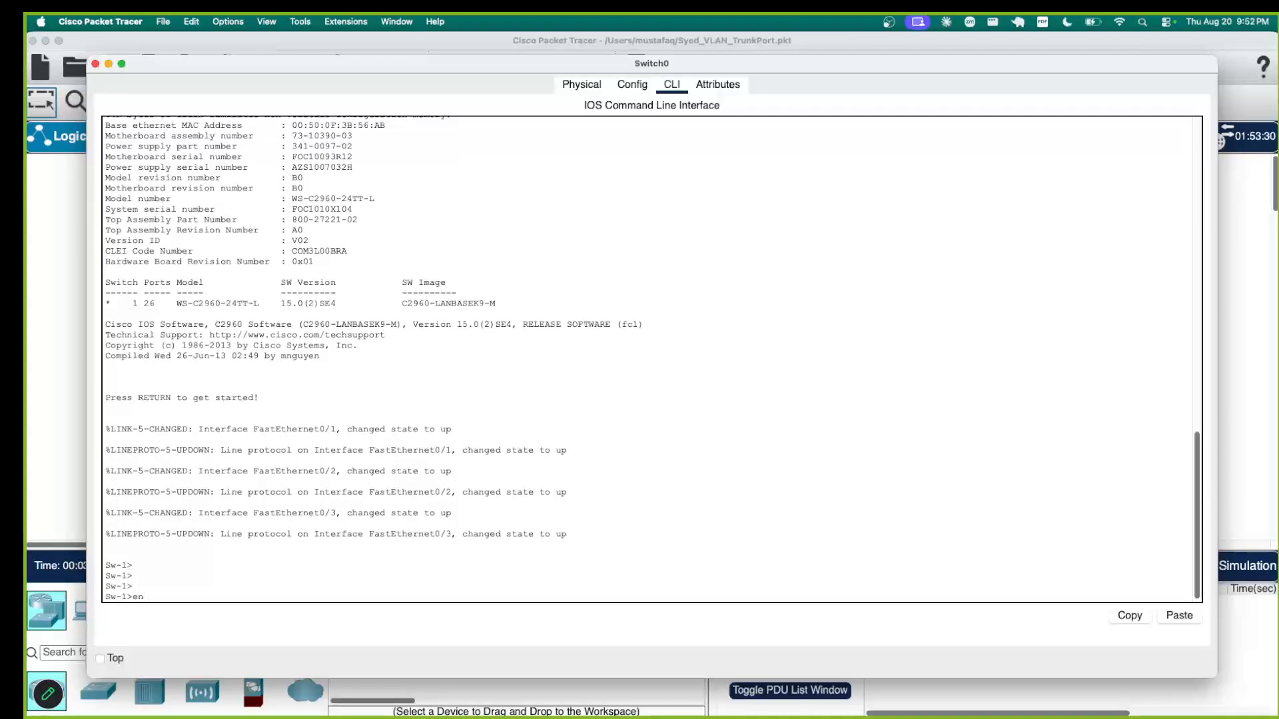
type("en")
key("Return")
key("Return")
key("Return")
key("Return")
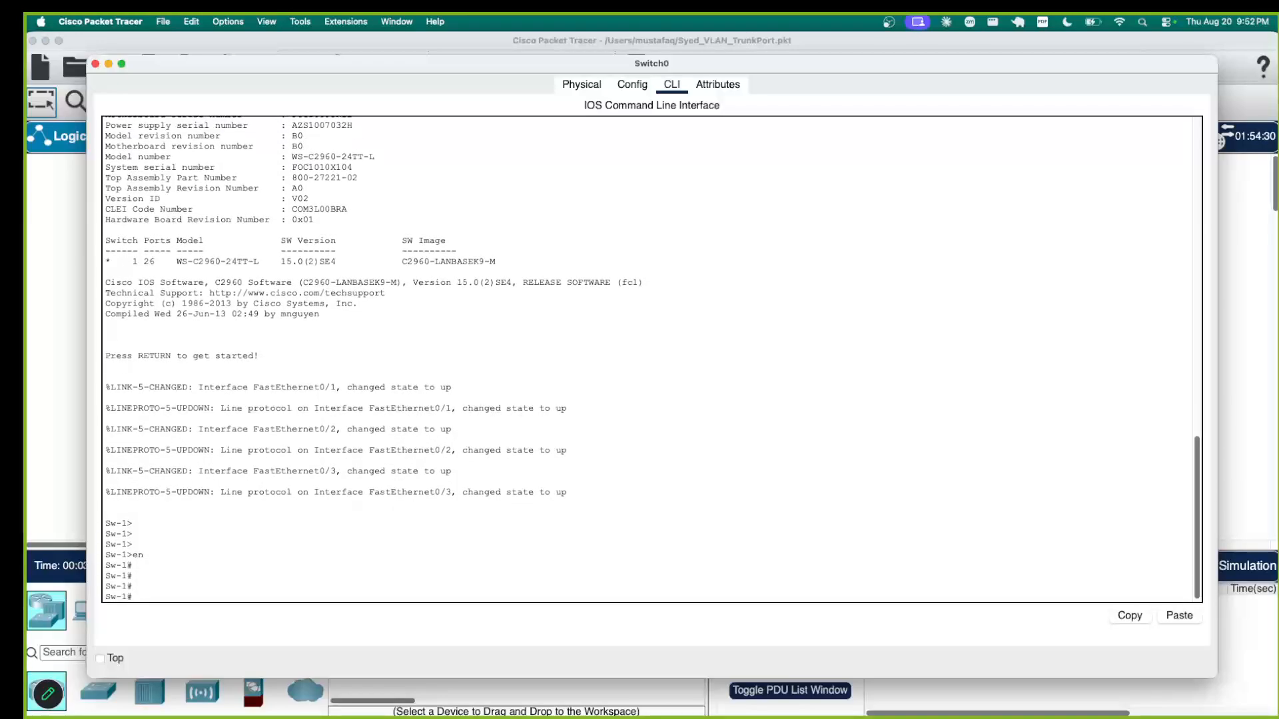
type("ping 192.")
left_click(95, 63)
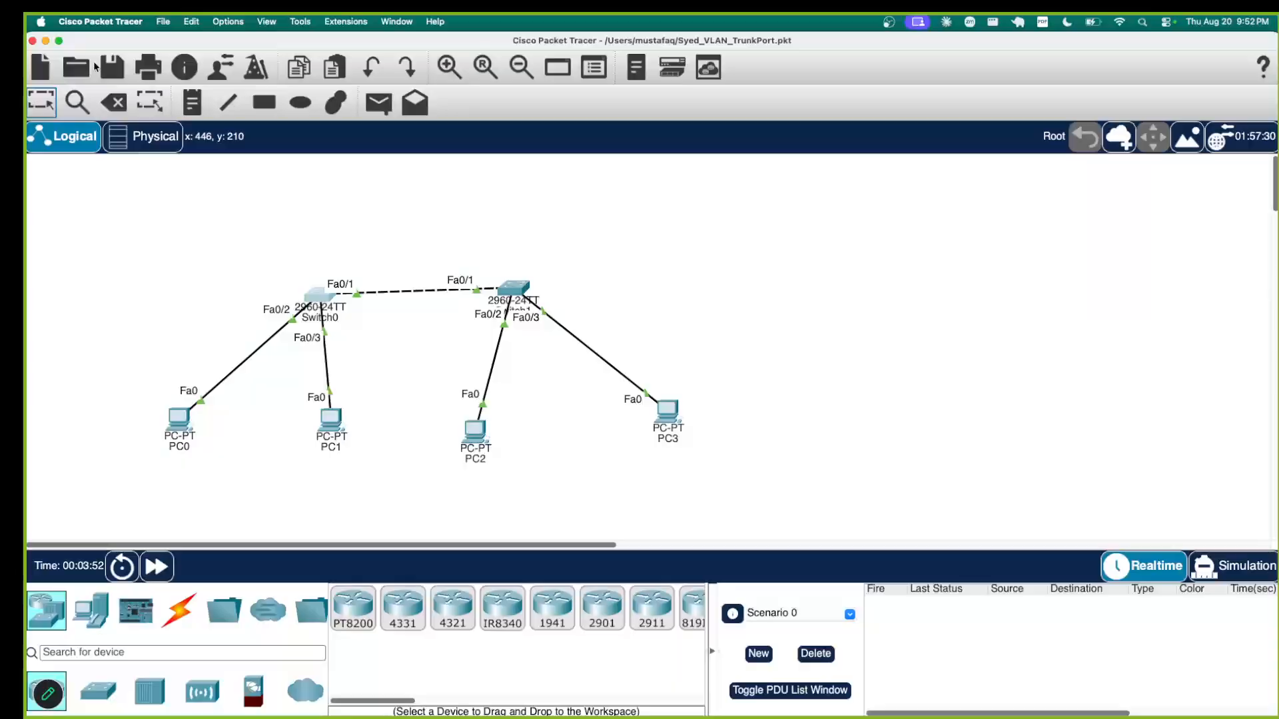
double_click(173, 425)
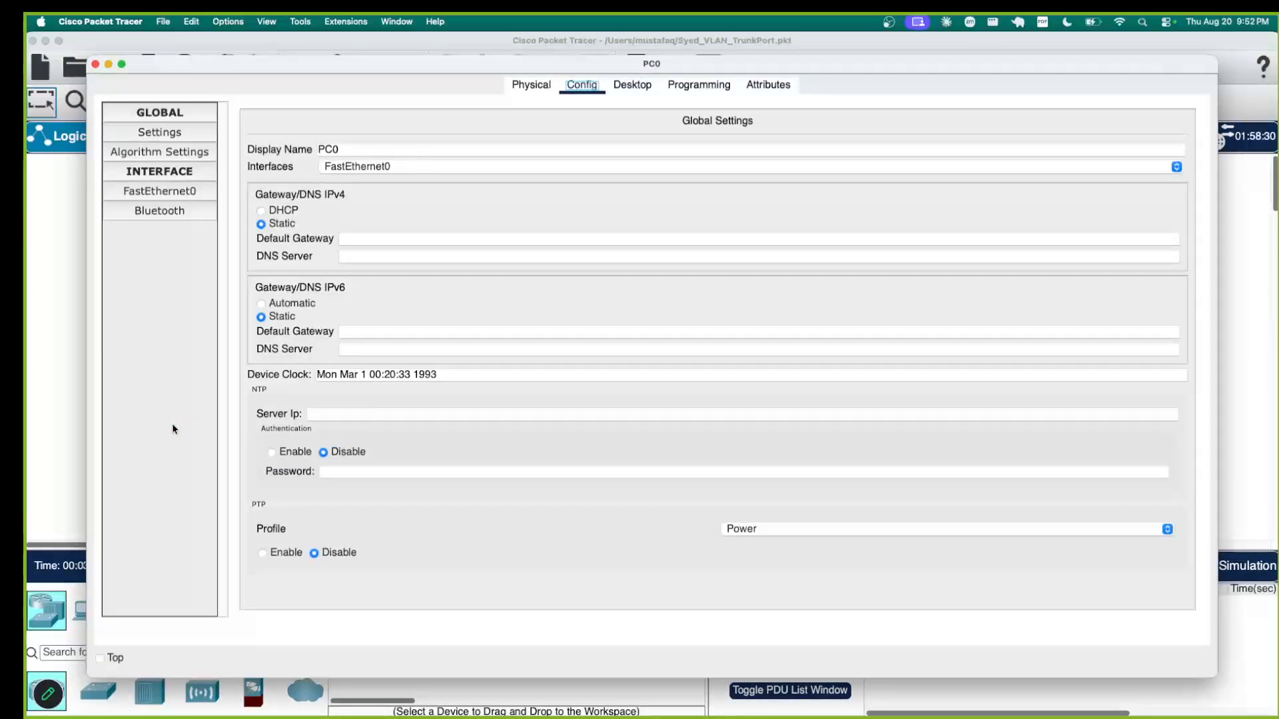
left_click(644, 88)
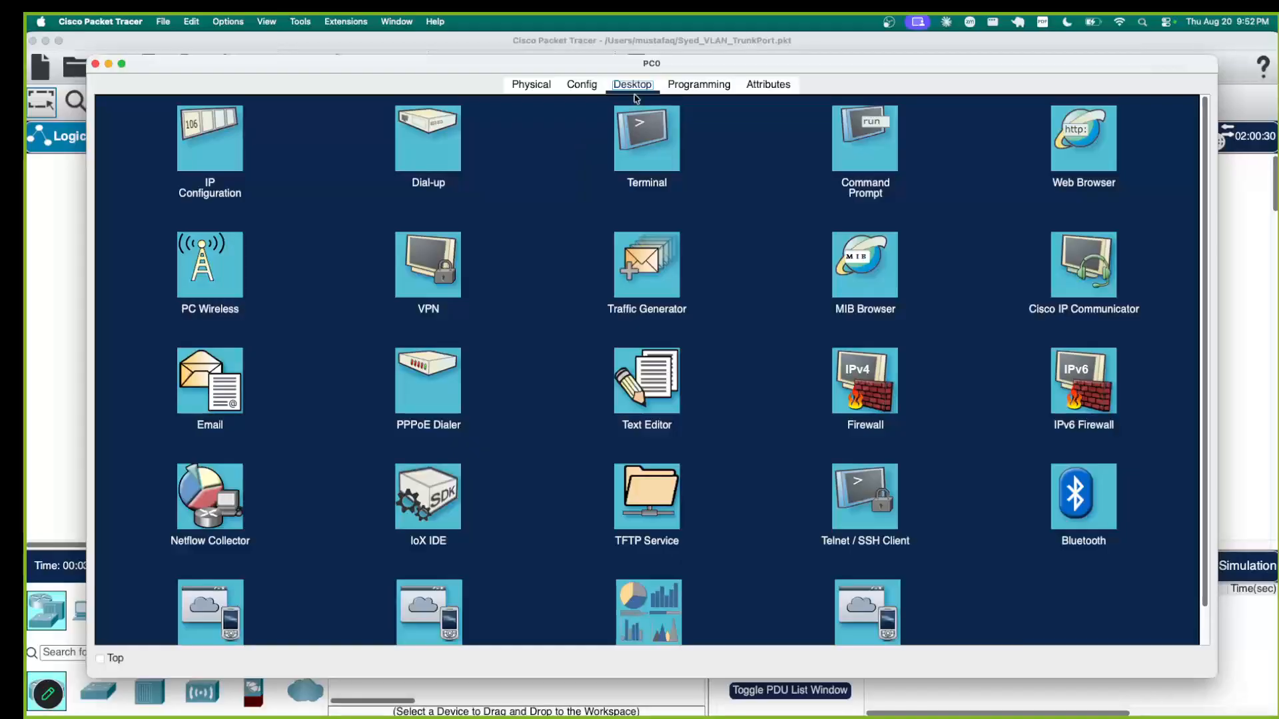
left_click(96, 64)
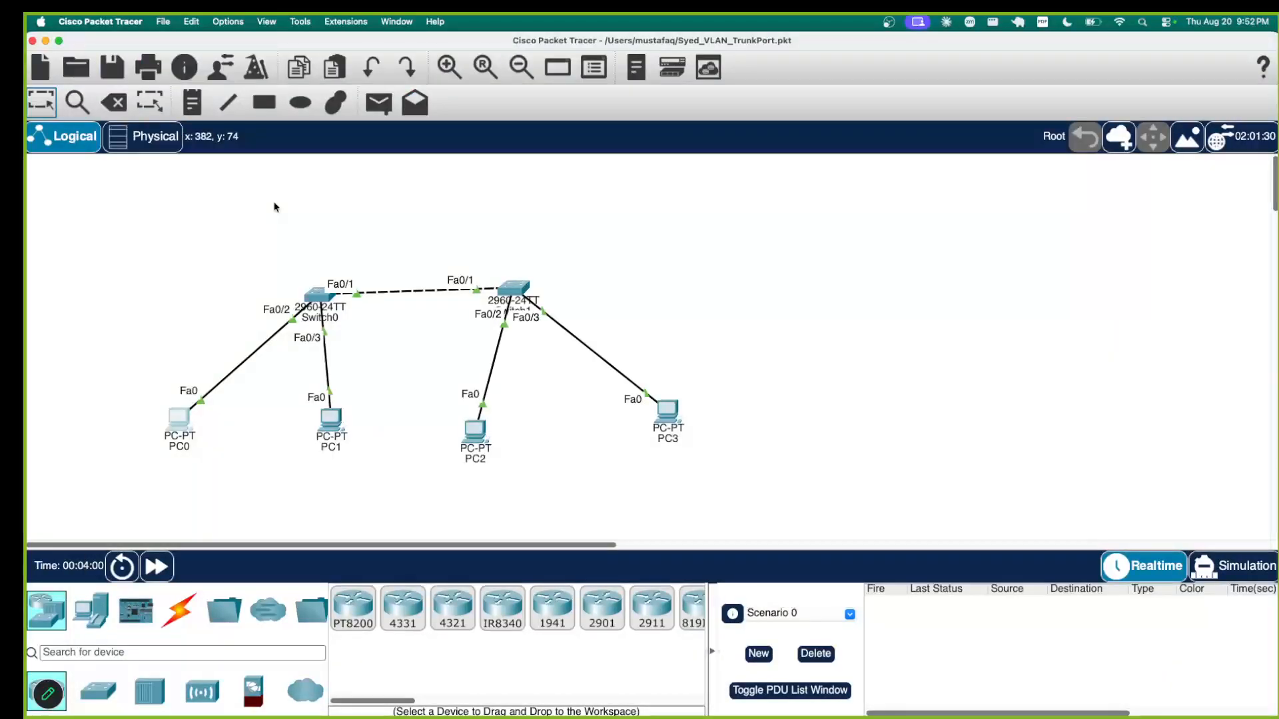
left_click(148, 100)
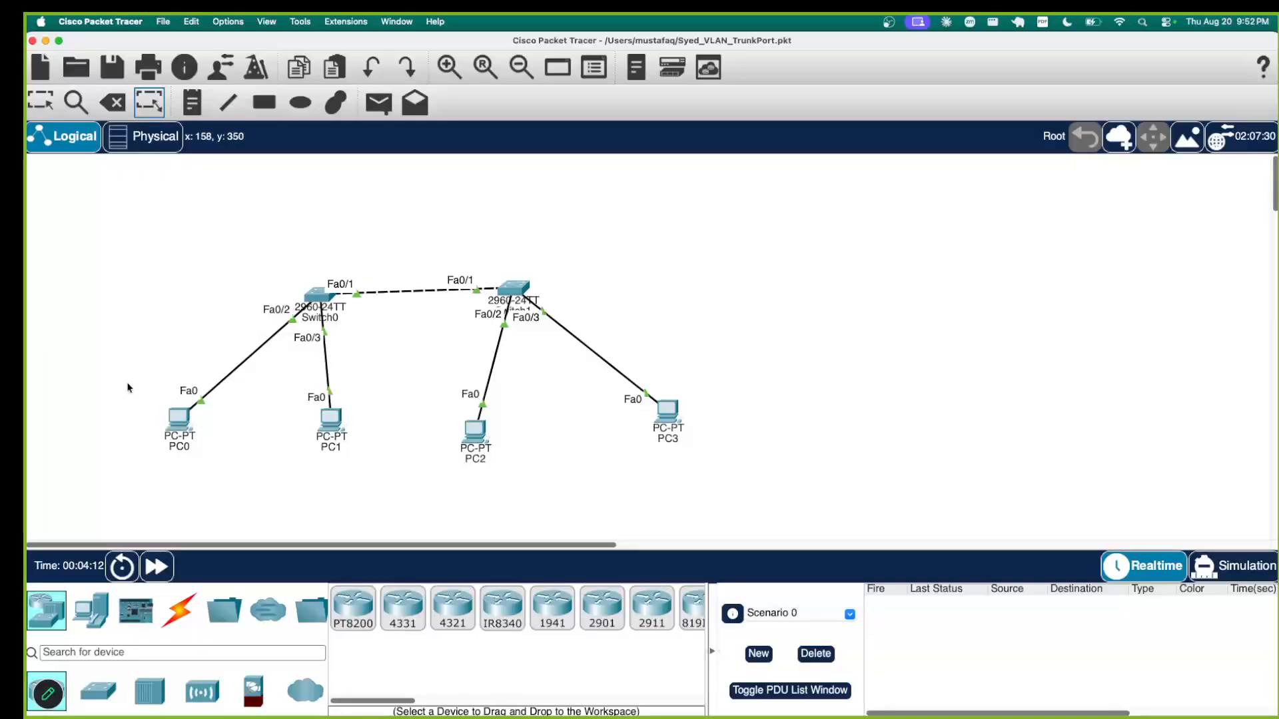
- Place a text note reading "sdsd" on the workspace beside PC0
left_click(194, 105)
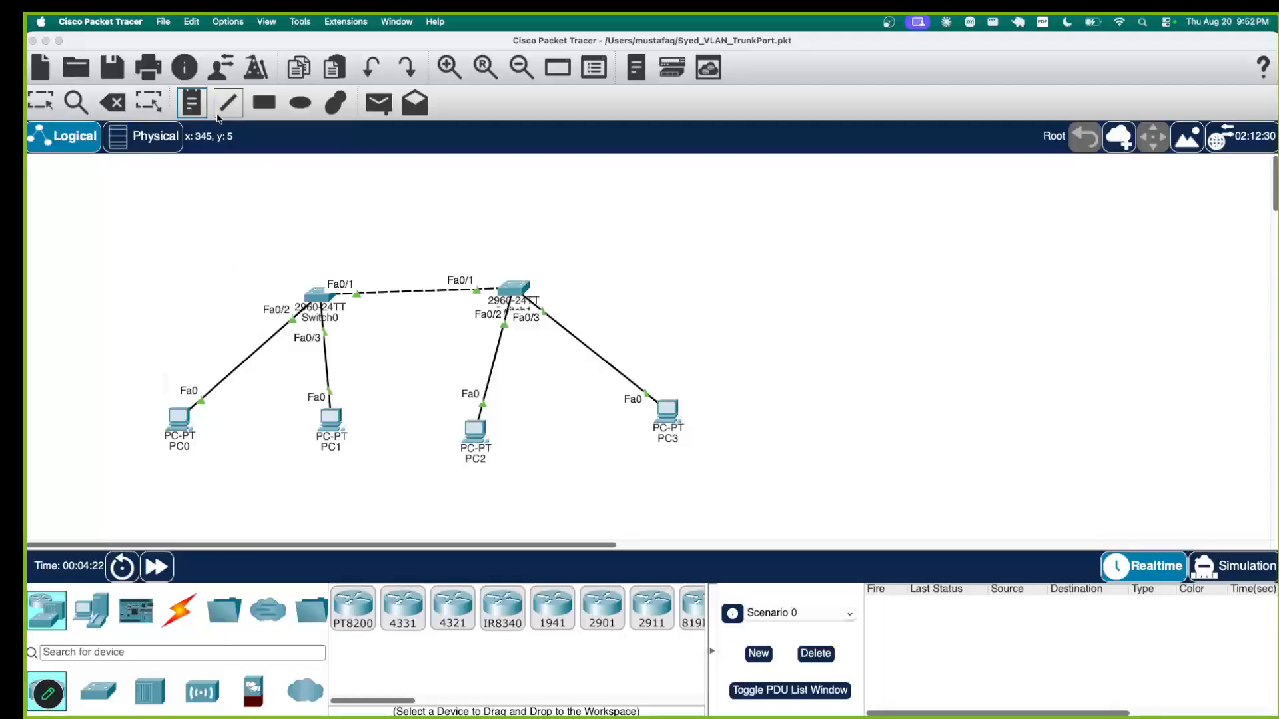
left_click(199, 103)
left_click(119, 376)
left_click(131, 391)
type("sdsd")
left_click(203, 99)
left_click(191, 109)
left_click(165, 283)
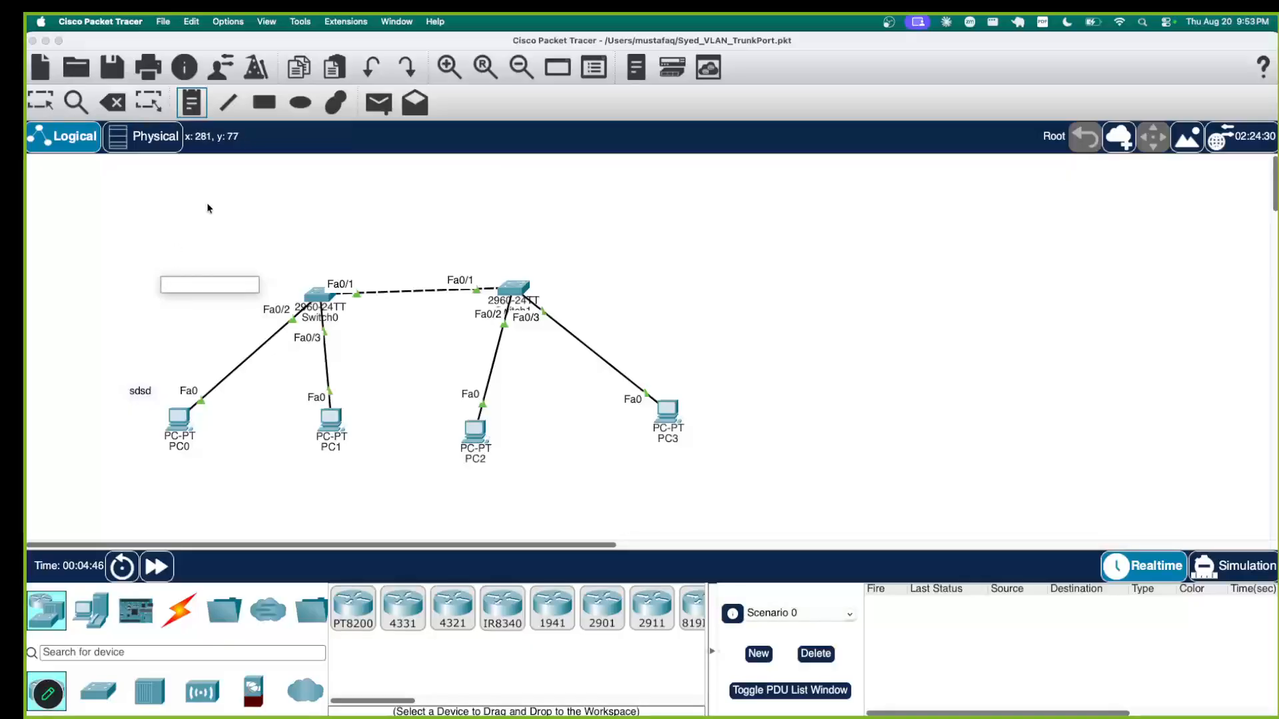
left_click(160, 371)
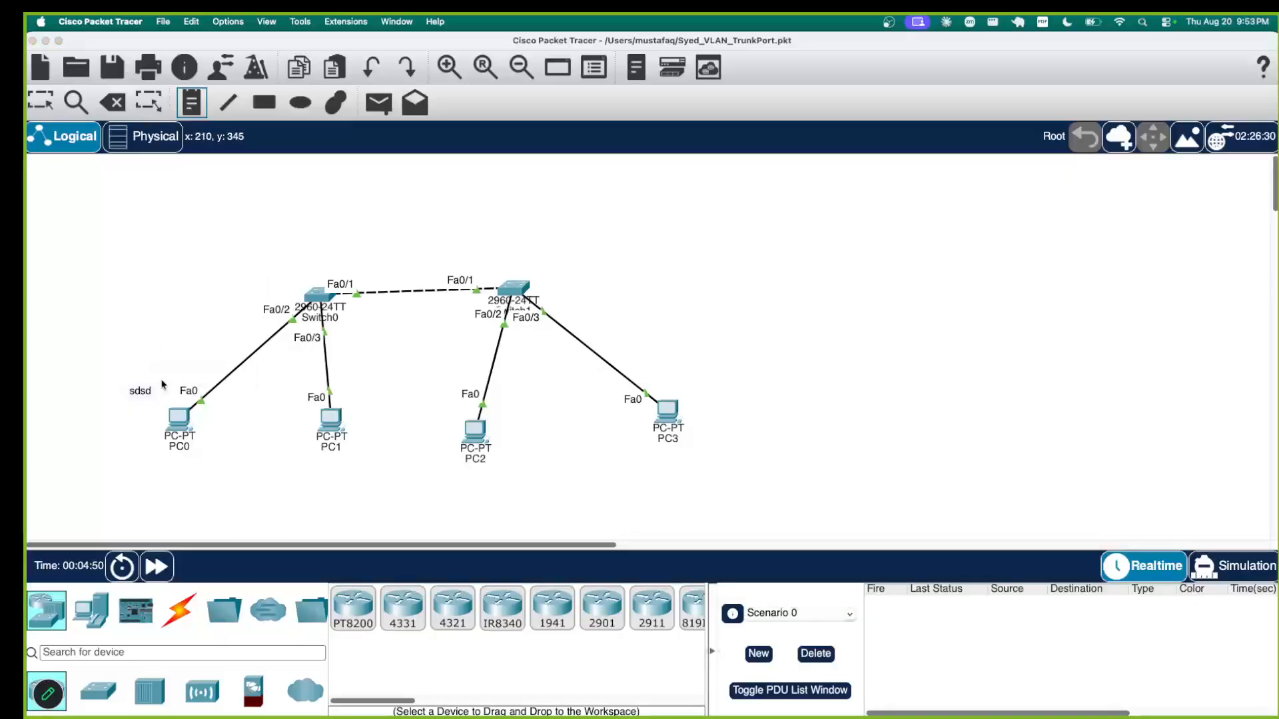
- Add a text note reading "192.168.1.1/24" just above PC0
left_click(162, 385)
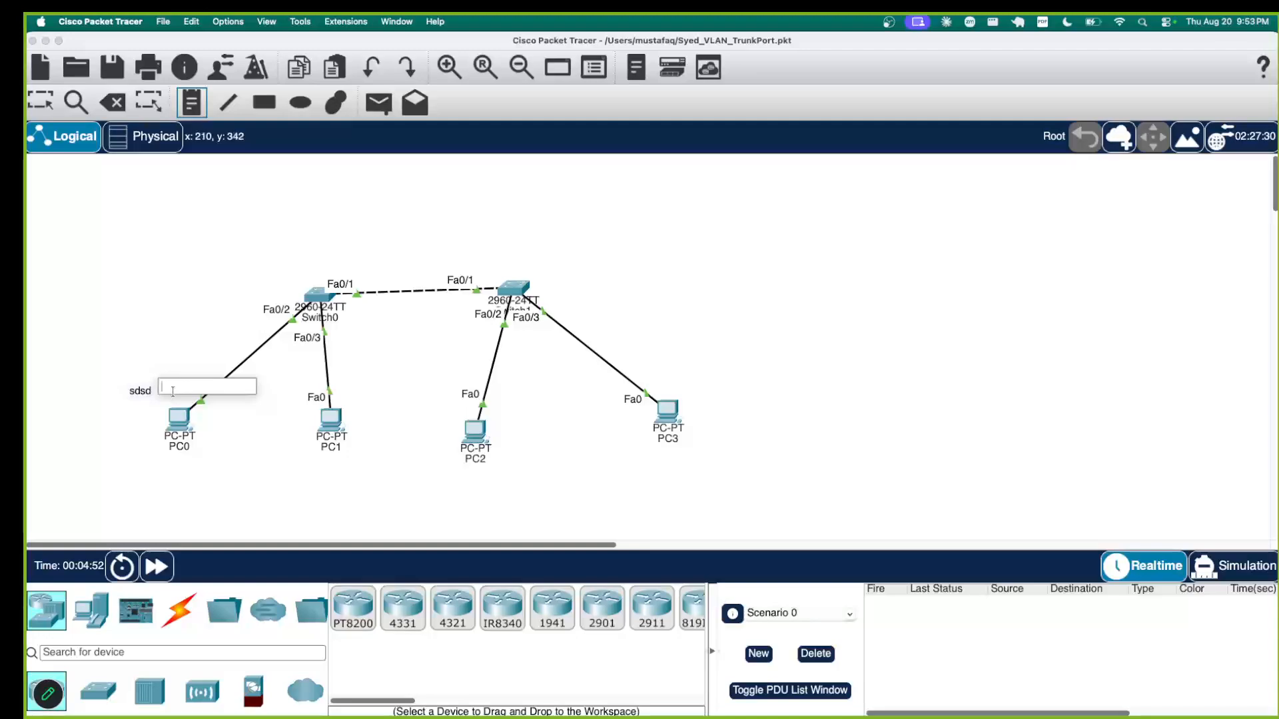
type("192.168")
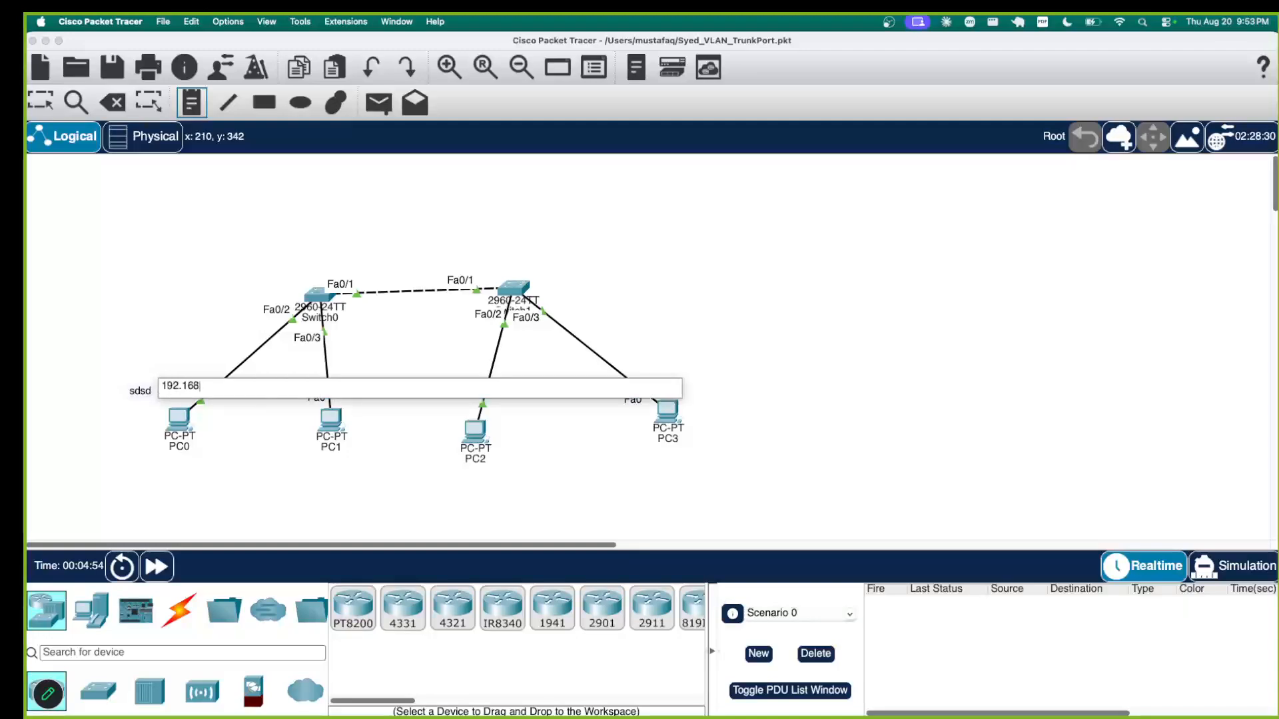
type(".1.1/24")
left_click(251, 461)
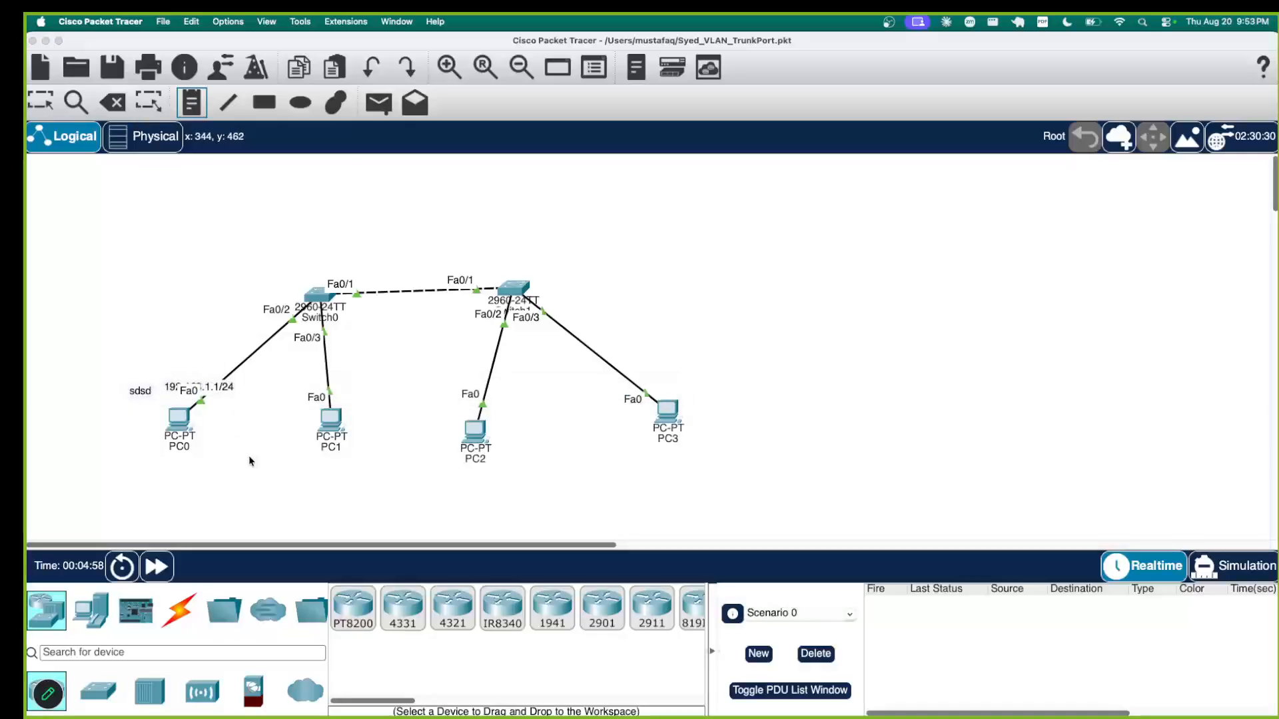
- Leave note placement and move the 192.168.1.1/24 note clear of PC0's Fa0 label, directly above the "sdsd" note
left_click(215, 390)
left_click(236, 372)
key("Escape")
left_click_drag(228, 386, 203, 377)
left_click(301, 385)
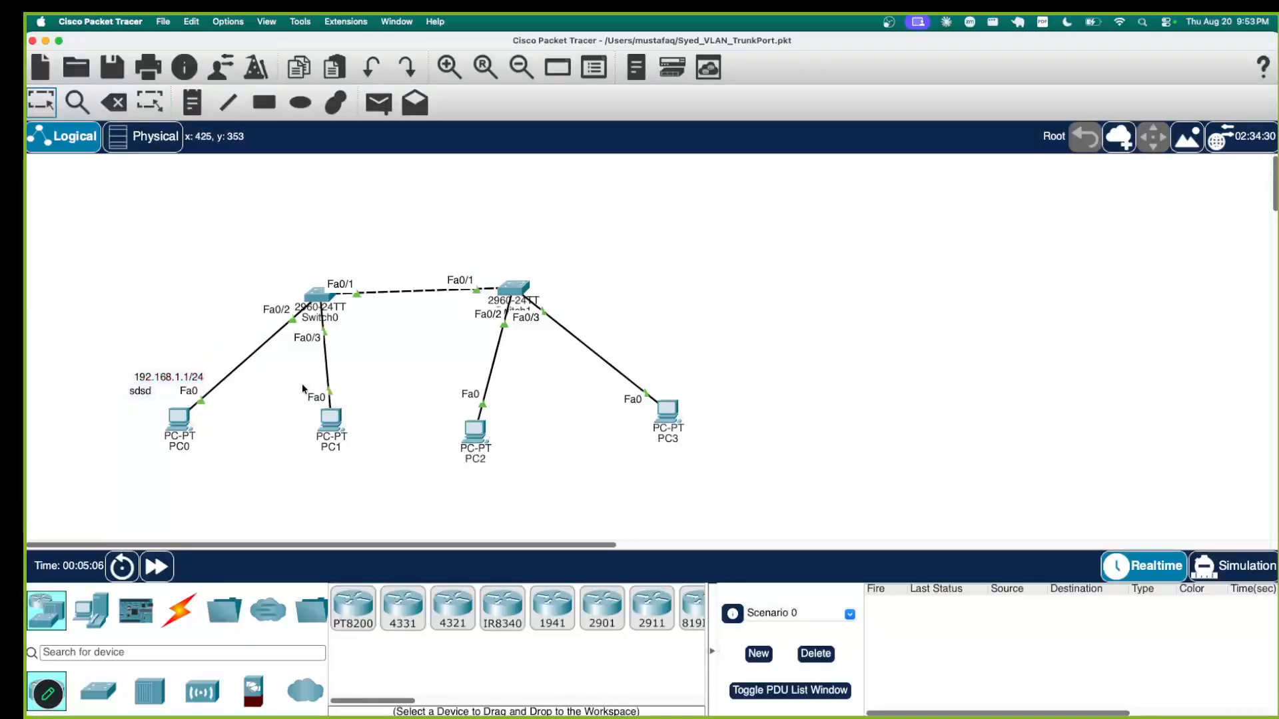
- Add a text note reading "192.168.2.1" above PC1
left_click(191, 101)
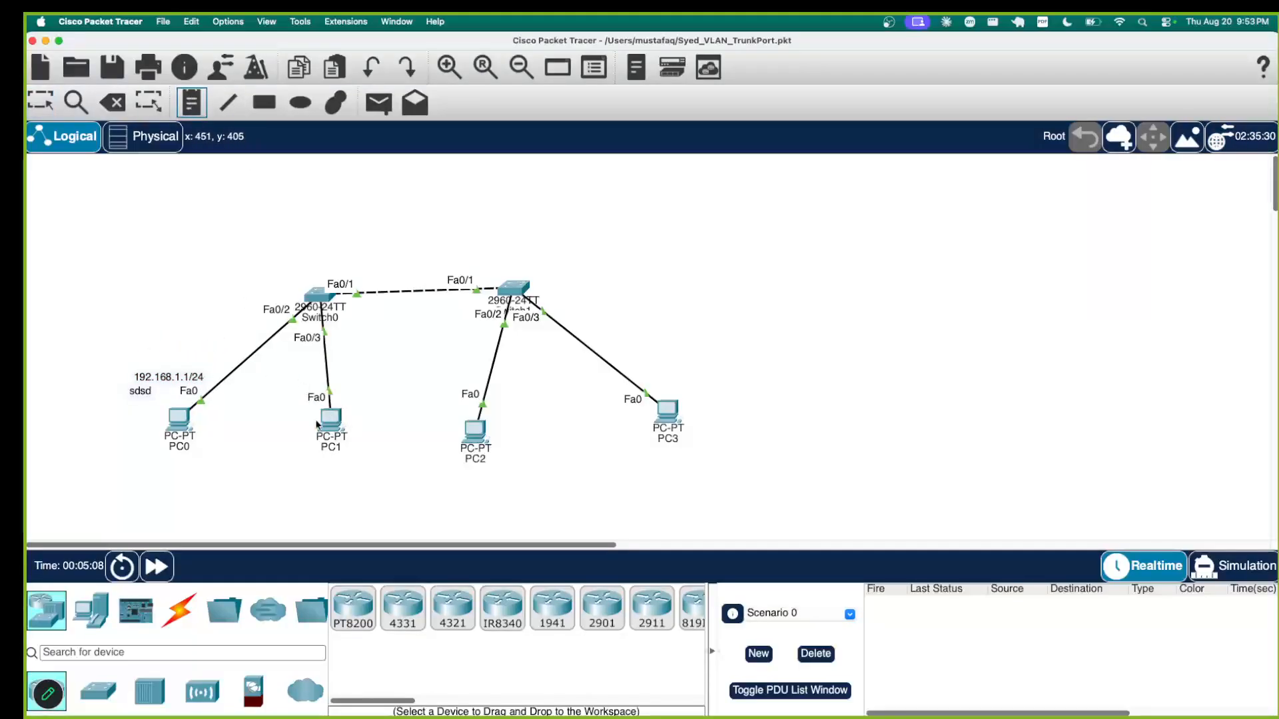
left_click(300, 375)
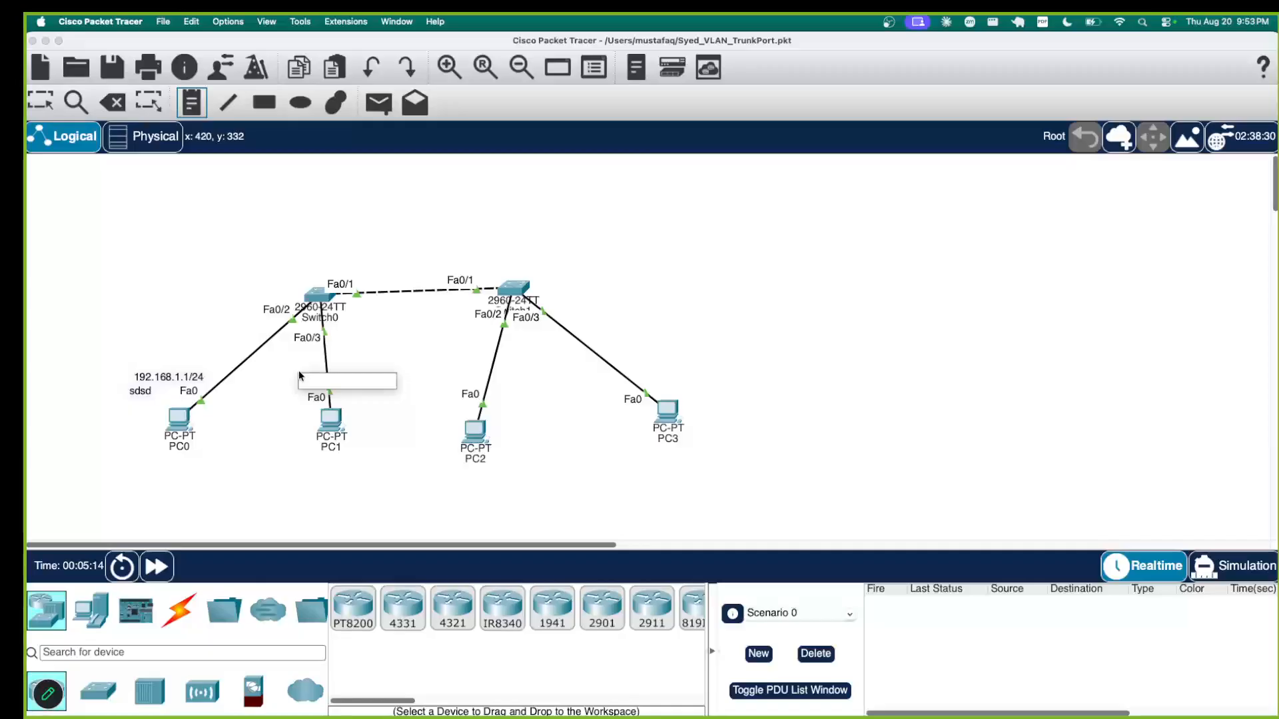
type("192.168.1.")
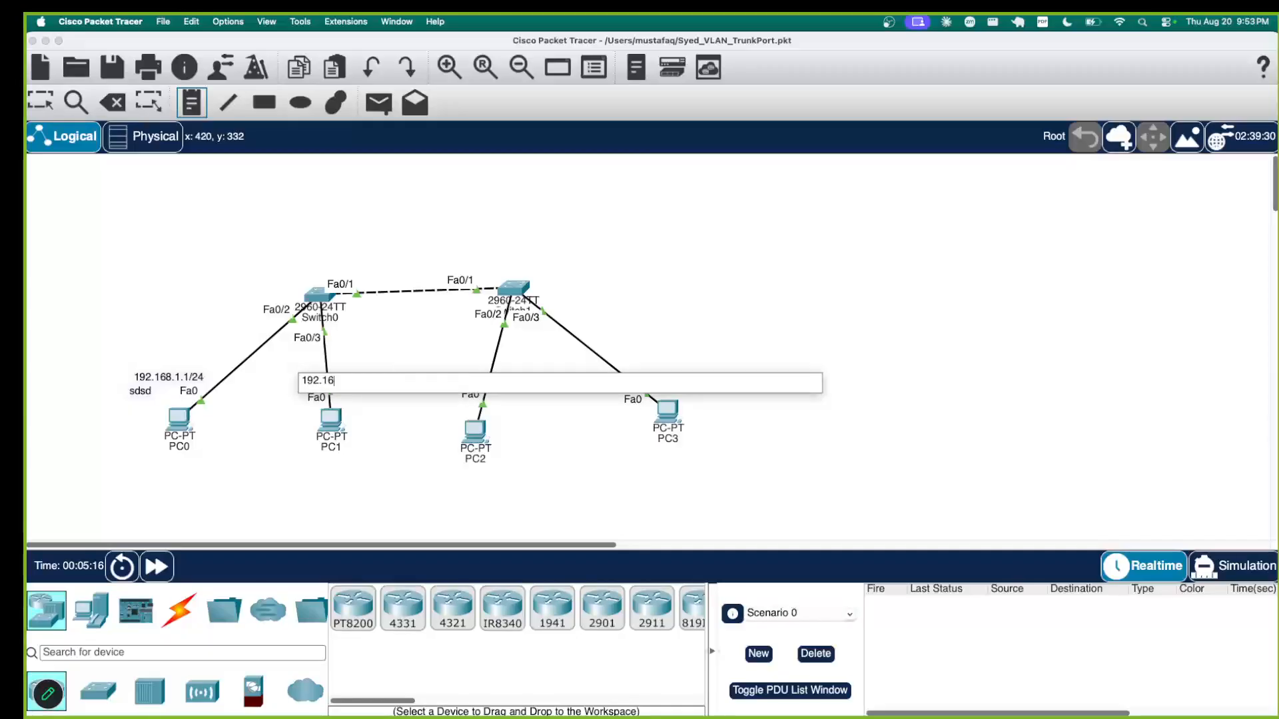
key("BackSpace")
key("BackSpace")
type("2.1")
left_click(530, 482)
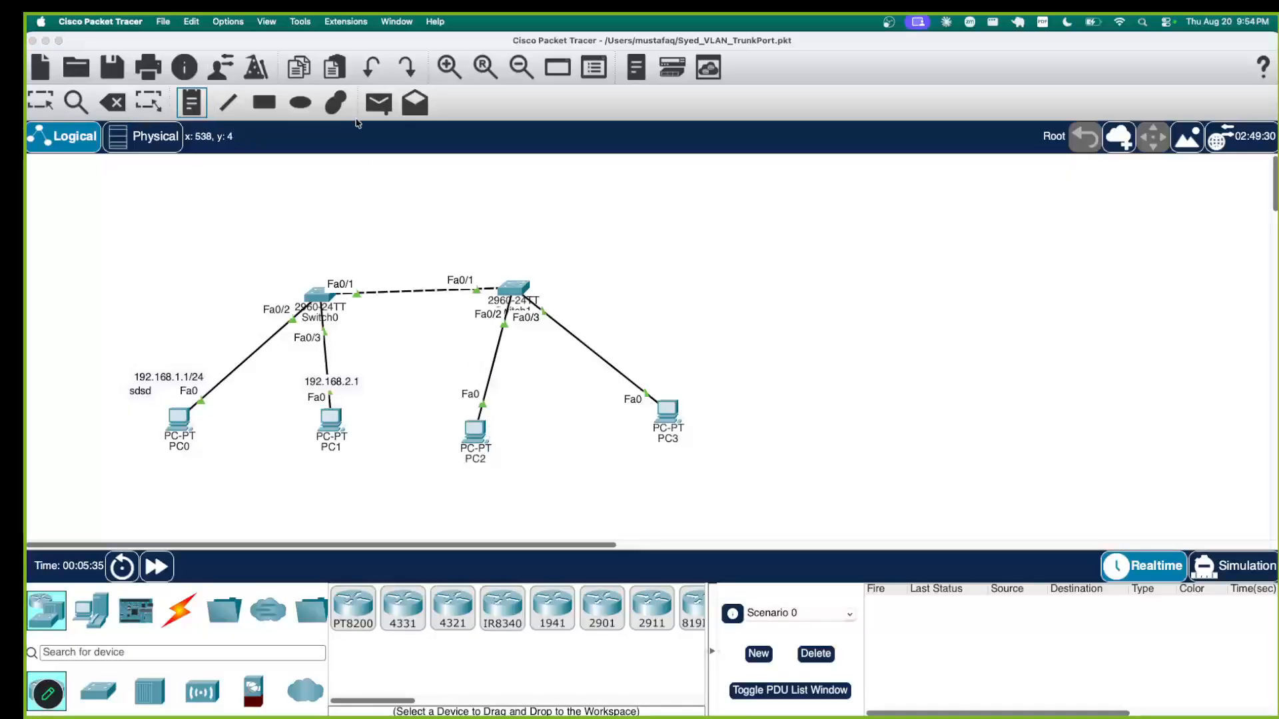
- Add a text note reading "192.168.1.2" above PC2
left_click(454, 377)
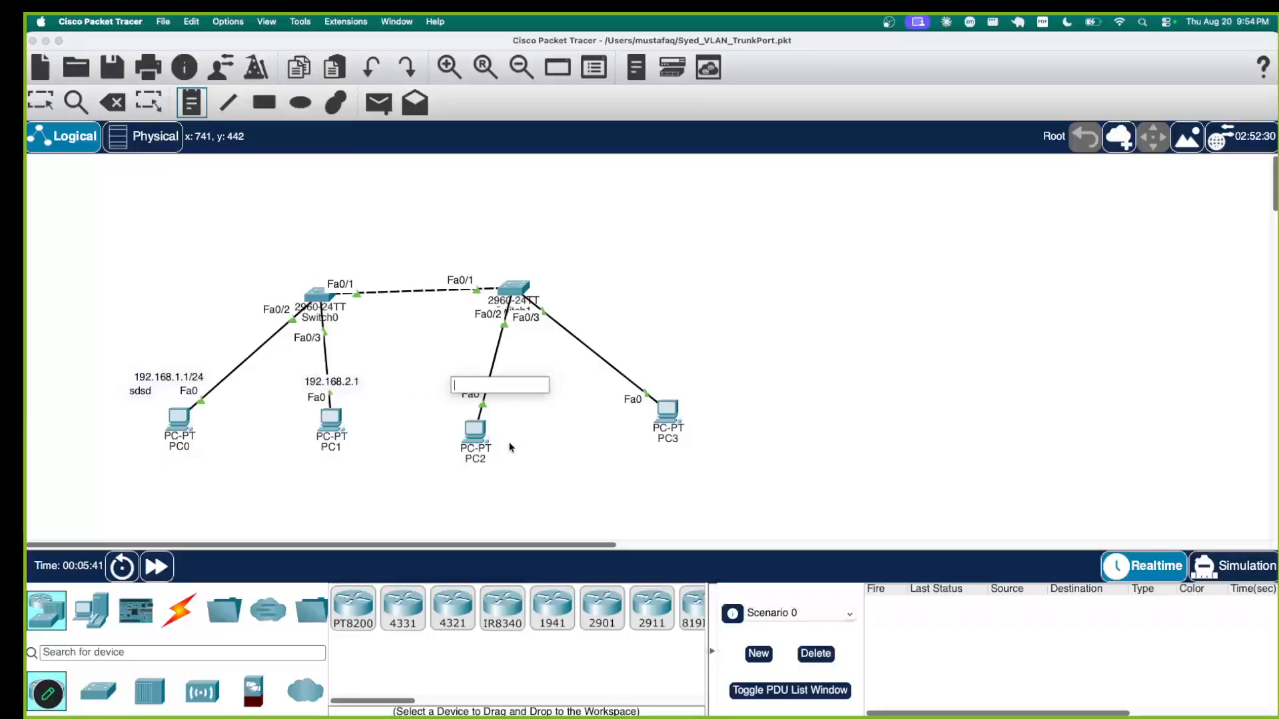
type("192.16")
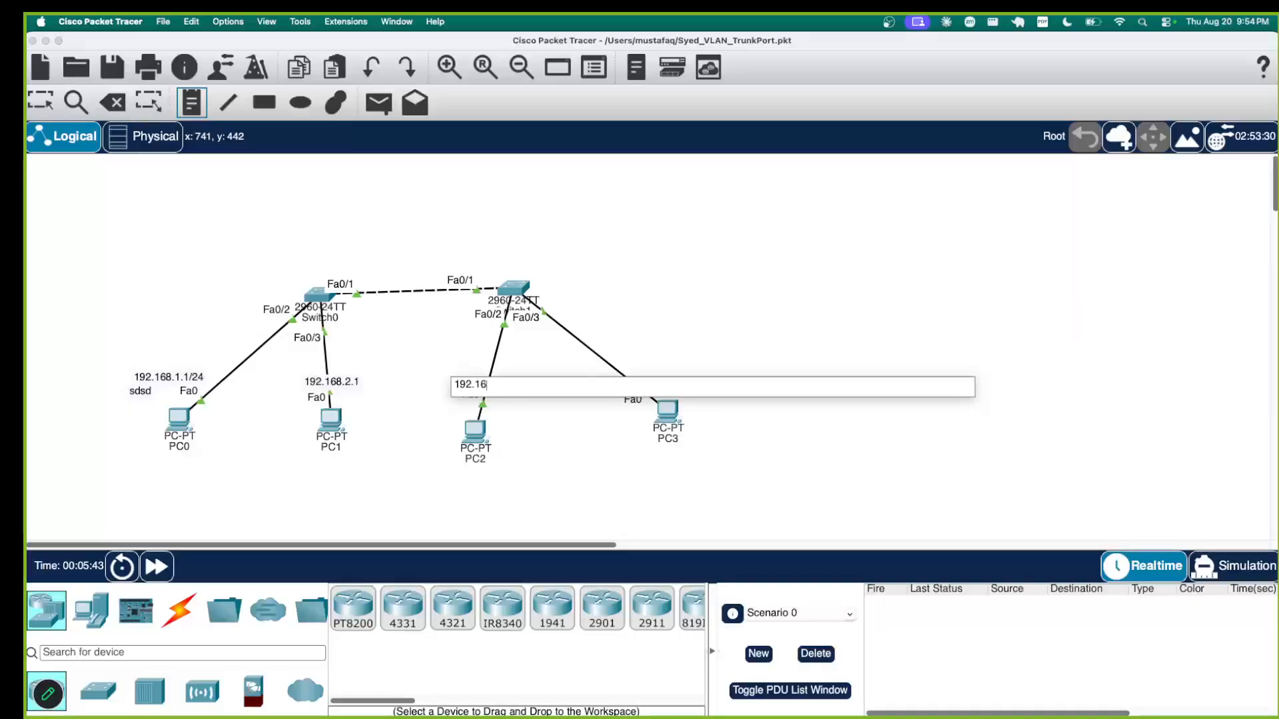
type("8.1.2")
left_click(561, 433)
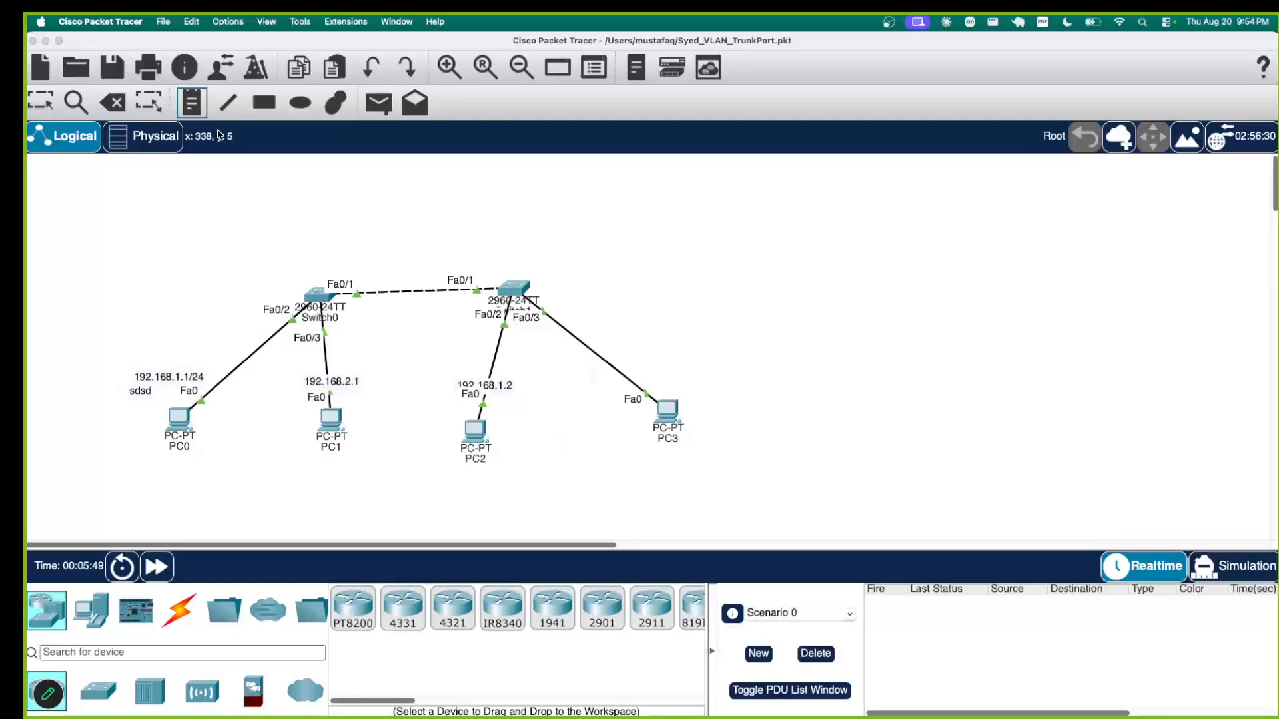
- Add a text note reading "192.168.2.2 - VLAN20" above PC3
left_click(193, 107)
left_click(645, 377)
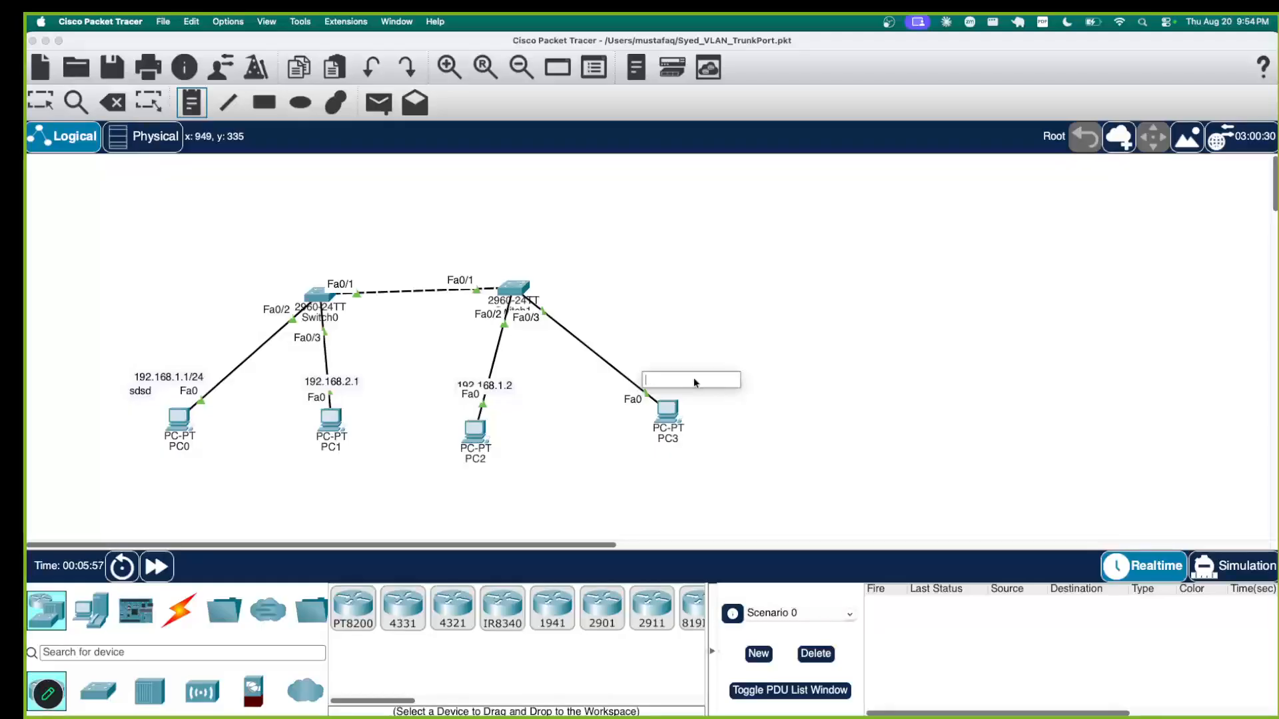
type("192.168.2.2")
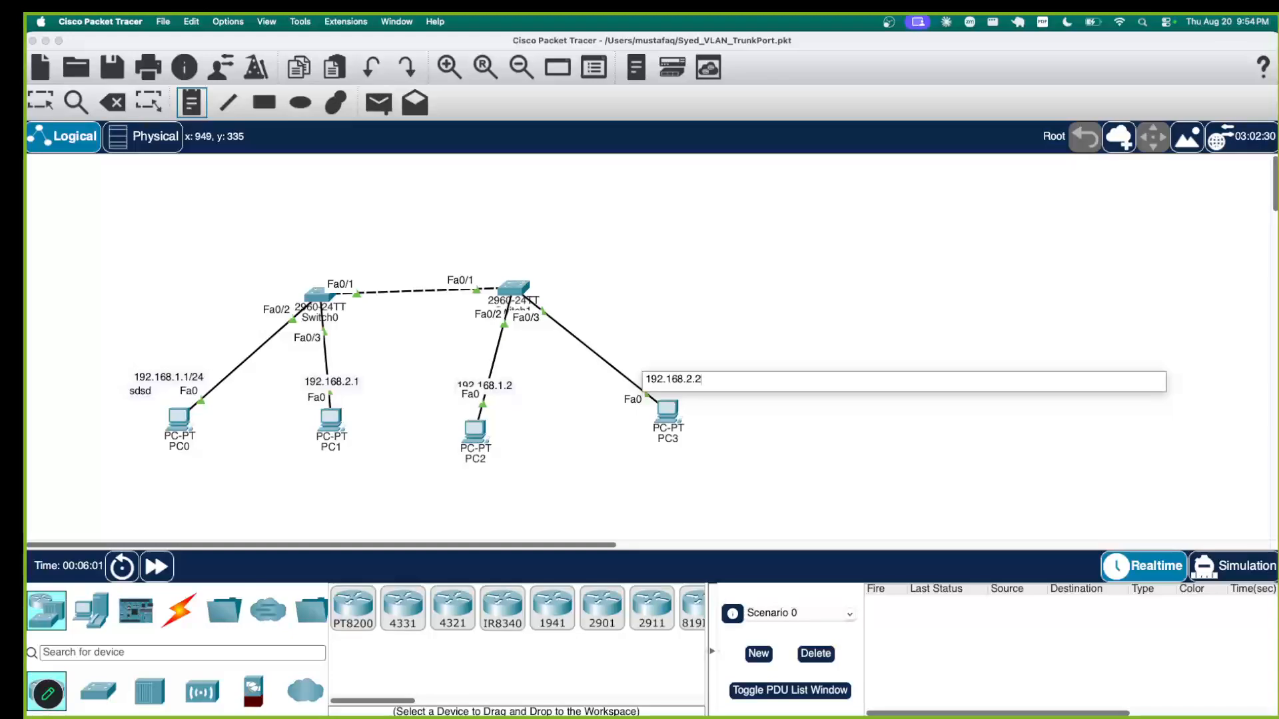
type(" - VLAN20")
left_click(510, 402)
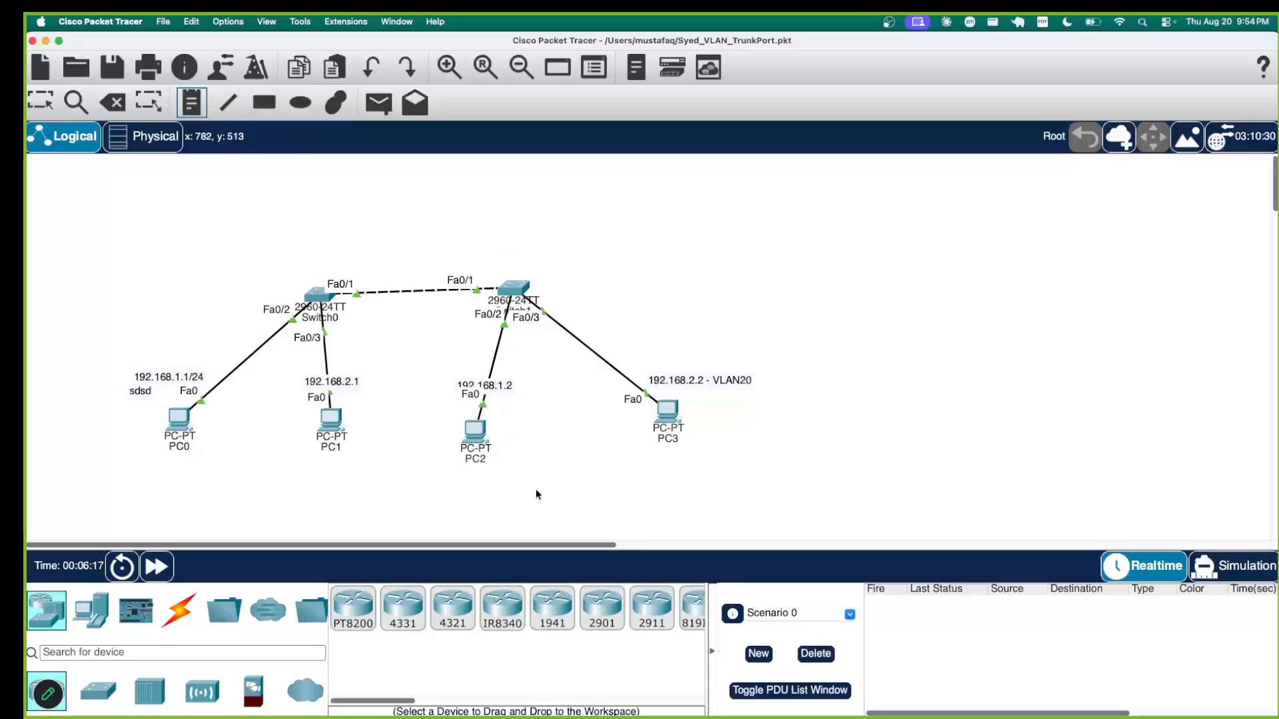
left_click(542, 420)
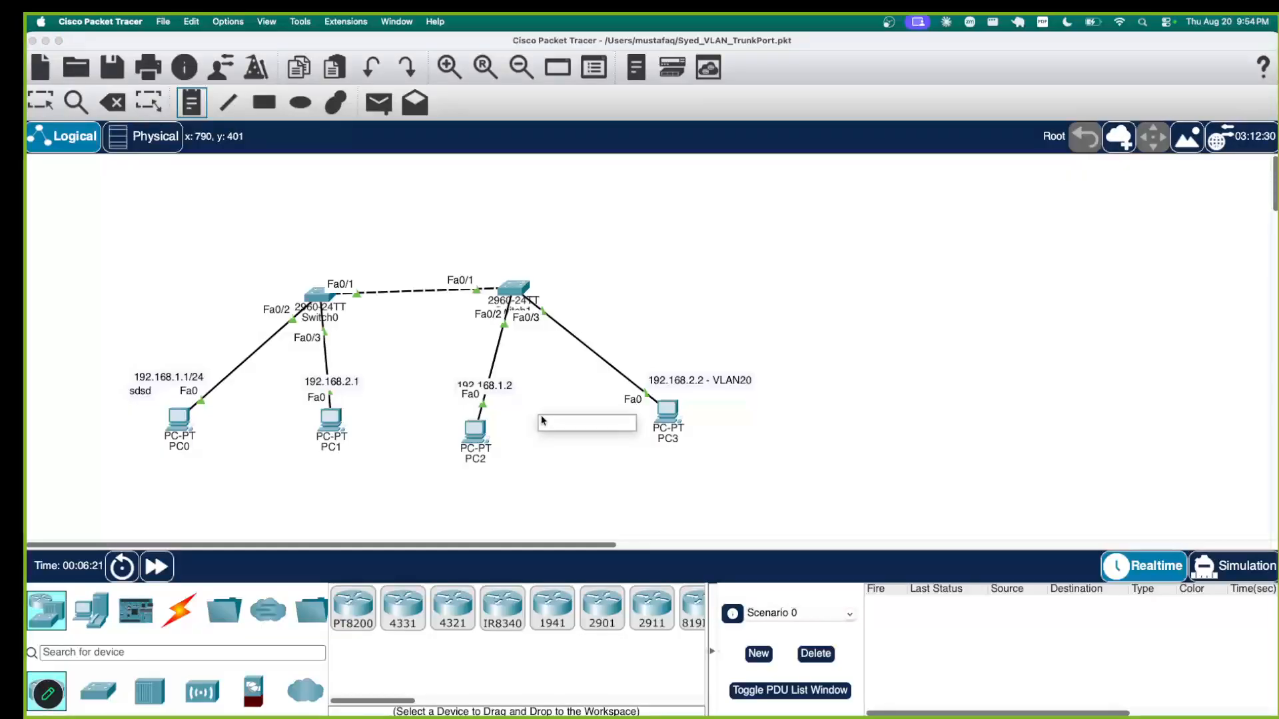
left_click(616, 454)
left_click(616, 453)
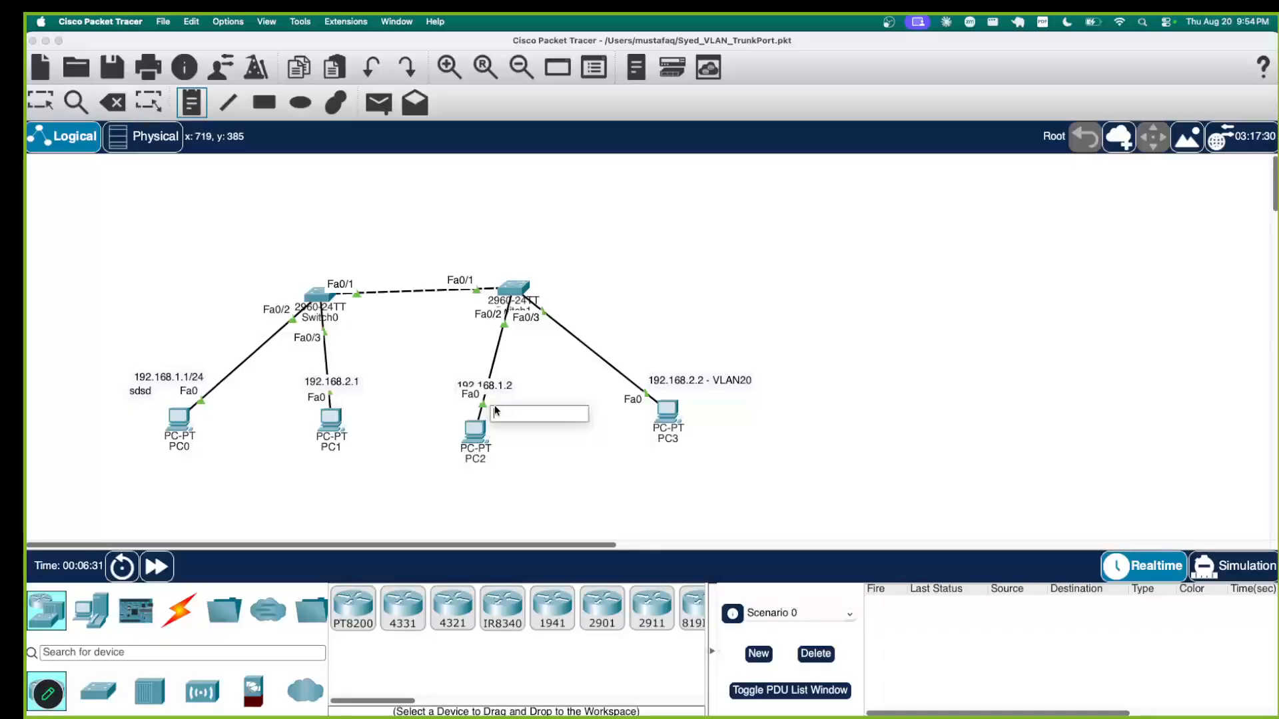
- Add a text note reading "vlan10" beside PC2
left_click(495, 411)
type("vlan10")
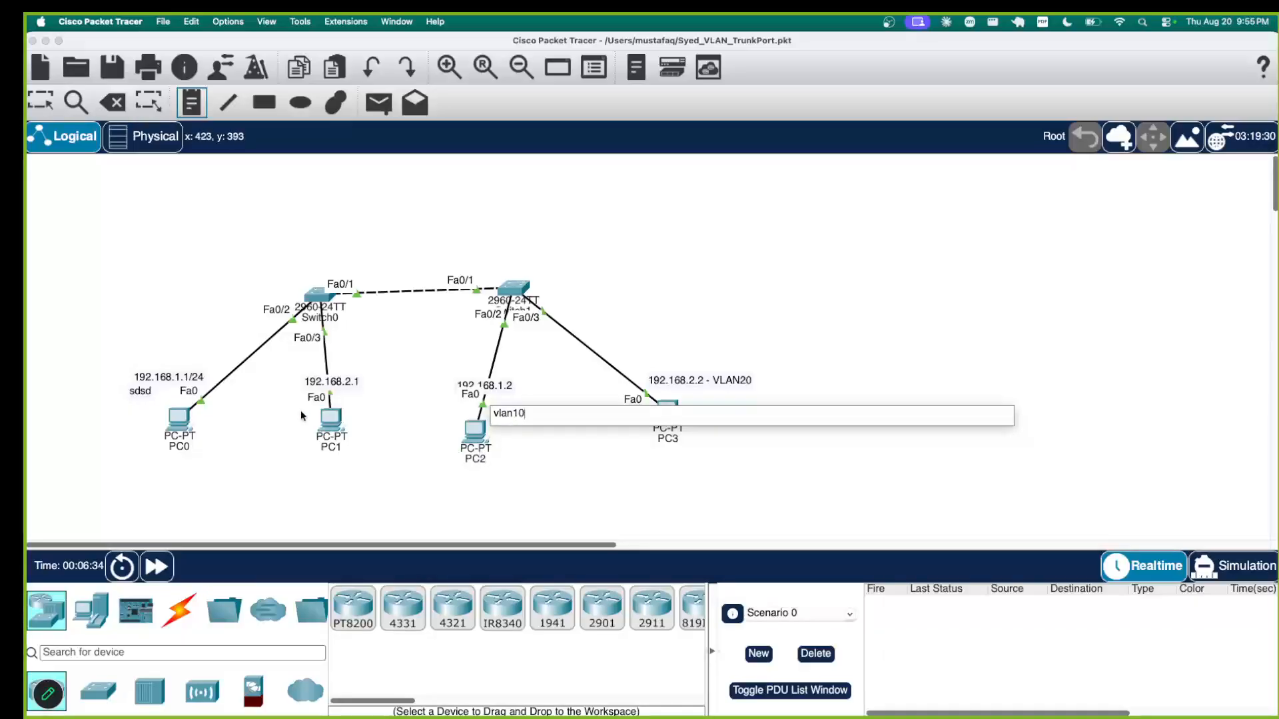
left_click(310, 371)
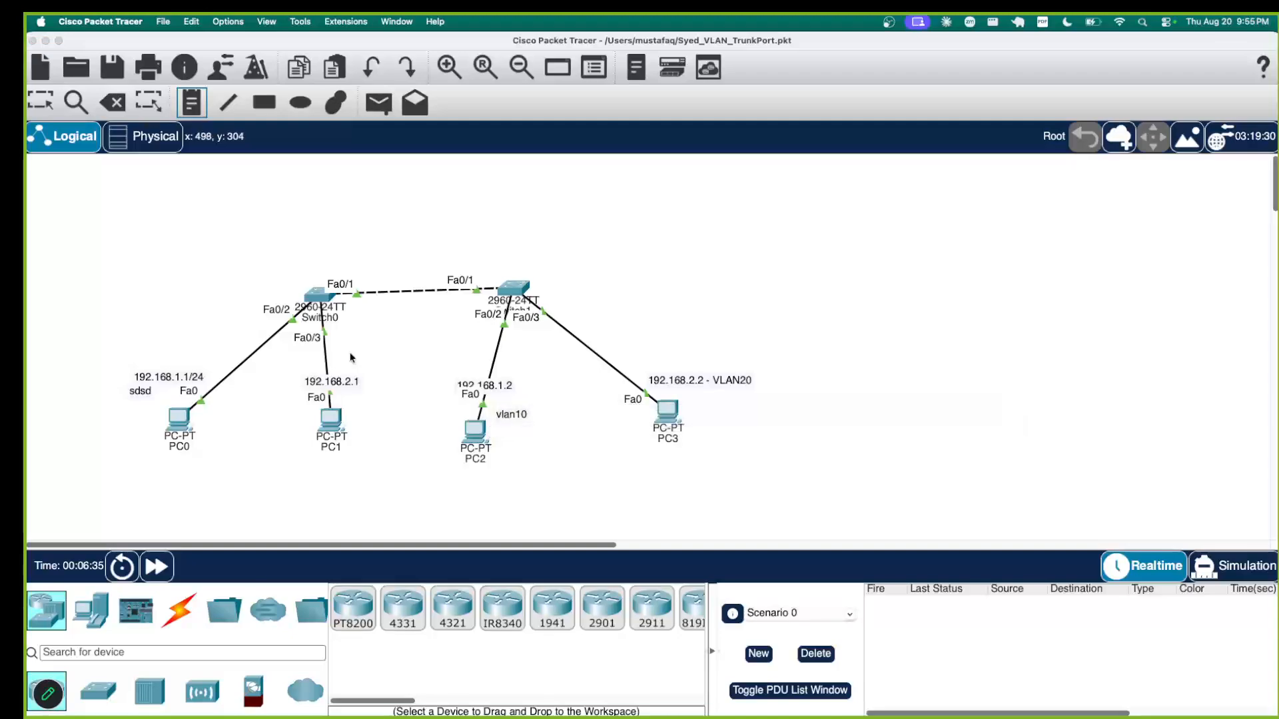
- Add a text note reading "vlan20" below PC1
left_click(304, 456)
type("vlna")
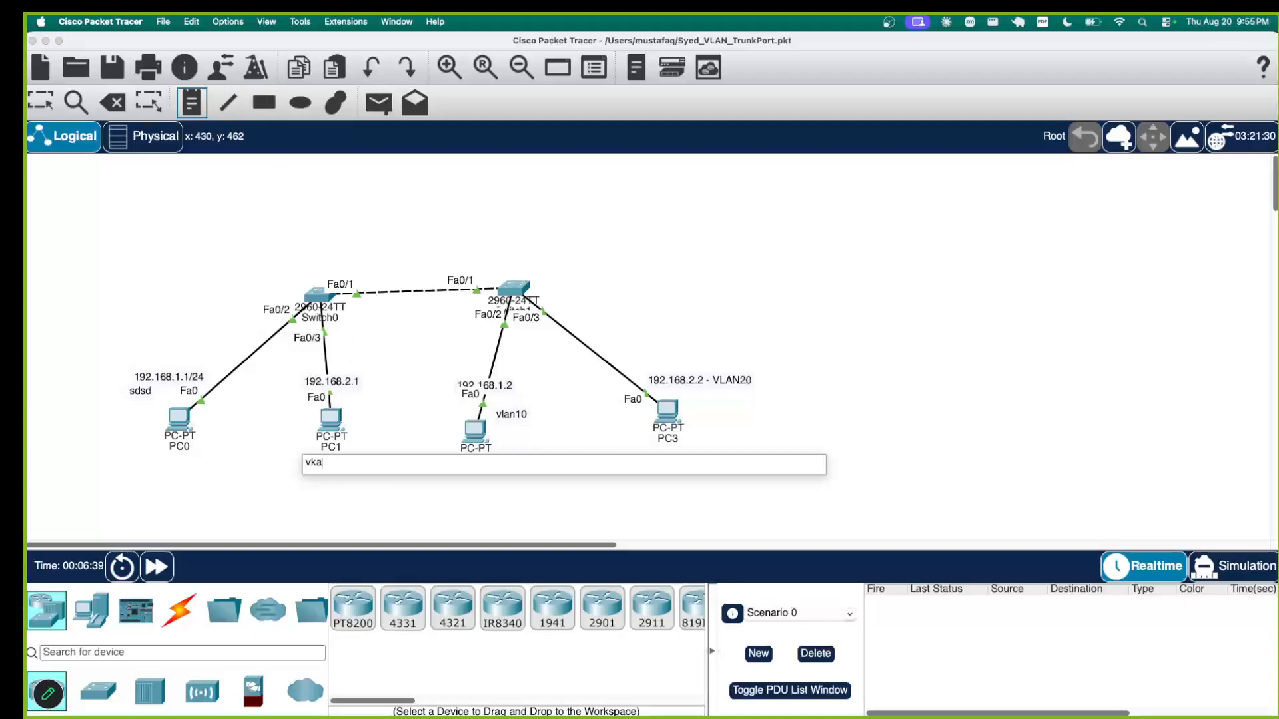
key("BackSpace")
key("BackSpace")
key("BackSpace")
type("lan20")
left_click(160, 488)
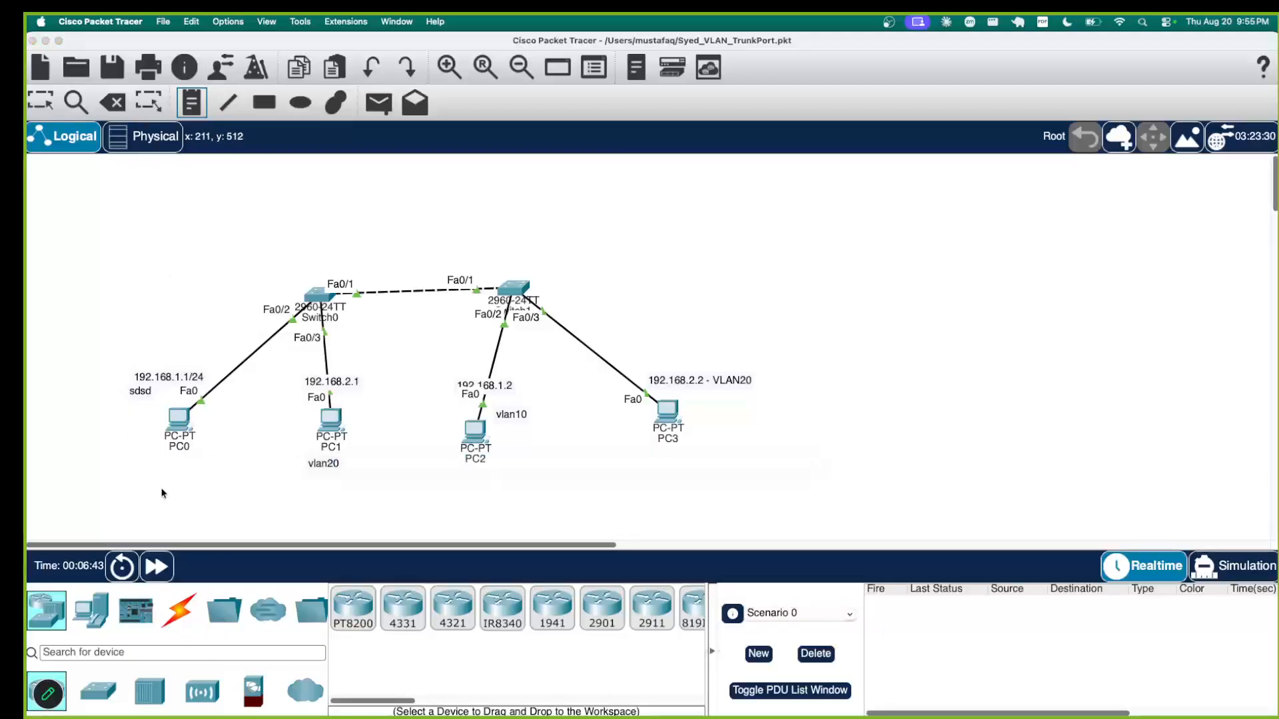
- Add a text note reading "vlan10" below PC0 and leave note placement
left_click(156, 458)
type("vlan10")
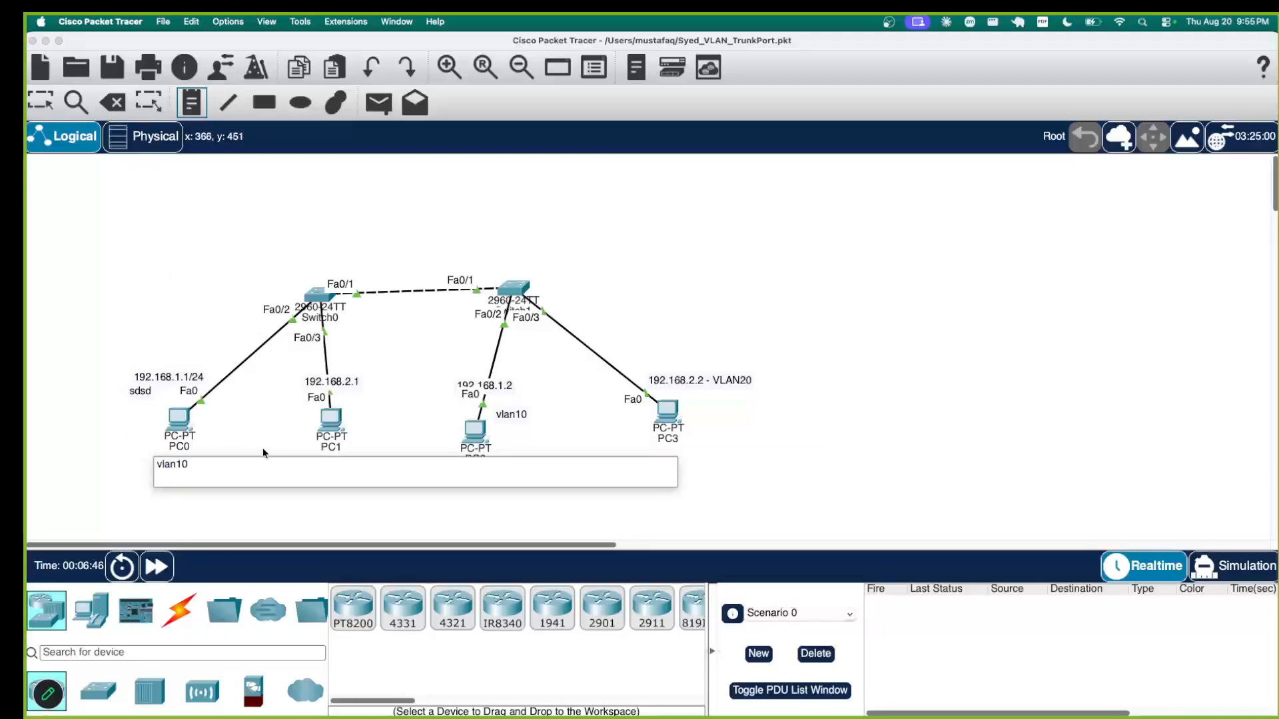
left_click(303, 543)
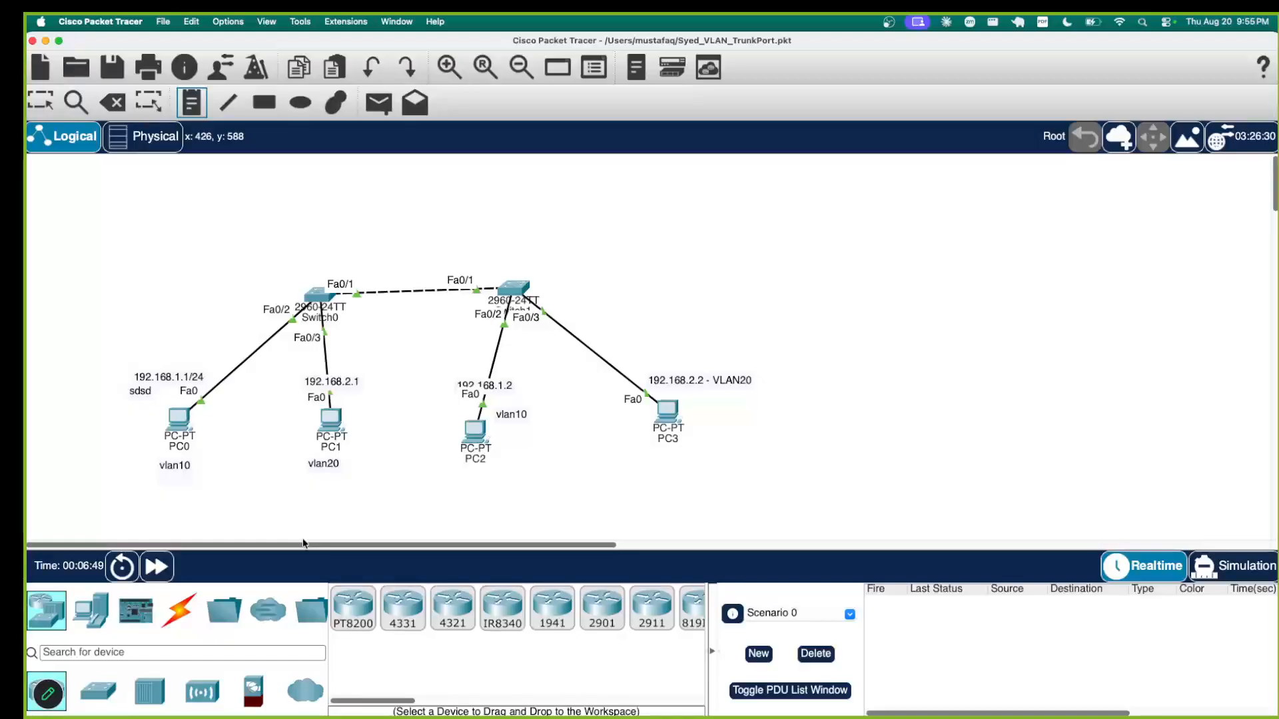
left_click(511, 421)
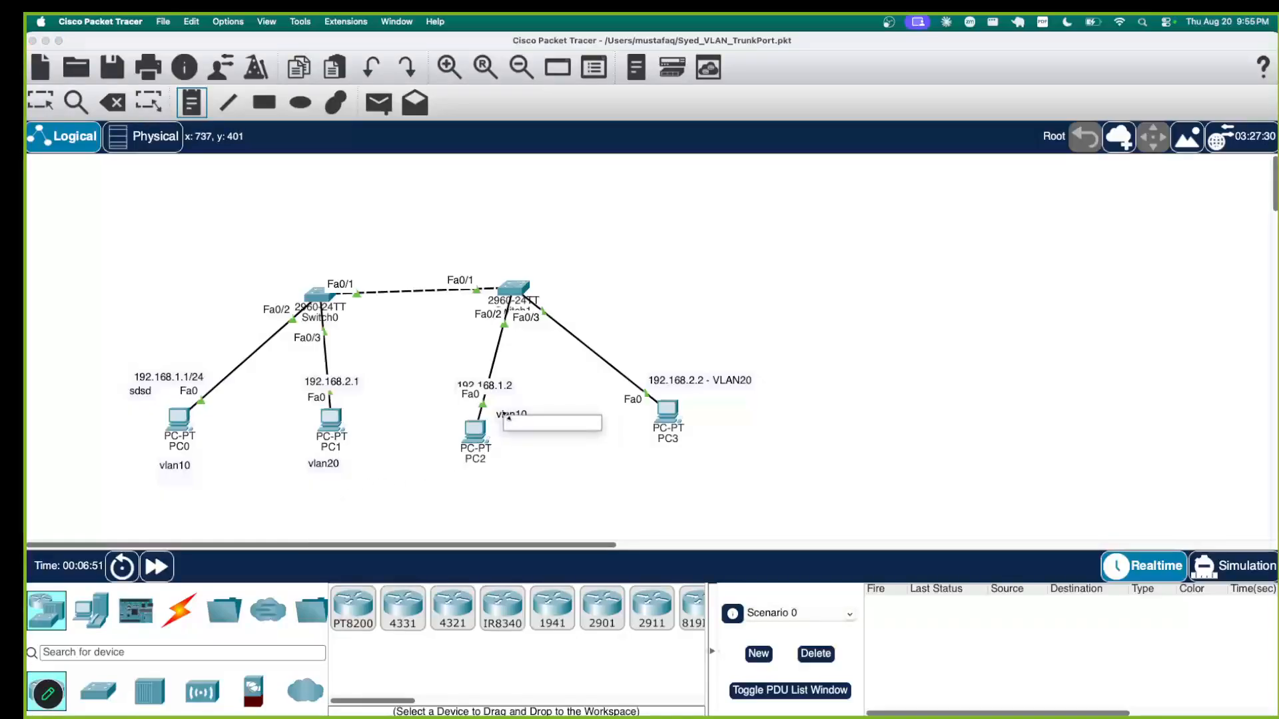
key("Escape")
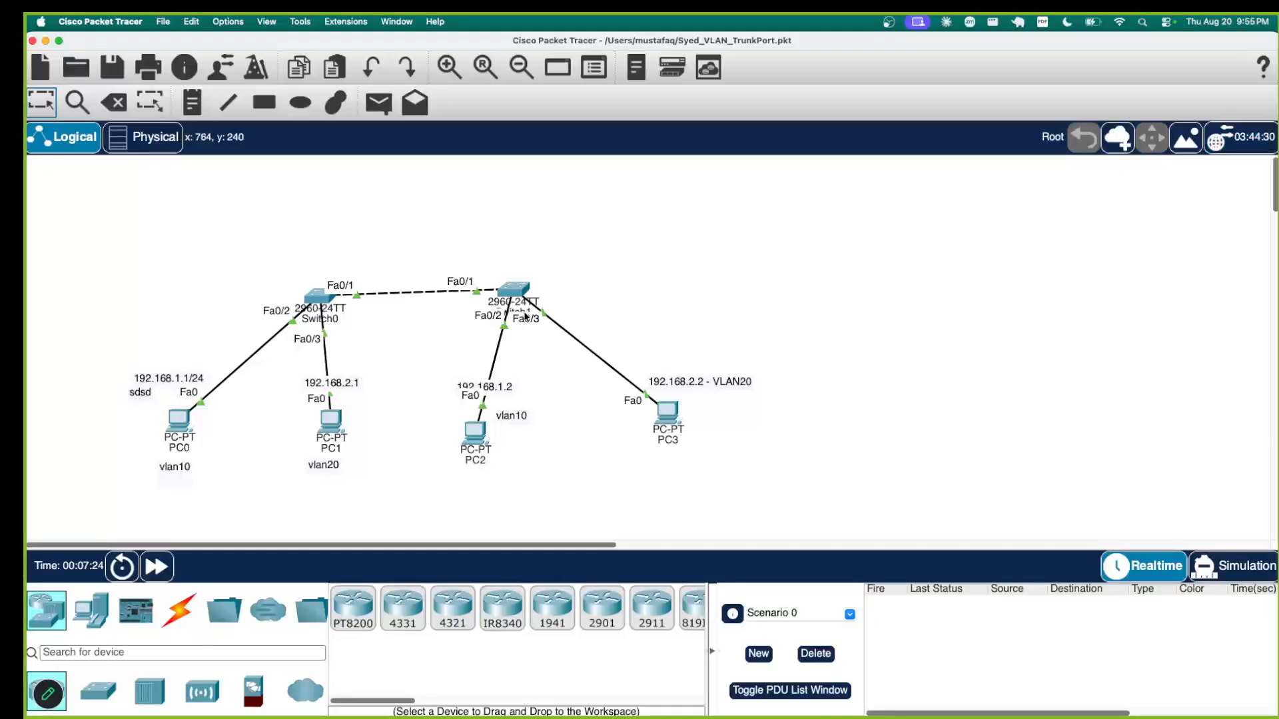
- Open the command line of Switch1 and list its VLANs and port assignments with show vlan brief
left_click(512, 291)
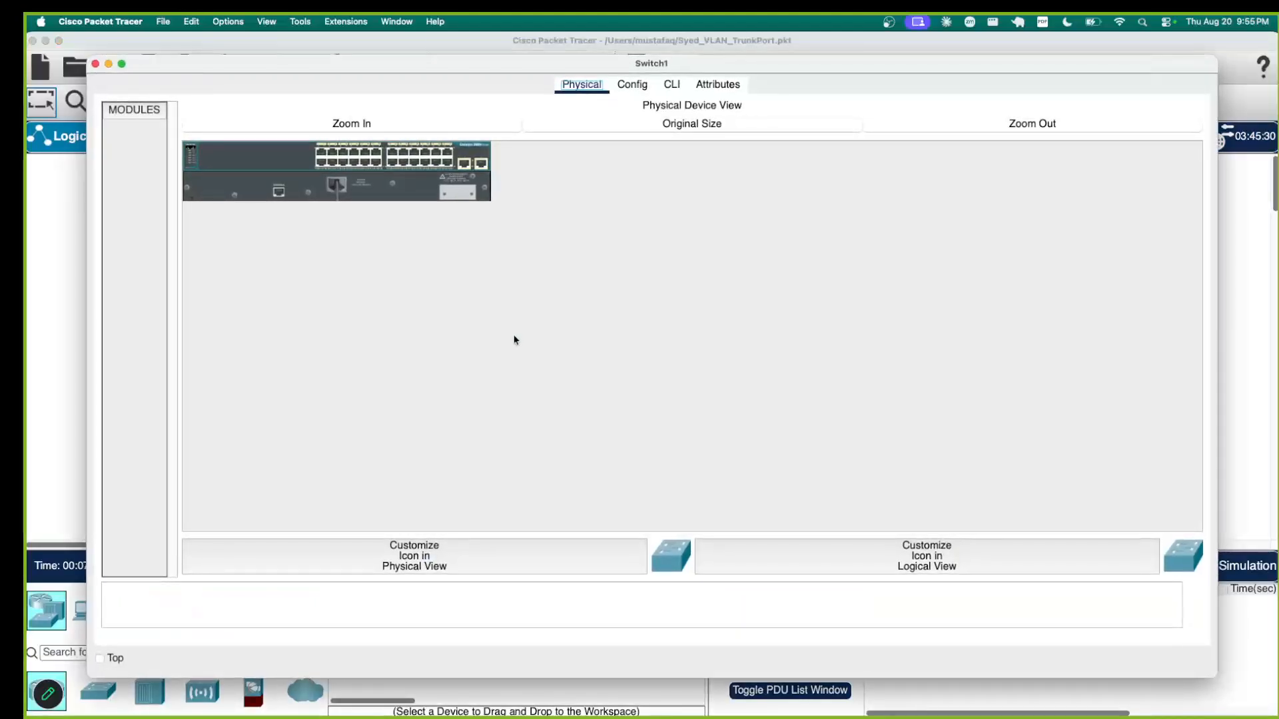
left_click(672, 87)
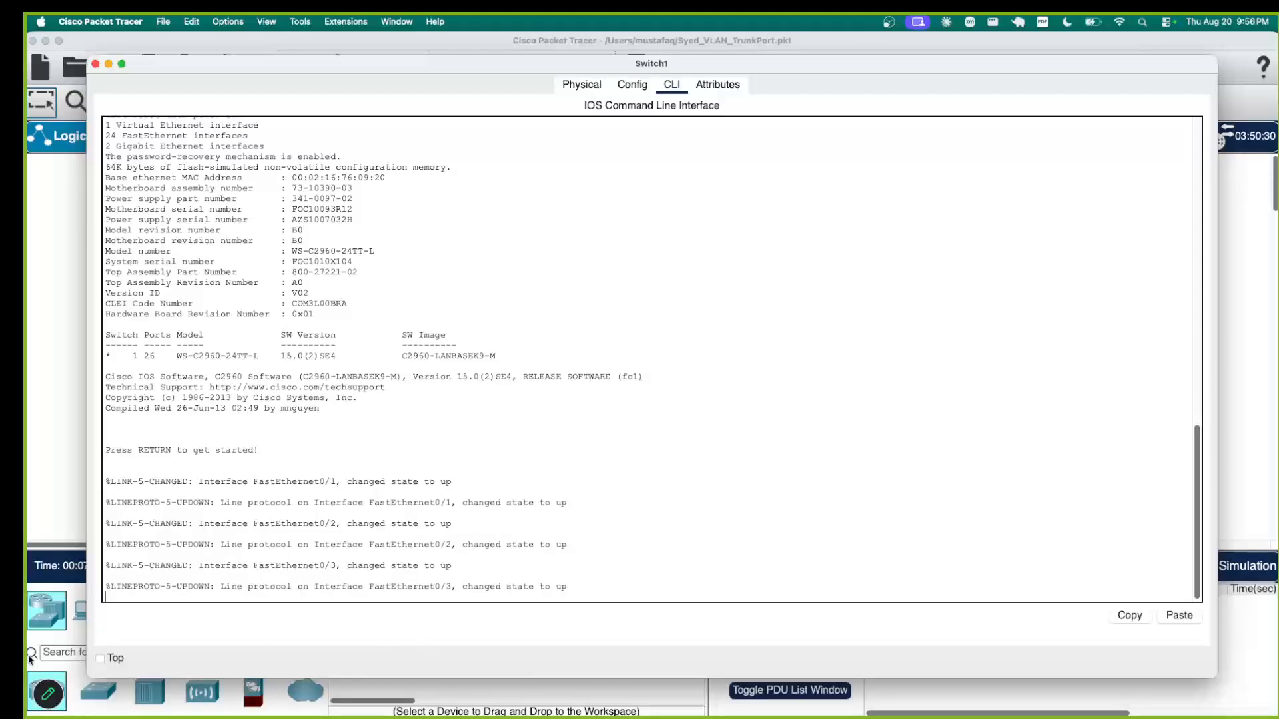
key("Return")
key("Return")
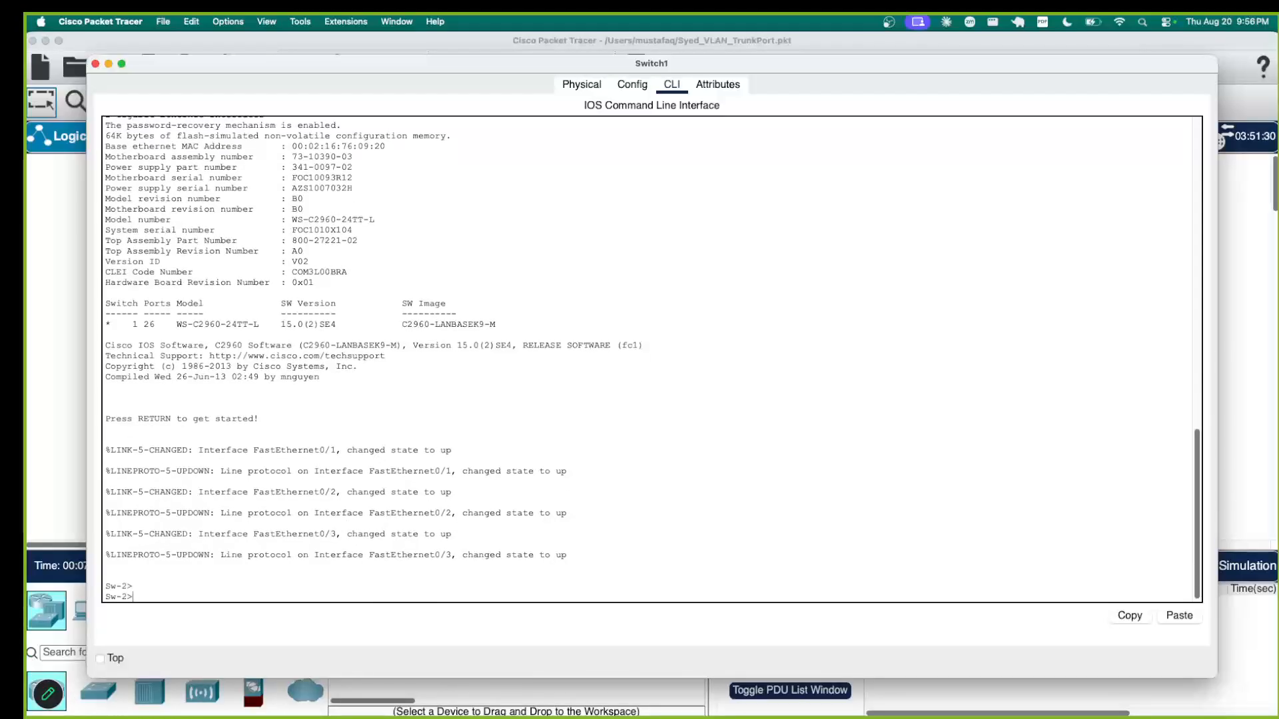
type("show vlan br")
key("Tab")
key("Return")
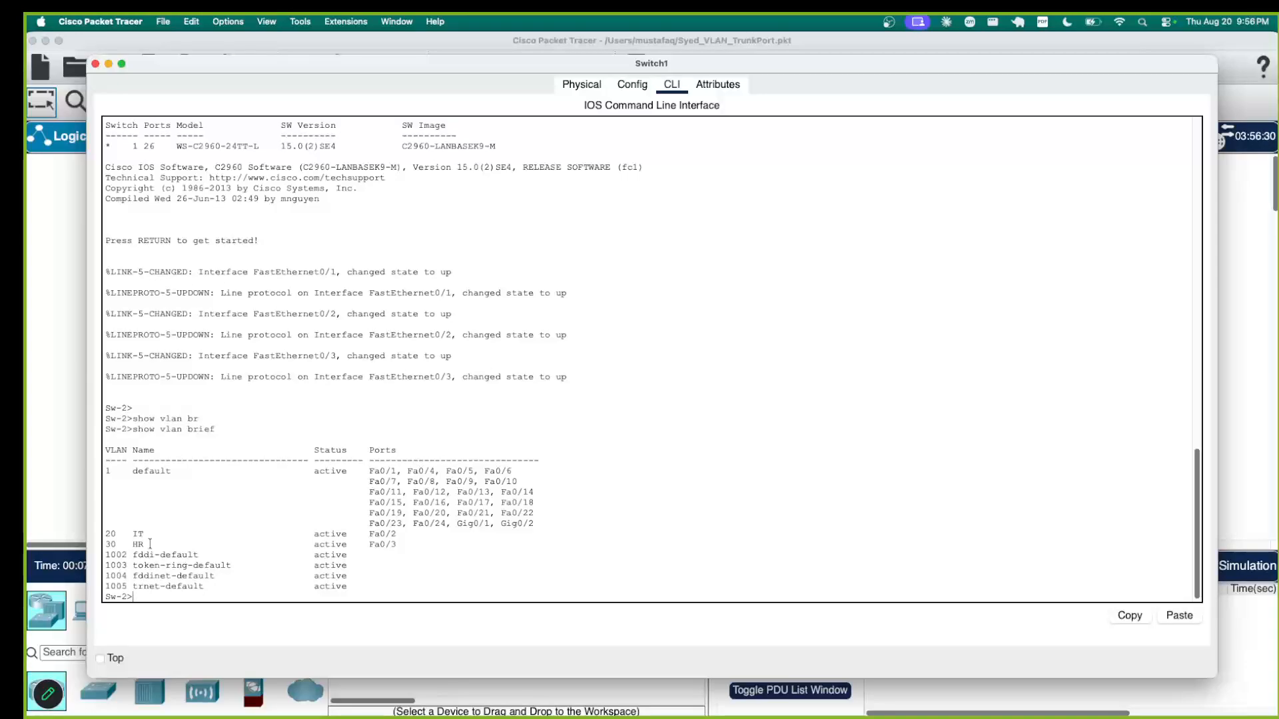
- Leave Switch1's command line and change the text note below PC0 to "vlan20"
left_click(82, 284)
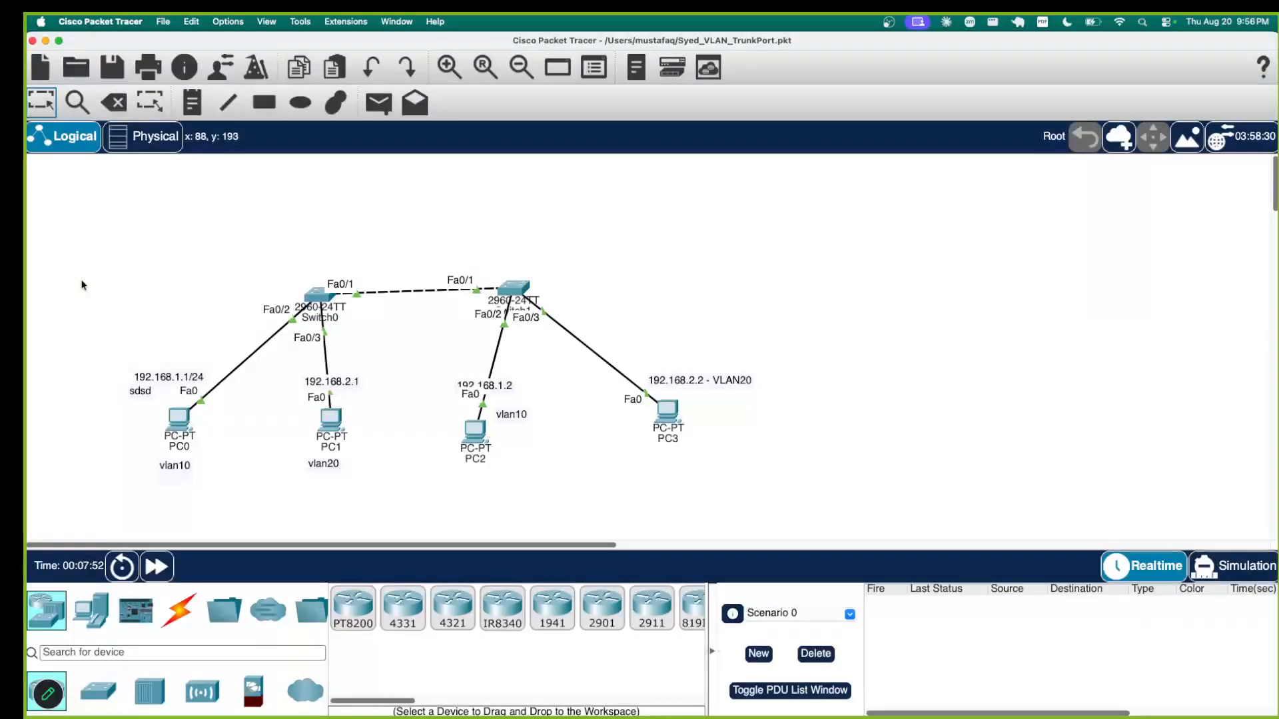
double_click(178, 466)
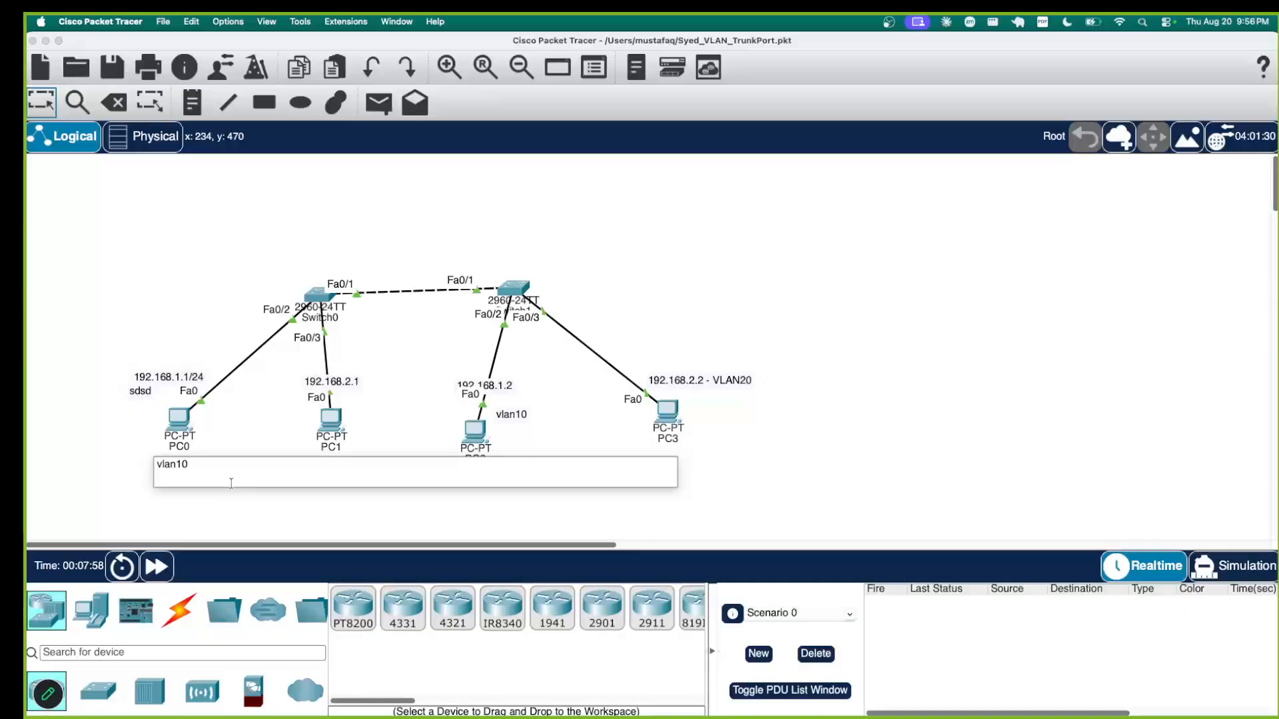
key("BackSpace")
key("BackSpace")
type("20")
left_click(359, 514)
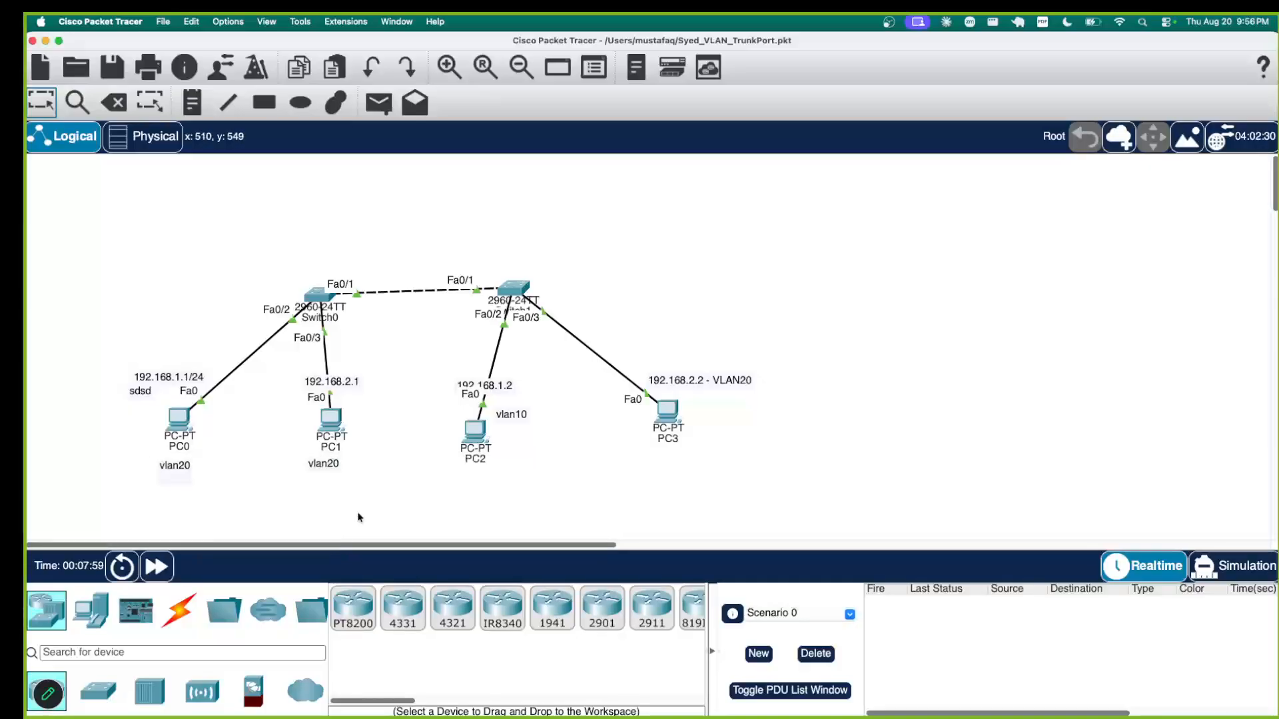
- Change the text note beside PC2 to "vlan20"
double_click(511, 430)
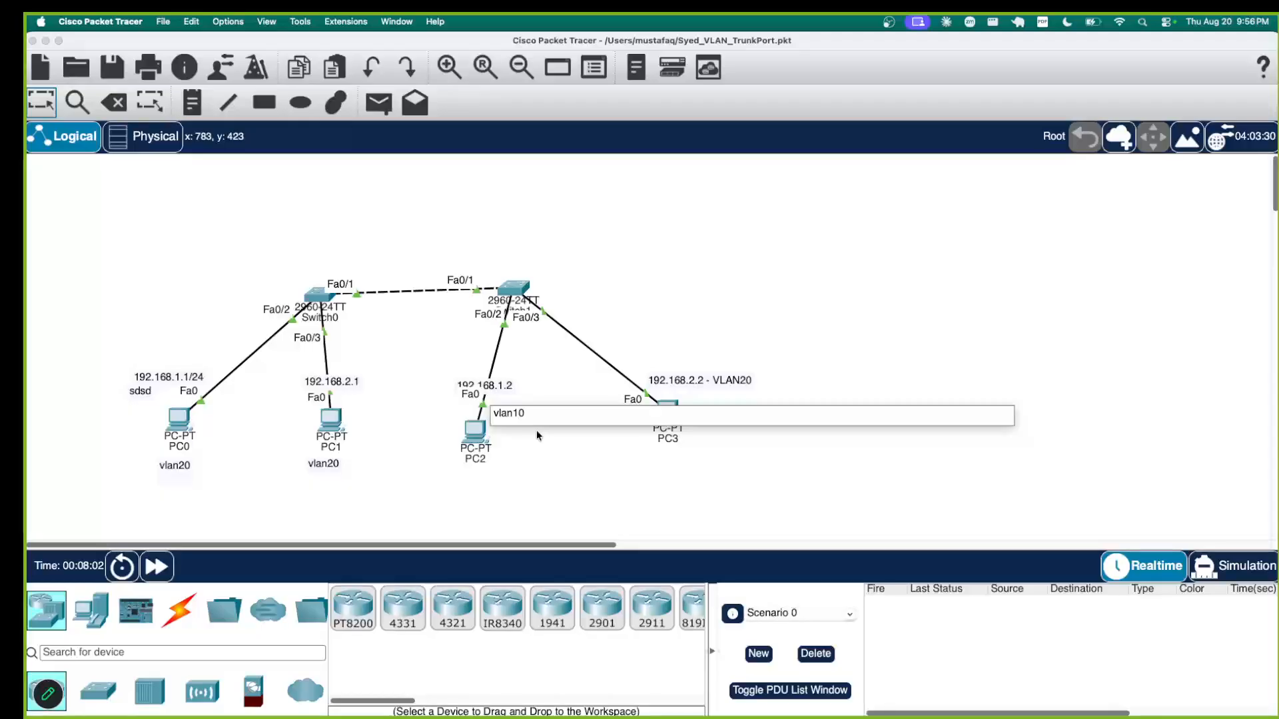
key("BackSpace")
key("BackSpace")
type("20")
left_click(537, 436)
- Change the text note below PC1 to "vlan30"
double_click(323, 463)
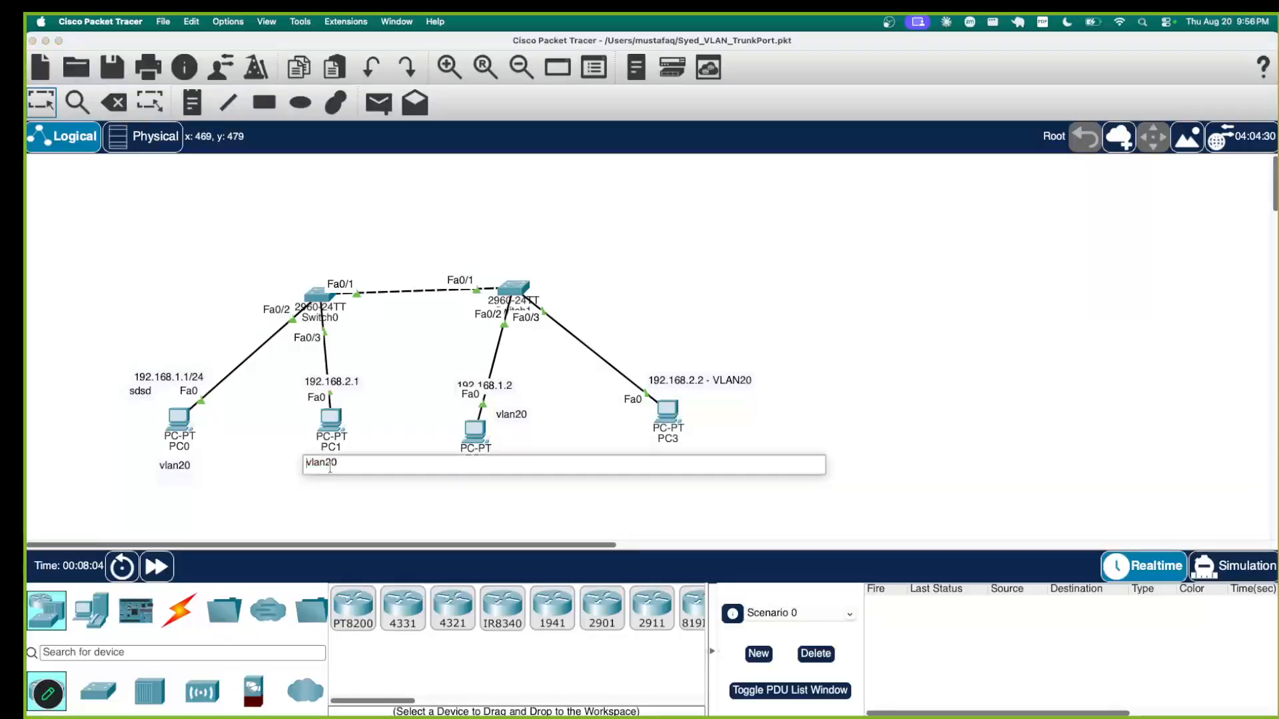
double_click(338, 465)
left_click(325, 465)
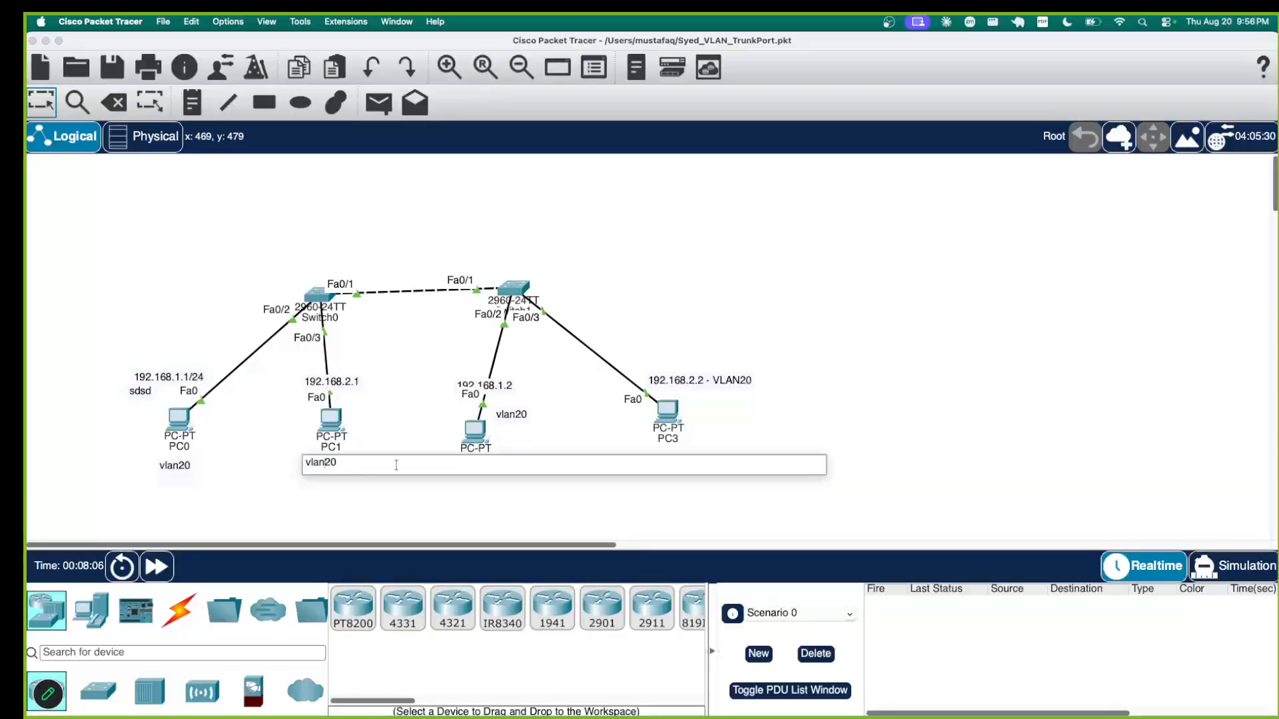
left_click(475, 530)
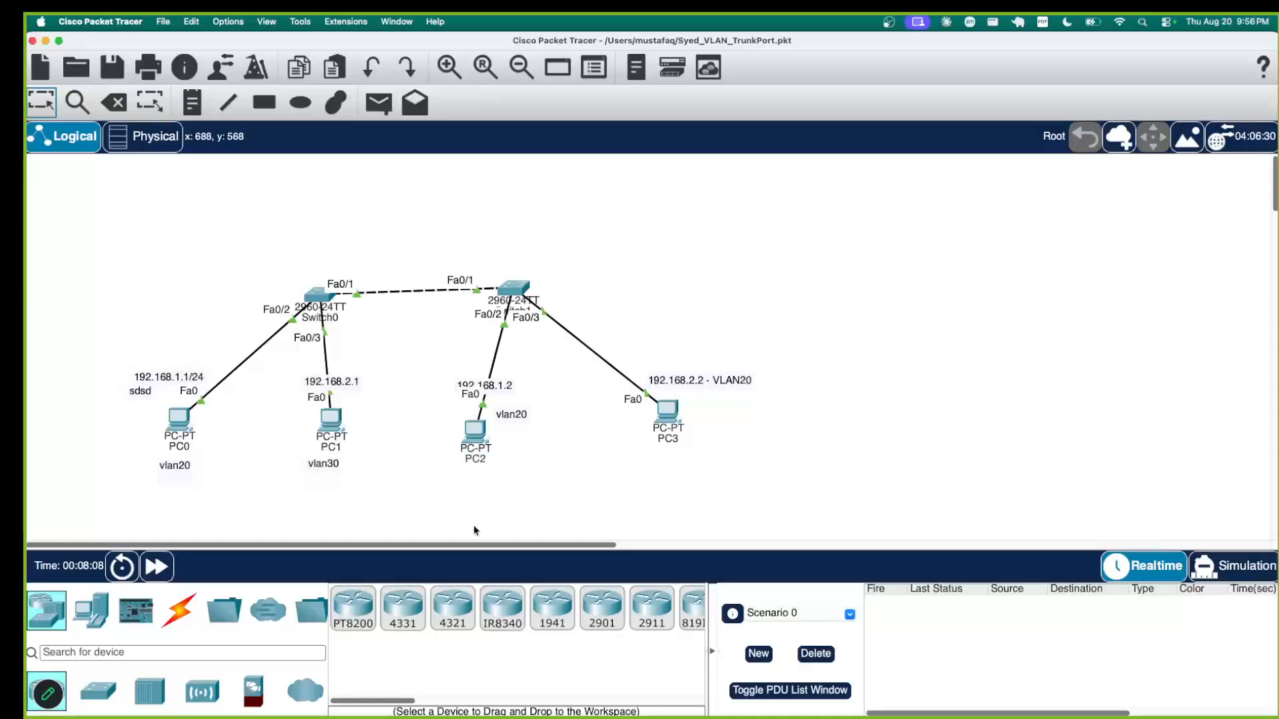
- Change the VLAN in the text note above PC3 so it reads "192.168.2.2 - VLAN30"
left_click(728, 383)
left_click(660, 438)
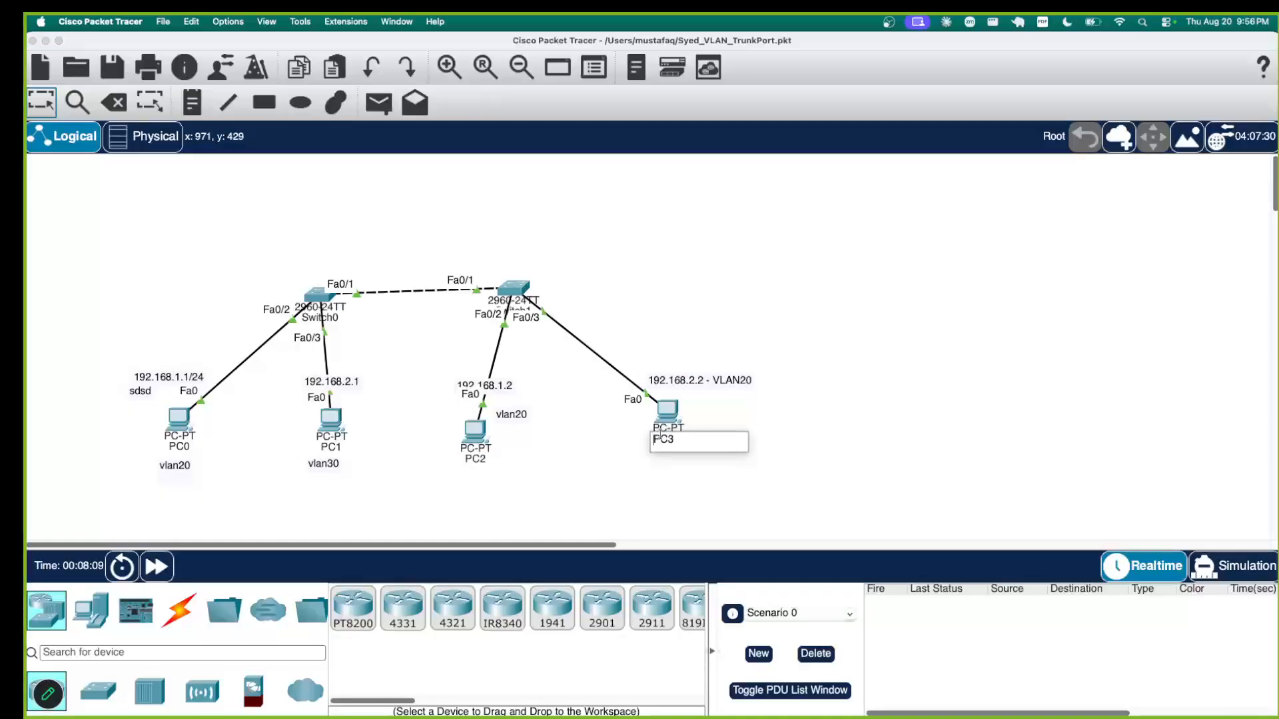
left_click(739, 381)
key("BackSpace")
key("BackSpace")
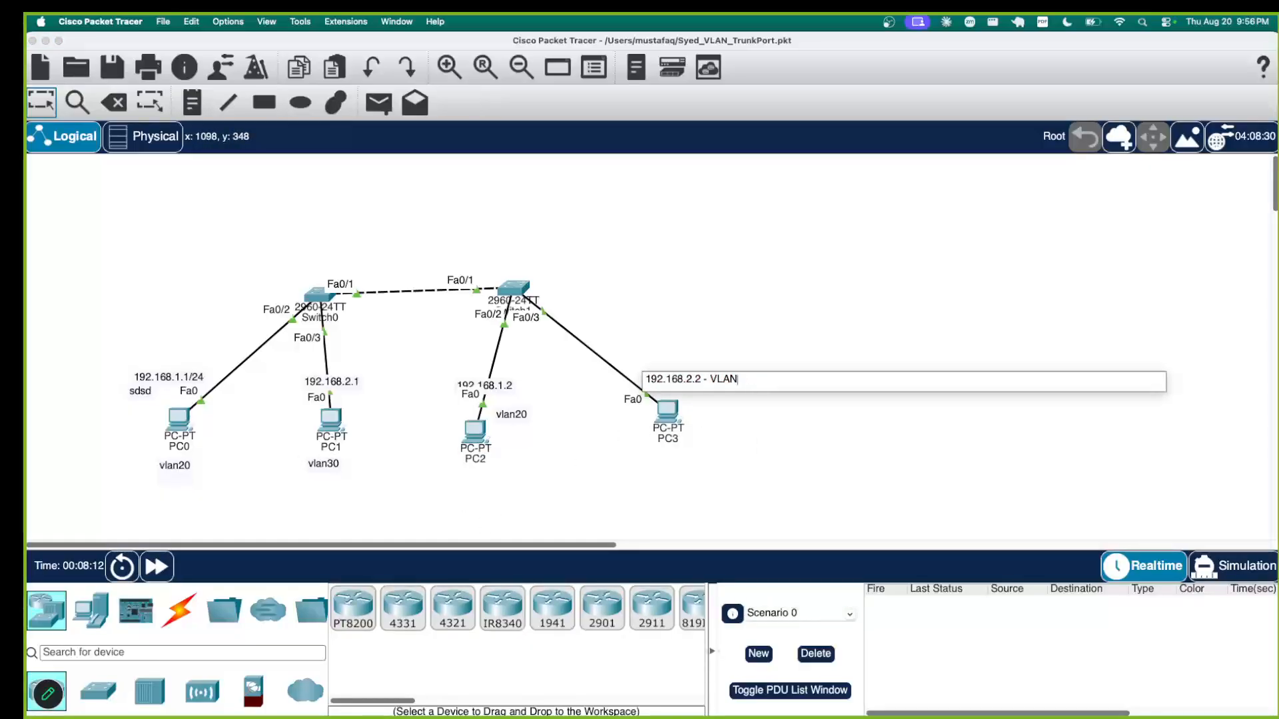
type("30")
left_click(811, 511)
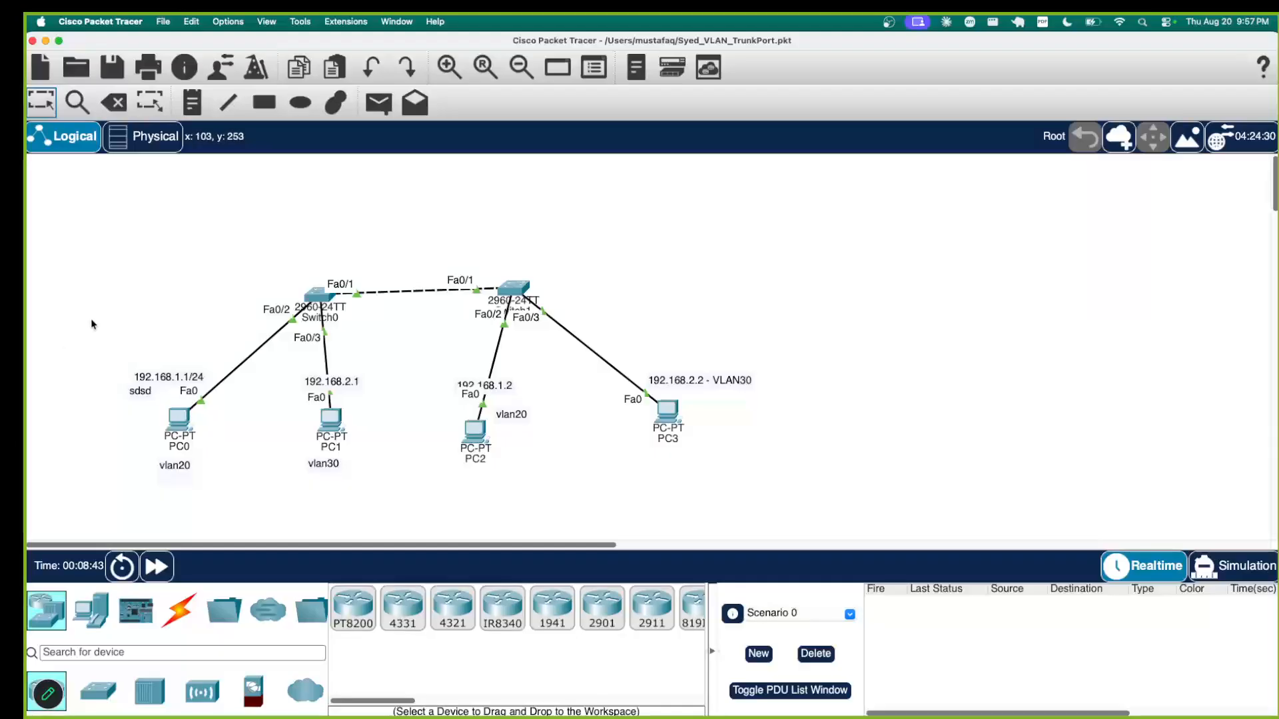
- Test connectivity from PC0 to PC2 by running ping 192.168.1.2 in PC0's command prompt, then close PC0's window
left_click(179, 419)
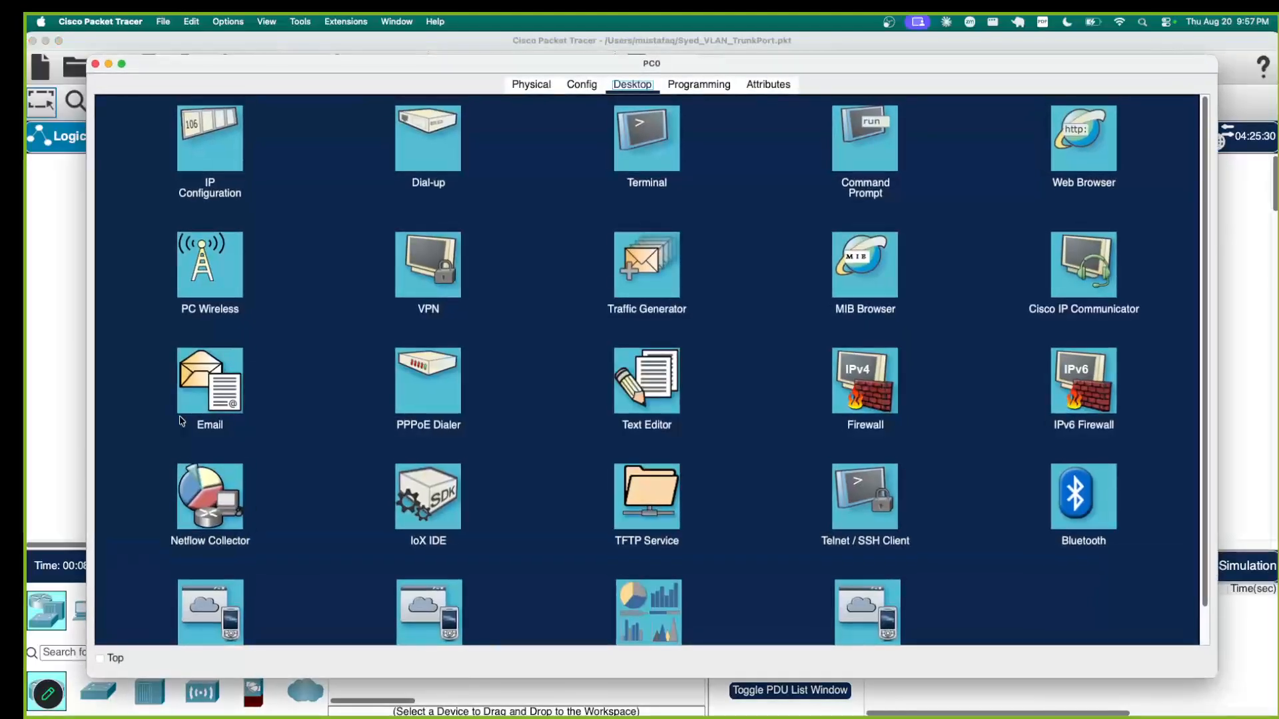
left_click(646, 152)
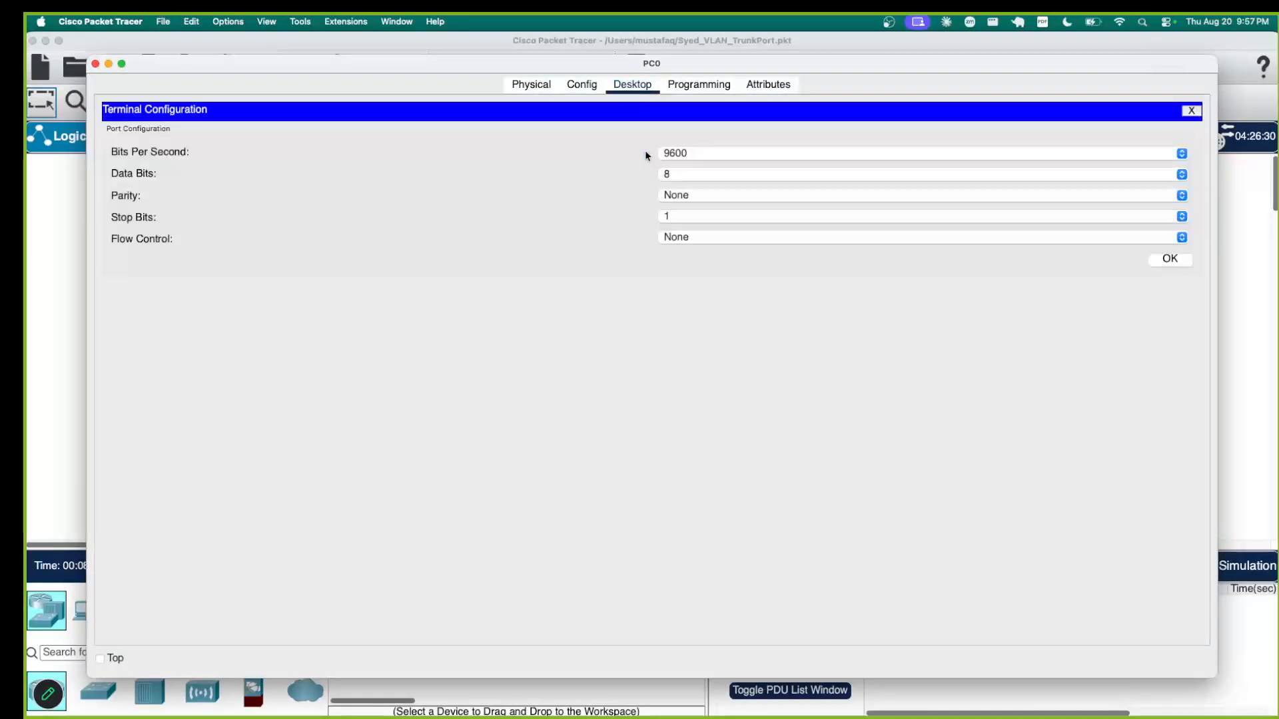
left_click(1191, 111)
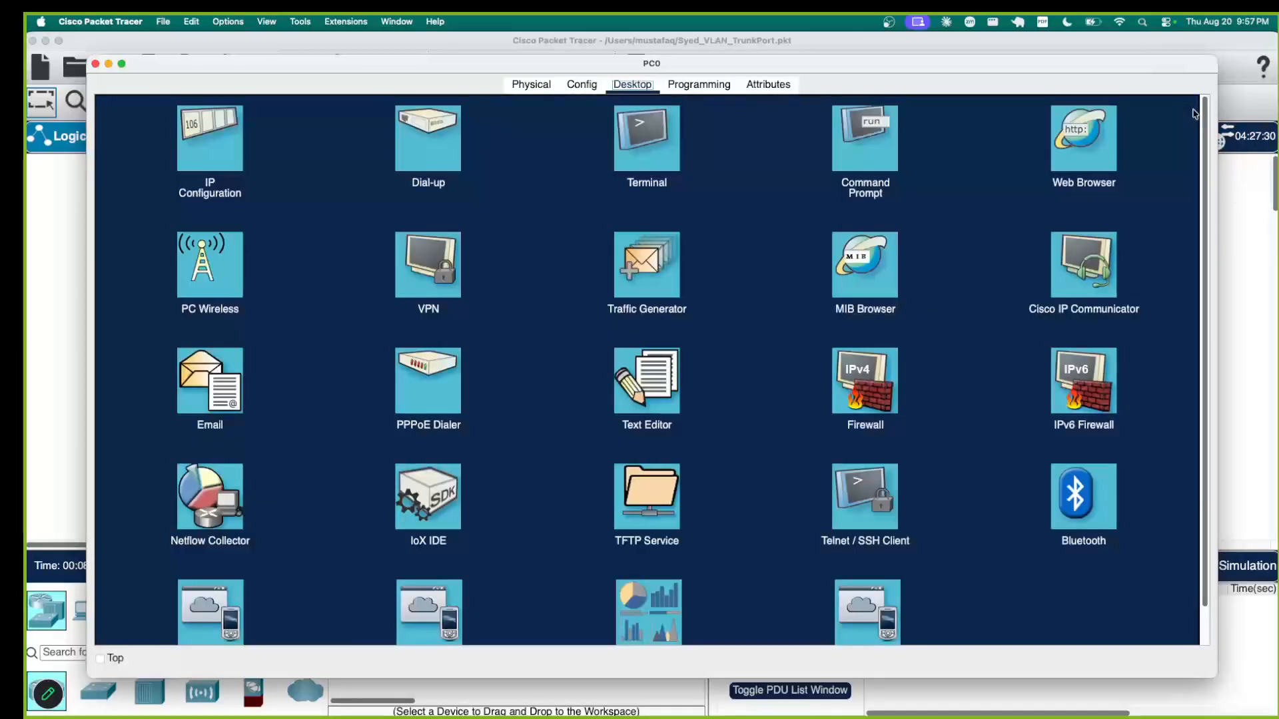
left_click(854, 148)
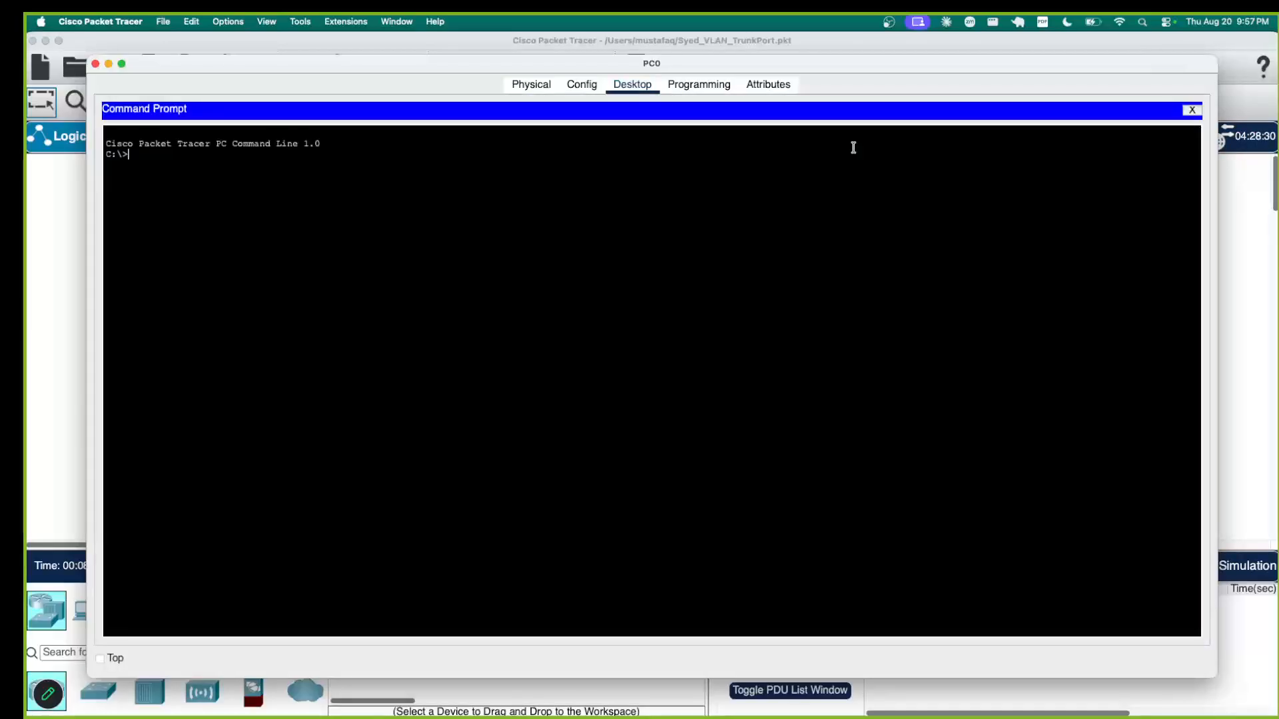
key("Return")
key("Return")
type("ping 192.168.1.2")
key("Return")
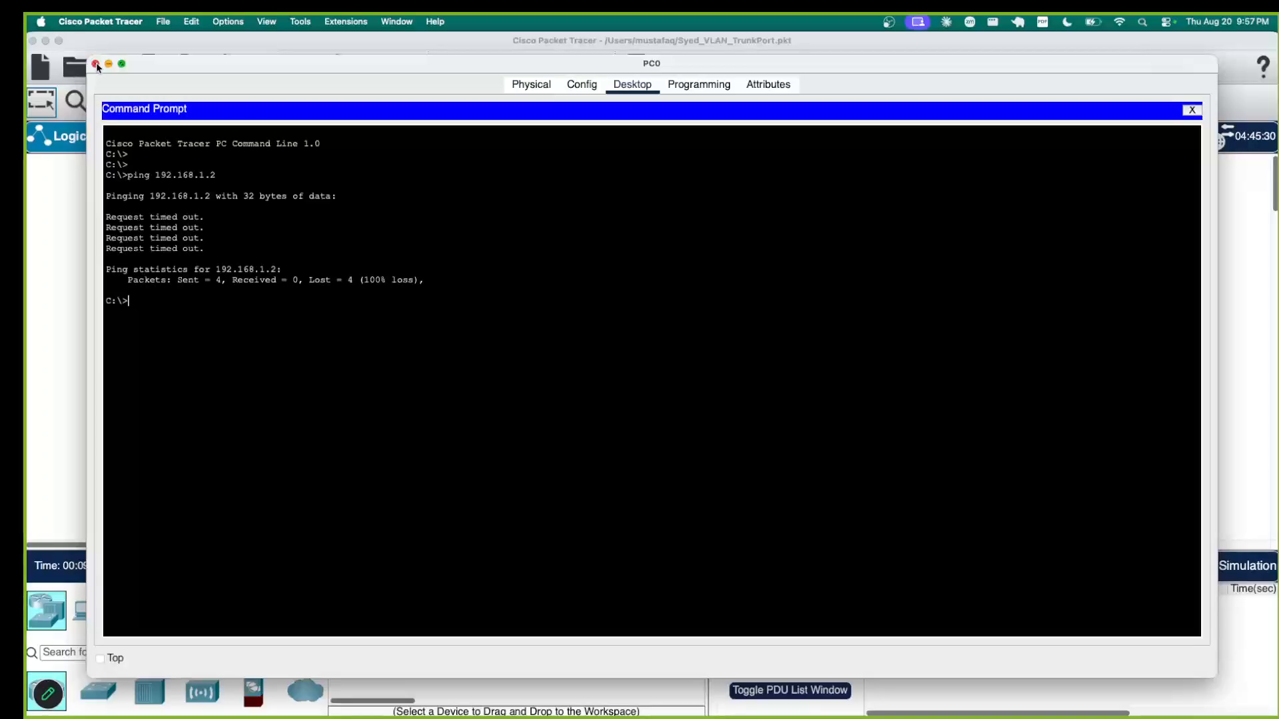
left_click(96, 64)
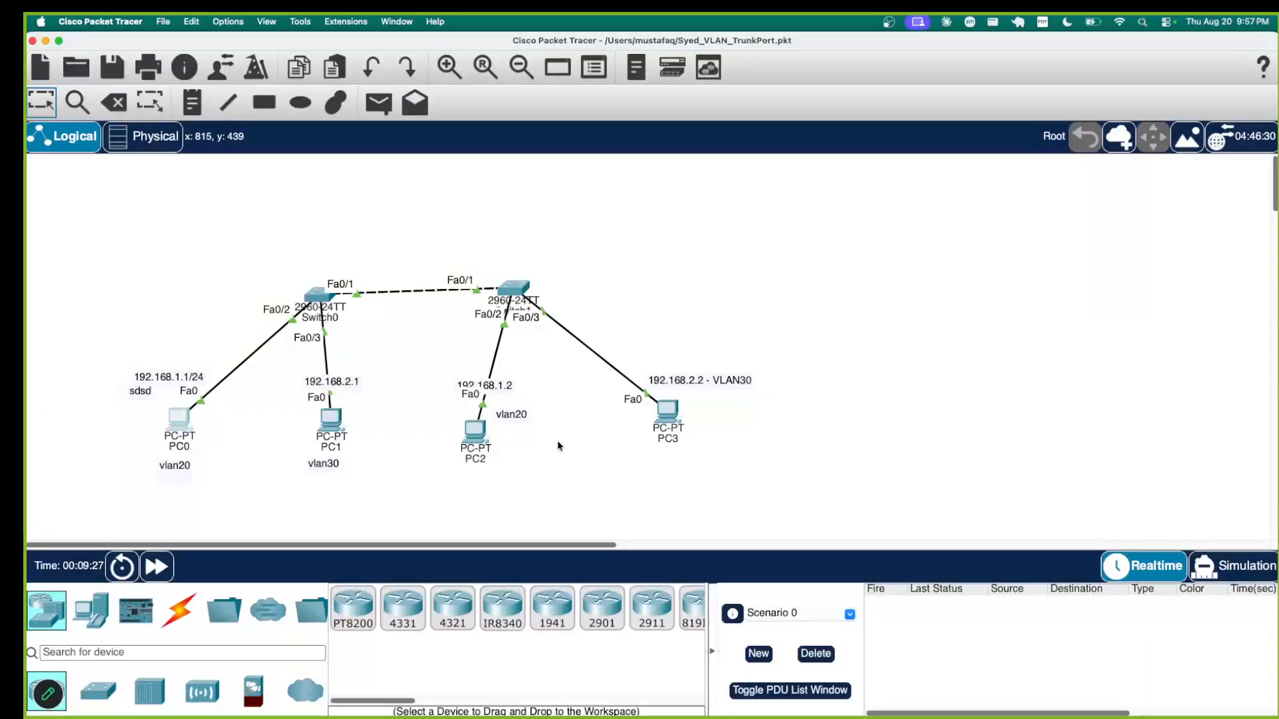
left_click(476, 435)
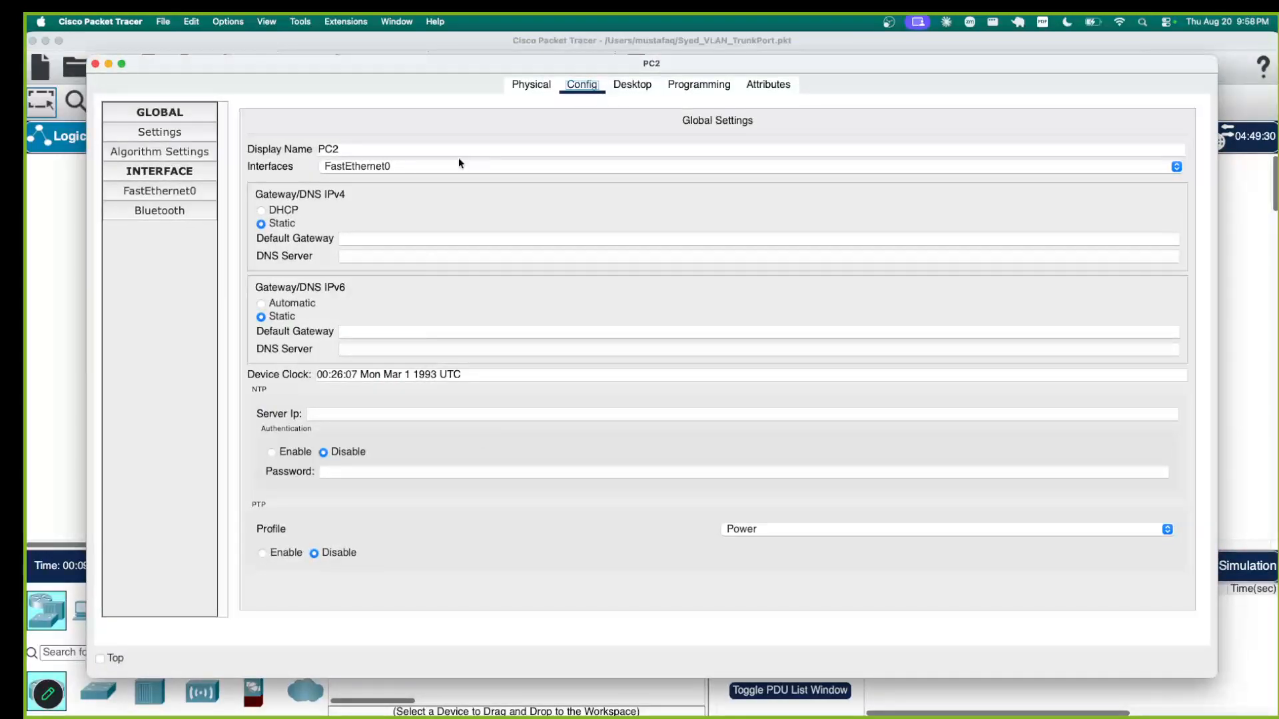
left_click(633, 84)
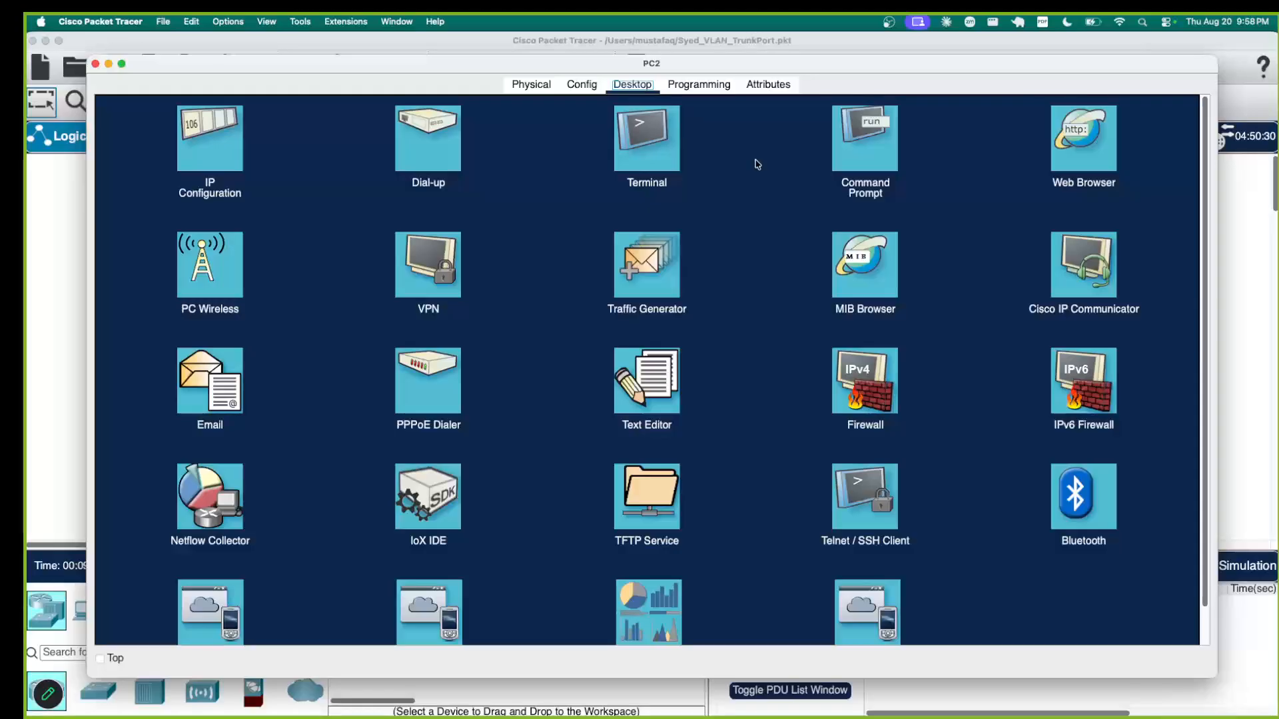
left_click(881, 149)
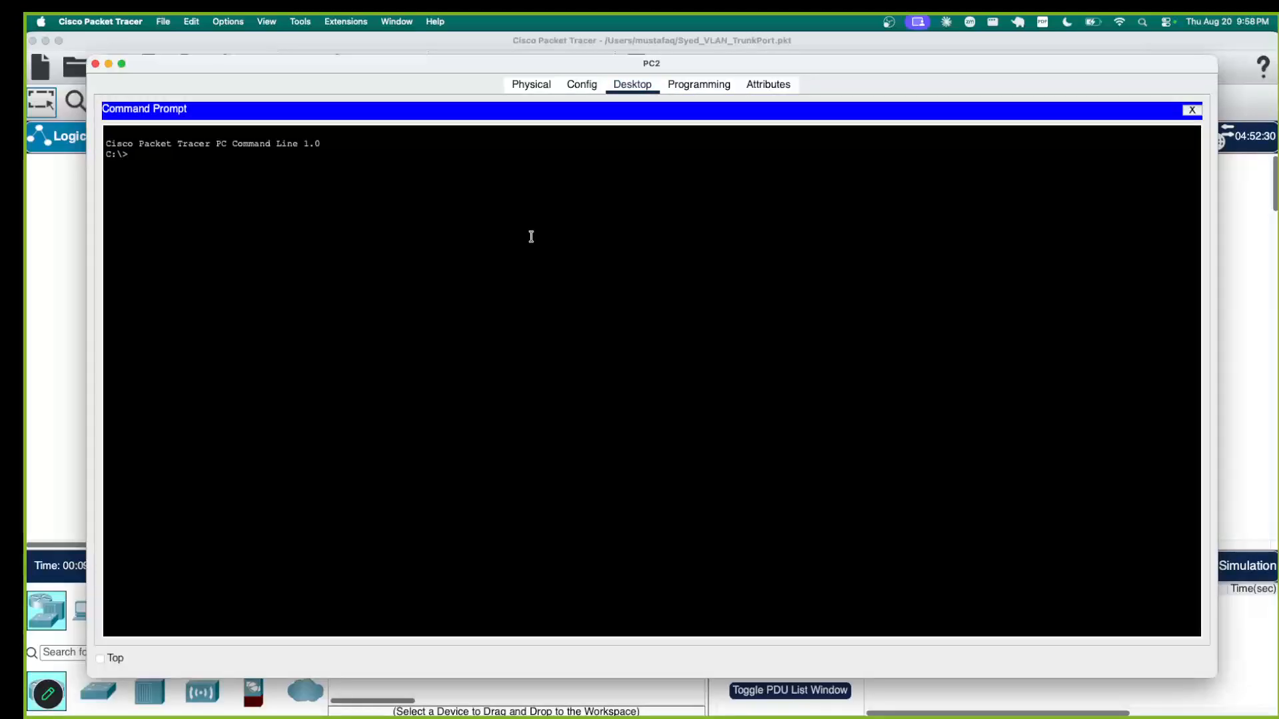
left_click_drag(337, 62, 685, 147)
left_click_drag(487, 148, 673, 118)
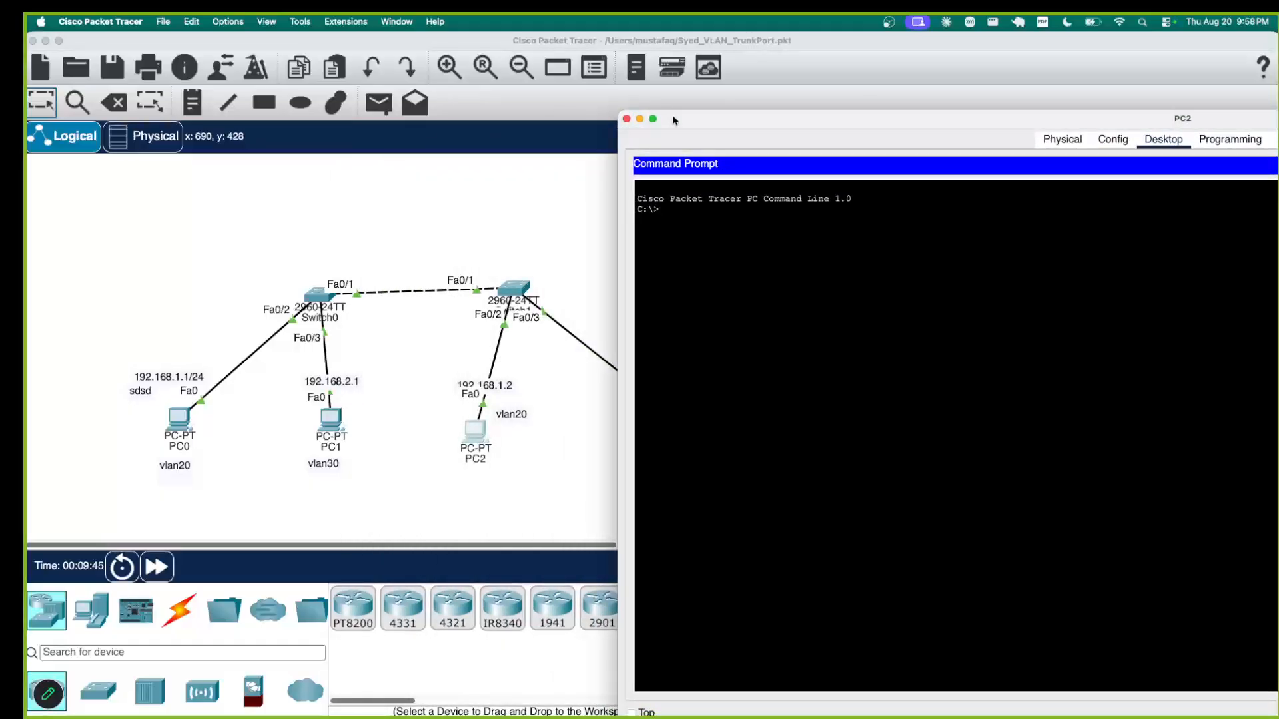
left_click(626, 119)
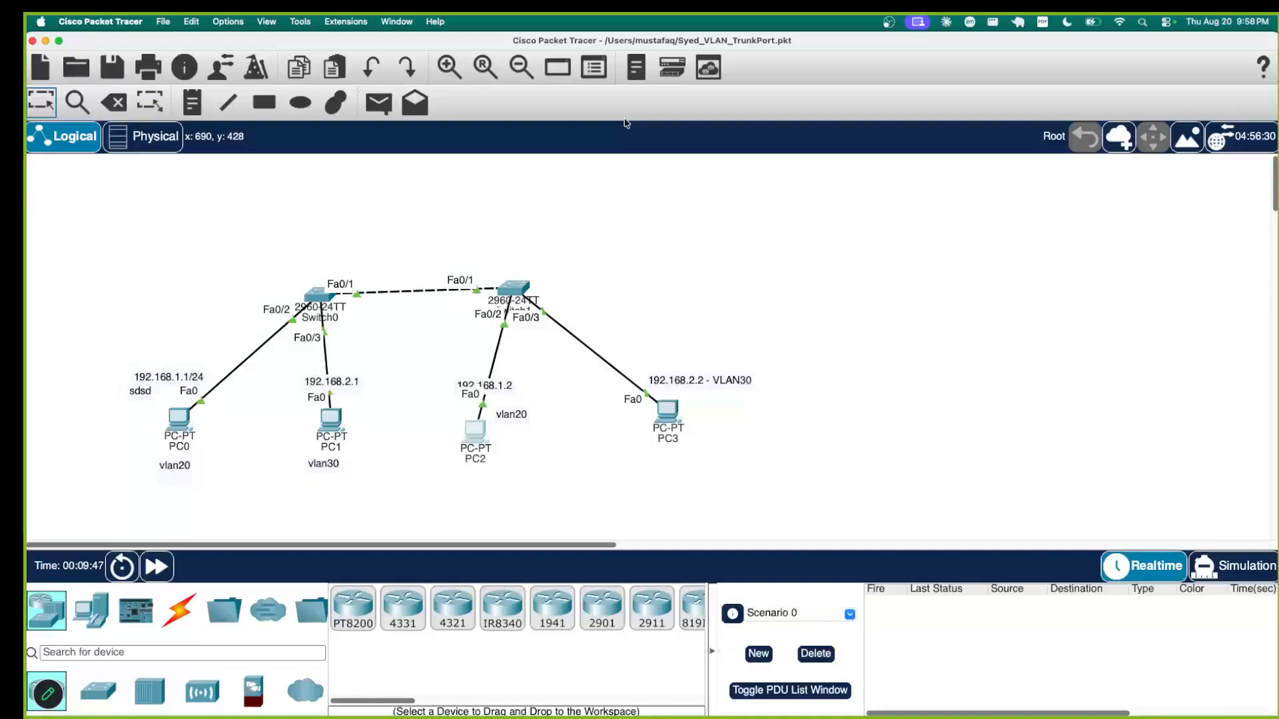
- Test connectivity from PC3 to PC1 by running ping 192.168.2.1 in PC3's command prompt, then close PC3's window
left_click(670, 411)
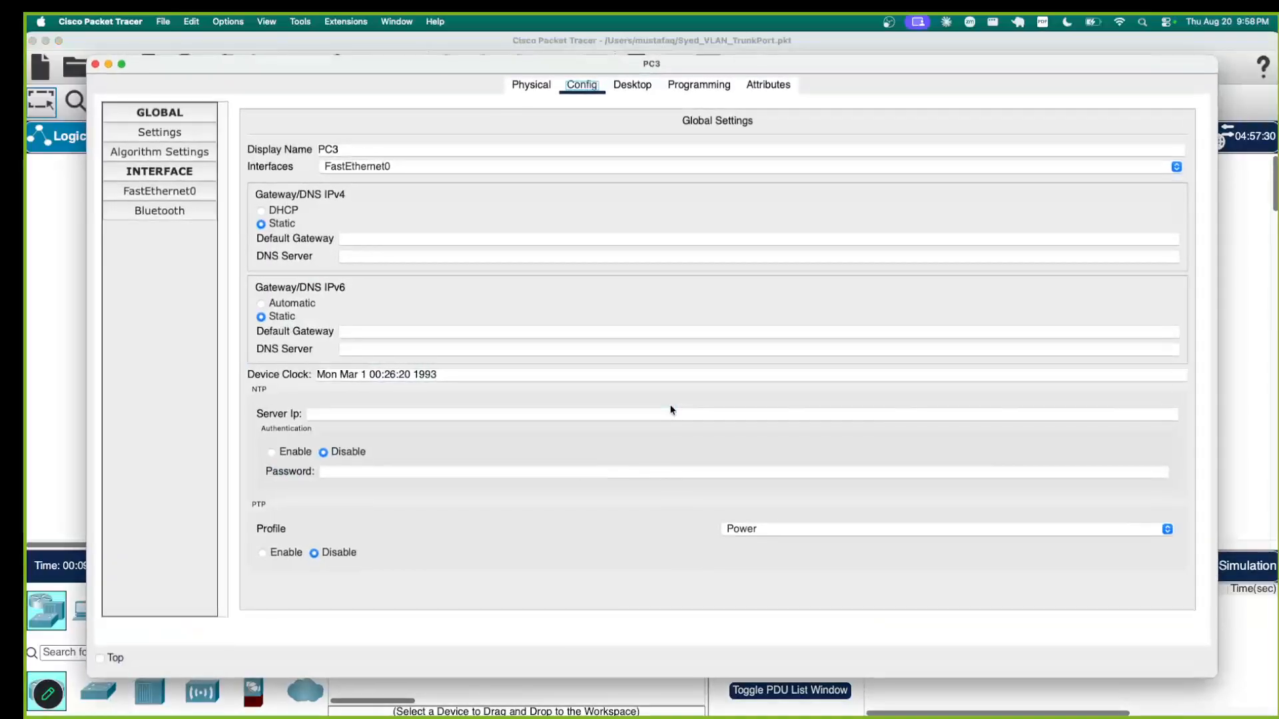
left_click(641, 85)
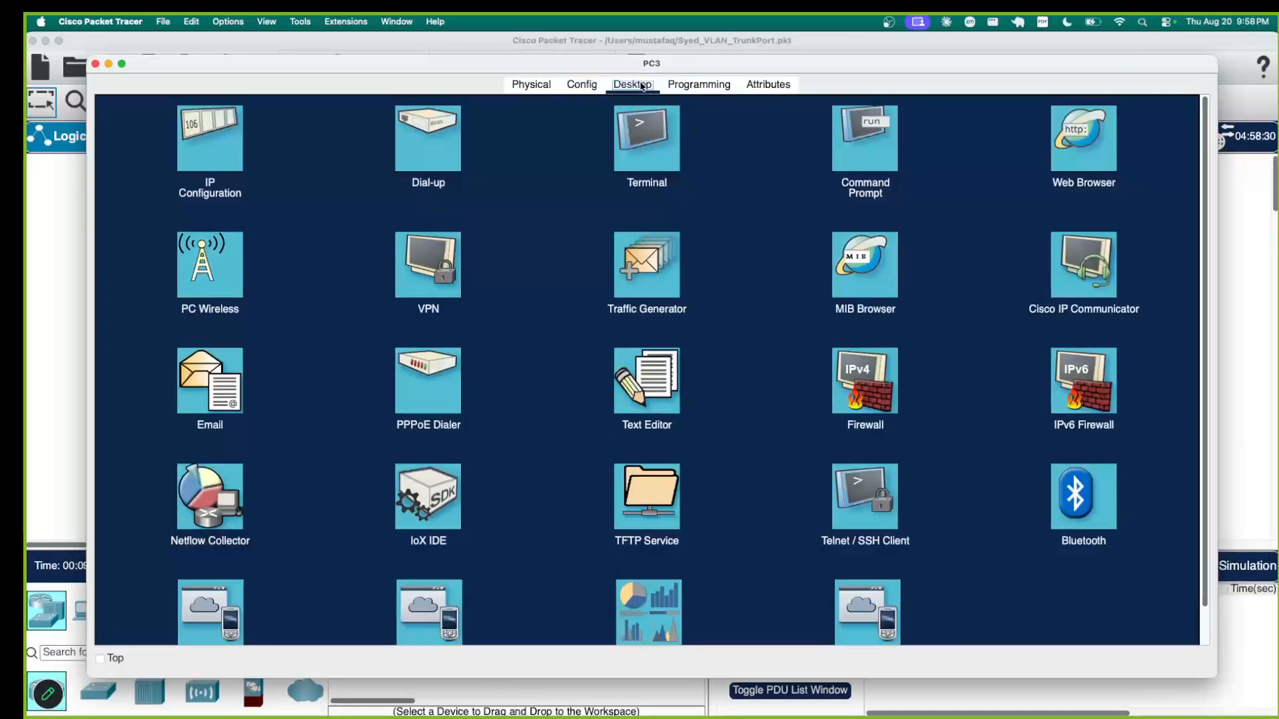
left_click(877, 147)
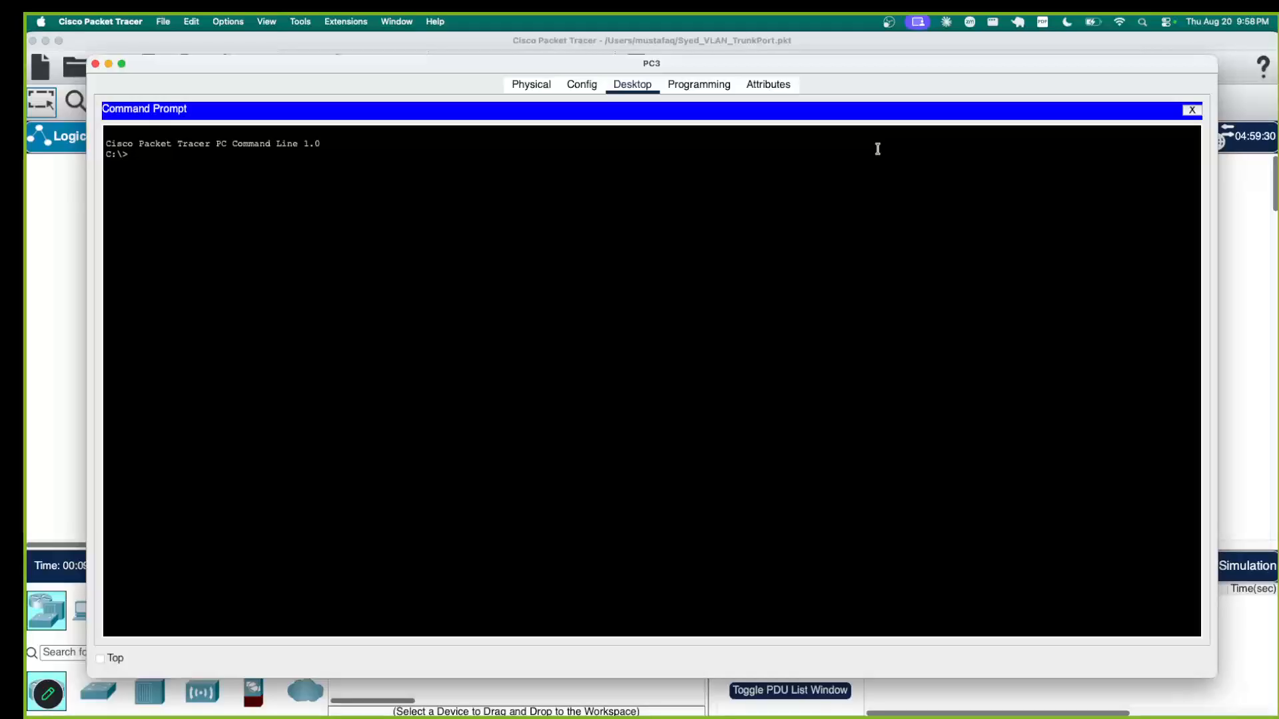
type("ping 192.168.2.1")
key("Return")
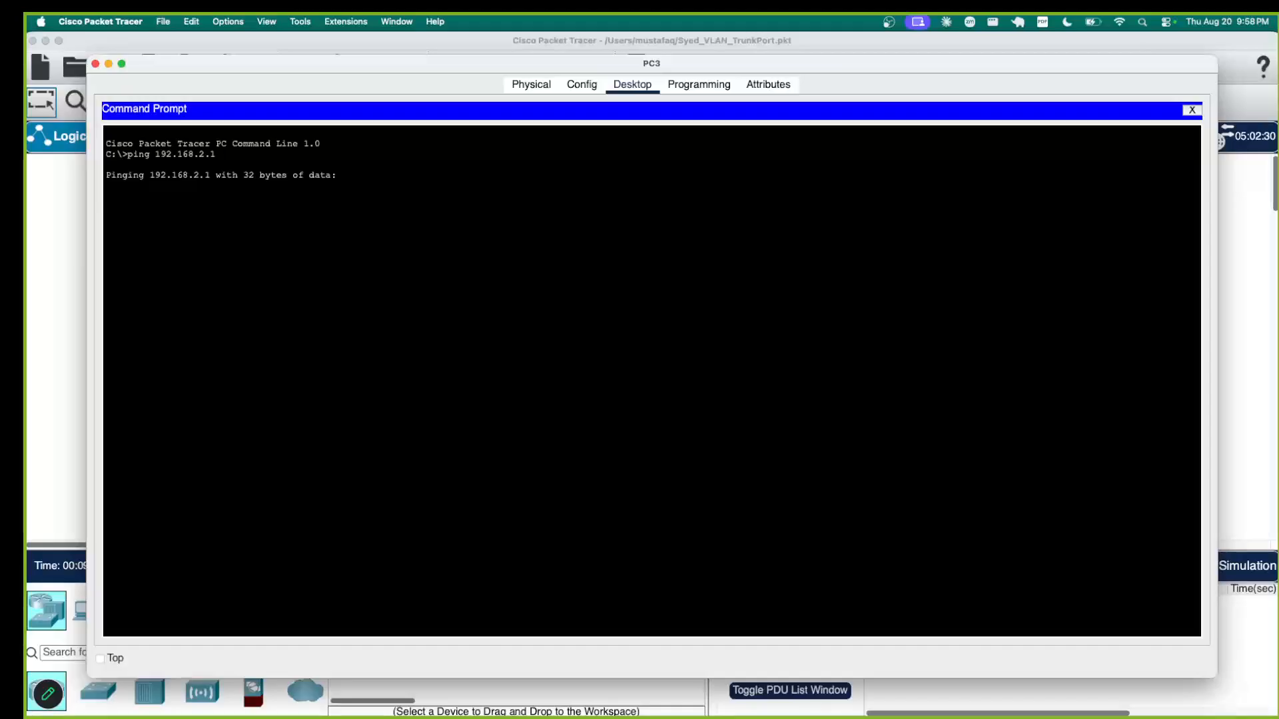
left_click_drag(238, 64, 586, 95)
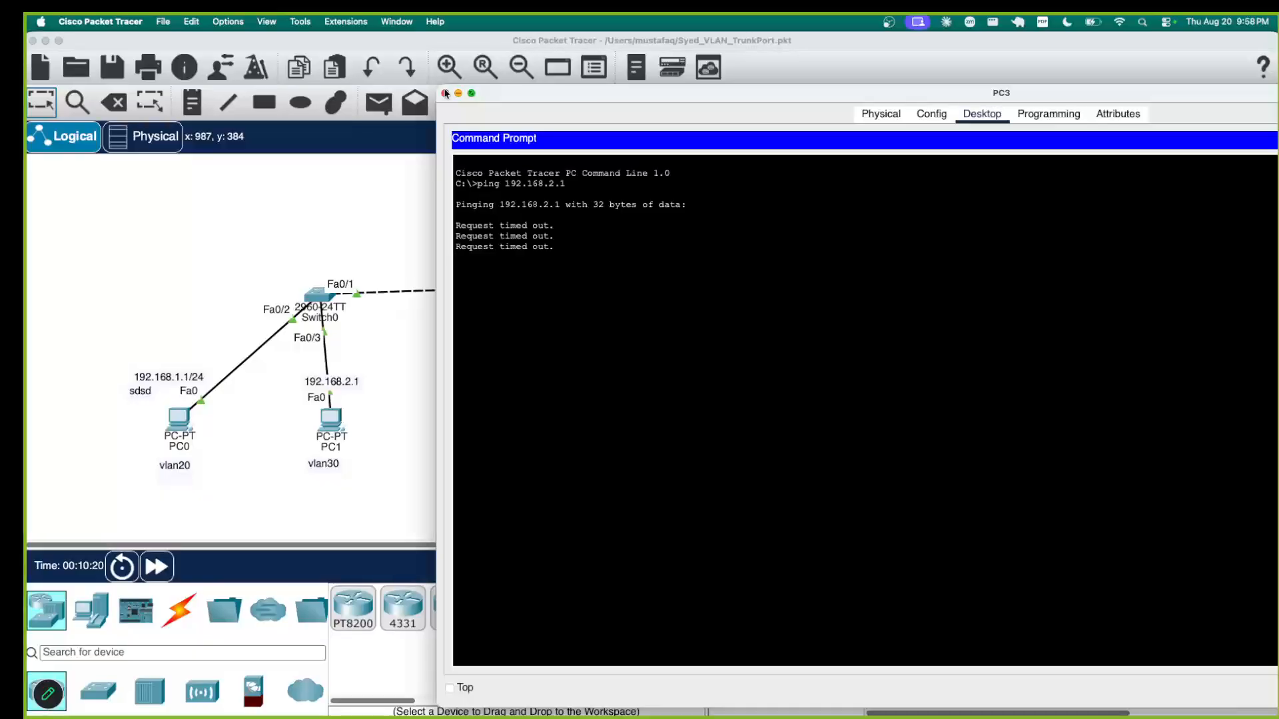
left_click(446, 93)
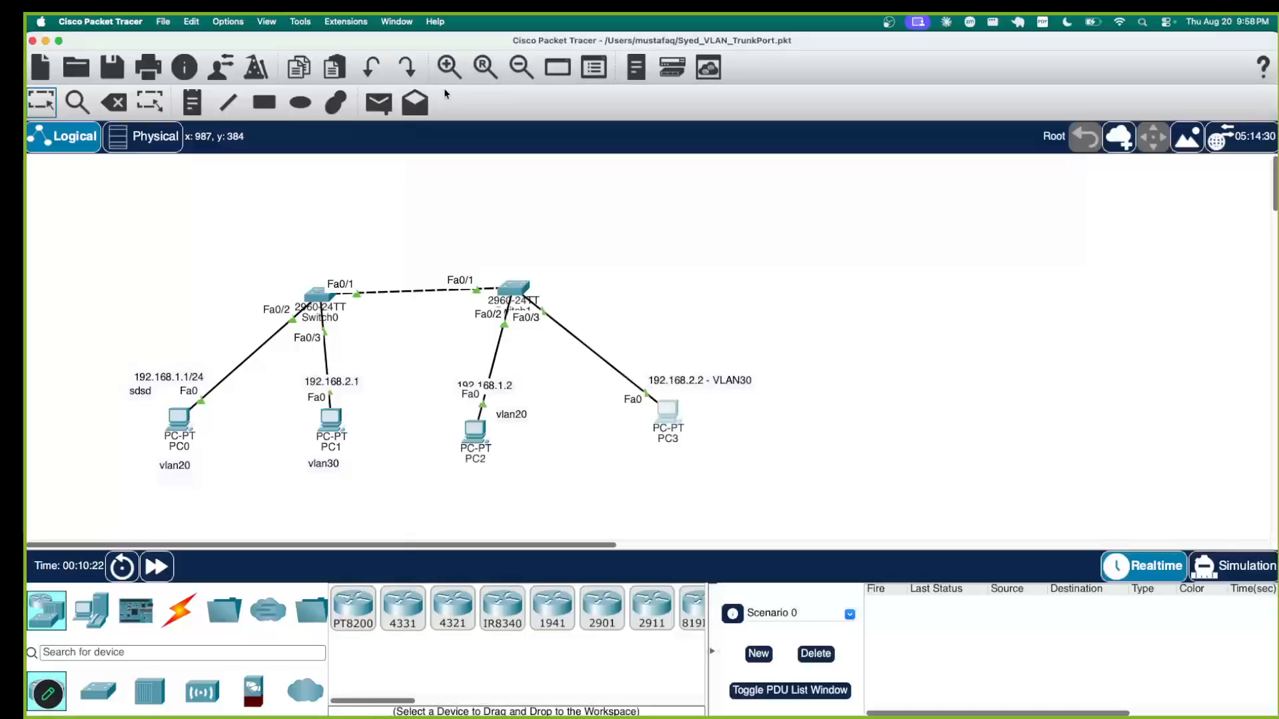
- On Switch0's command line, clear the unfinished ping command and list all interfaces to the end with sh ip int br
left_click(315, 299)
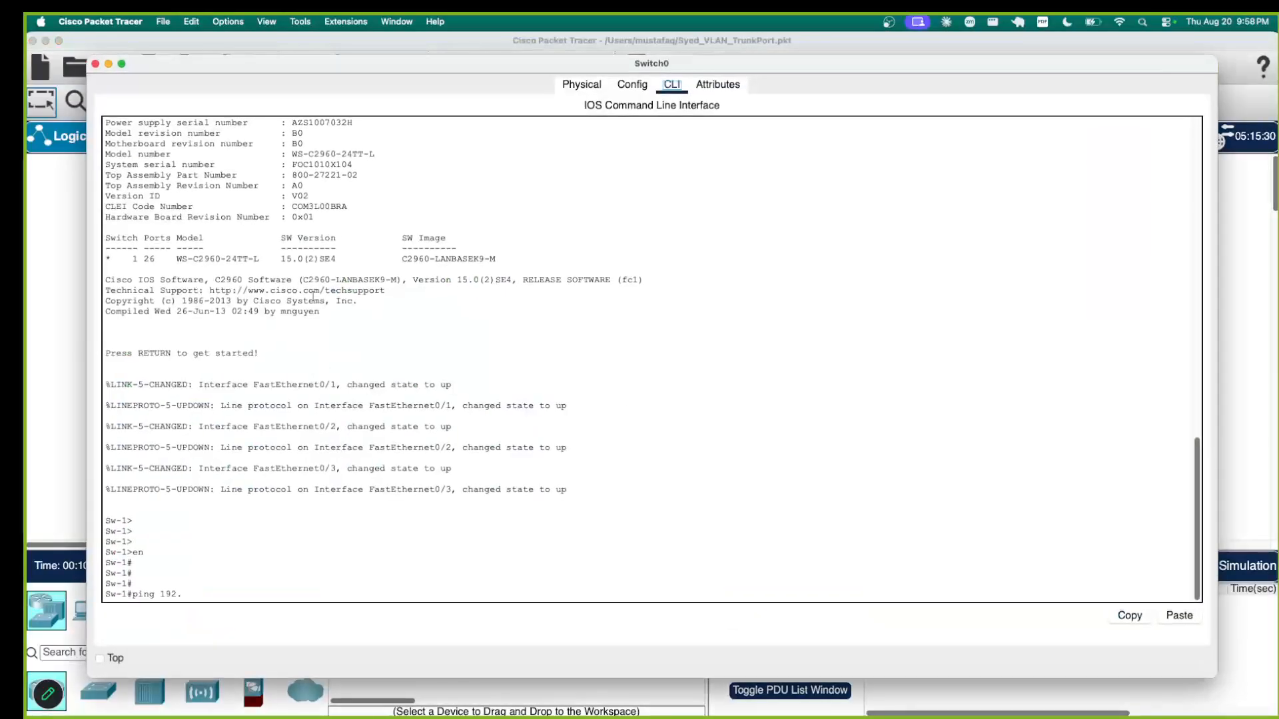
left_click(473, 404)
key("BackSpace")
key("BackSpace")
key("BackSpace")
key("BackSpace")
key("BackSpace")
key("BackSpace")
key("BackSpace")
key("BackSpace")
type("sh ip int")
key("Return")
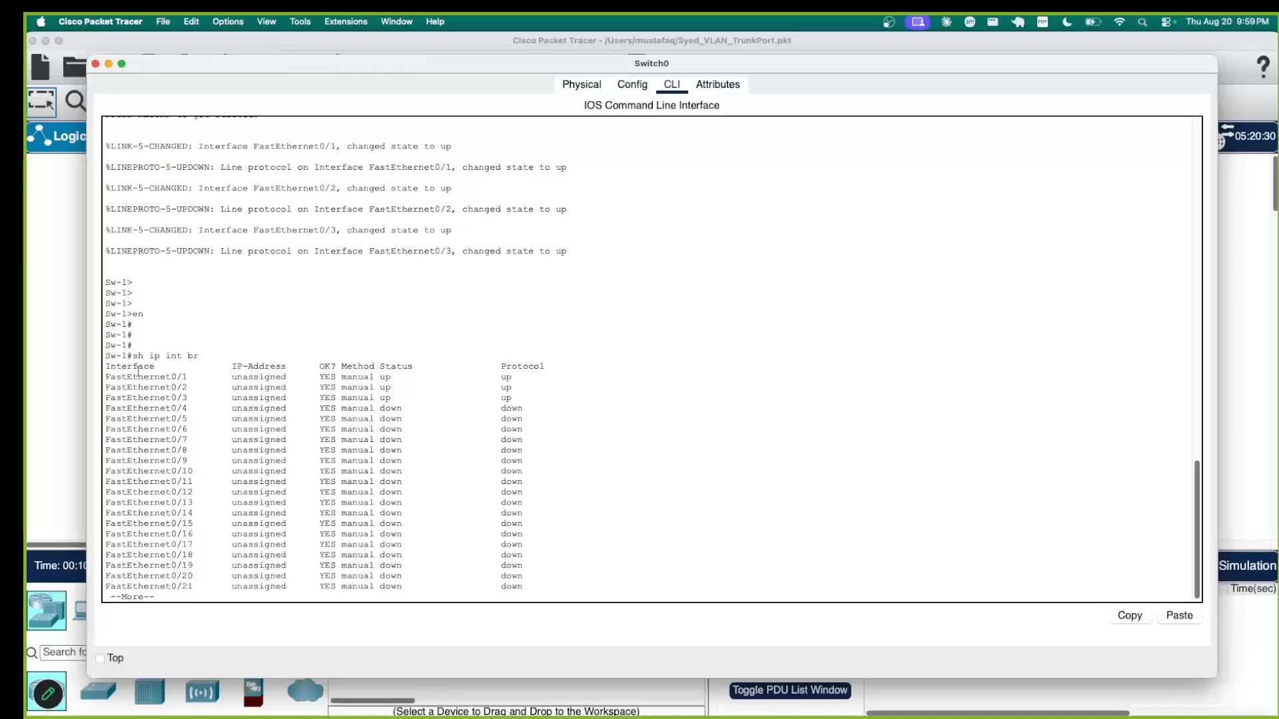
left_click_drag(125, 377, 205, 385)
left_click(216, 385)
key("space")
key("Return")
key("Return")
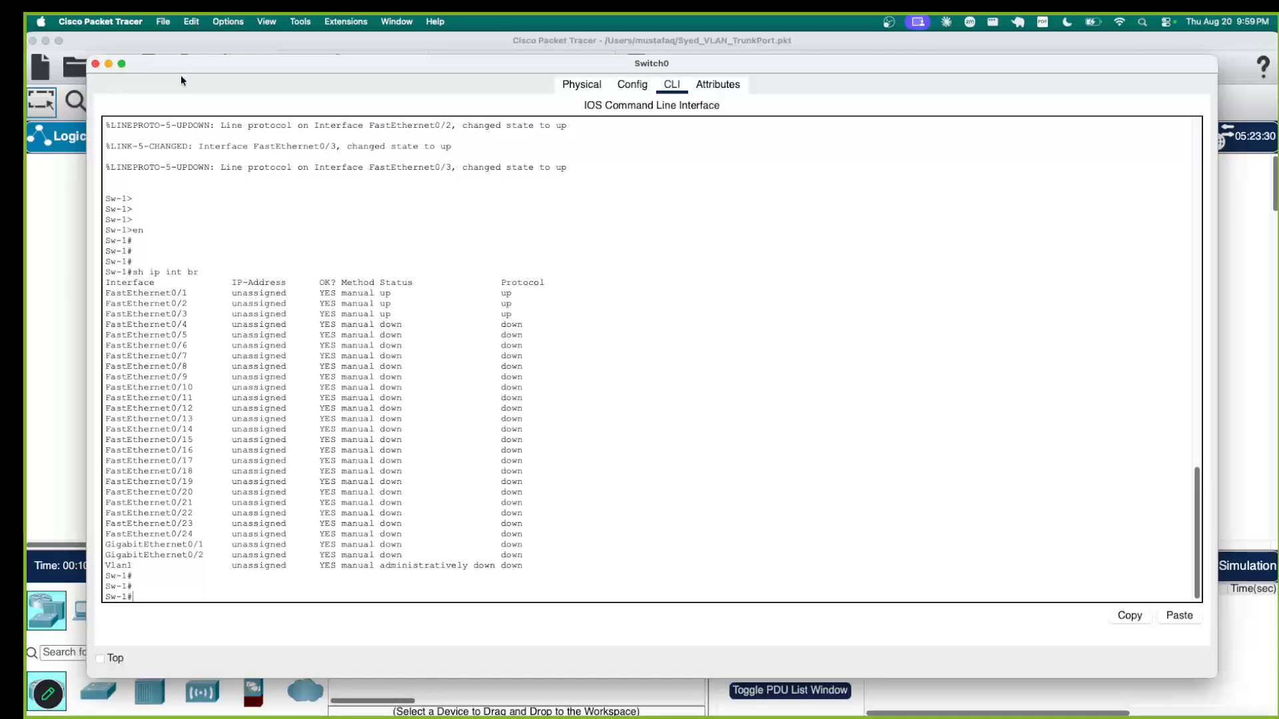
- Move Switch0's window clear of the topology and enter configuration mode for interface fastEthernet 0/1 on its command line
left_click_drag(170, 69, 509, 61)
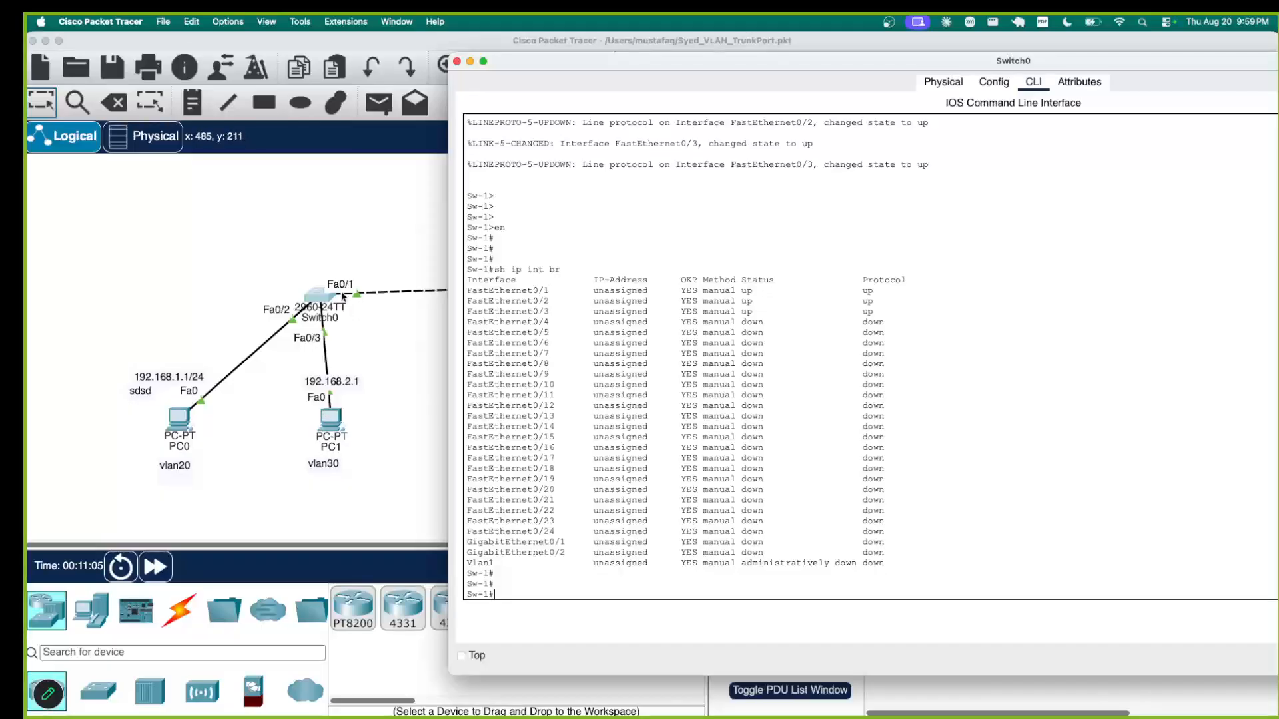
left_click_drag(566, 61, 708, 61)
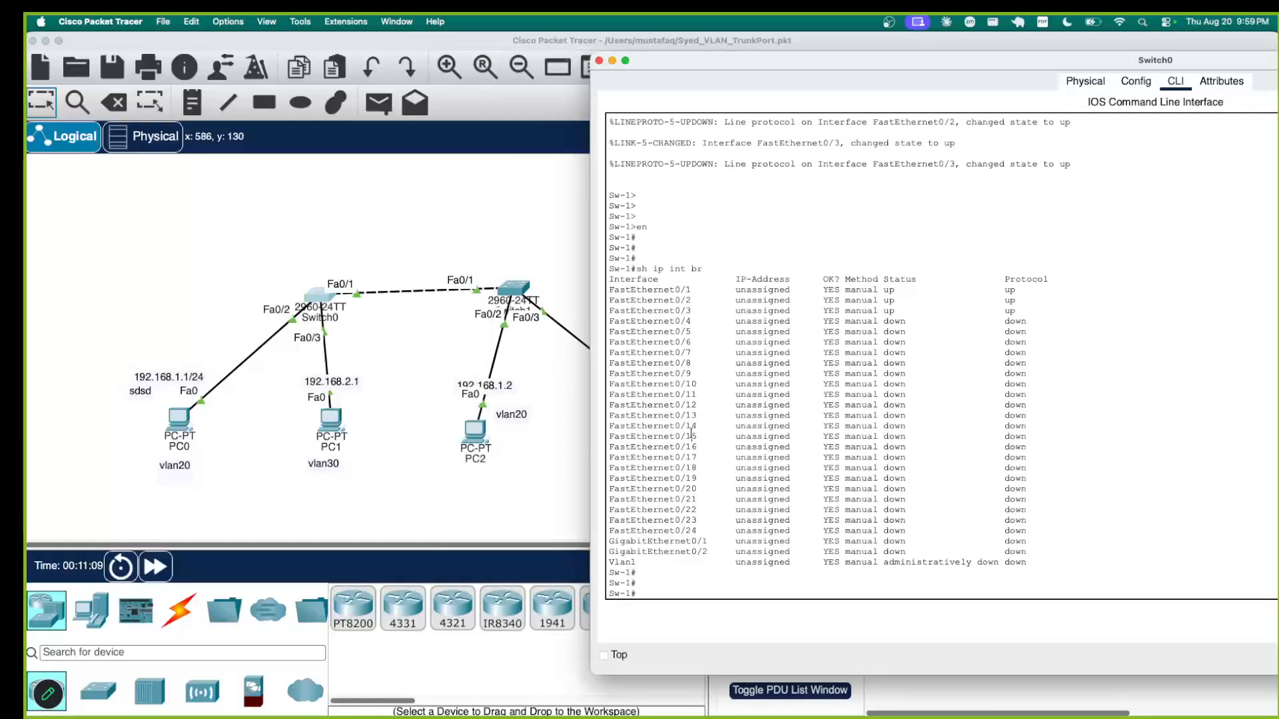
type("conf")
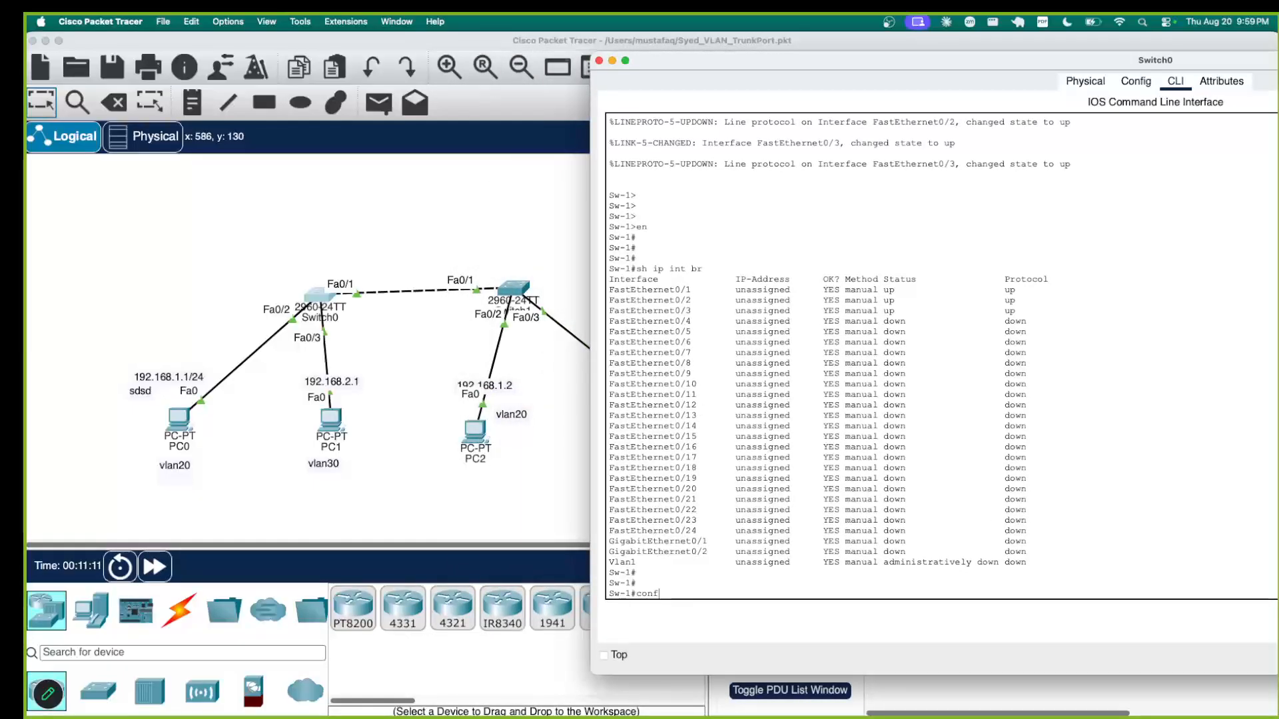
type(" t")
key("Return")
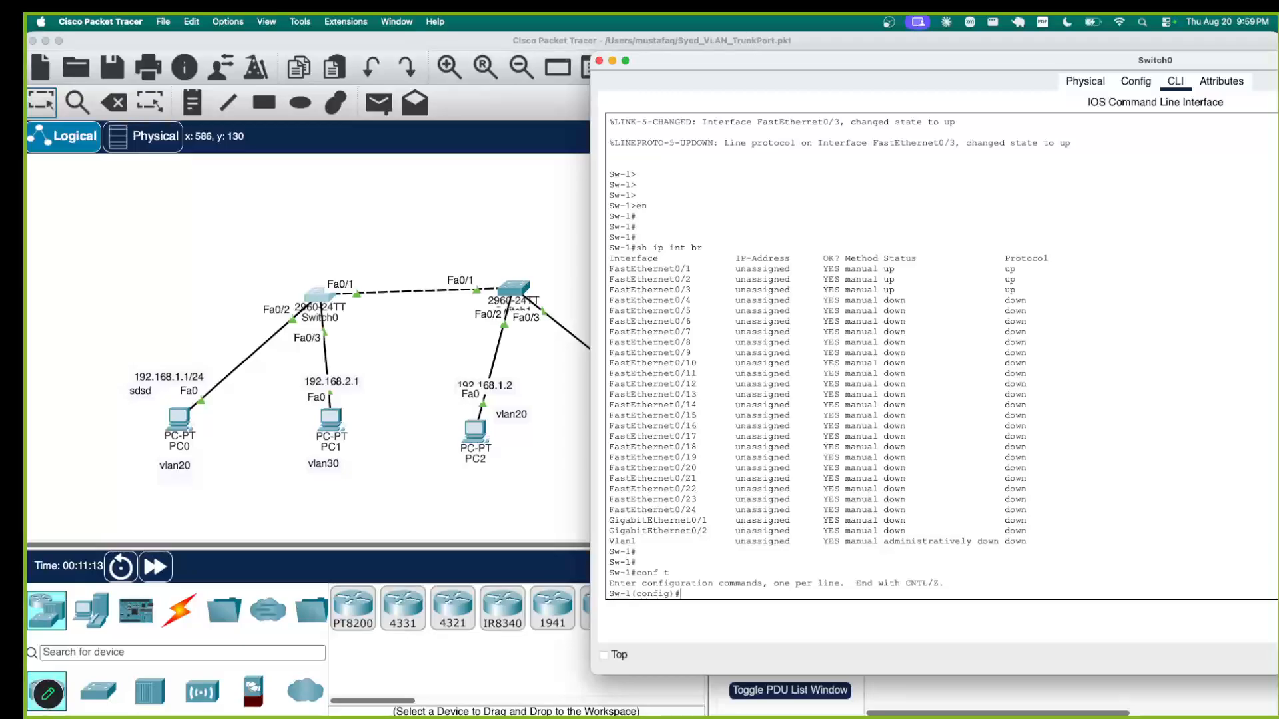
type("int")
key("Tab")
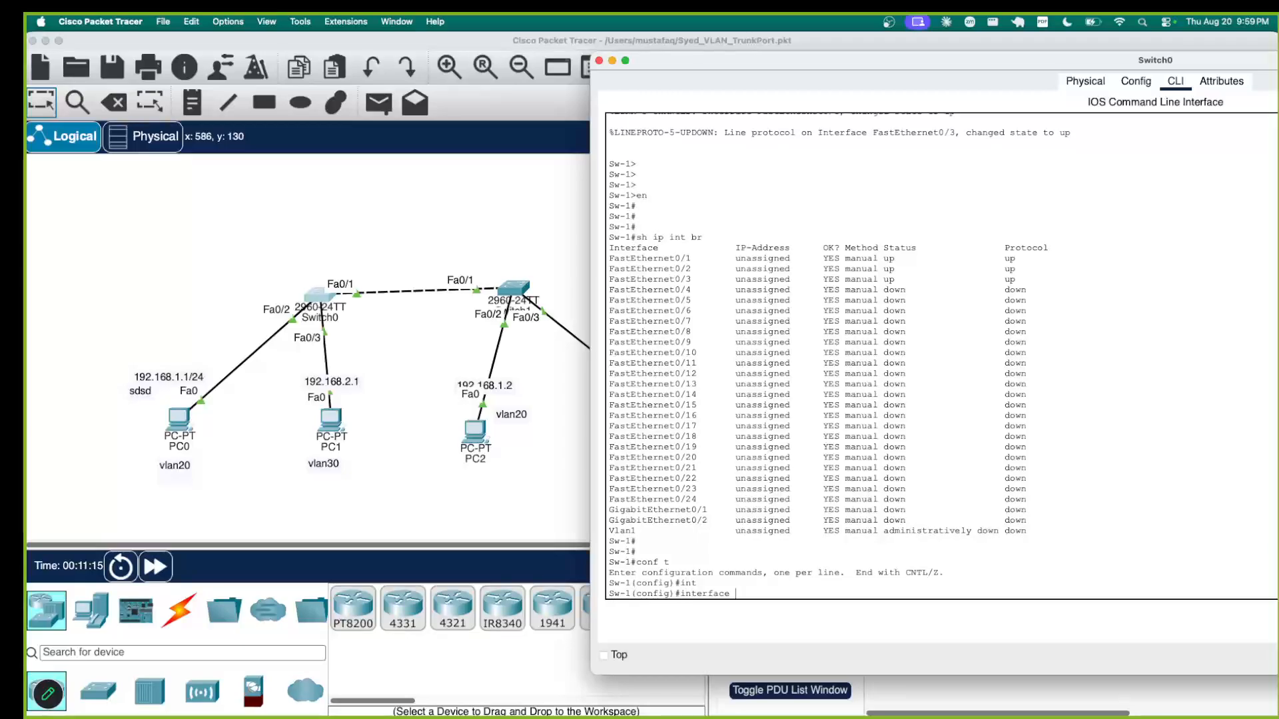
type("fa")
key("Tab")
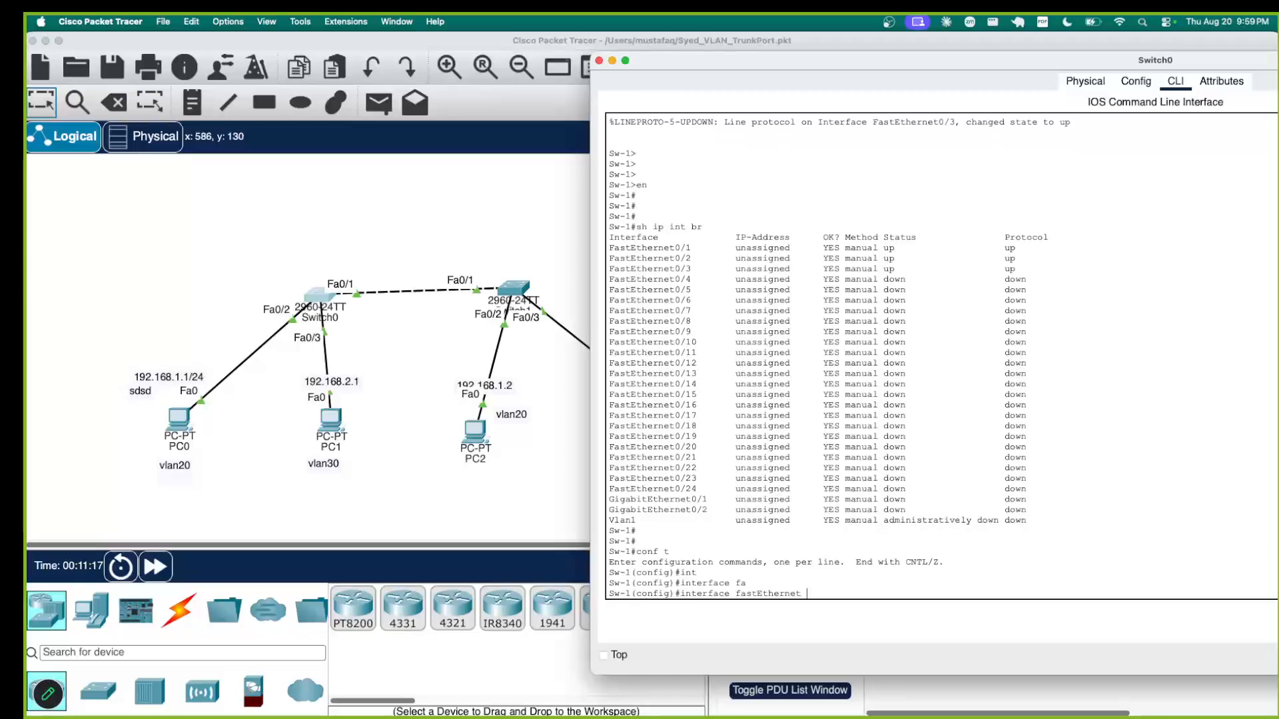
type("0/1")
key("Return")
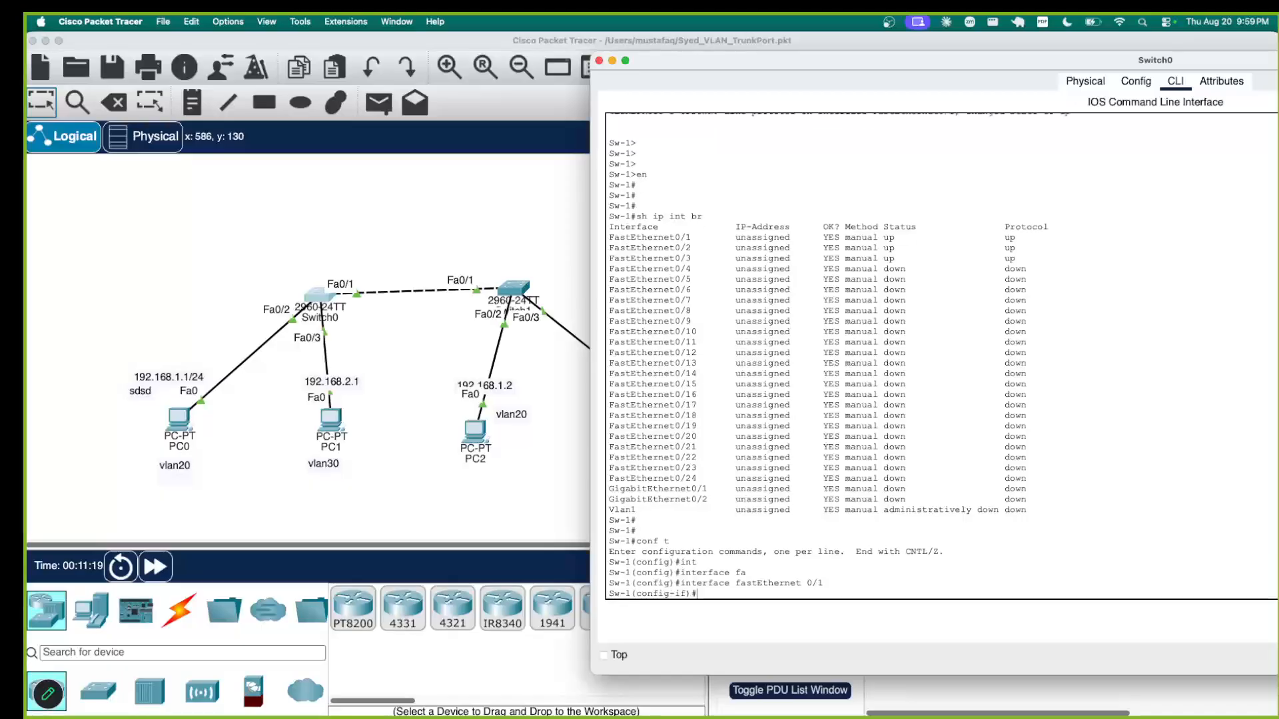
- List the available switchport options for the interface using the command help
type("sw")
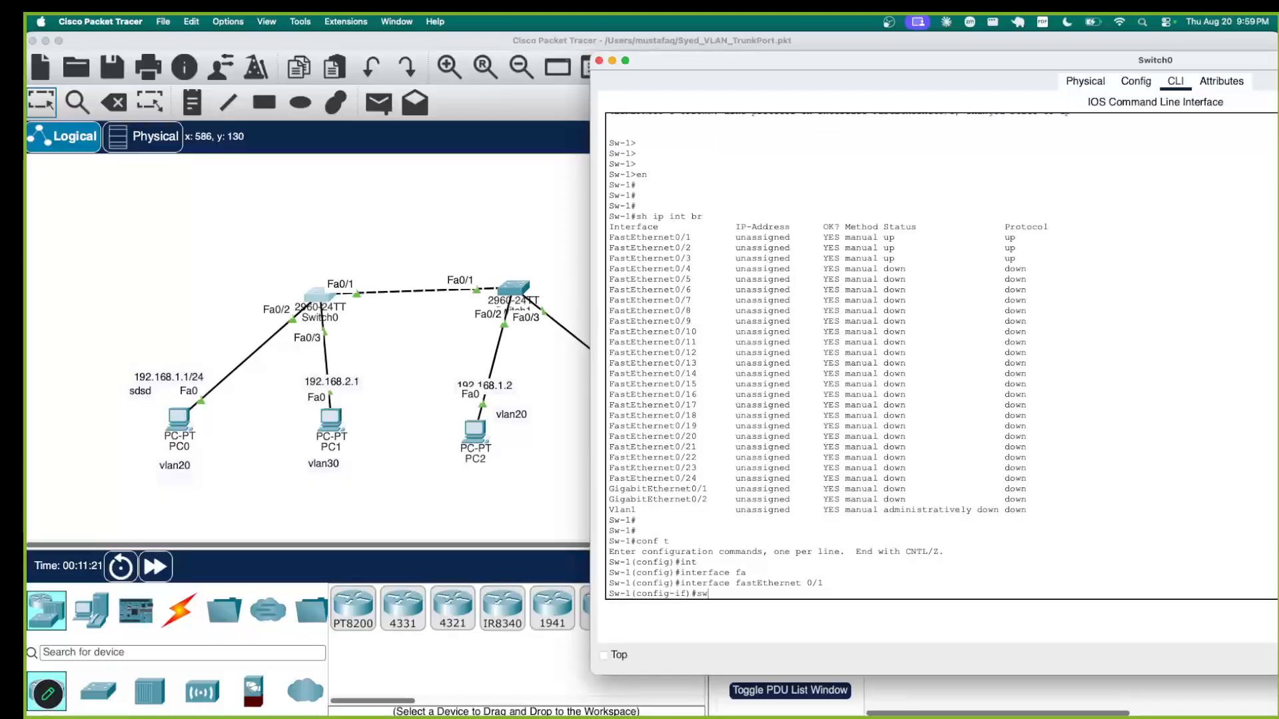
type("i")
key("Tab")
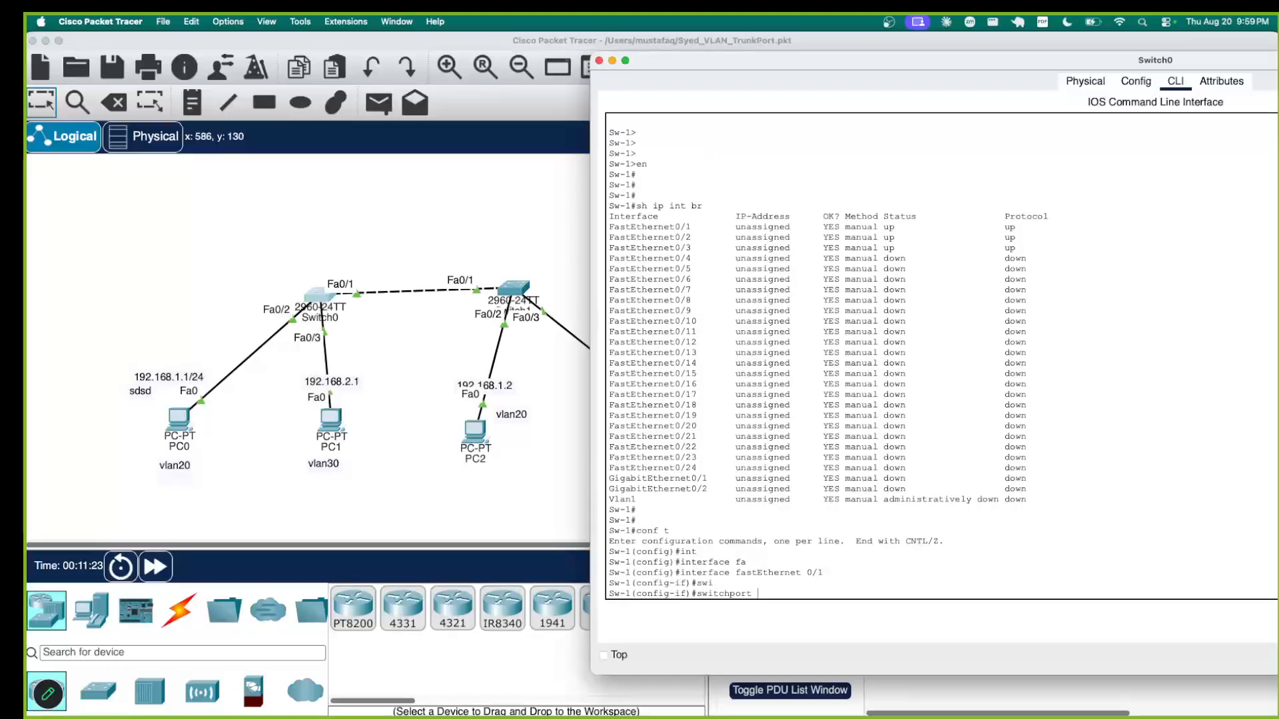
key("Tab")
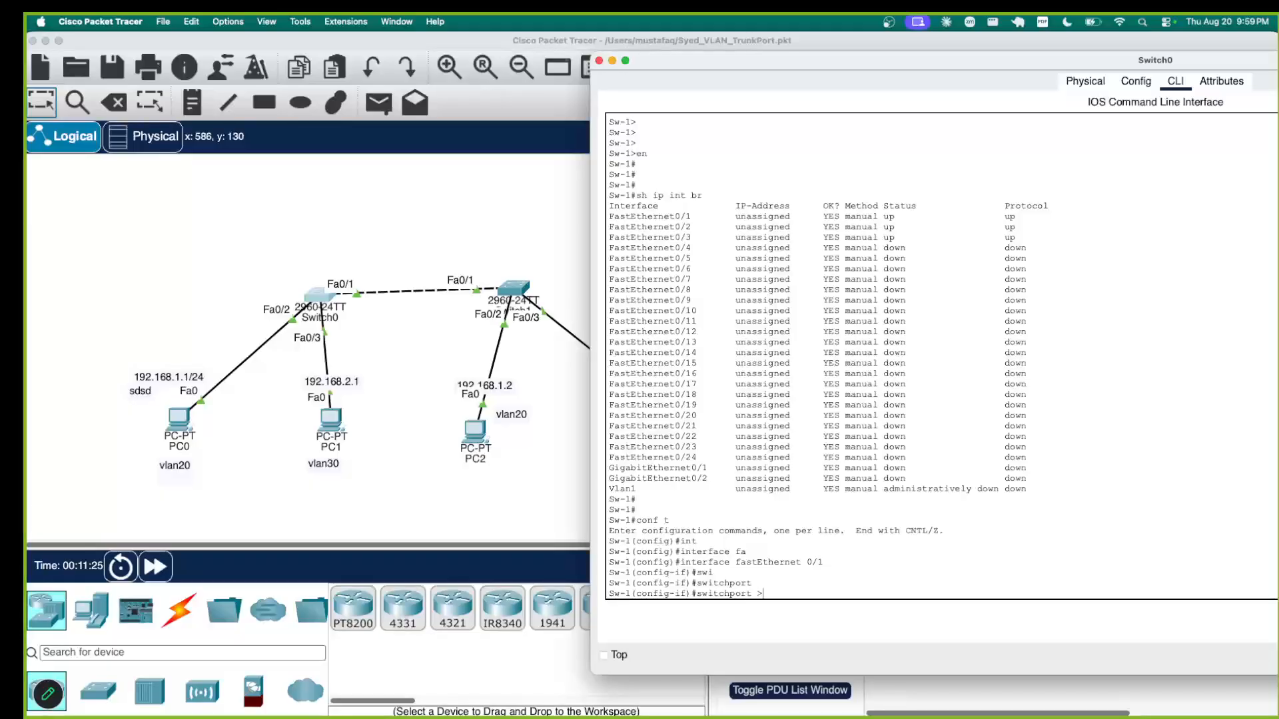
type("?")
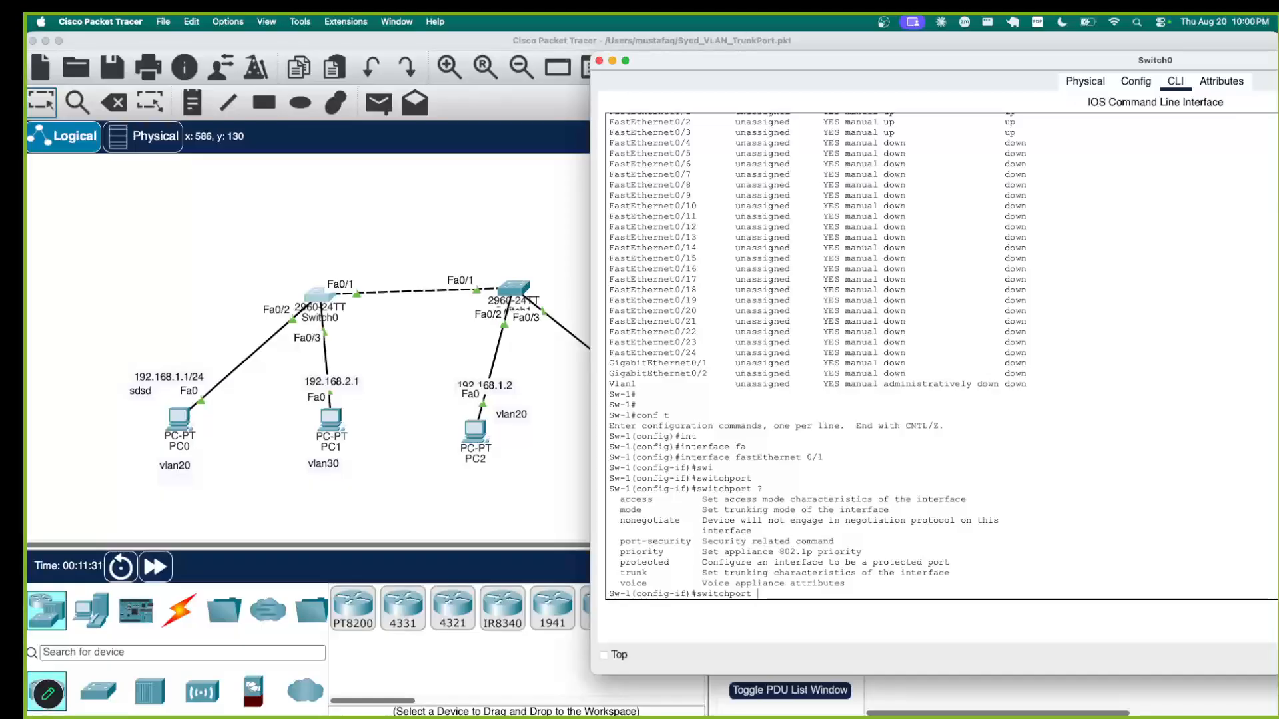
- List the options of switchport trunk with the command help, and erase the trunk keyword from the command line
type("tr")
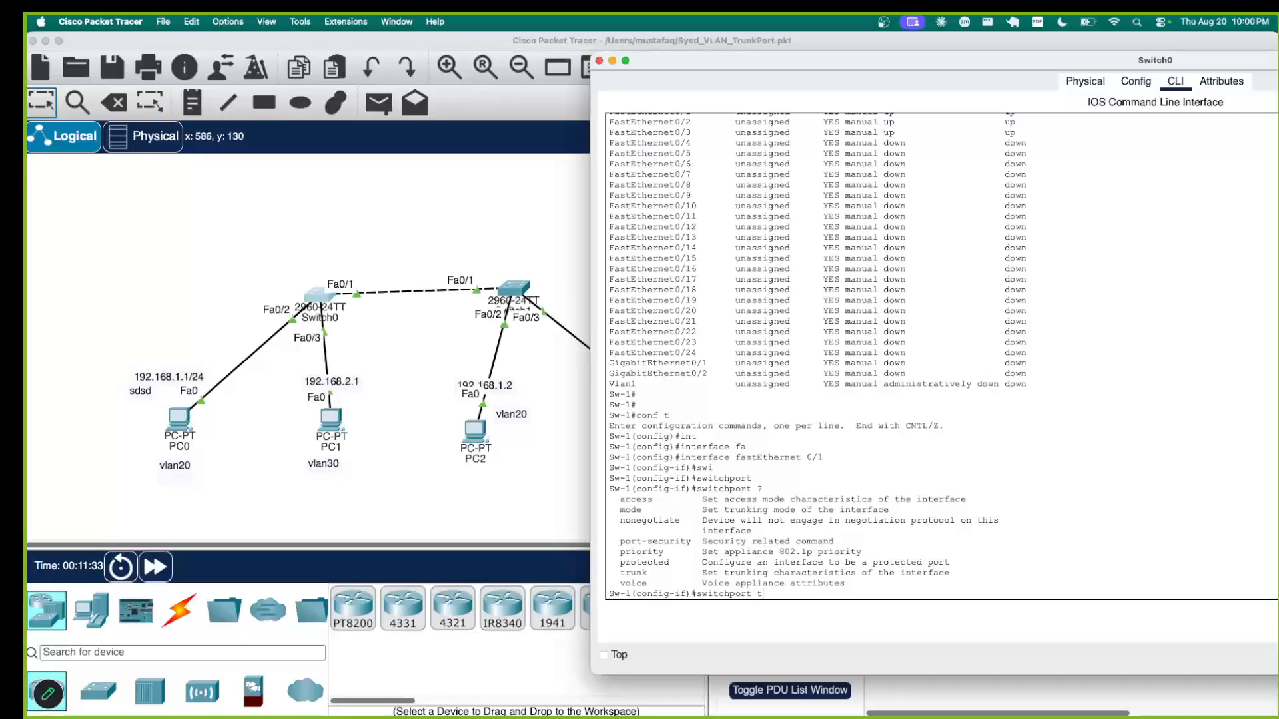
key("Tab")
key("Tab")
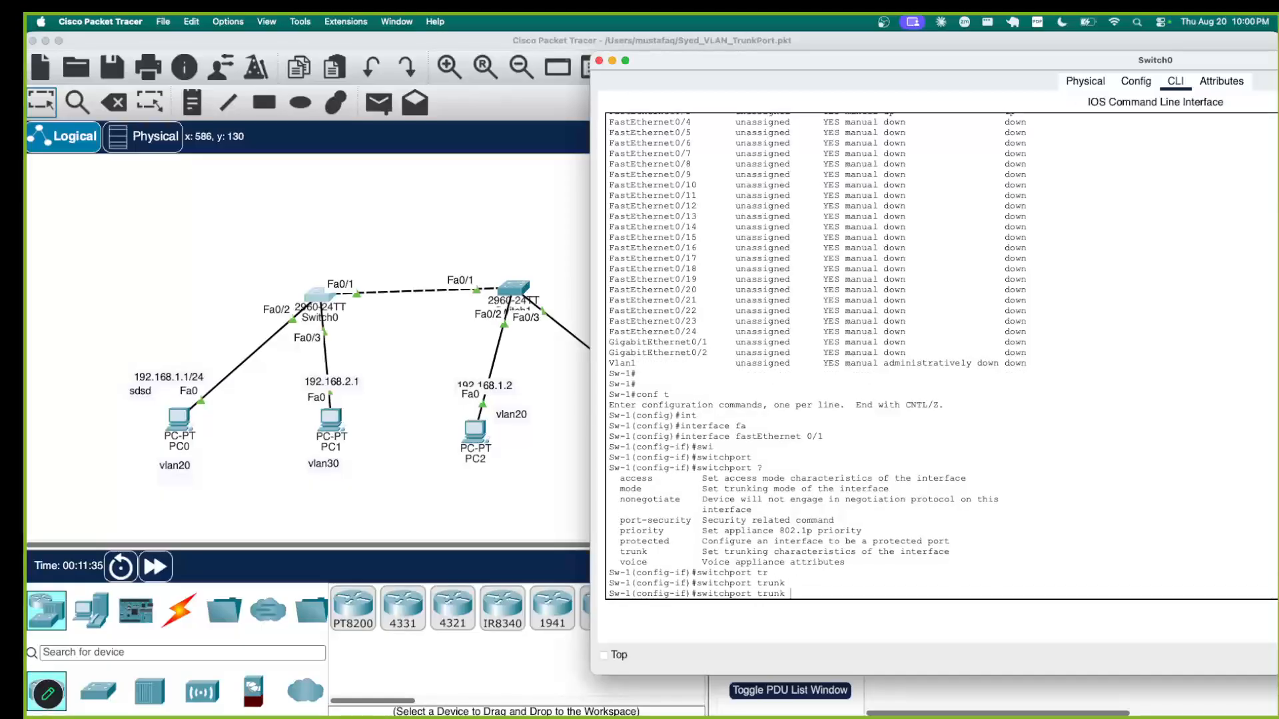
type("?")
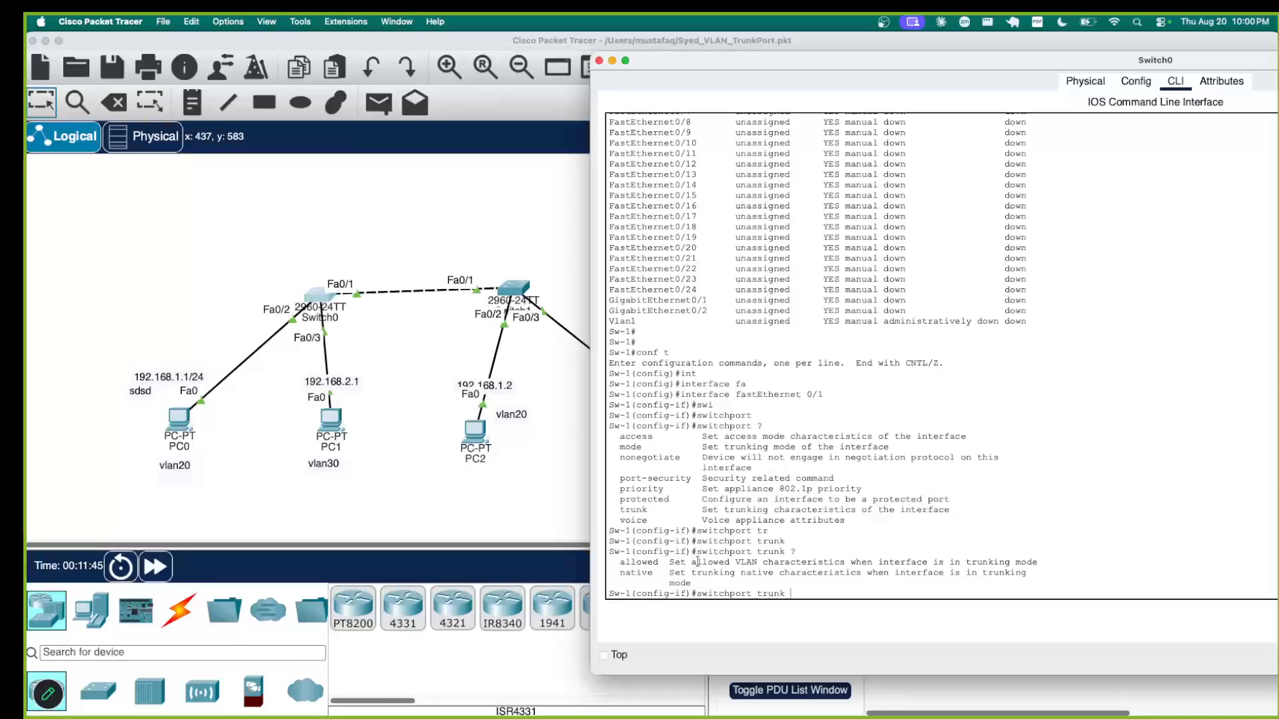
key("BackSpace")
key("BackSpace")
key("BackSpace")
key("BackSpace")
key("BackSpace")
key("BackSpace")
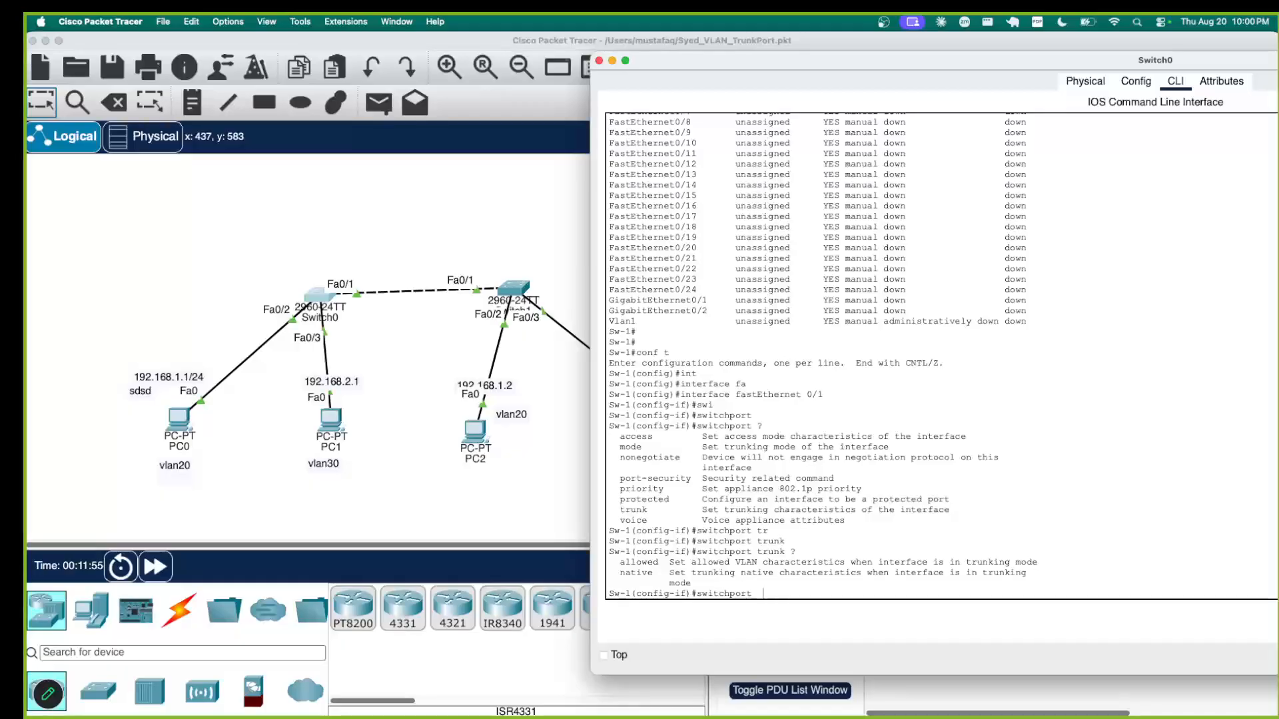
- List the available options of switchport mode with the command help
type("m")
key("Tab")
key("Tab")
key("Tab")
key("Tab")
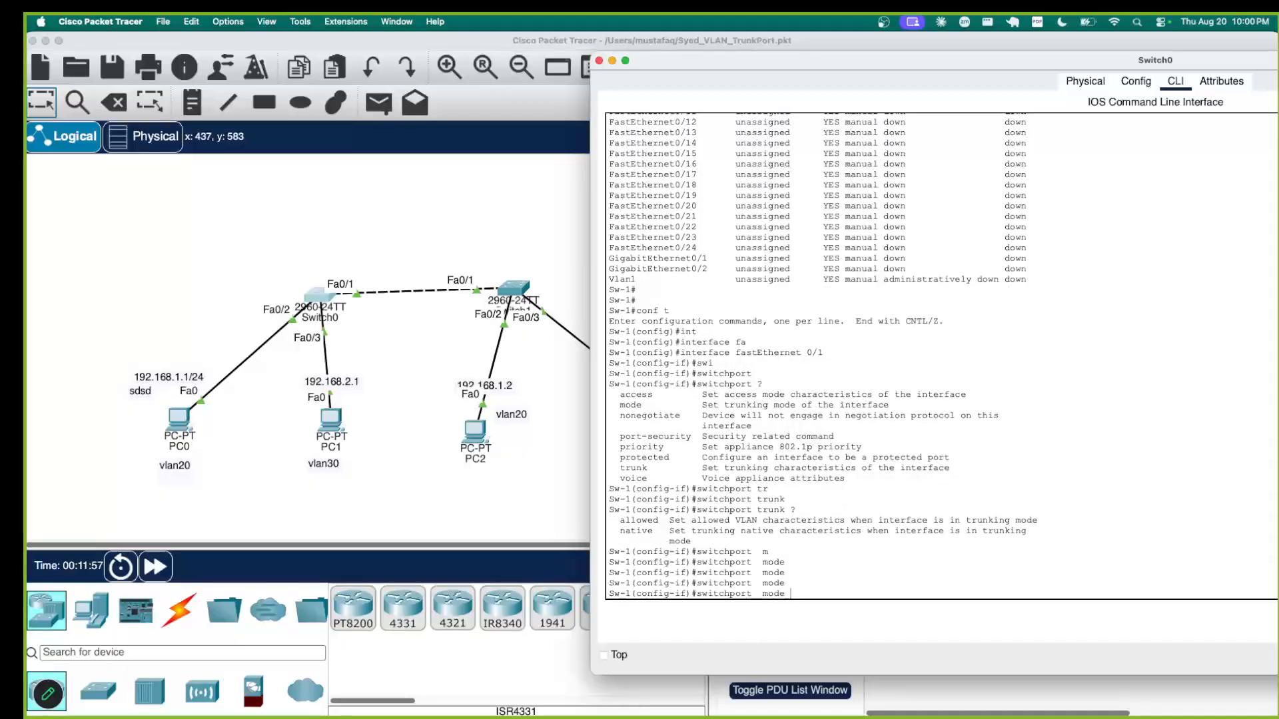
type("?")
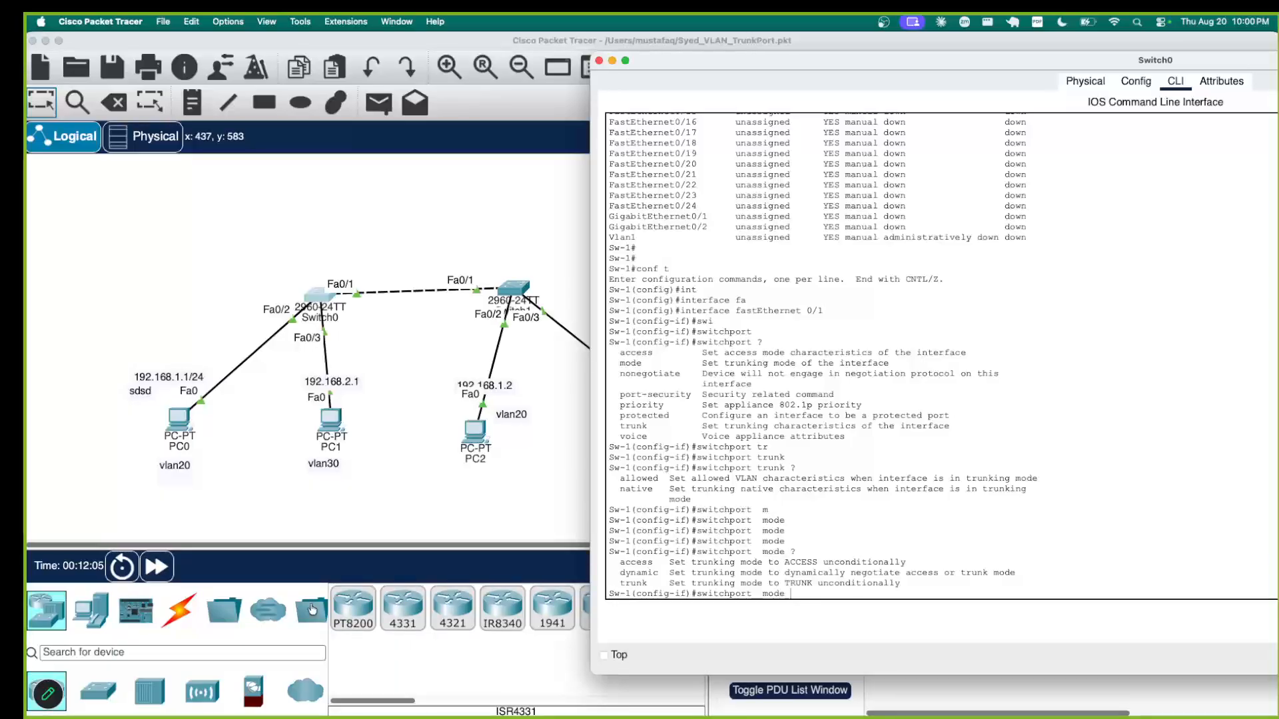
key("super+Tab")
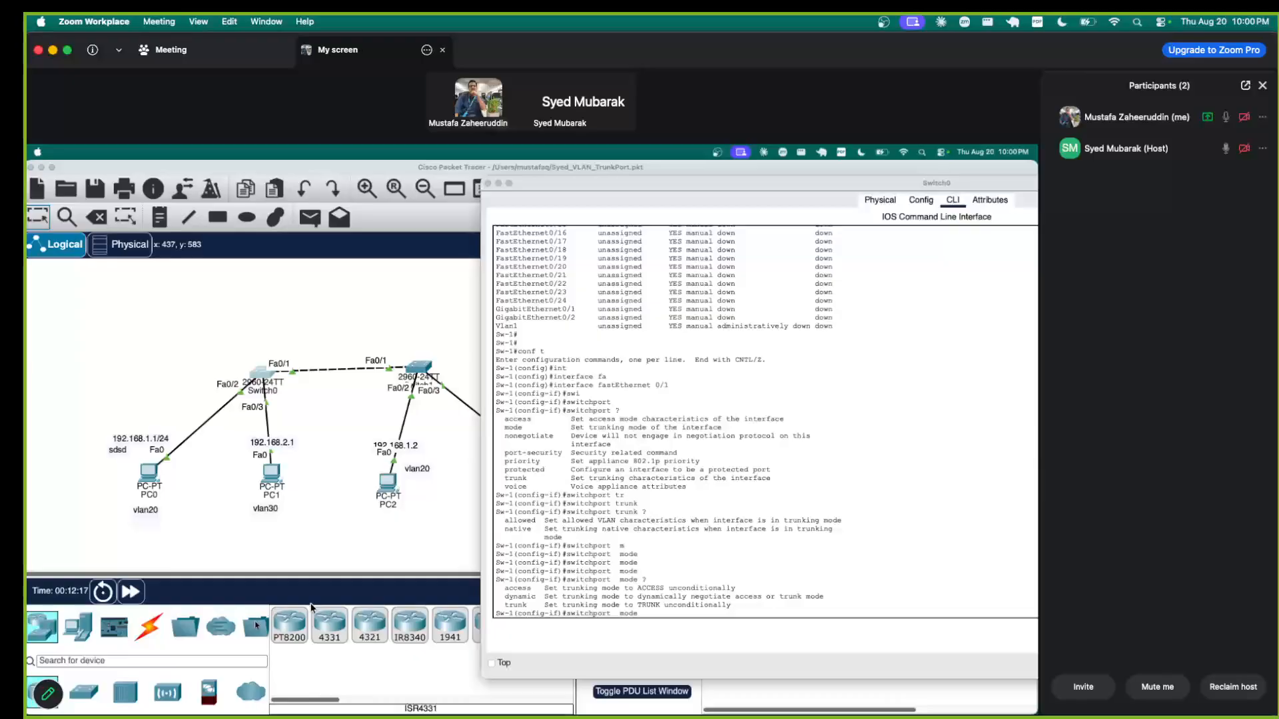
key("super+Tab")
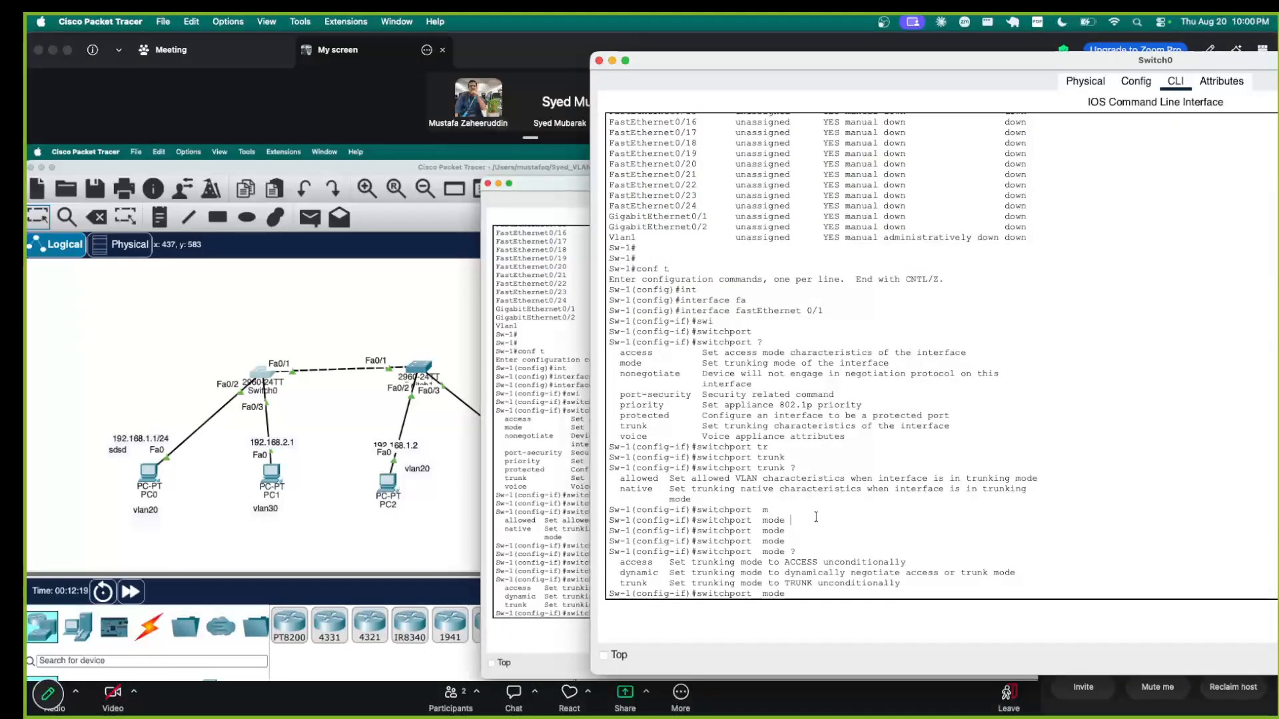
- Replace the mode keyword with trunk in the pending switchport command and list the trunk options again
key("BackSpace")
key("BackSpace")
key("BackSpace")
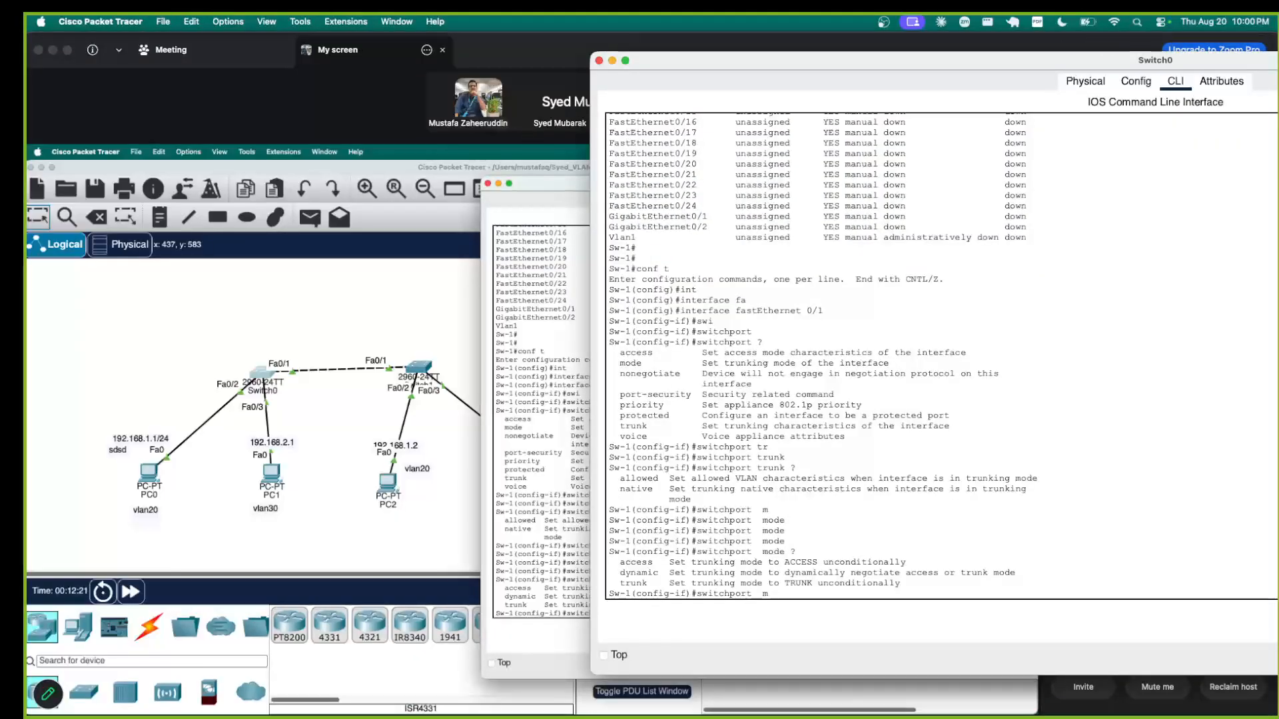
key("BackSpace")
key("BackSpace")
key("BackSpace")
type("tr")
key("Tab")
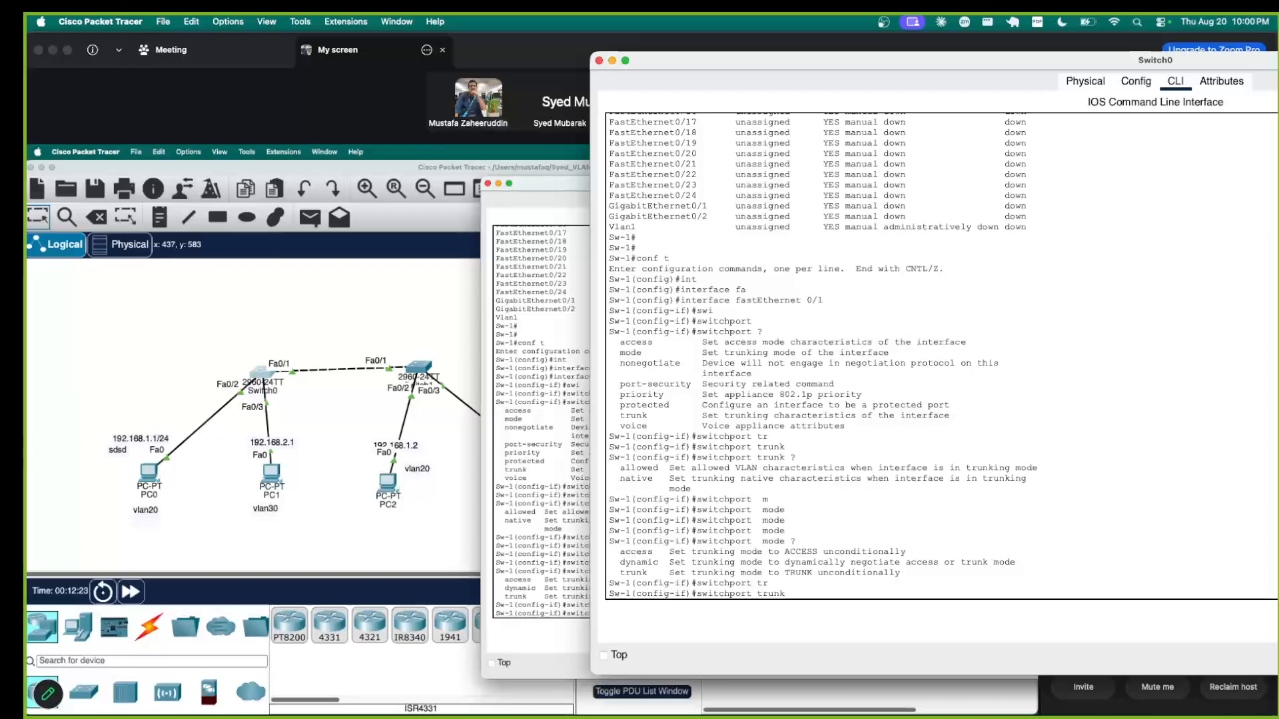
key("Tab")
type("?")
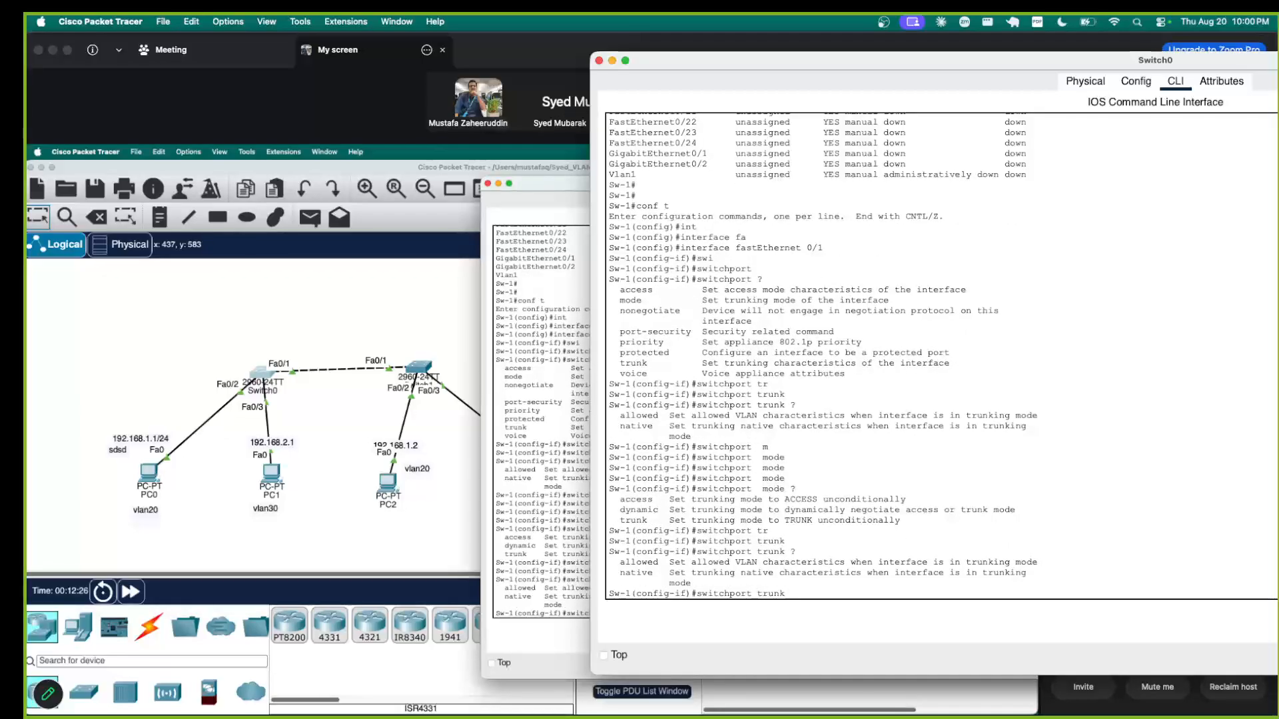
- Set Switch0's FastEthernet 0/1 to trunking with switchport mode trunk, checking for further options before running it
key("BackSpace")
key("BackSpace")
key("BackSpace")
key("BackSpace")
key("BackSpace")
key("BackSpace")
type("mo")
key("Tab")
type("tr")
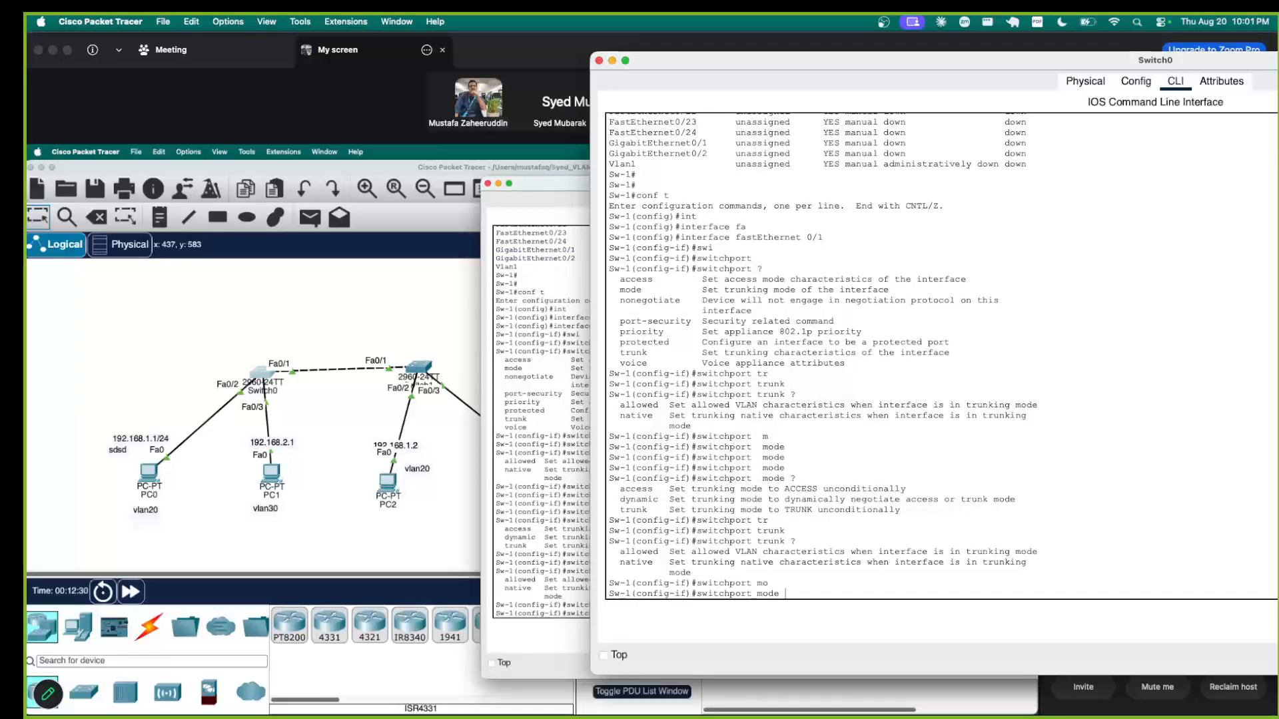
key("Tab")
key("Tab")
key("Tab")
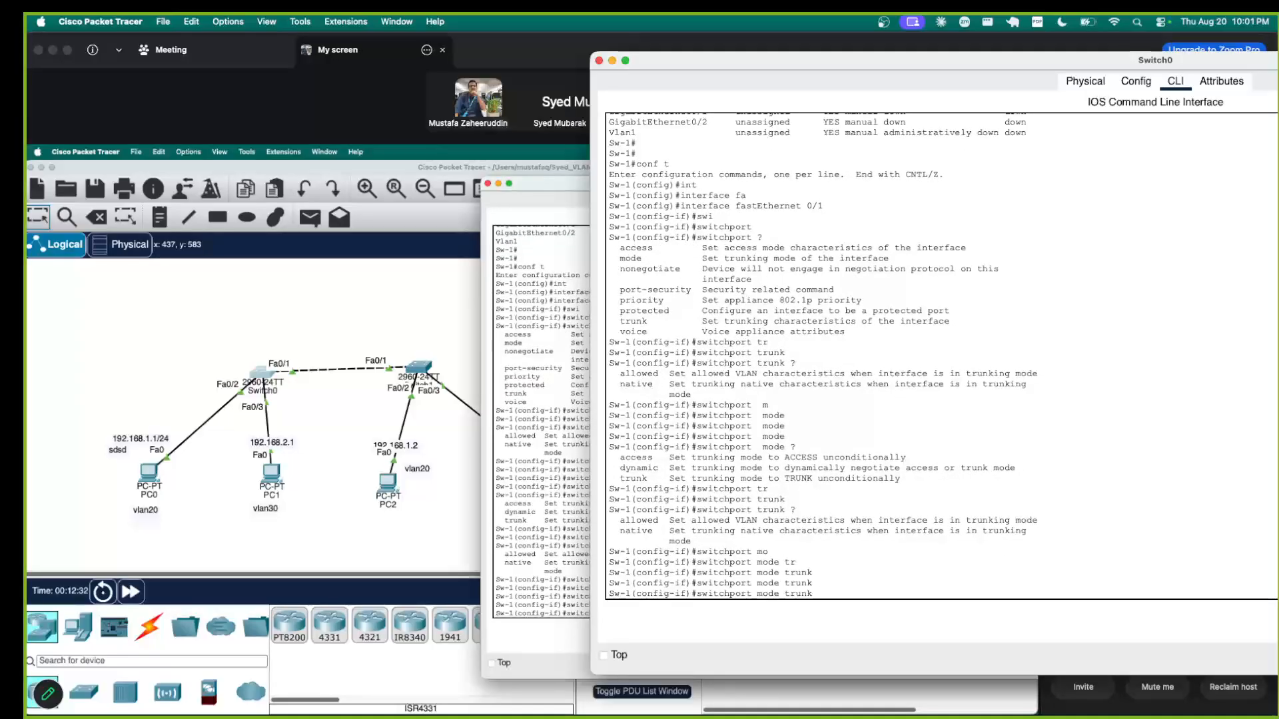
type("?")
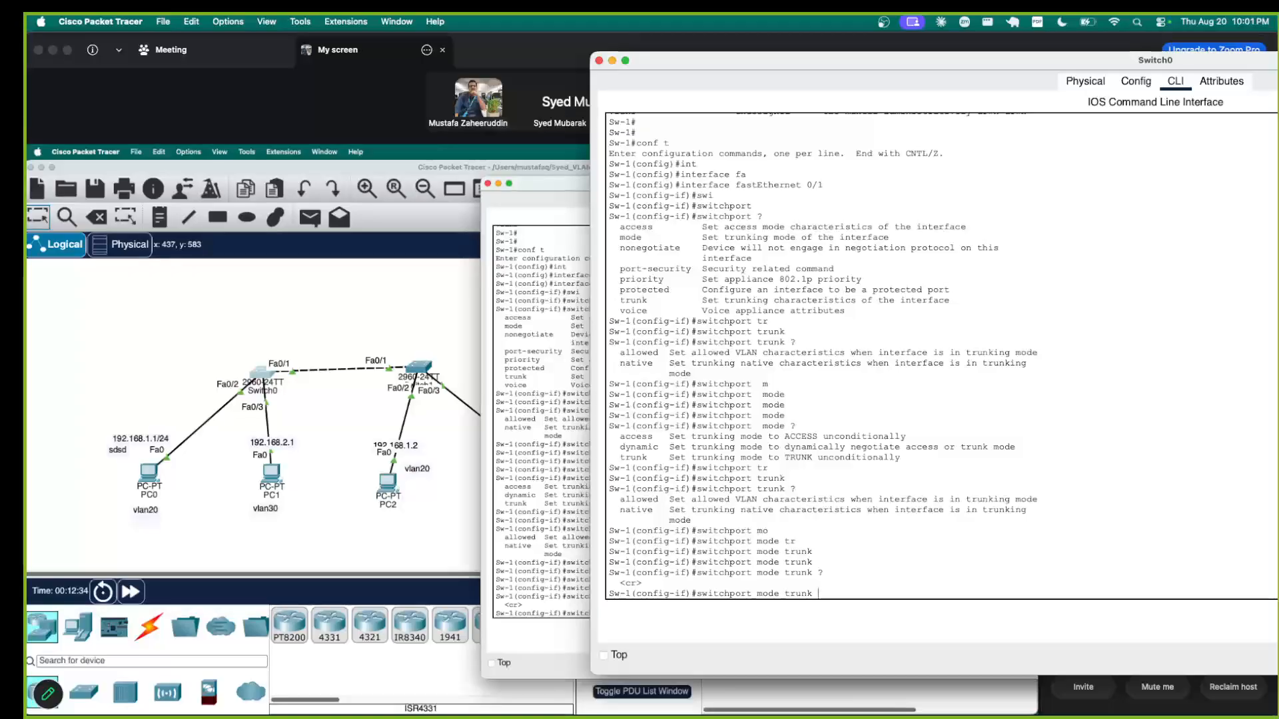
key("Return")
key("Return")
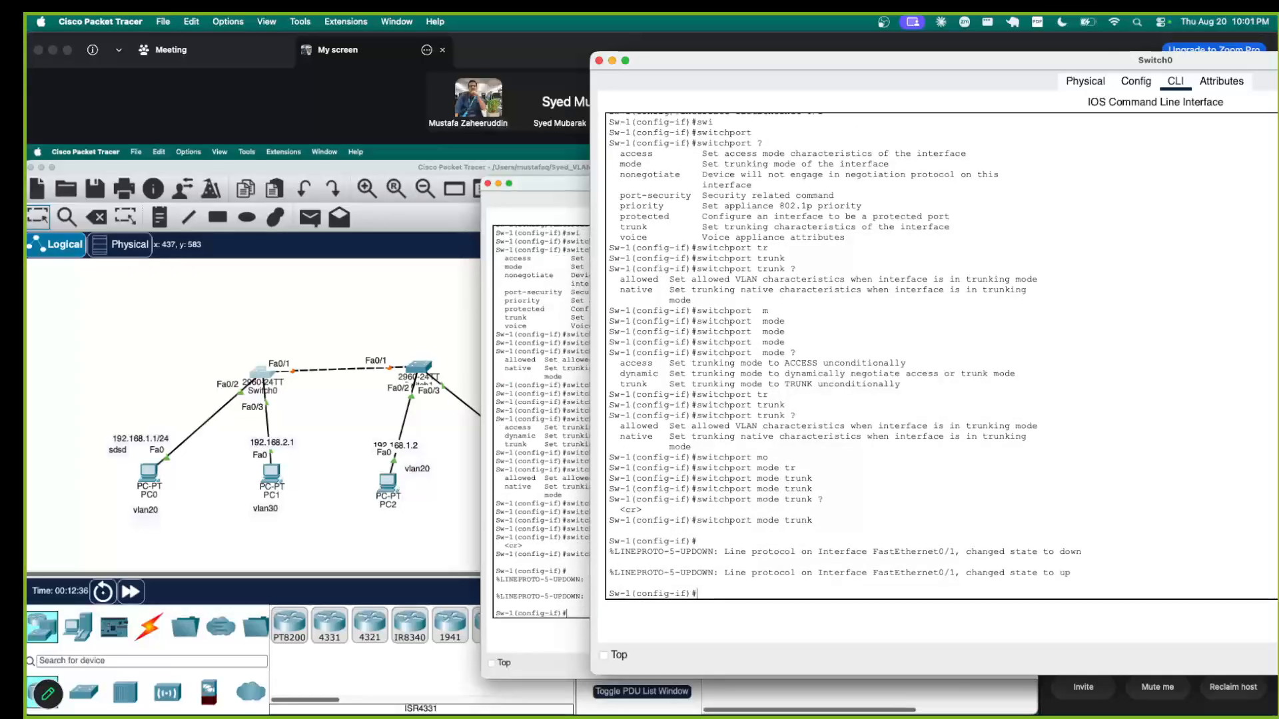
key("Return")
- Allow VLANs 20 and 30 on the trunk with switchport trunk allowed vlan 20,30, consulting the command help for its options
type("s")
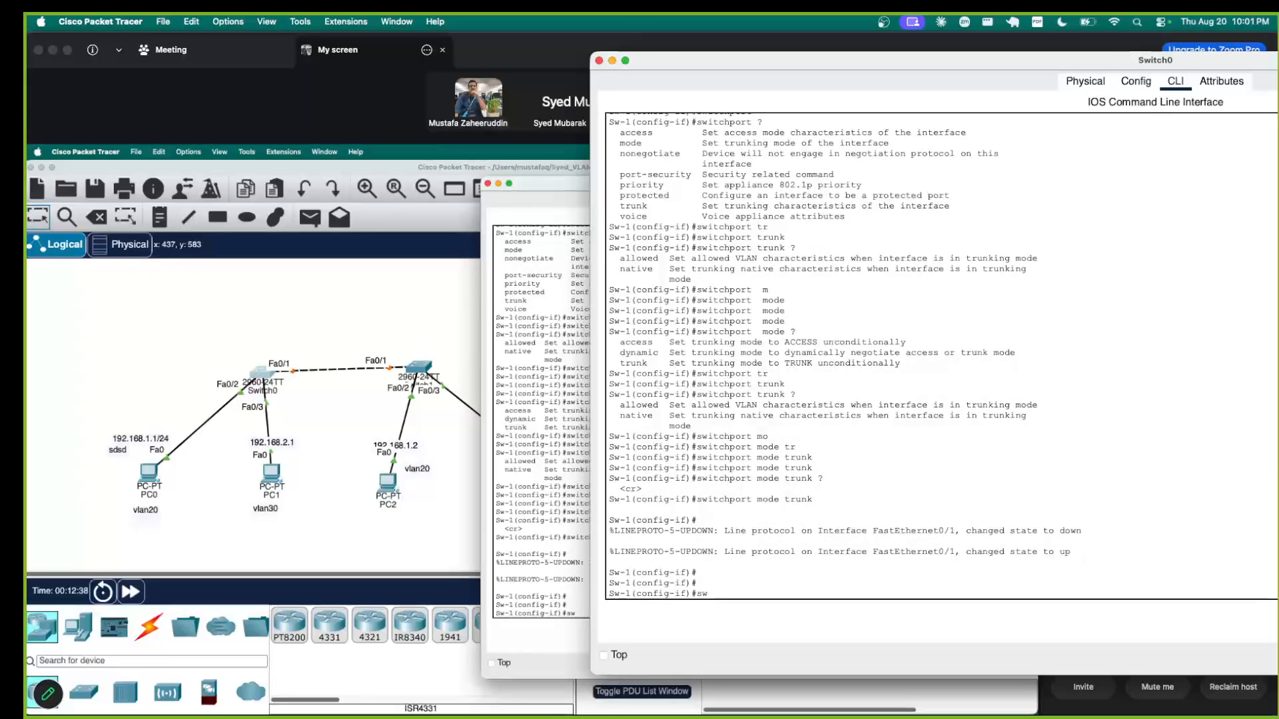
type("w")
key("Tab")
type("t")
key("Tab")
key("Tab")
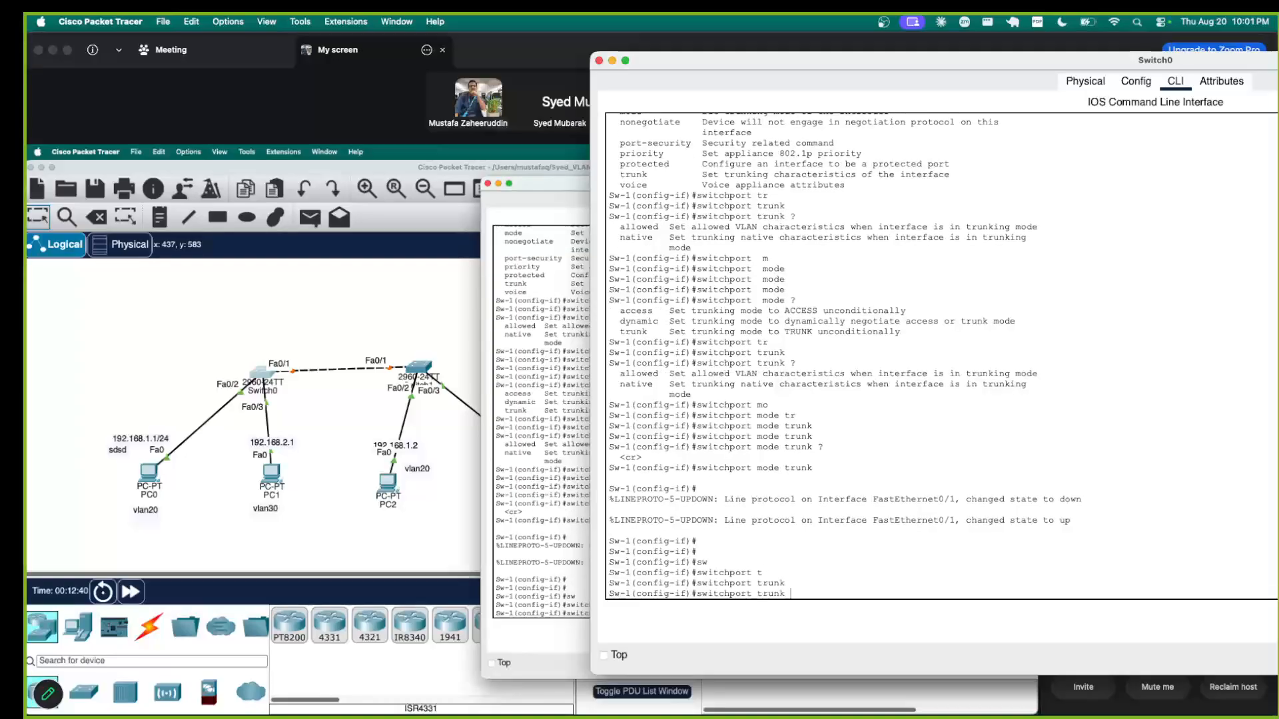
type("?")
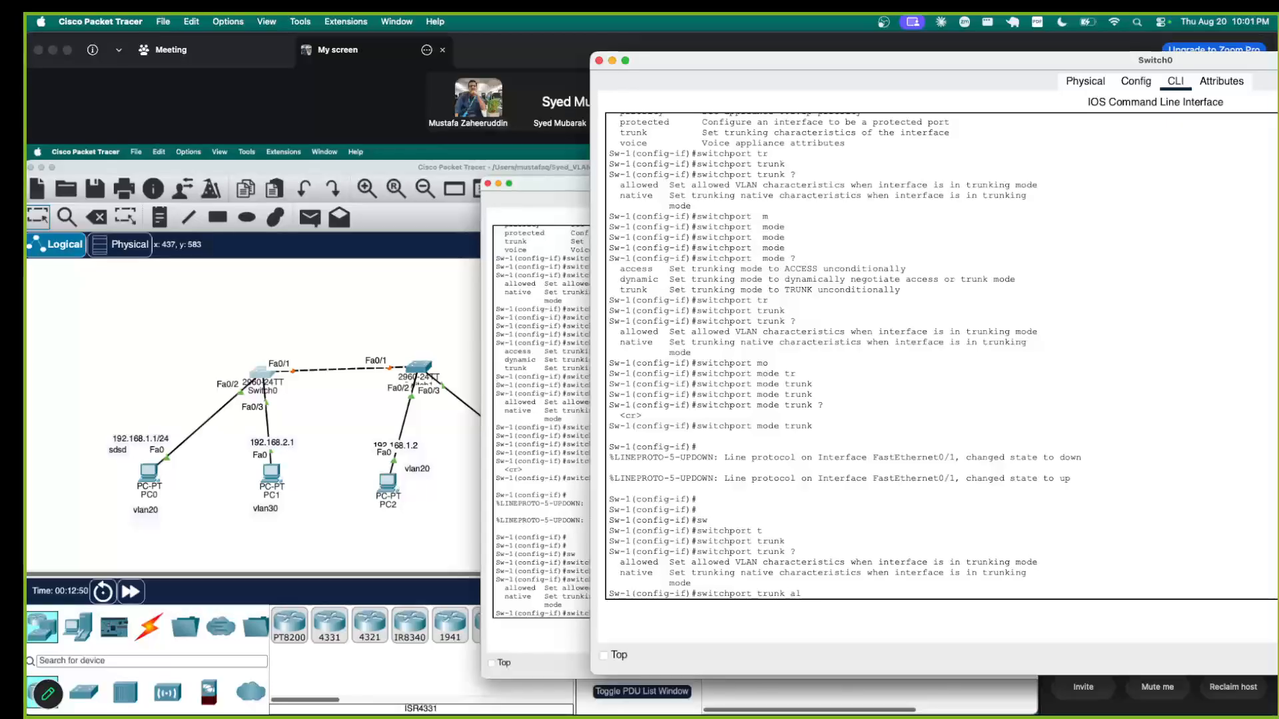
type("al")
key("Tab")
key("Tab")
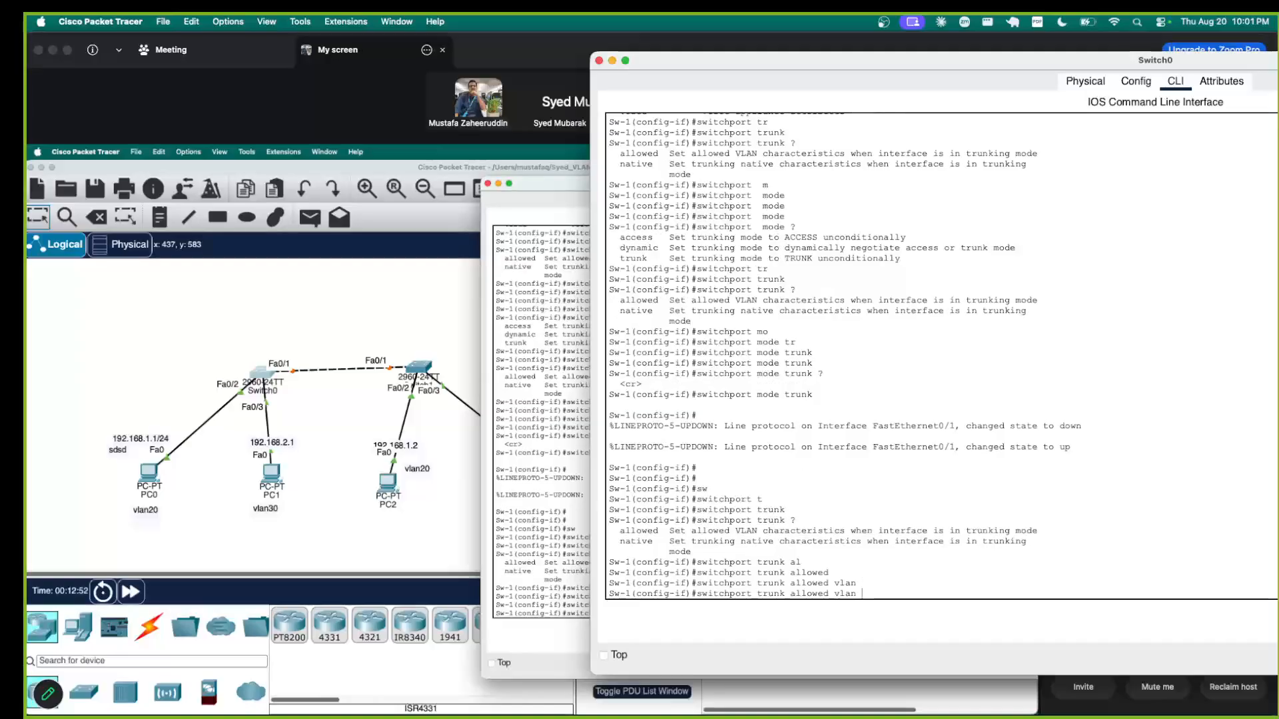
type("?")
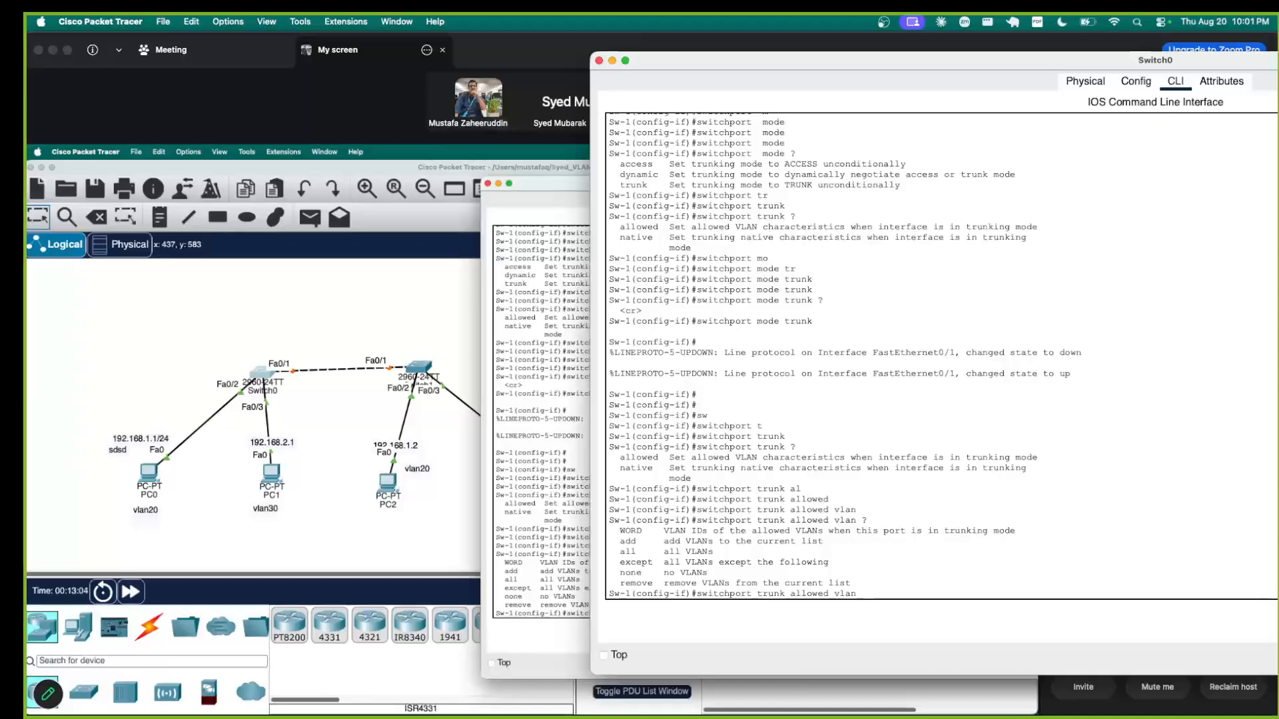
type("20,30")
key("Return")
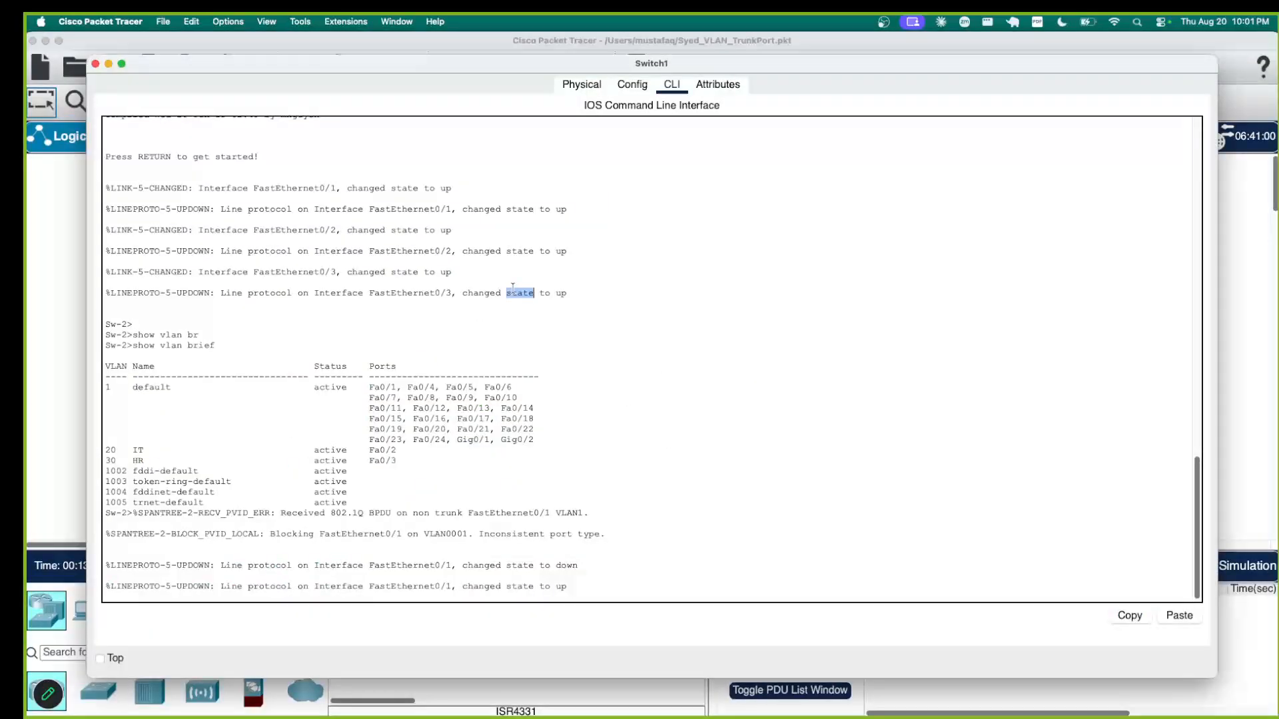
- Enter privileged EXEC mode on Switch1 with en and open global configuration mode with conf t
key("Return")
key("Return")
key("Return")
key("Return")
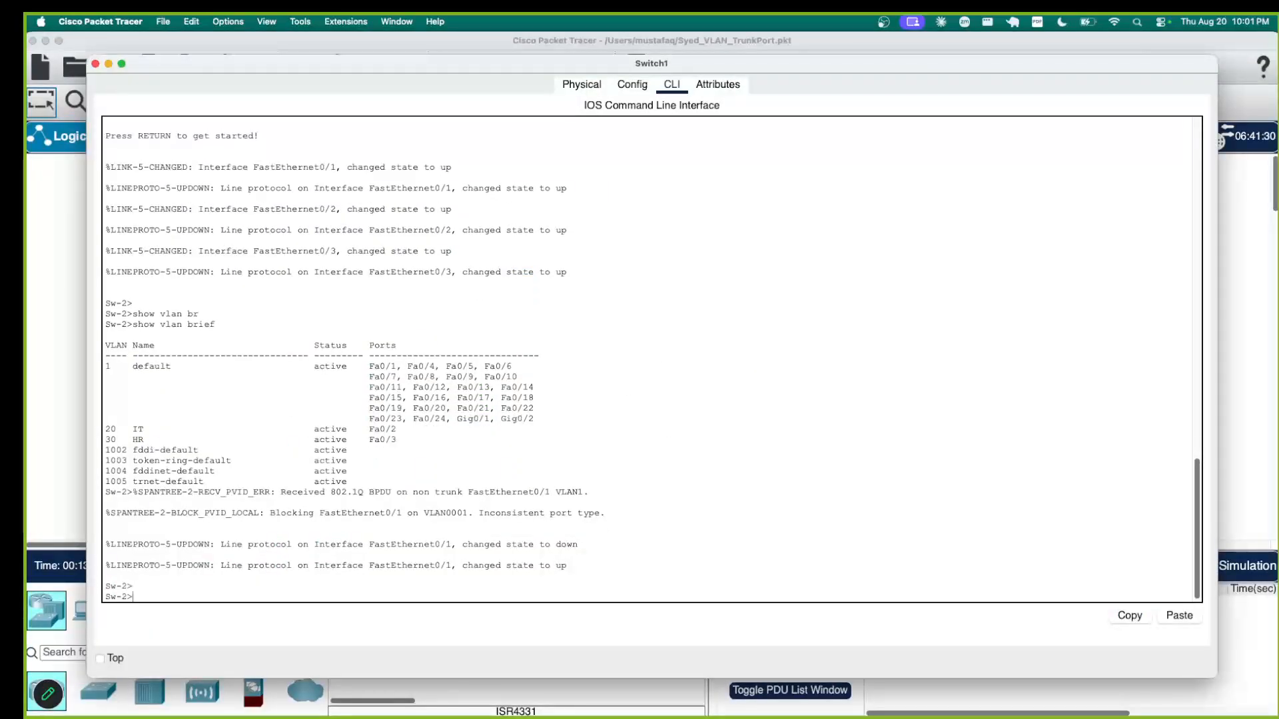
type("en")
key("Return")
key("Return")
key("Return")
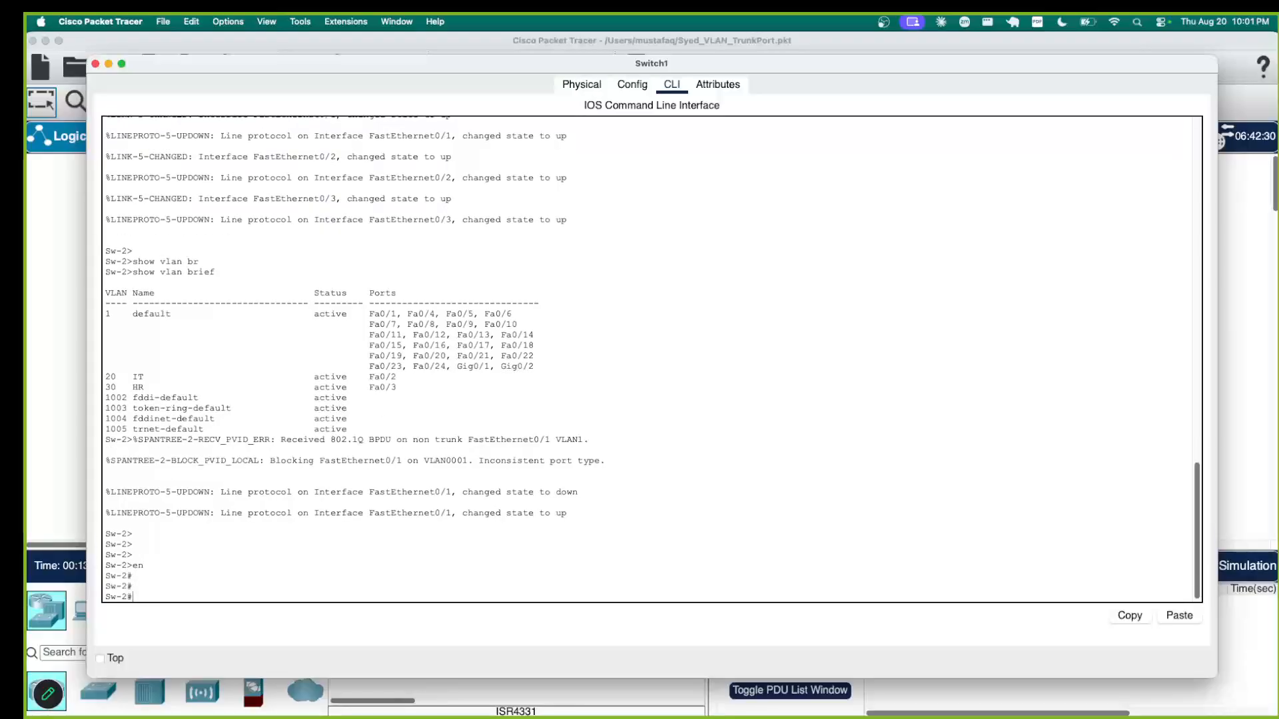
type("conf y")
key("Return")
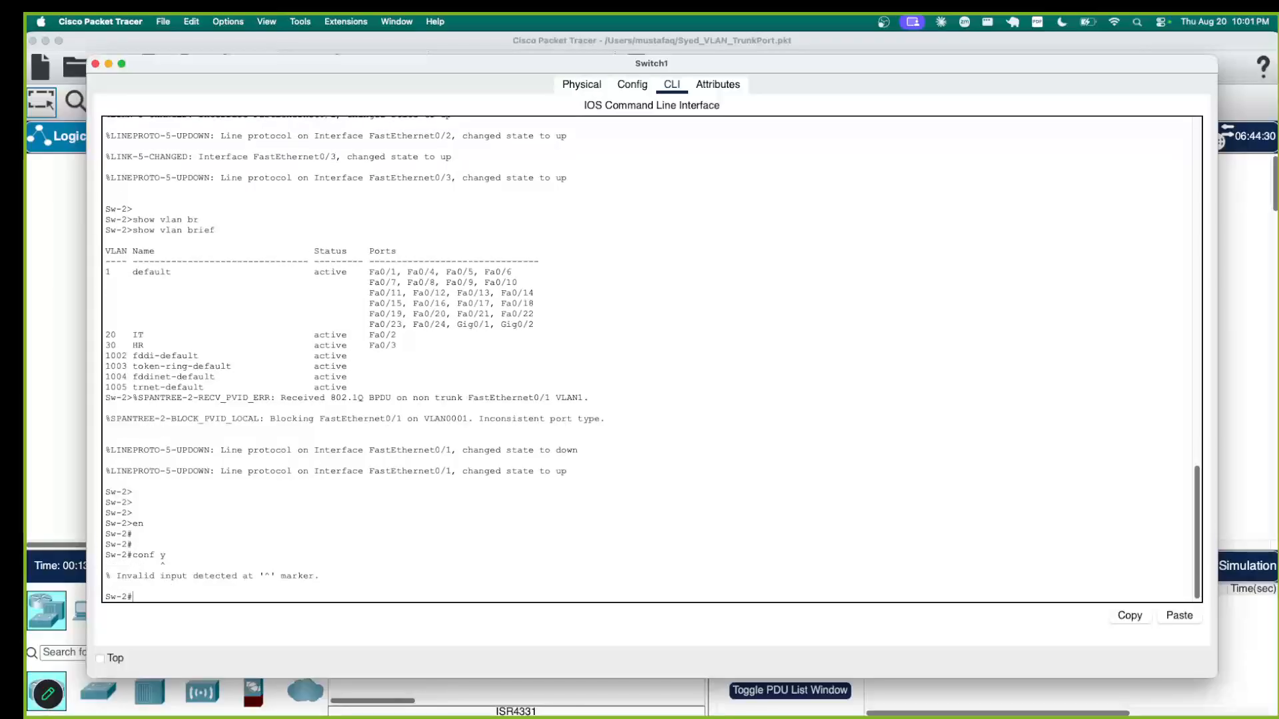
type("conf t")
key("Return")
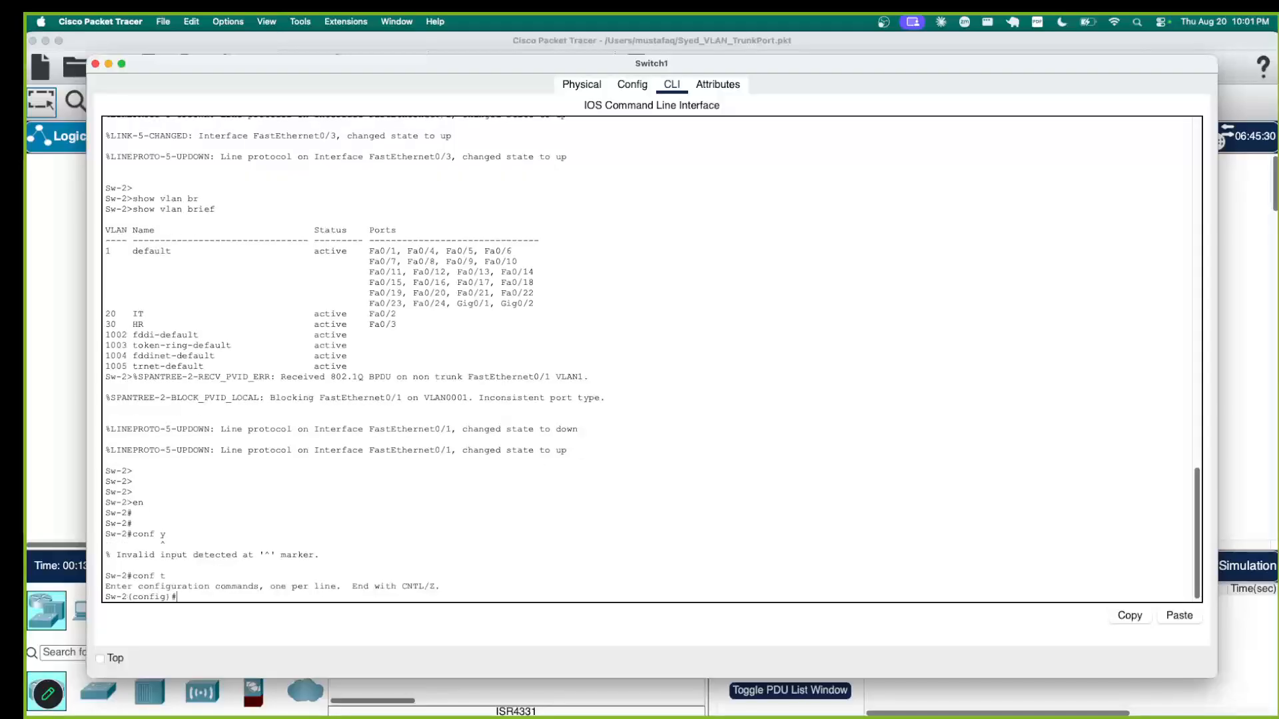
type("switc")
key("Tab")
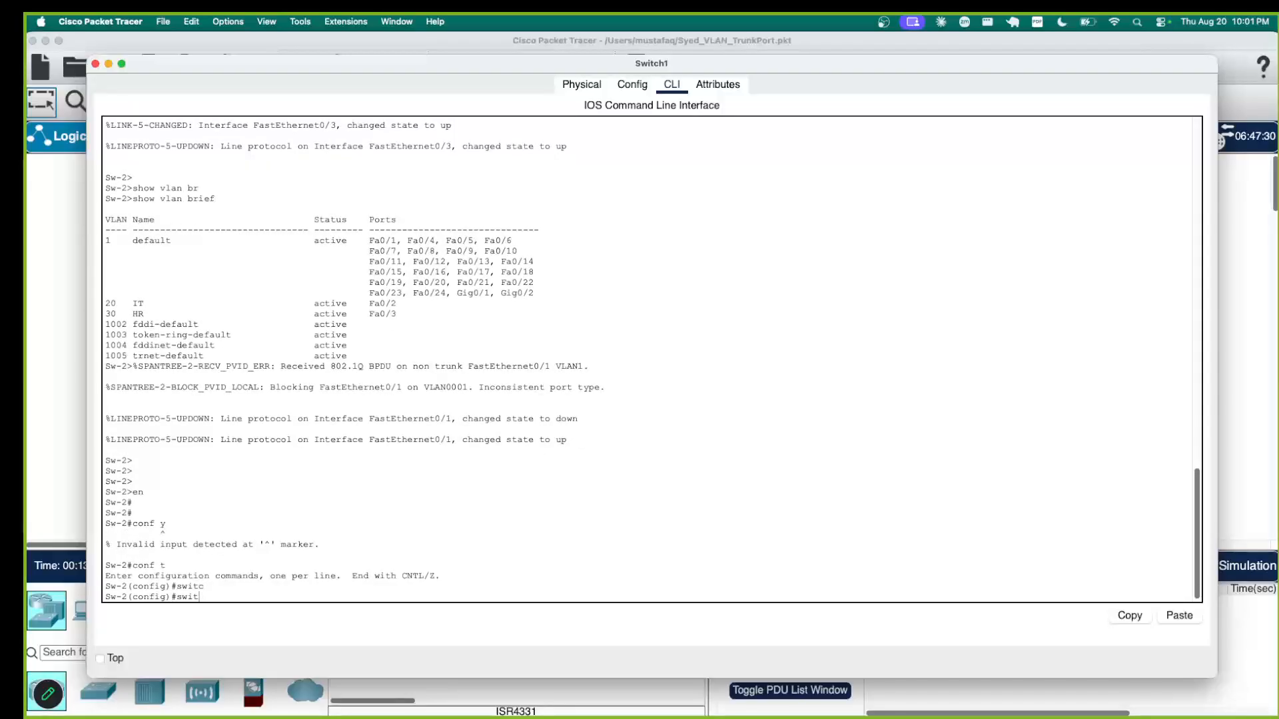
key("Tab")
key("BackSpace")
key("BackSpace")
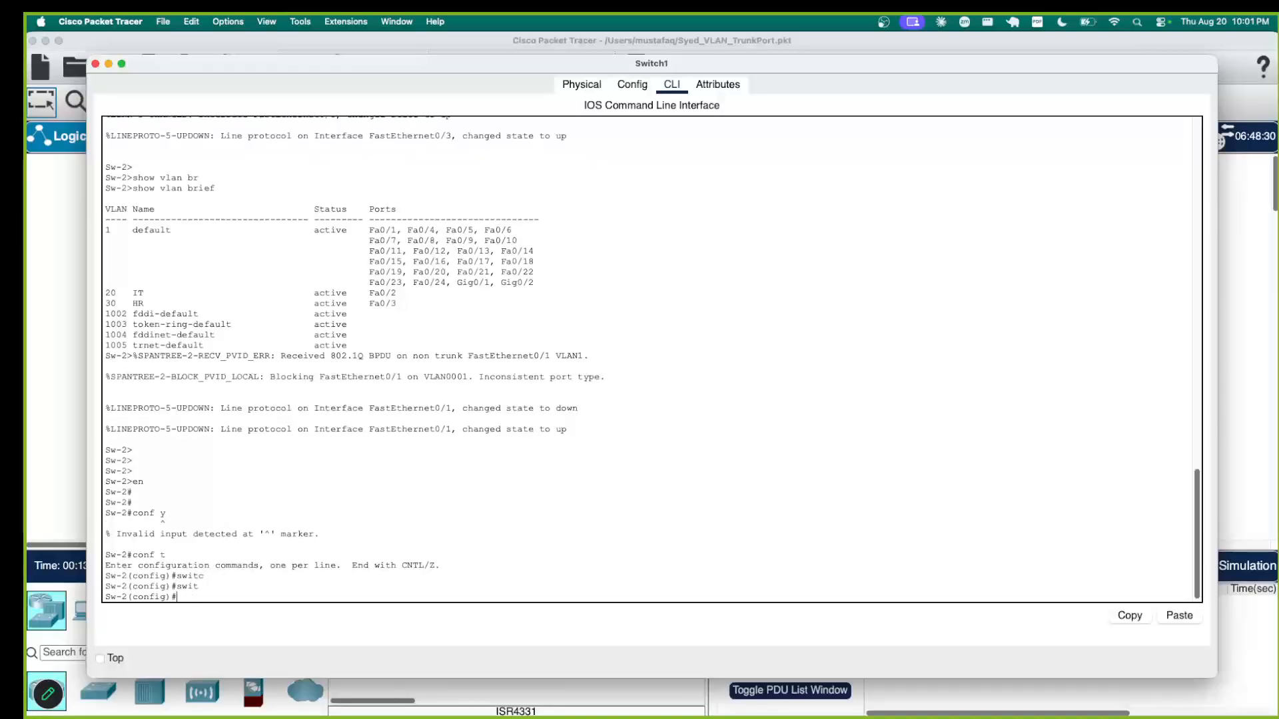
- Enter interface configuration for Switch1's inter-switch port with interface fa0/1
type("int")
key("Tab")
type("fa0/1")
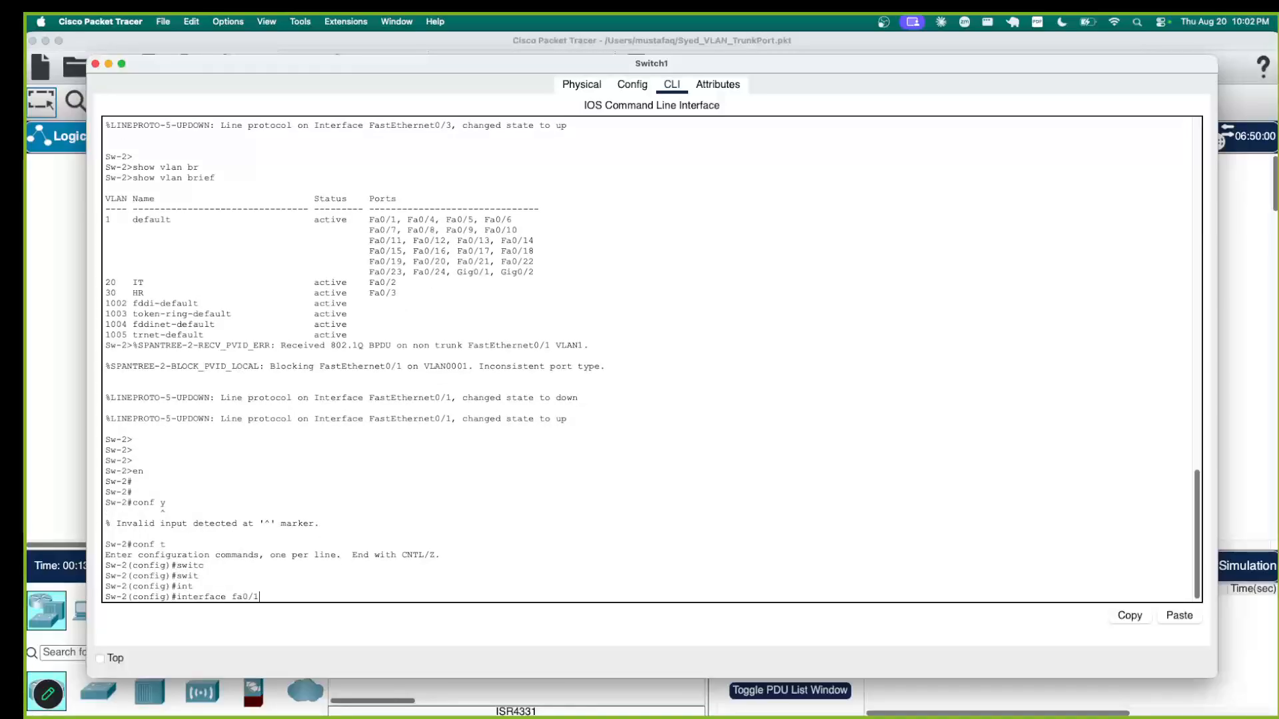
key("Return")
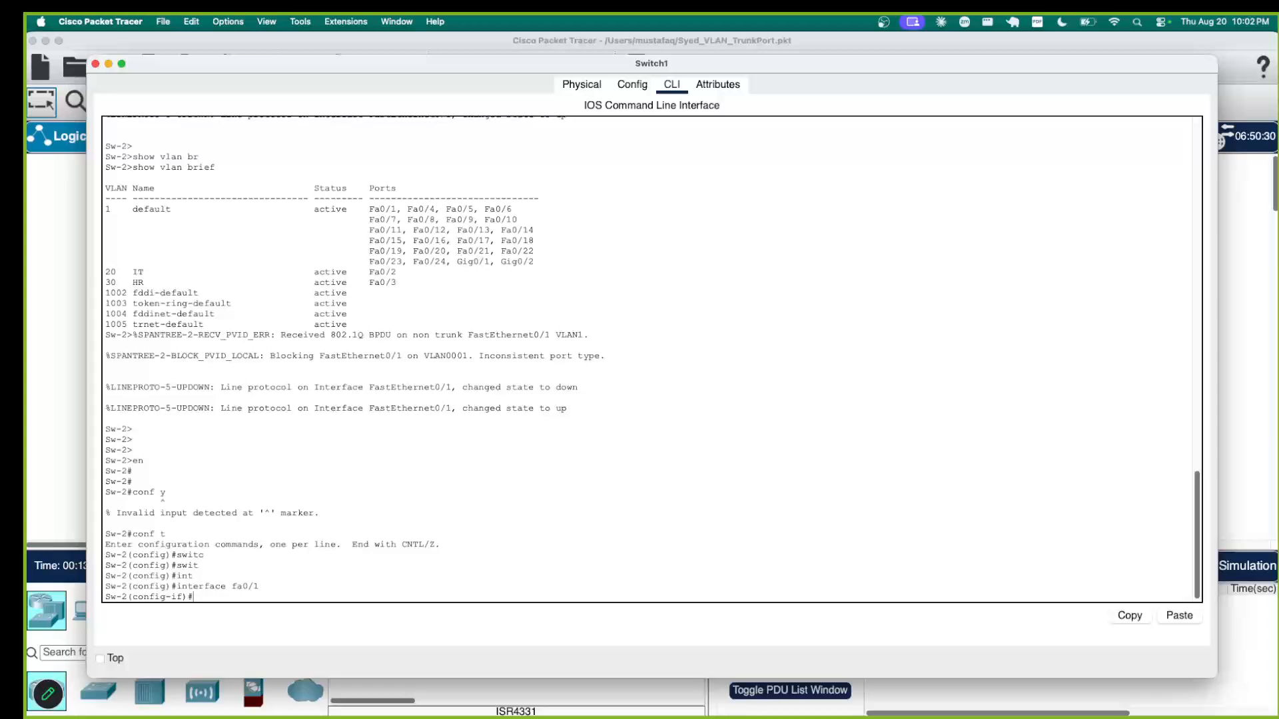
- Set Switch1's FastEthernet 0/1 to trunking with switchport mode trunk
type("sw")
key("Tab")
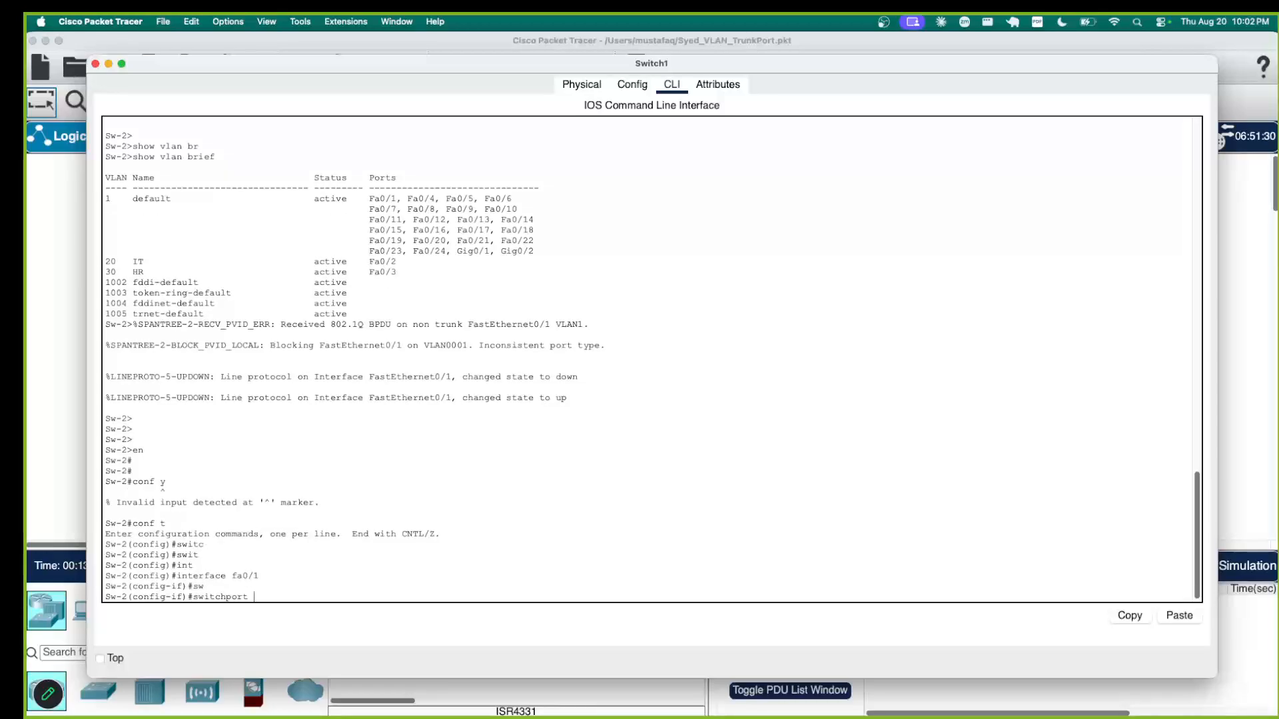
type("m")
key("Tab")
type("tr")
key("Tab")
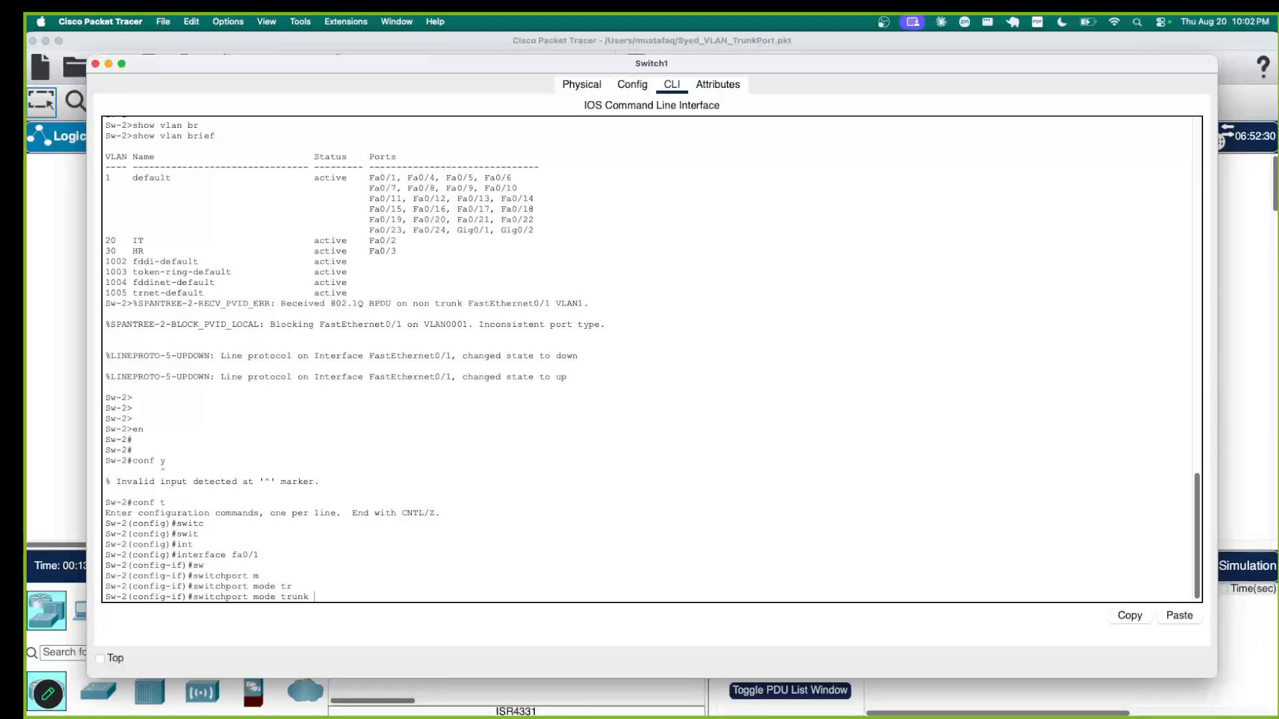
key("Return")
- Begin another interface command on Switch1 with the switchport keyword, leaving it pending
type("s")
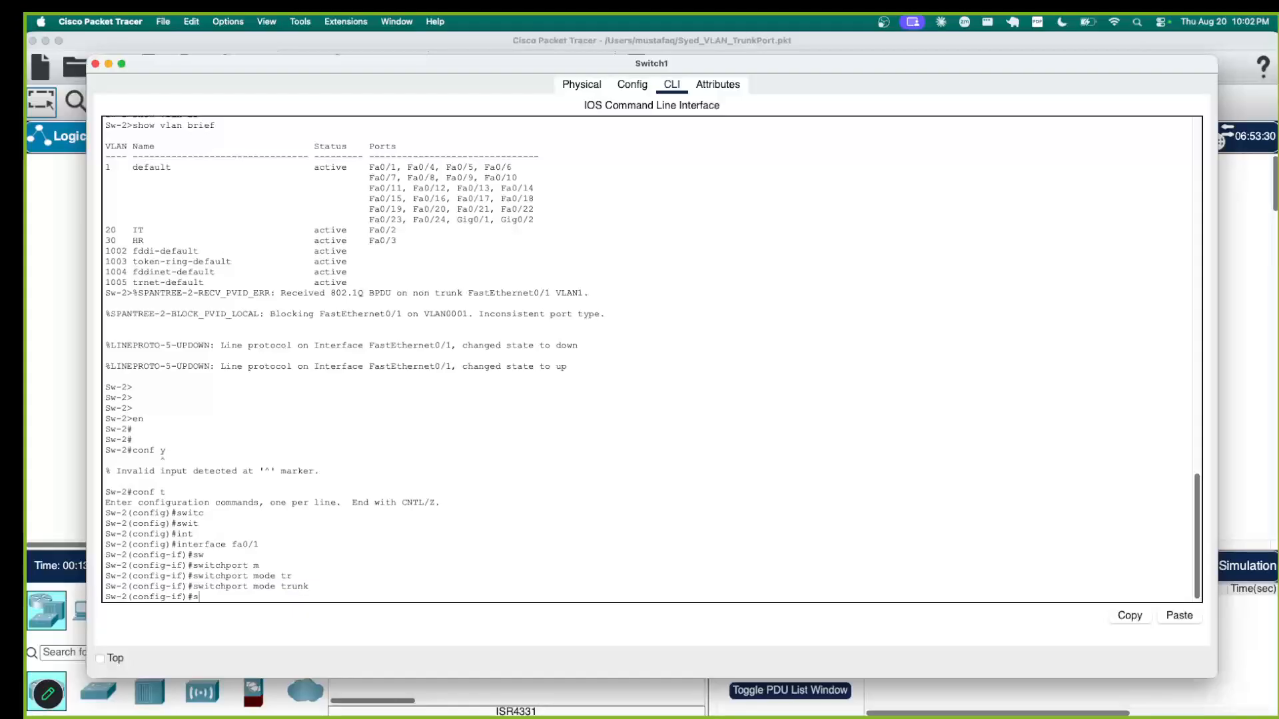
type("w")
key("Tab")
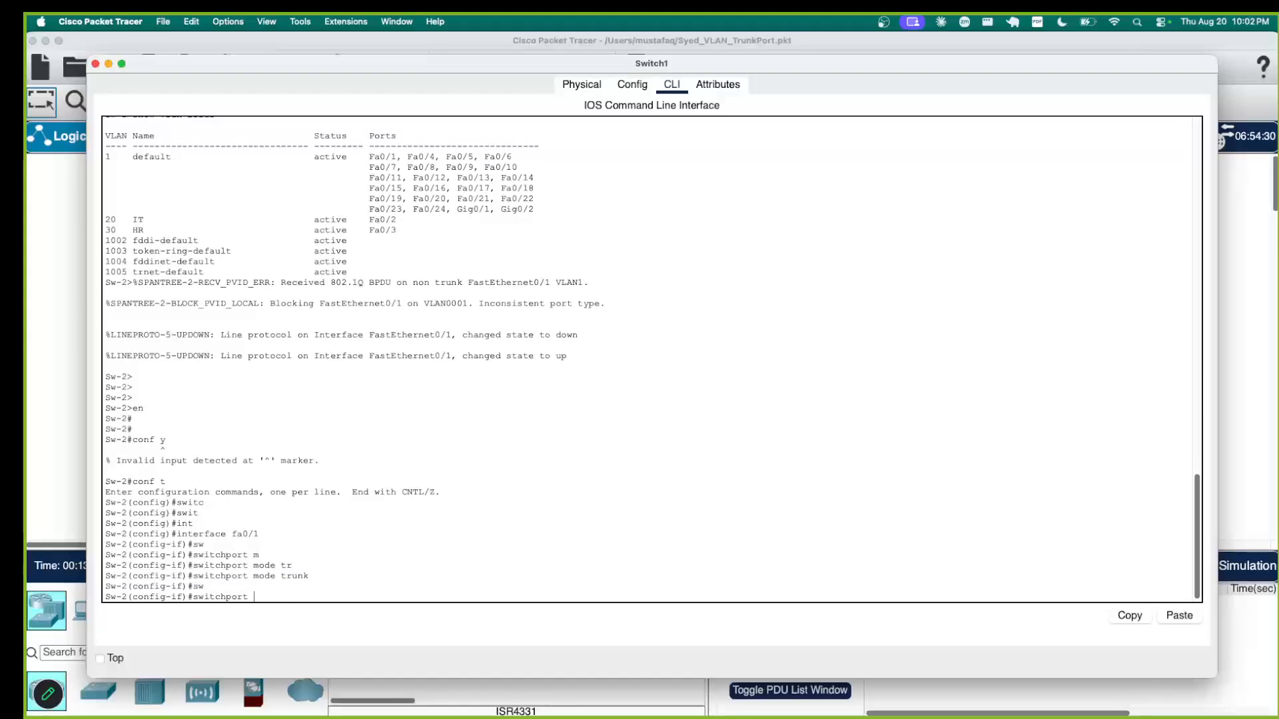
- Review the topology, then examine Switch0's switchport trunk allowed vlan 20,30 command and the add option in its help listing
left_click(96, 63)
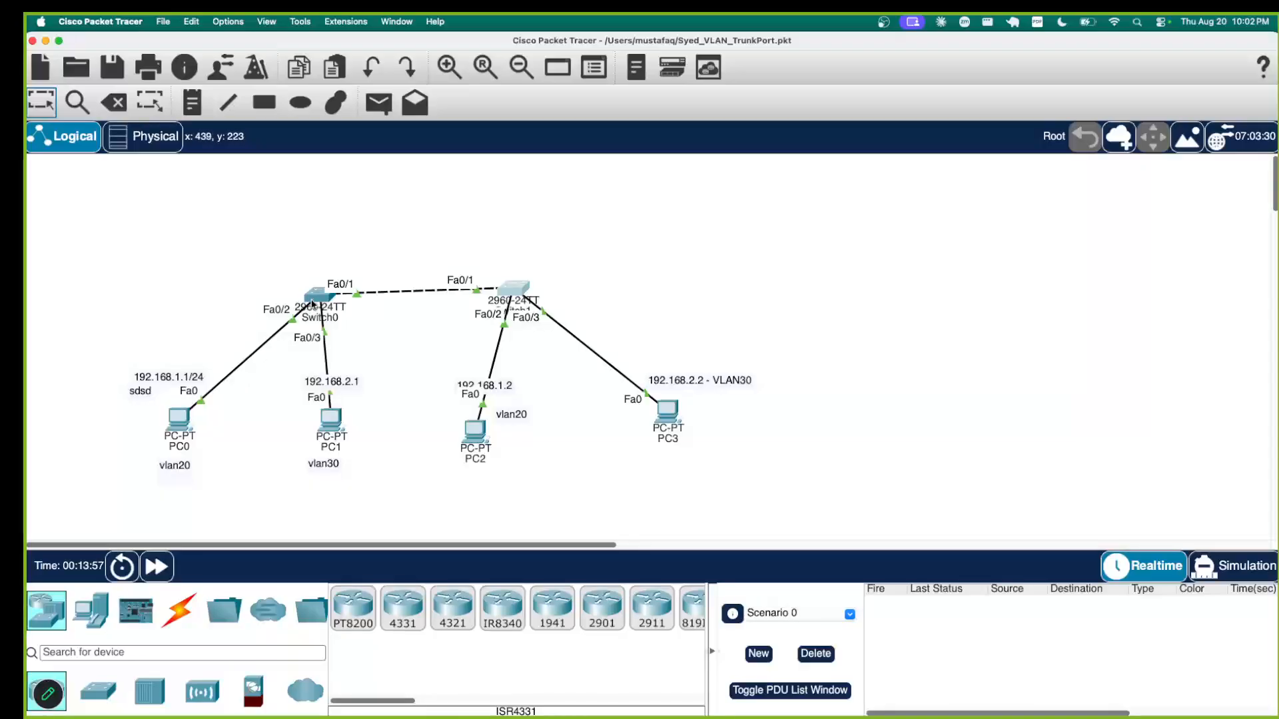
mouse_move(313, 303)
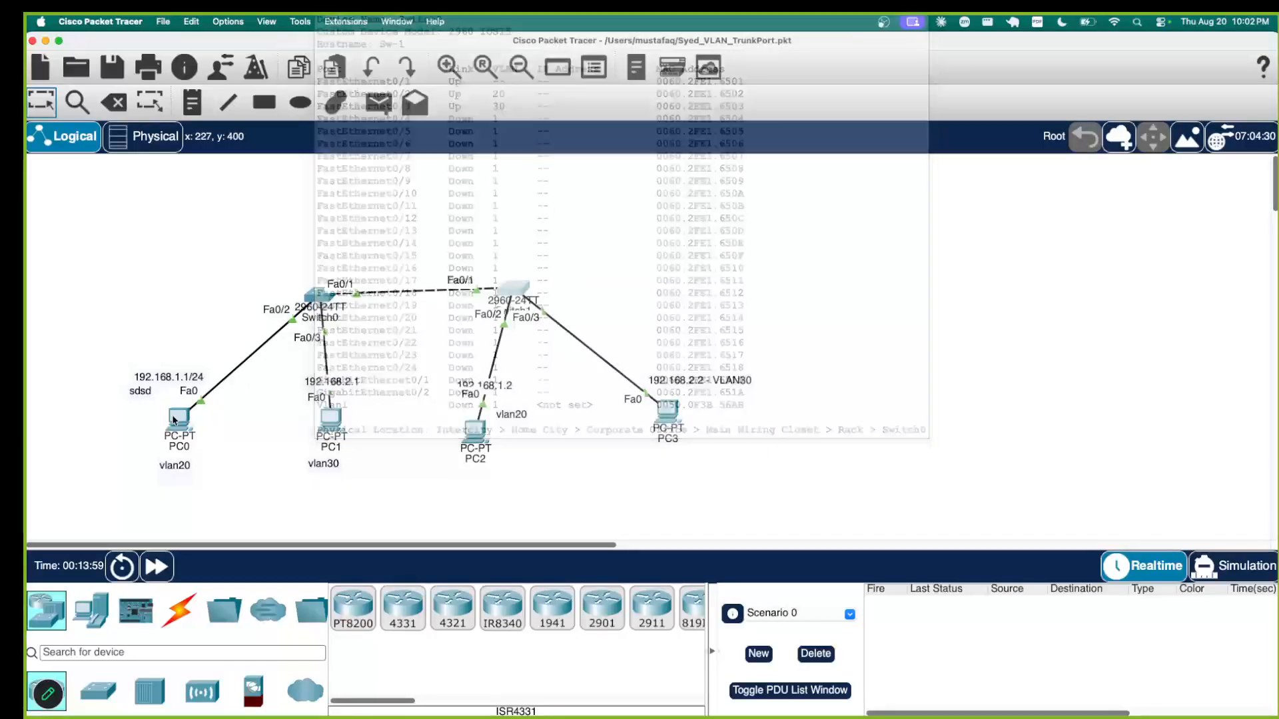
mouse_move(173, 419)
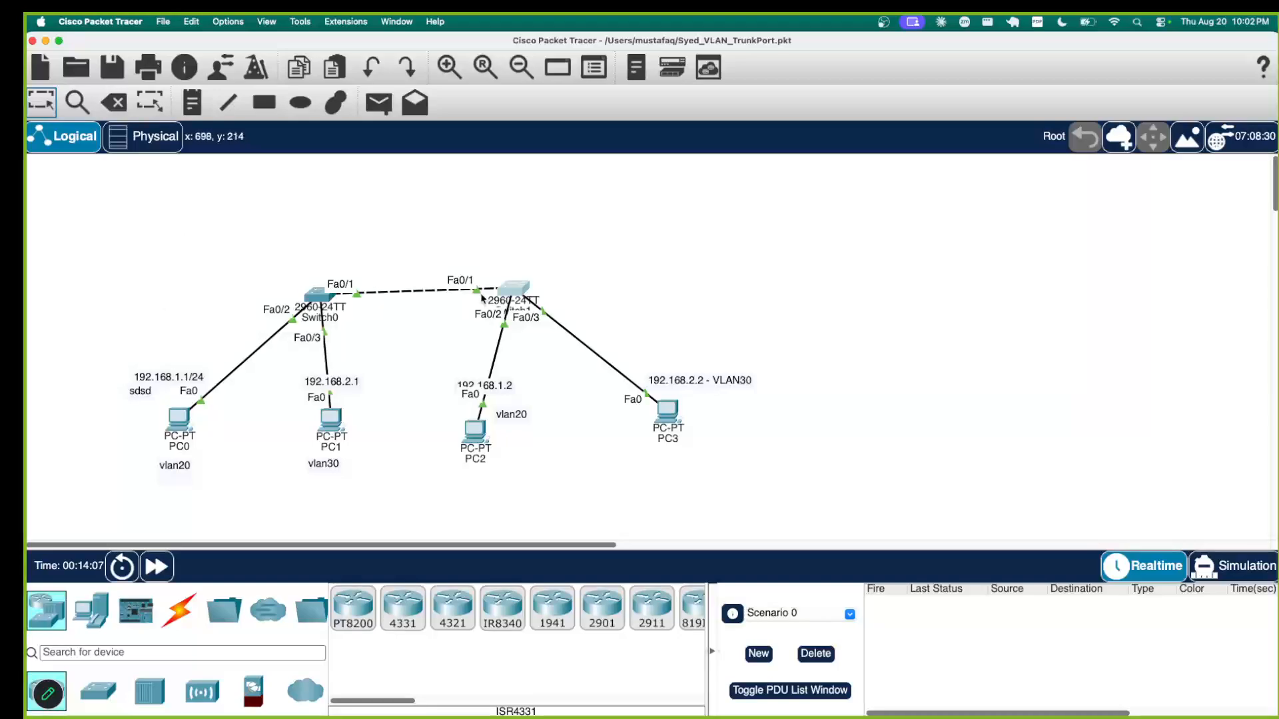
mouse_move(499, 291)
left_click(323, 297)
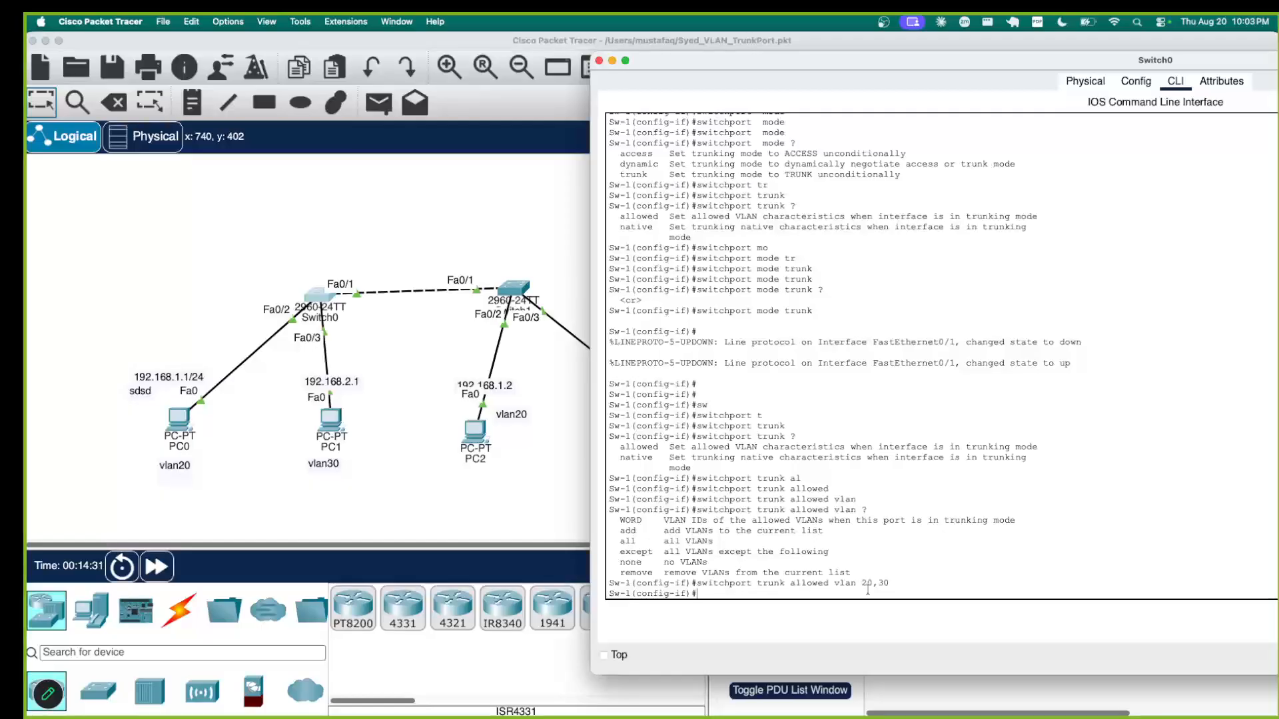
left_click_drag(890, 583, 700, 587)
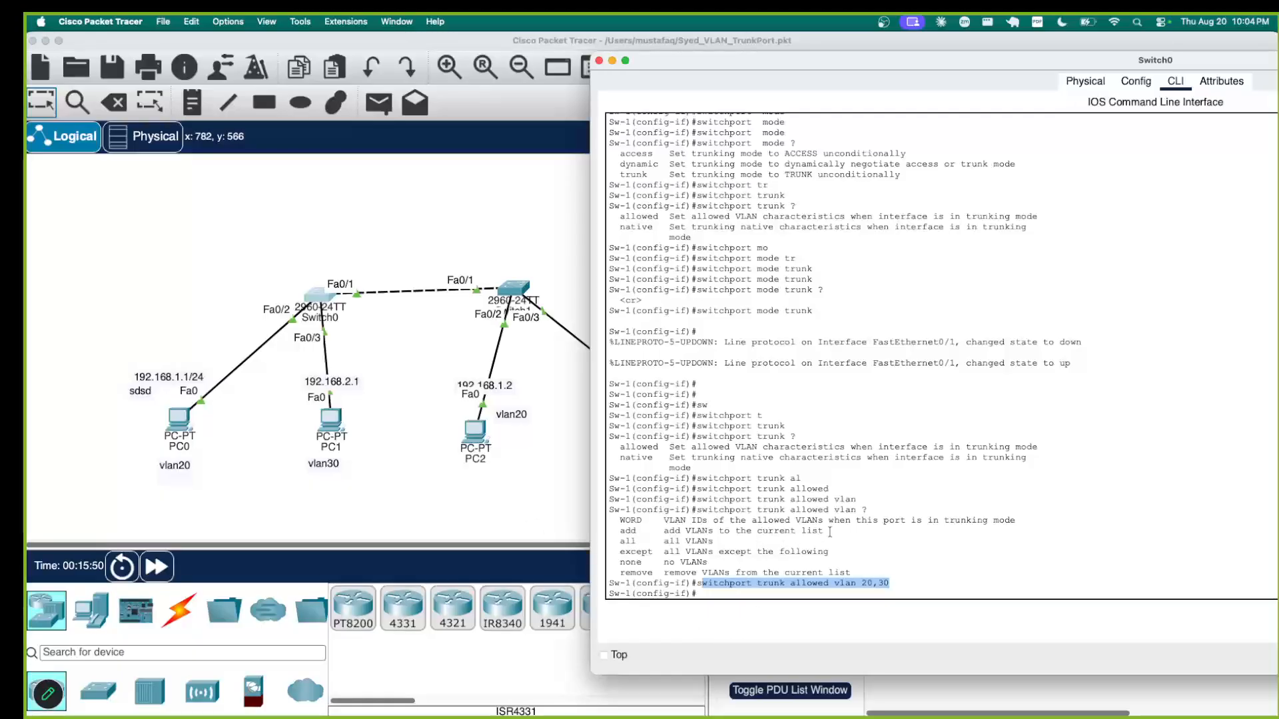
left_click_drag(824, 531, 665, 525)
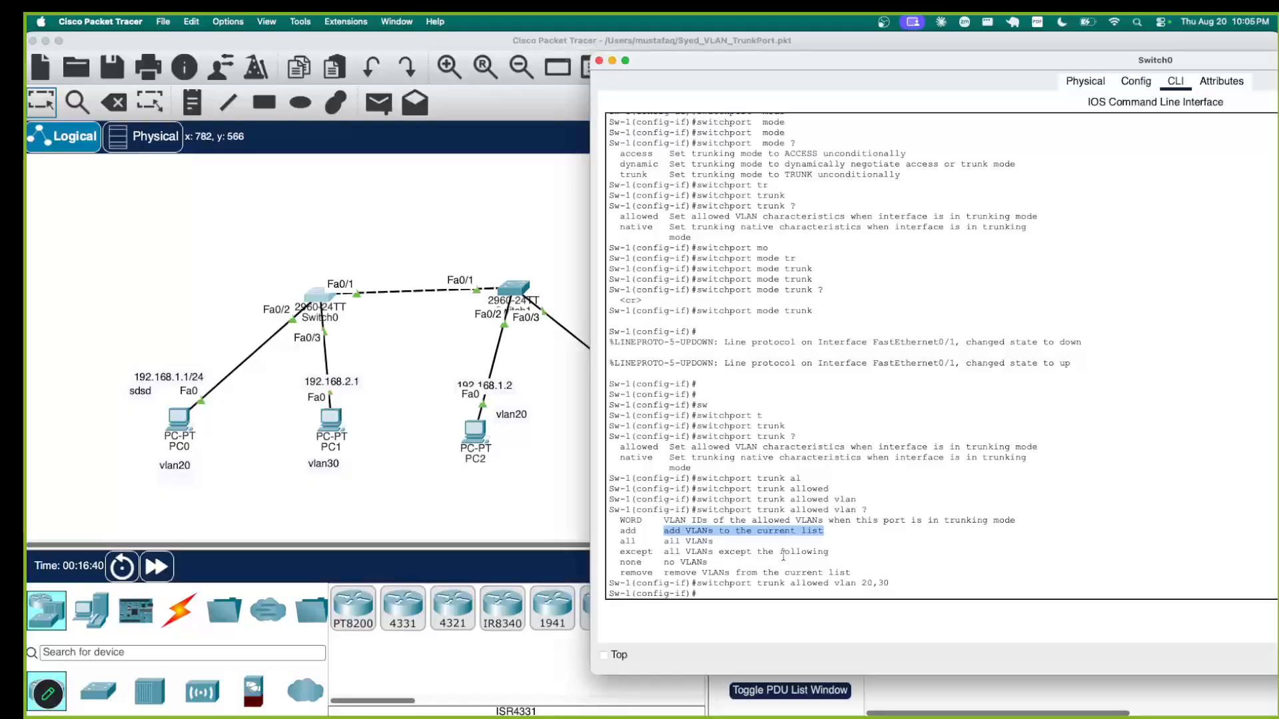
scroll(784, 556, "down", 1)
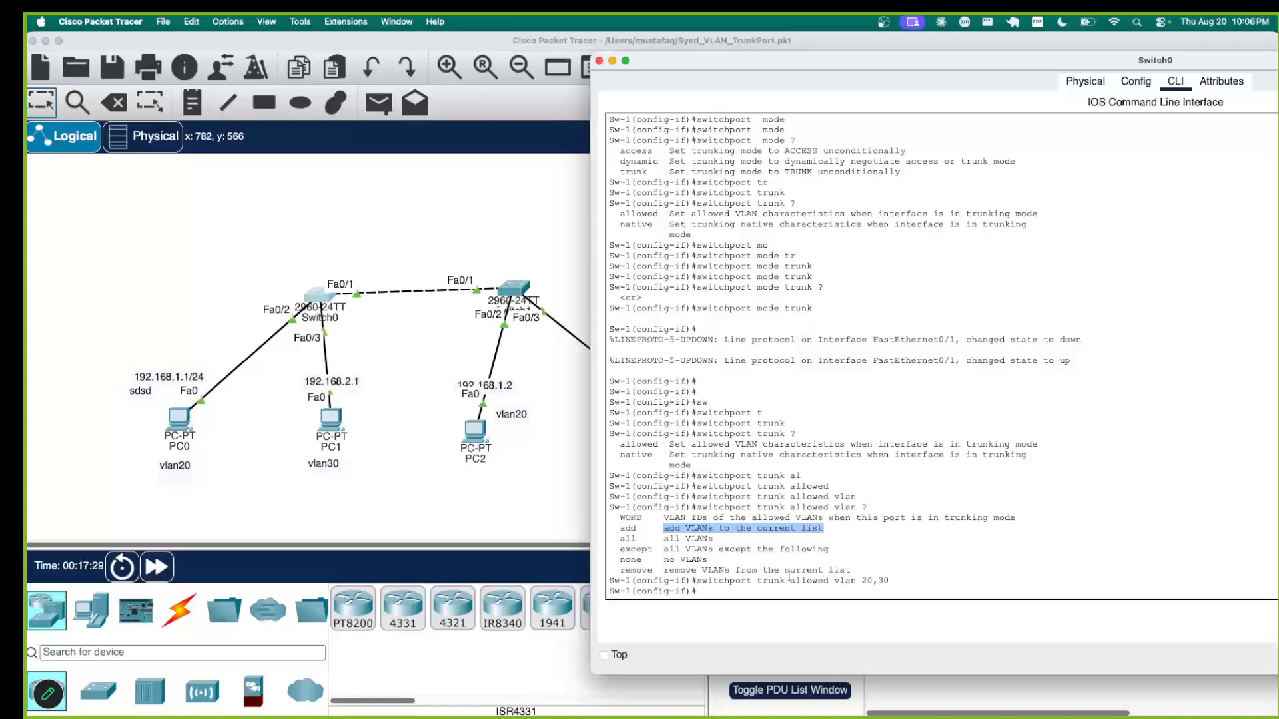
left_click(757, 584)
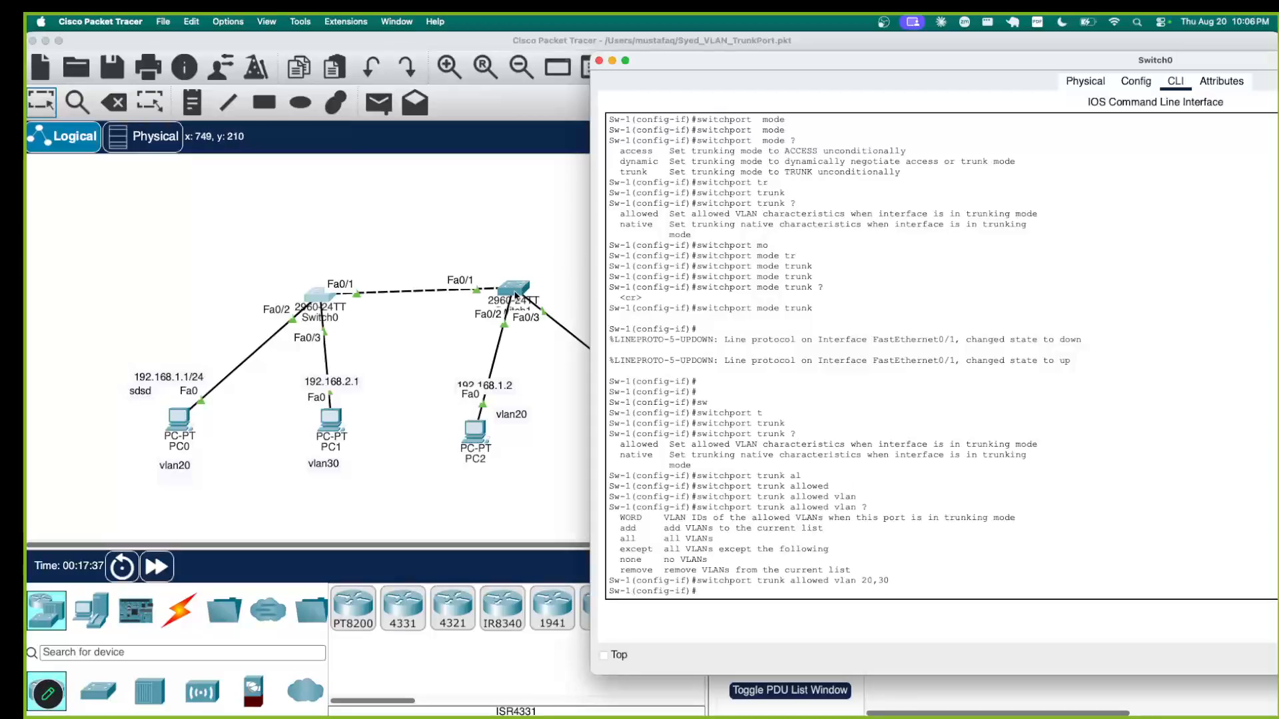
- Return to Switch1's command line and extend the pending switchport command with the trunk keyword
left_click(513, 286)
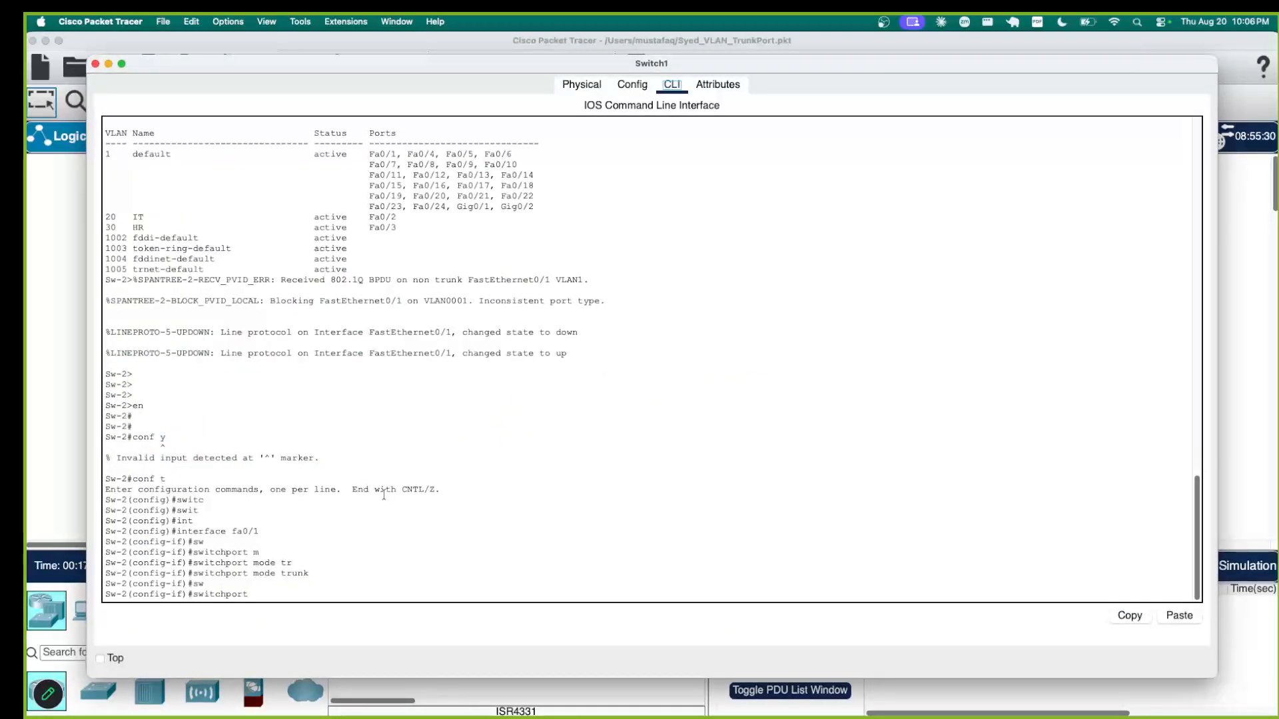
left_click(383, 496)
type("all")
key("Tab")
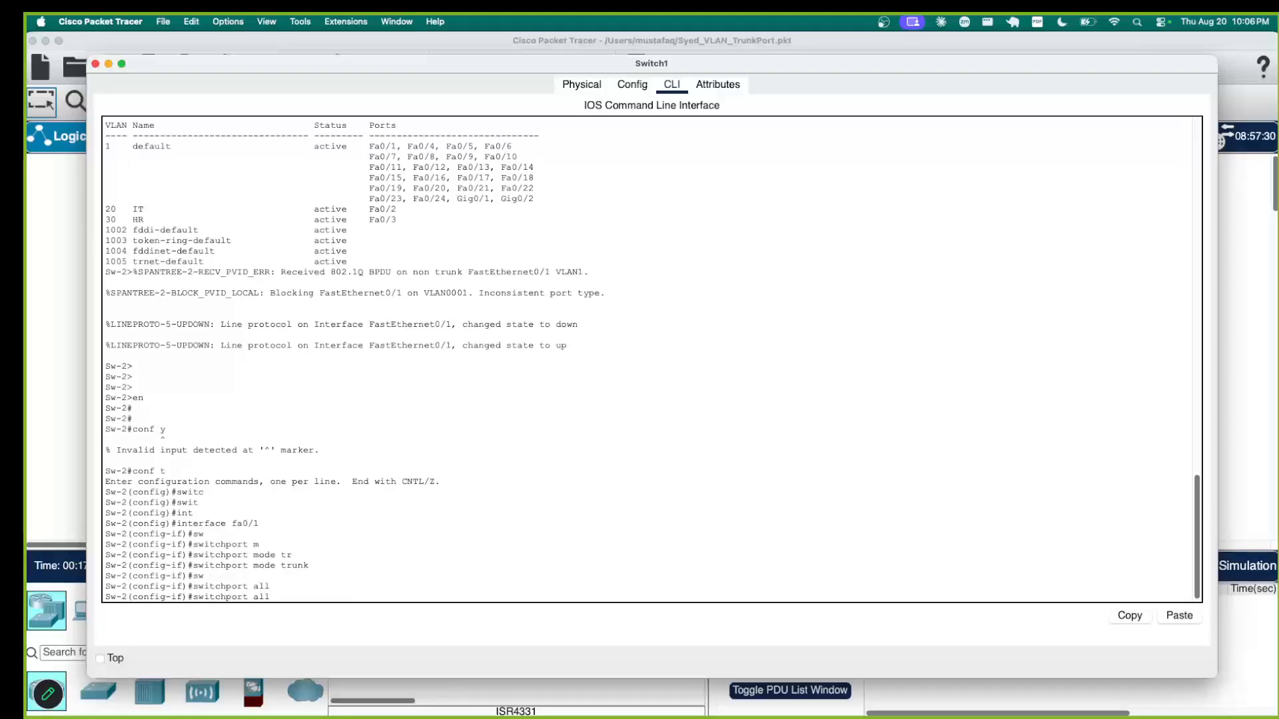
key("BackSpace")
key("BackSpace")
key("BackSpace")
key("BackSpace")
type("tchport tr")
key("Tab")
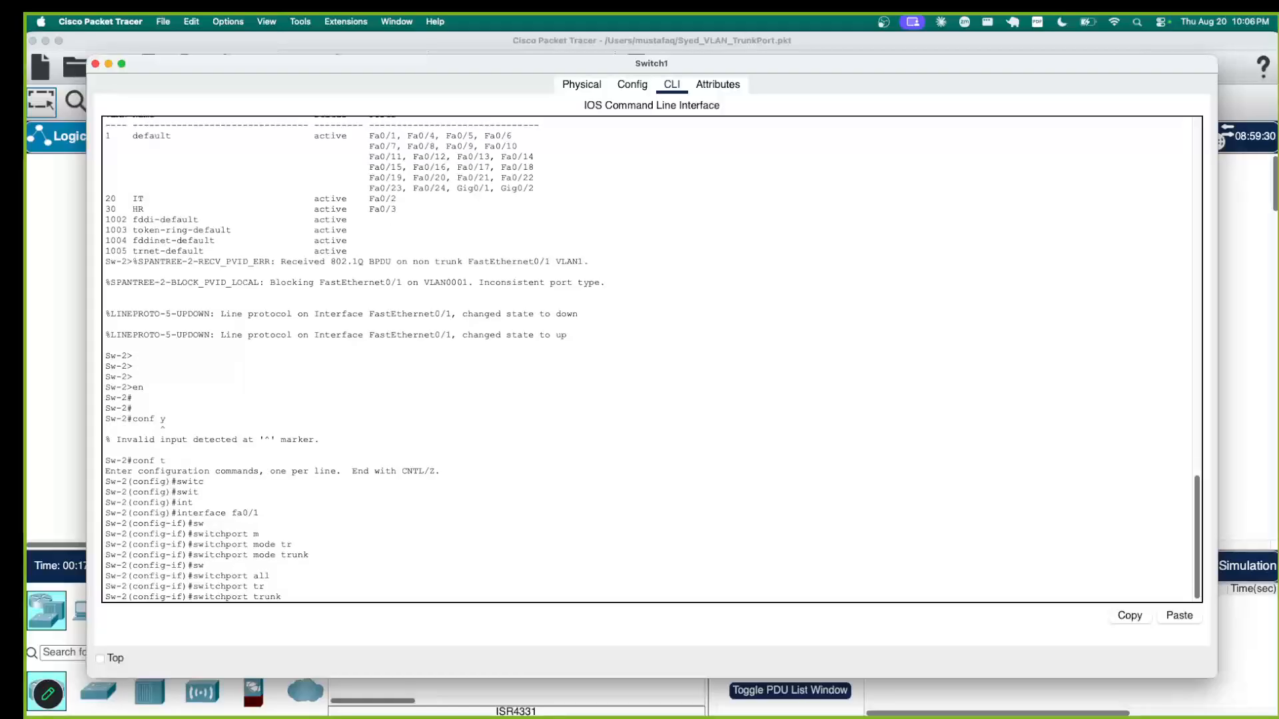
- Allow VLANs 20 and 30 on Switch1's trunk with switchport trunk allowed vlan 20,30 and leave configuration mode with end
type("ak")
key("Tab")
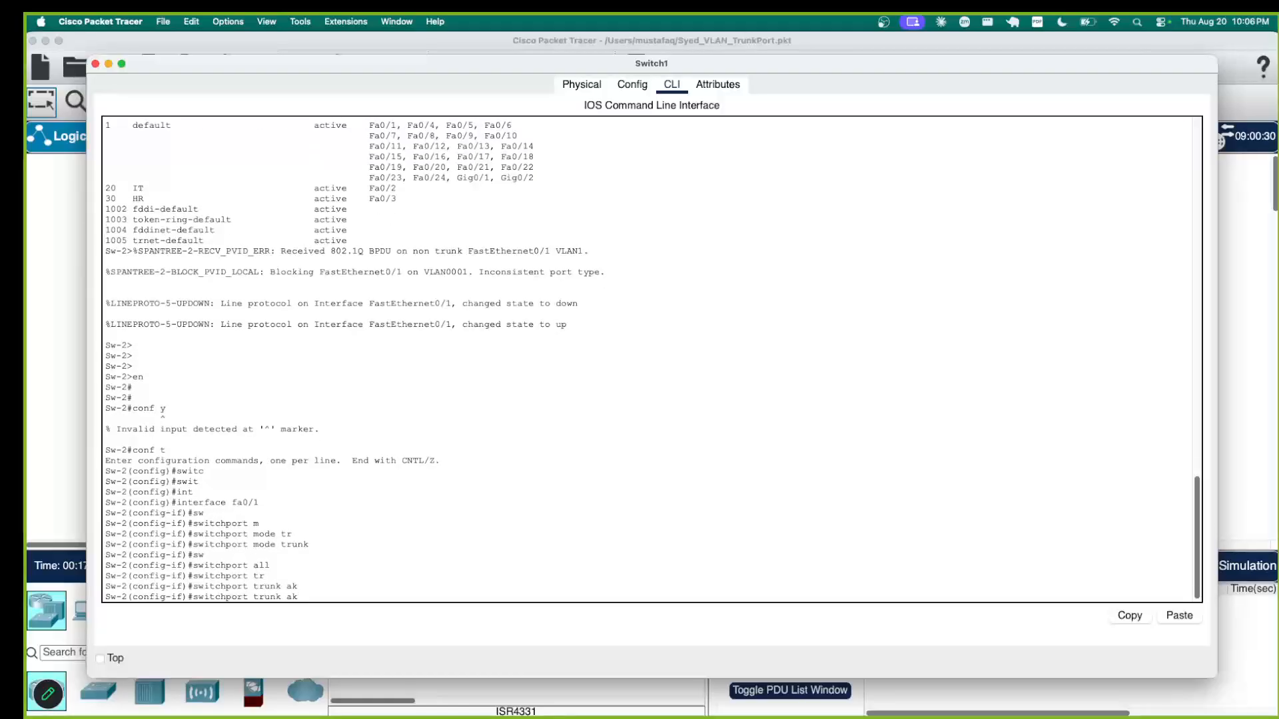
key("BackSpace")
type("l")
key("Tab")
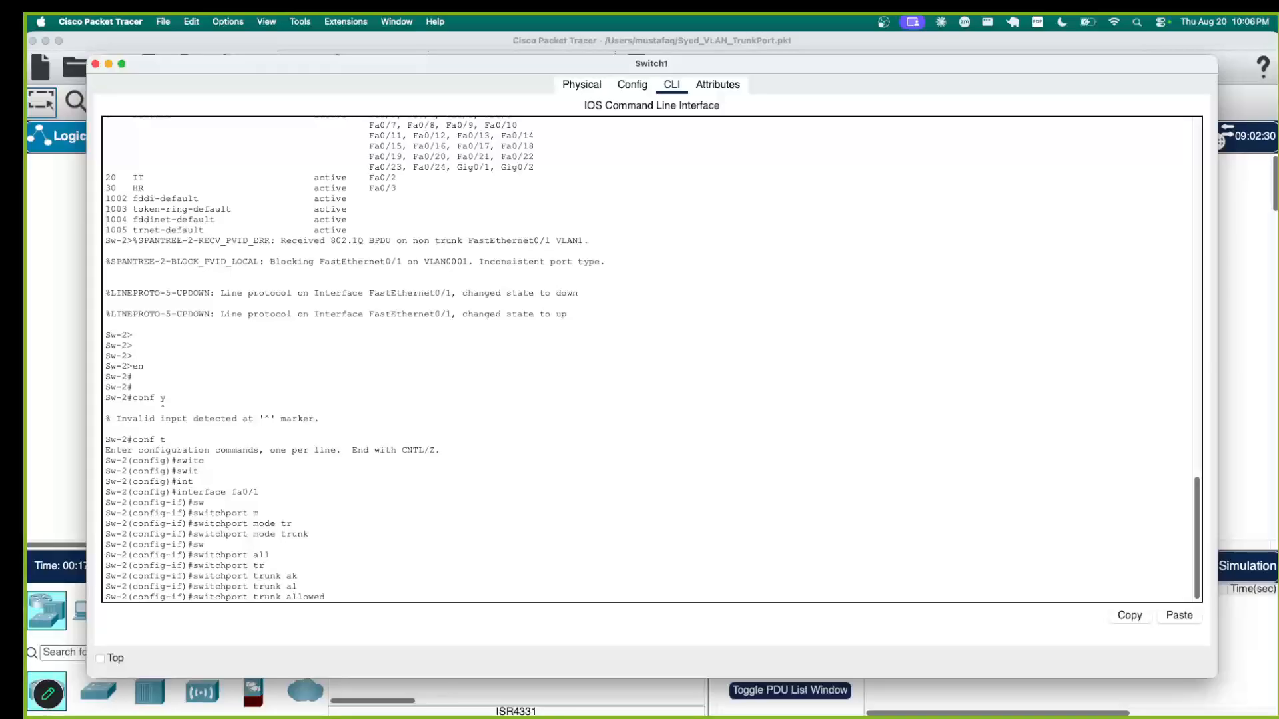
type("v")
key("Tab")
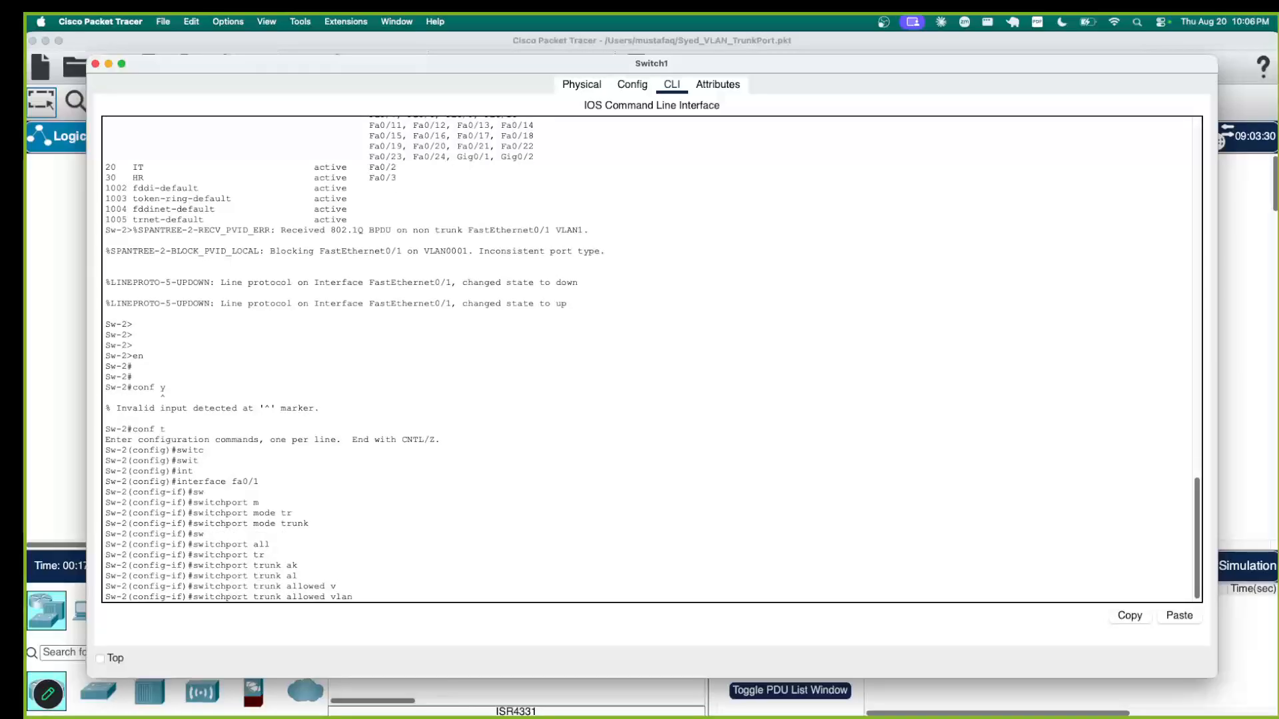
type("20,30")
key("Return")
key("Return")
key("Return")
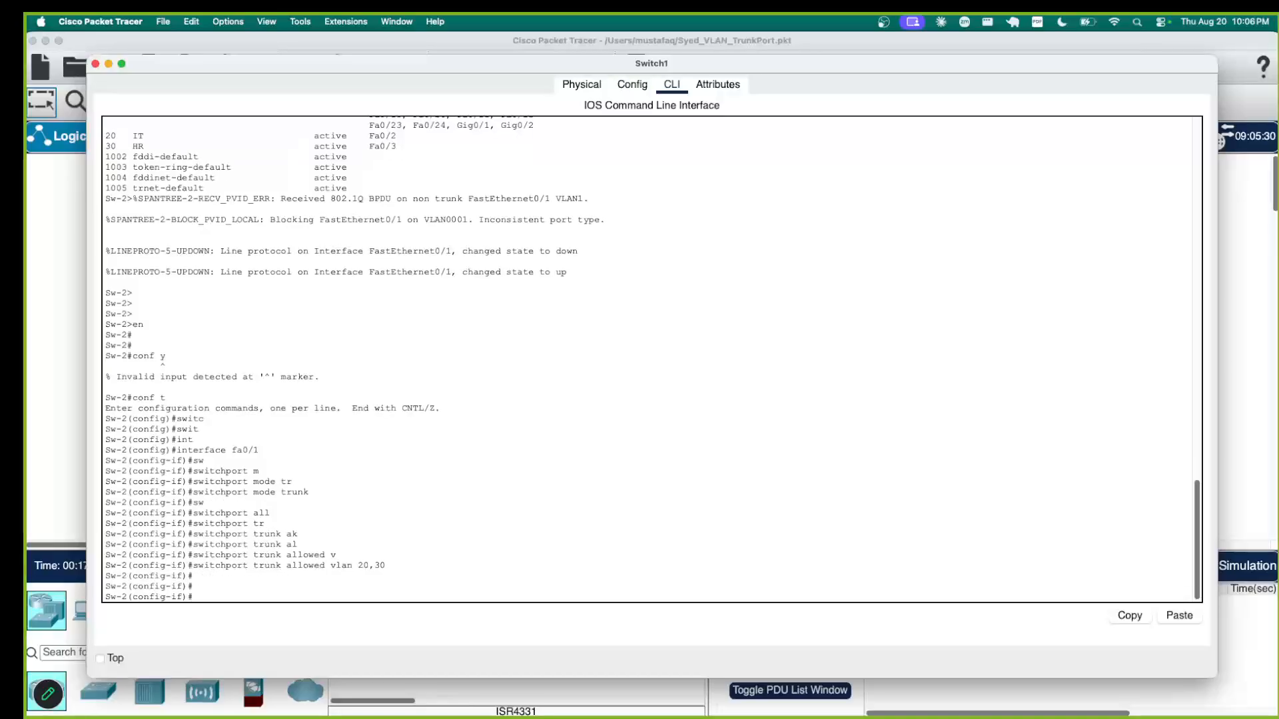
type("end")
key("Return")
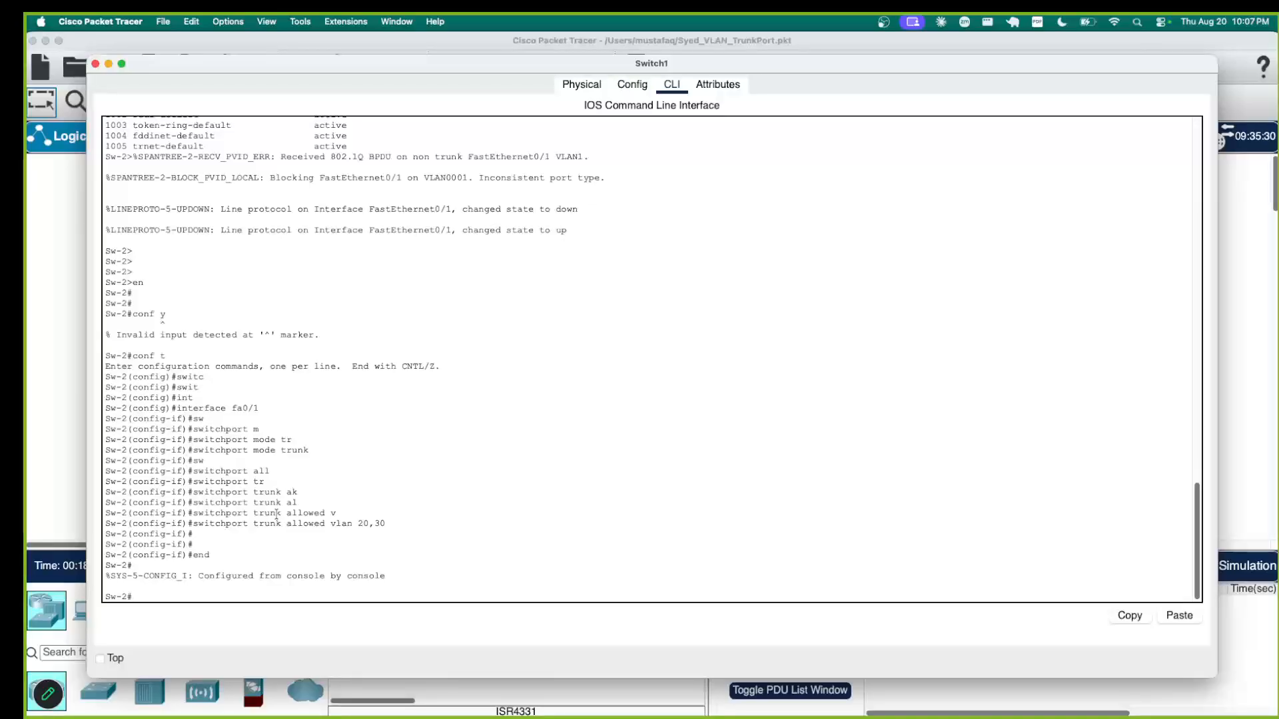
- Test the trunk by repeating the ping to 192.168.1.2 from PC0's command prompt, then close PC0
left_click(95, 64)
left_click(179, 420)
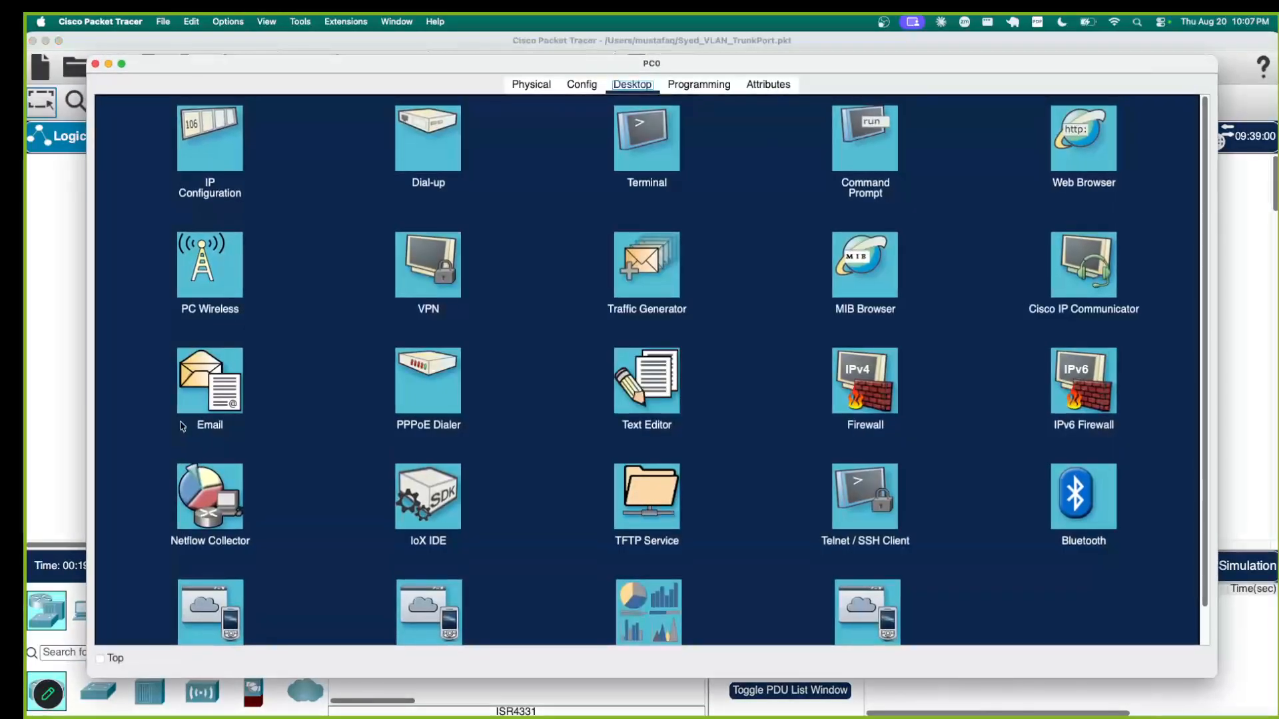
left_click(880, 151)
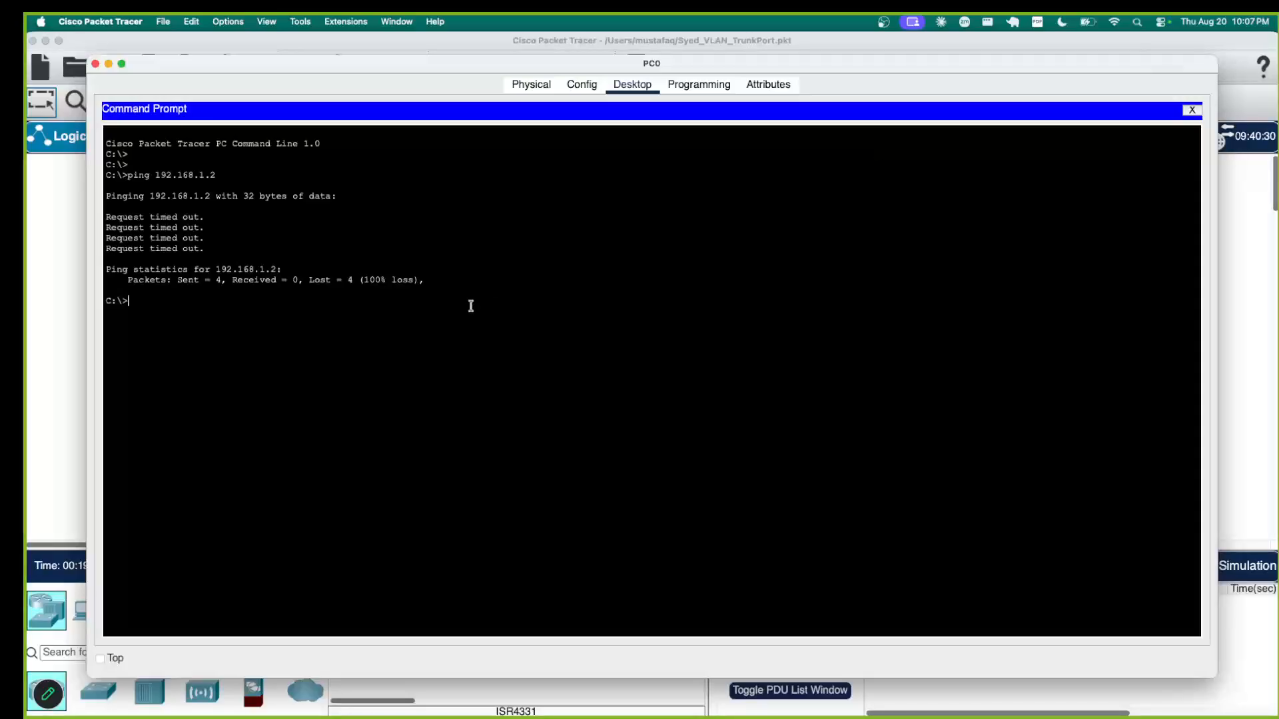
key("Up")
key("Return")
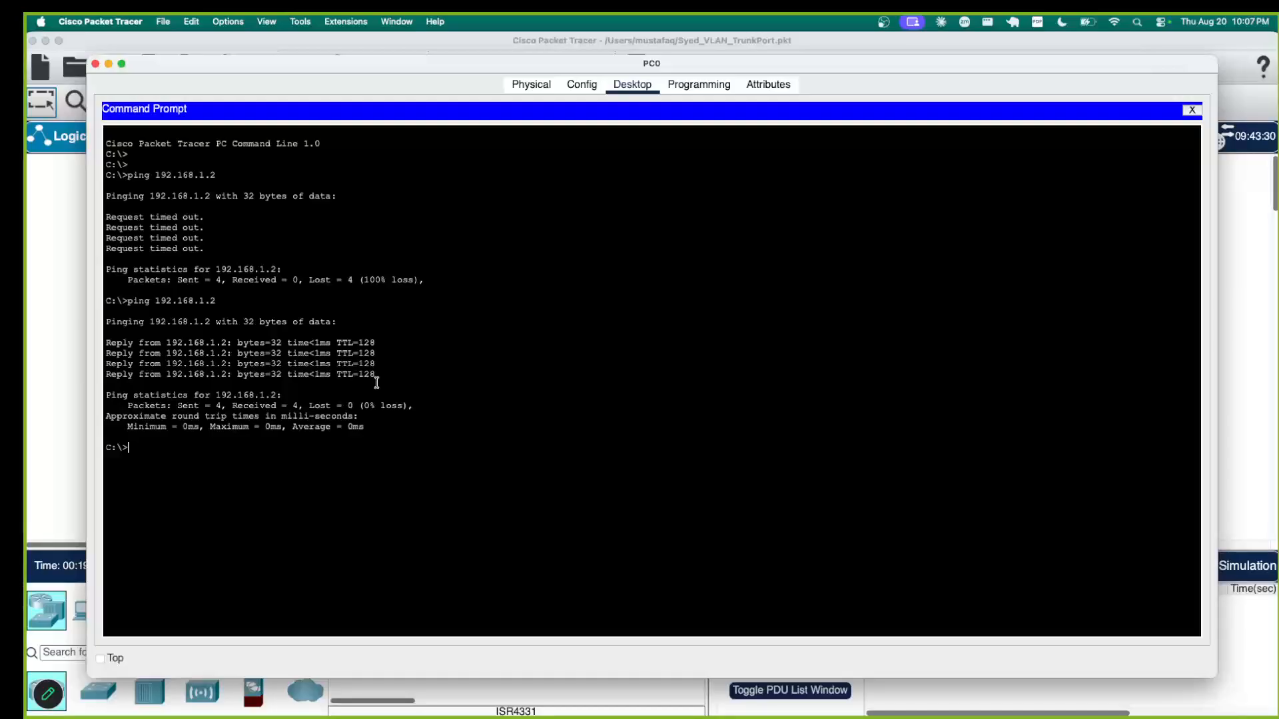
left_click(96, 64)
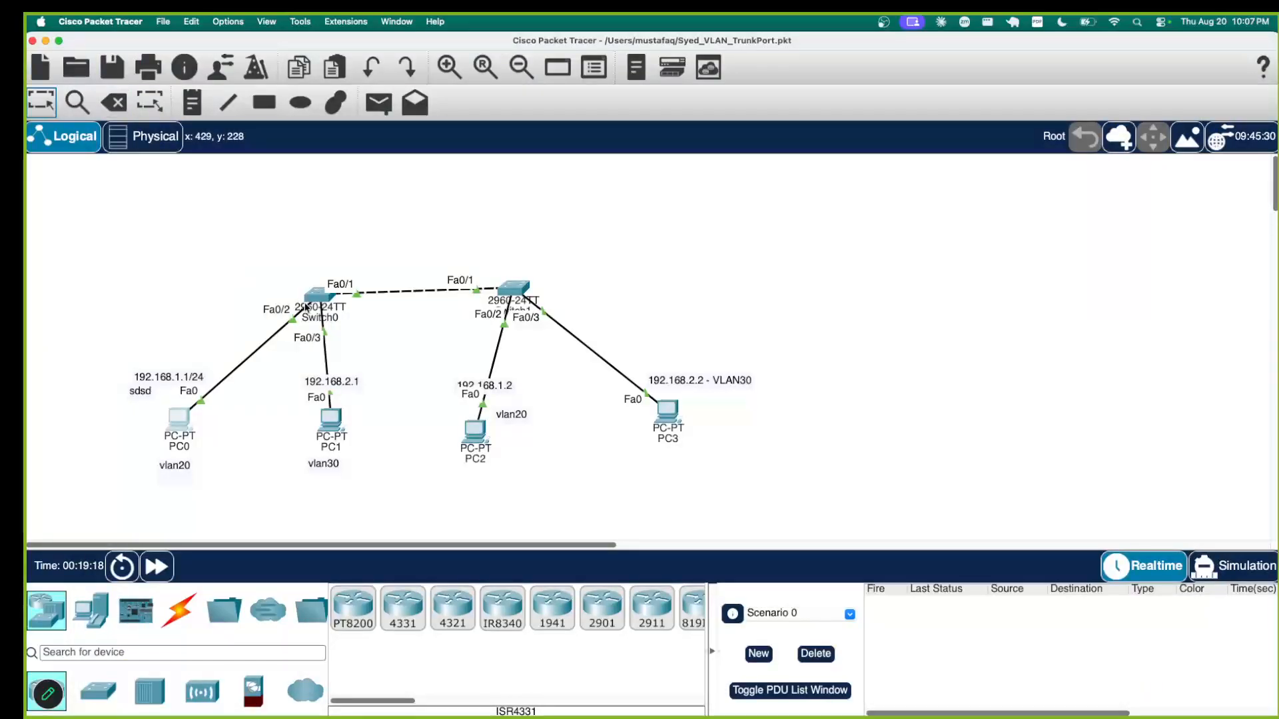
- Reopen Switch0's command line to review its trunk configuration
mouse_move(315, 300)
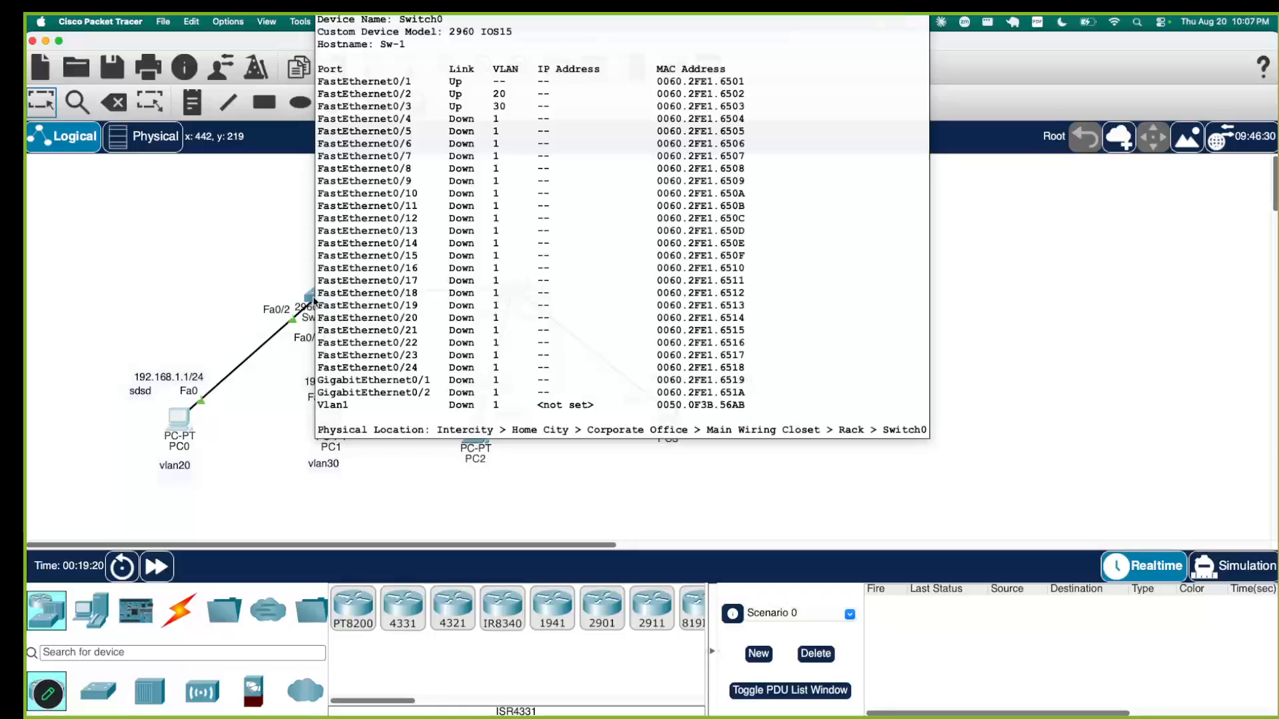
left_click(314, 301)
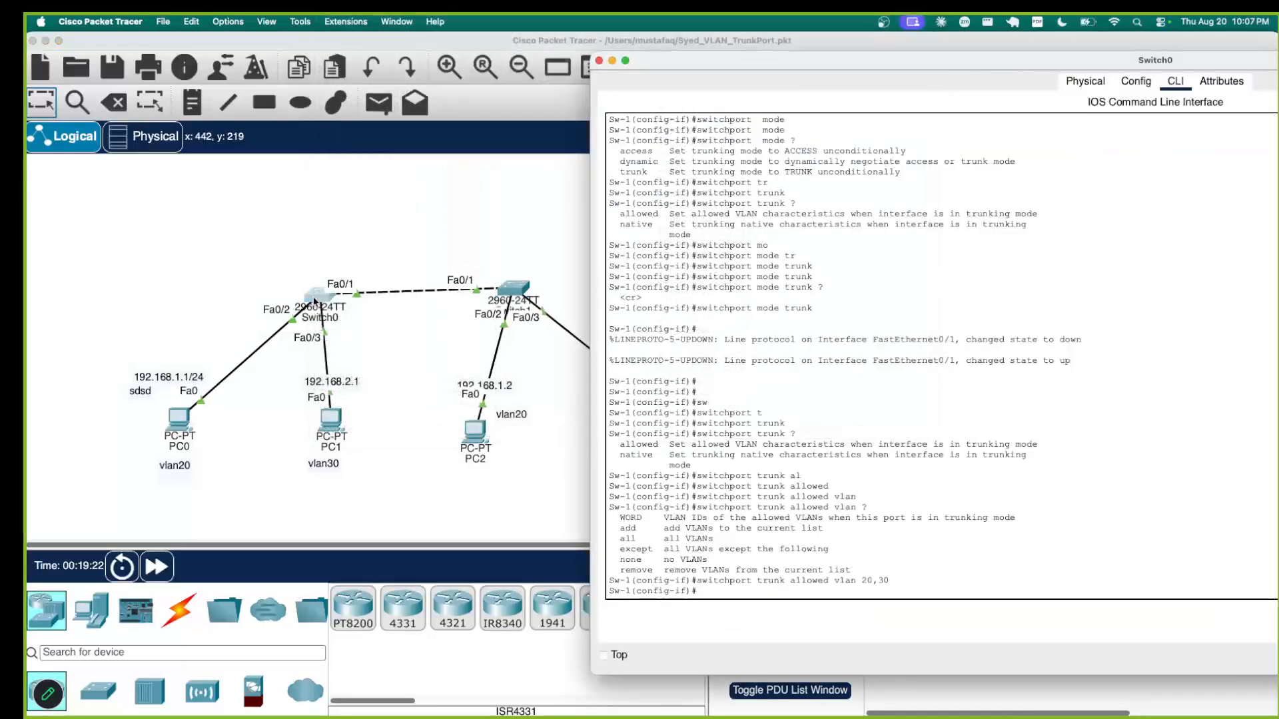
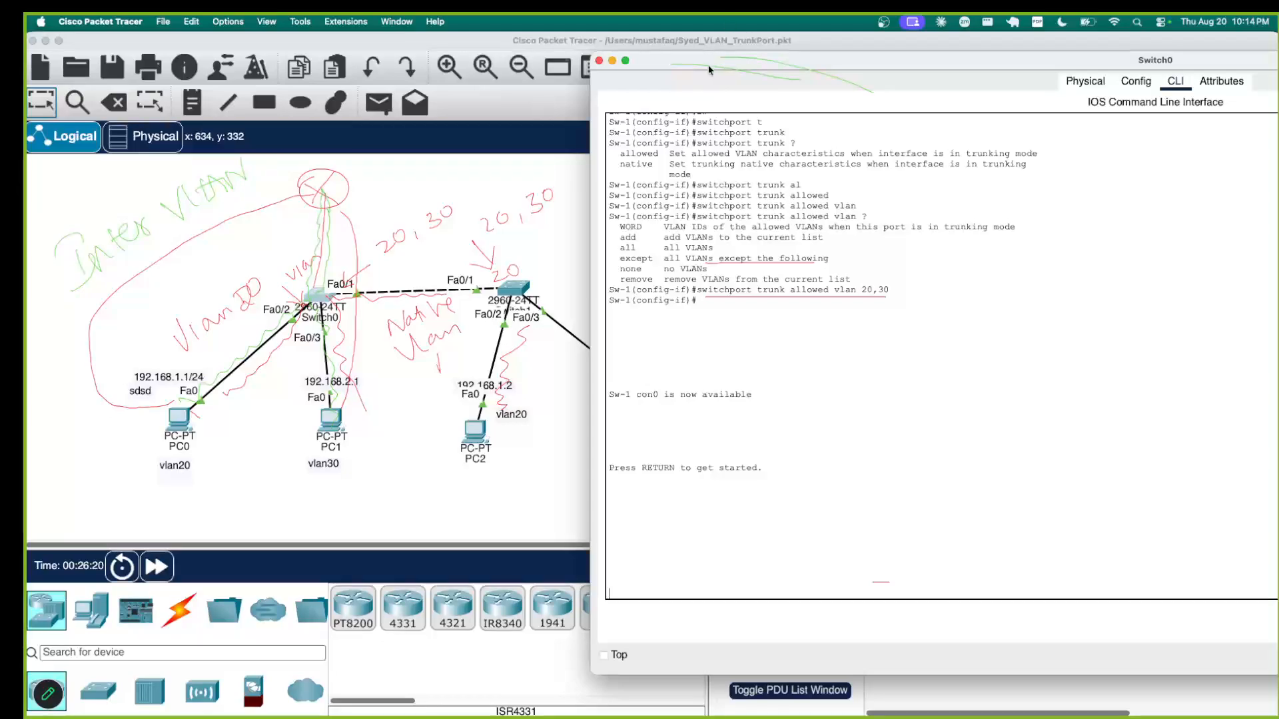
- Reactivate Switch0's console, enter privileged mode with en, and open global configuration mode with conf t
left_click_drag(694, 64, 821, 78)
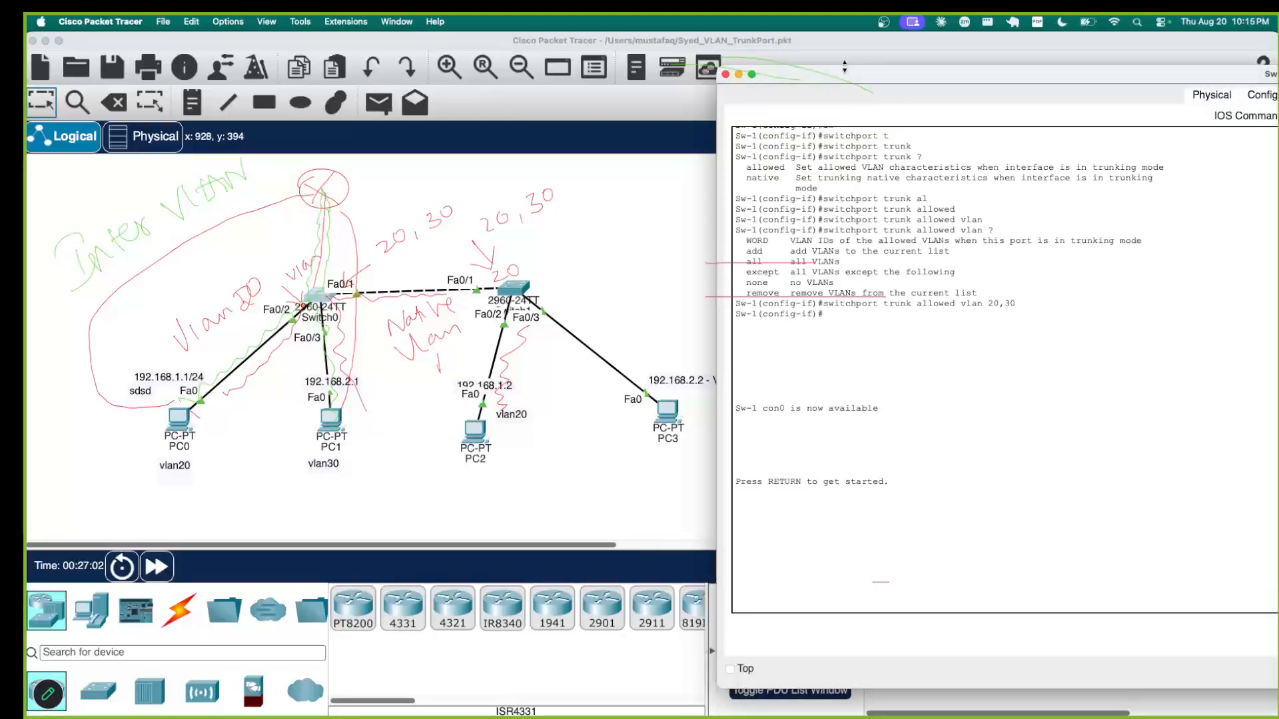
left_click_drag(844, 66, 714, 54)
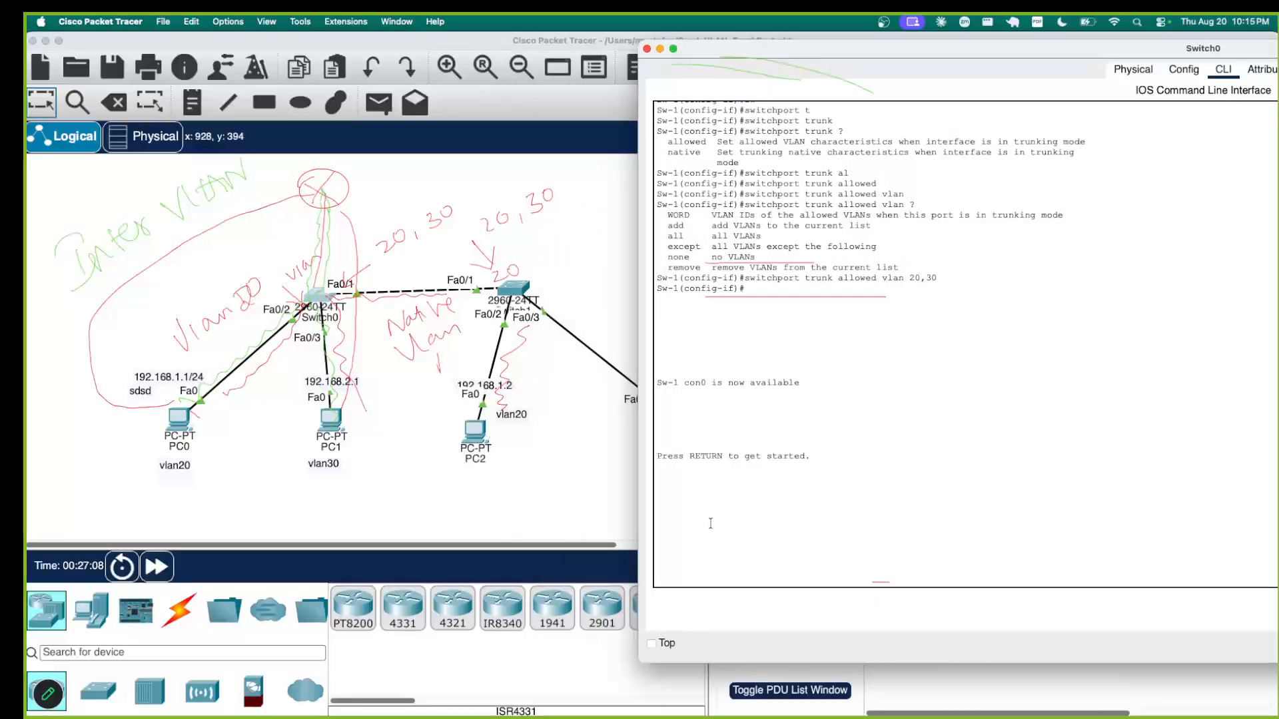
key("Return")
key("Return")
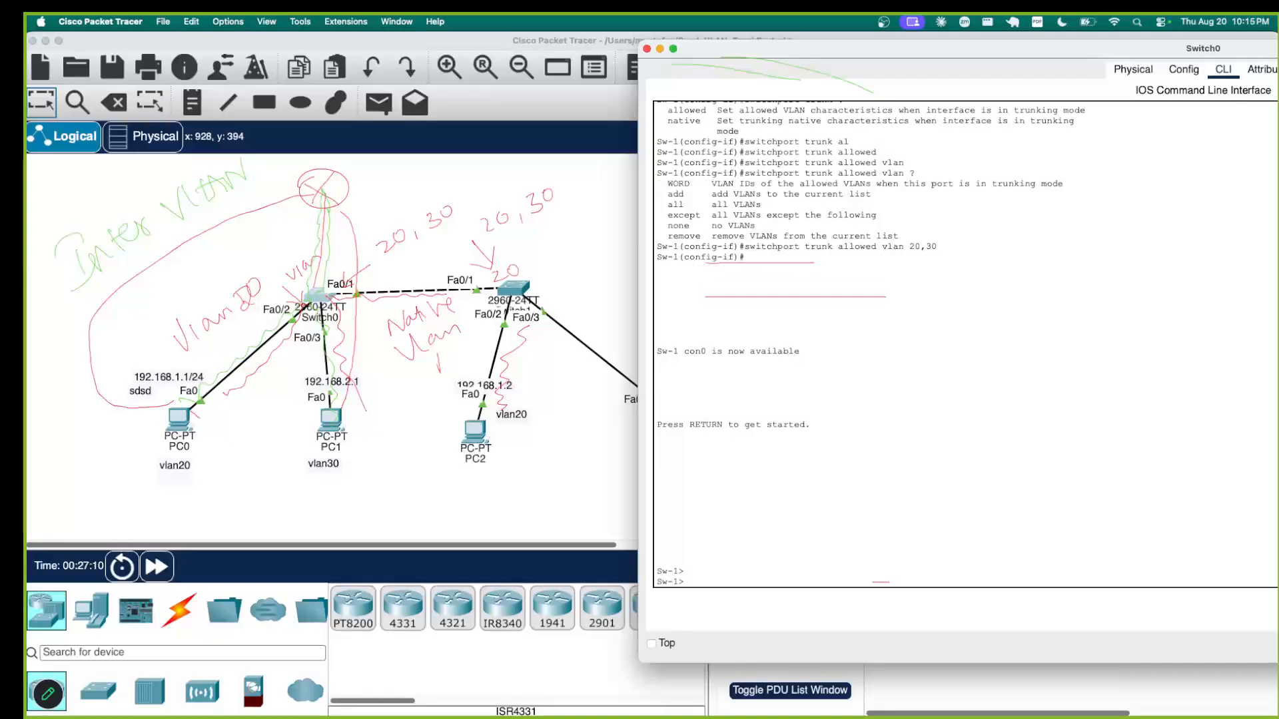
type("en")
key("Return")
key("Return")
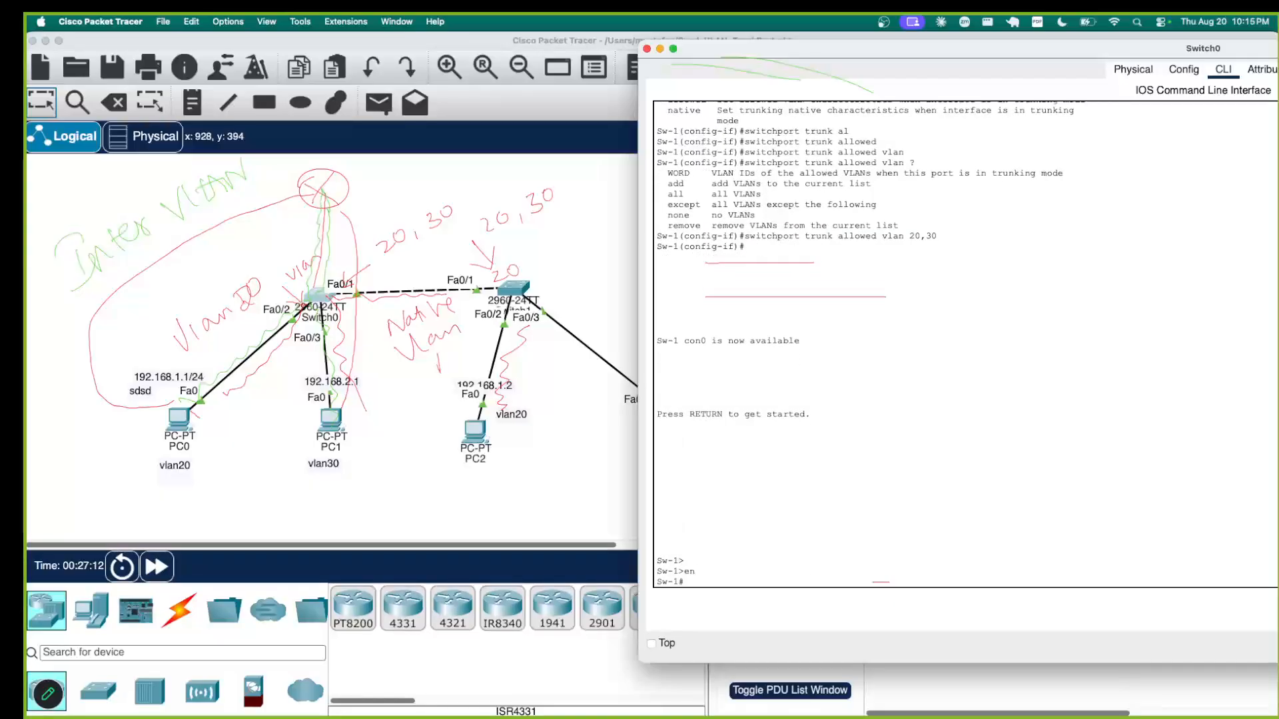
key("Return")
key("Return")
type("c")
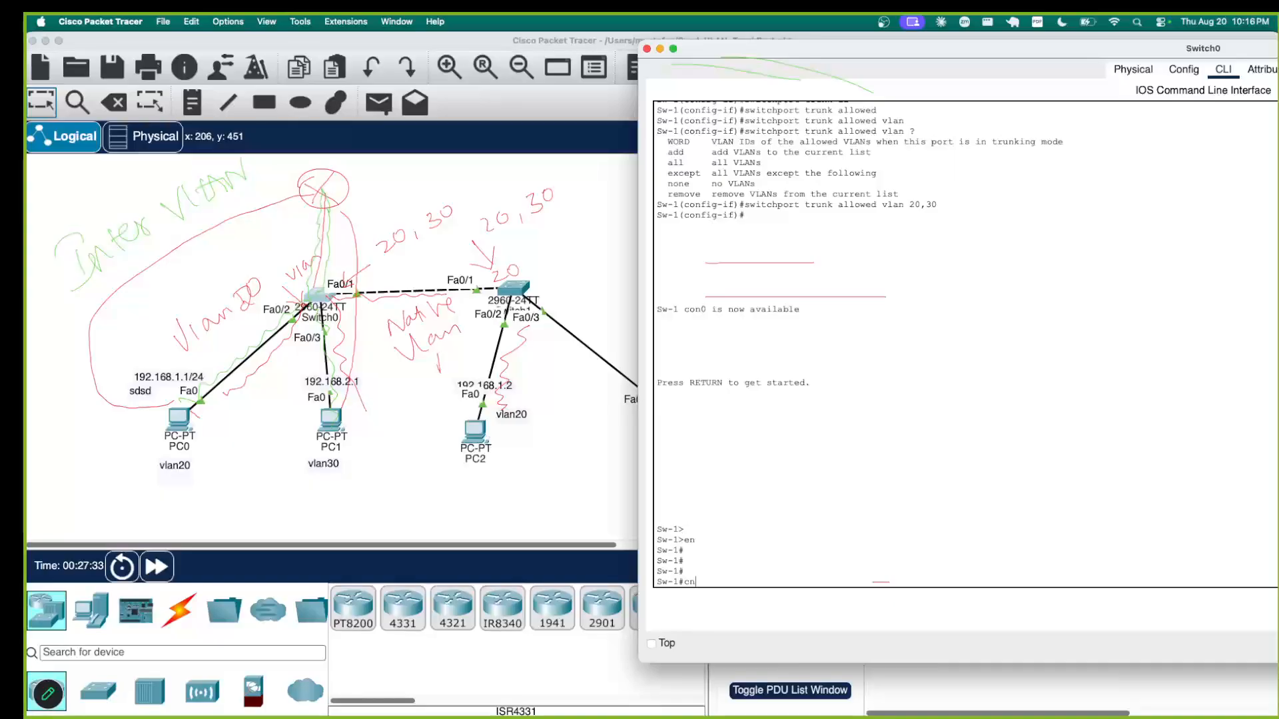
type("onf t")
key("Return")
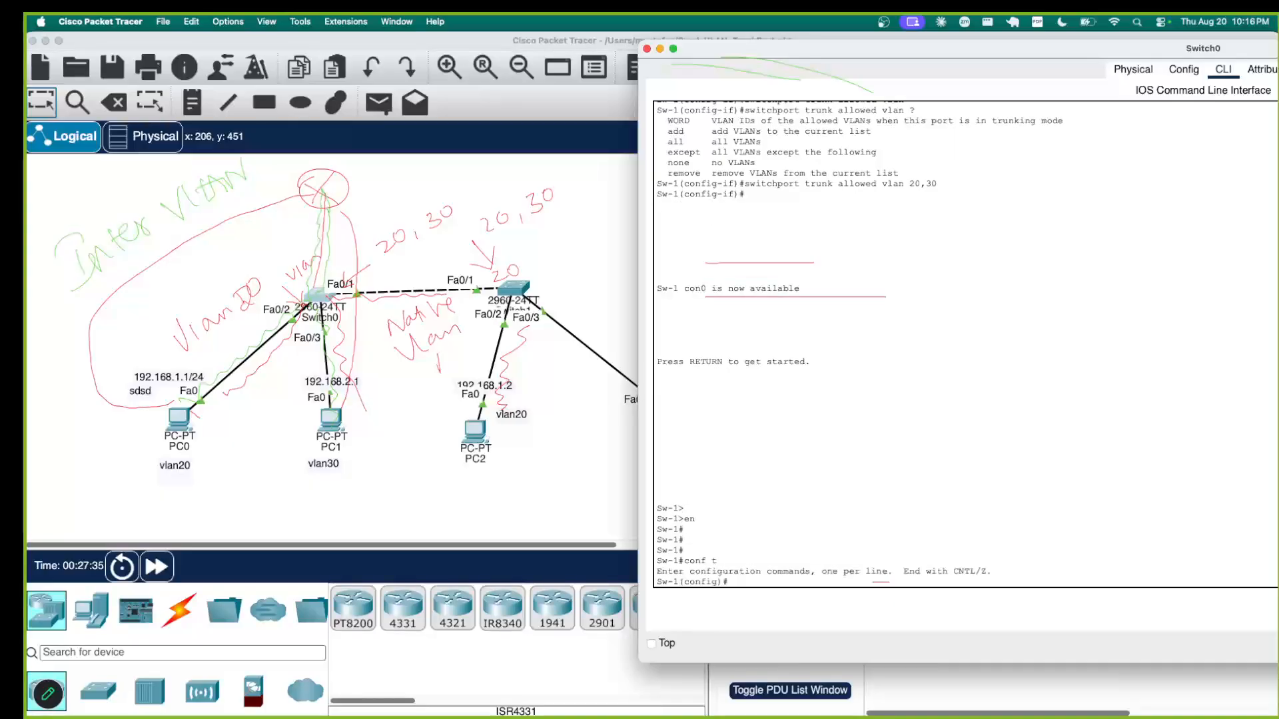
- Create VLAN 50 on Switch0 with the name Voice and leave configuration mode with end
type("vlan 50")
key("Return")
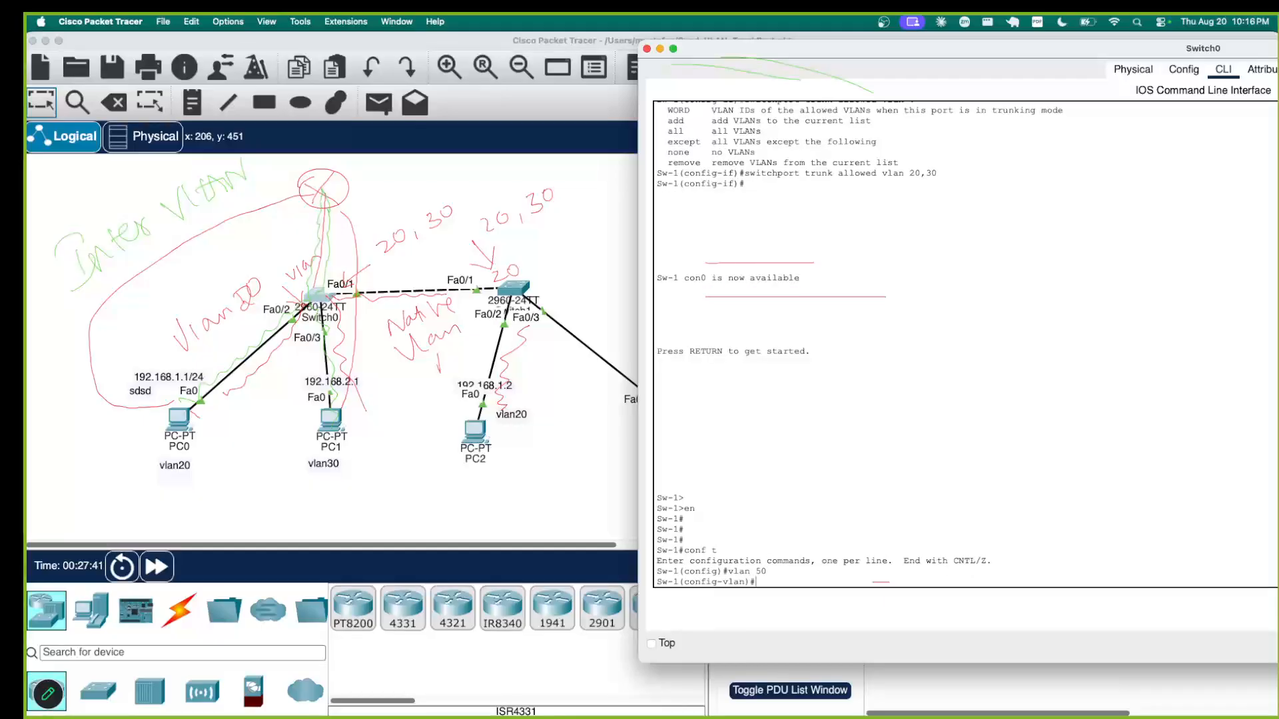
type("name VOICE")
key("BackSpace")
key("BackSpace")
key("BackSpace")
key("BackSpace")
type("oice")
key("Return")
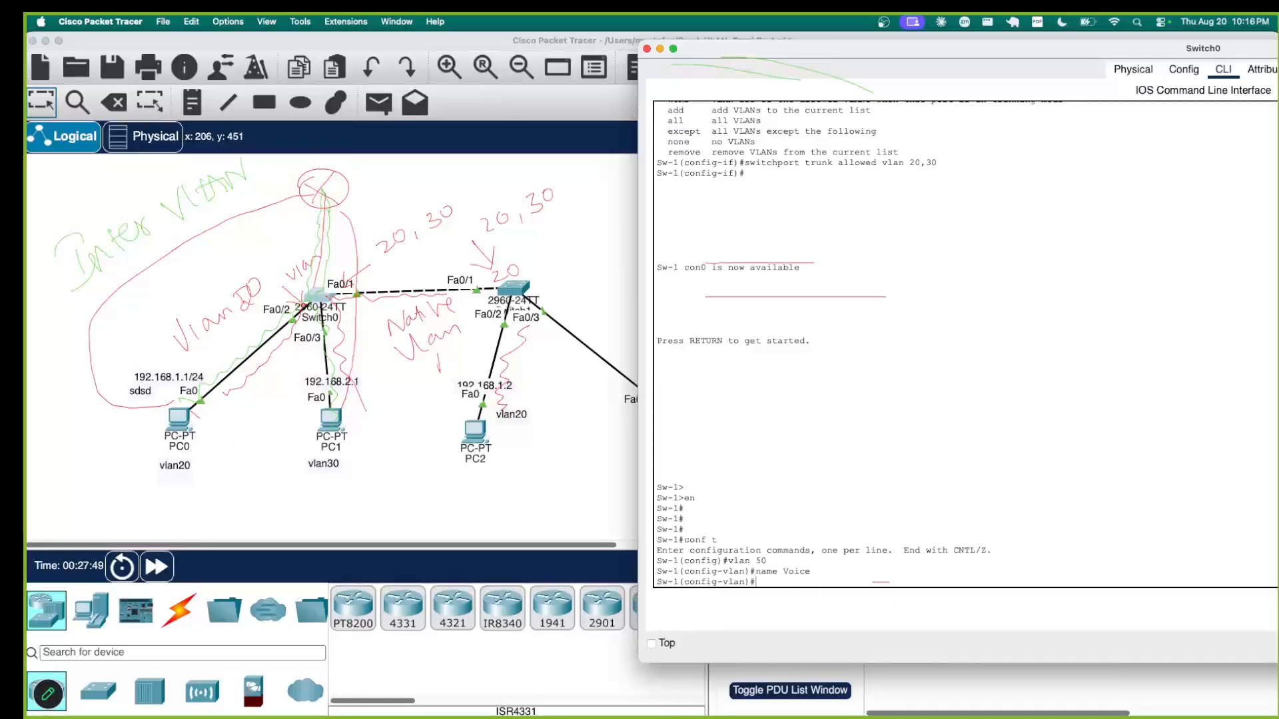
key("Return")
type("end")
key("Return")
key("Return")
key("Return")
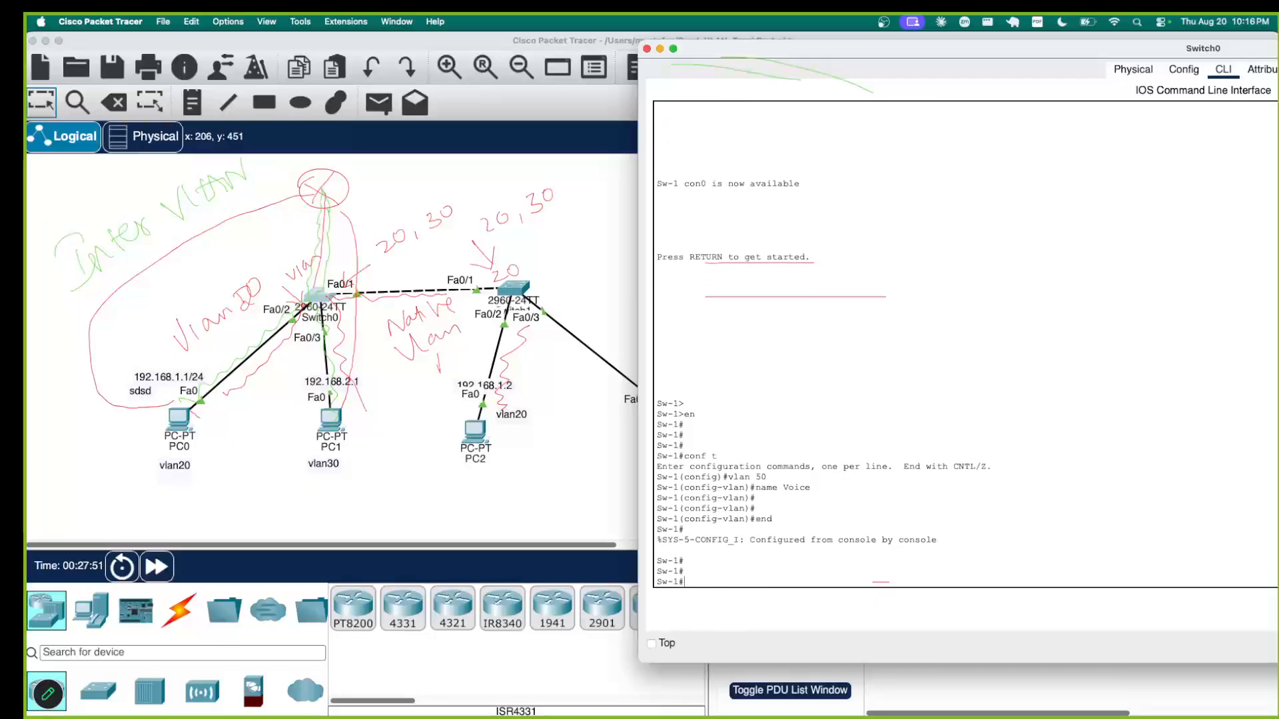
- List the VLANs and their assigned ports on Switch0 with sh vlan br
type("sh vlan br")
key("Return")
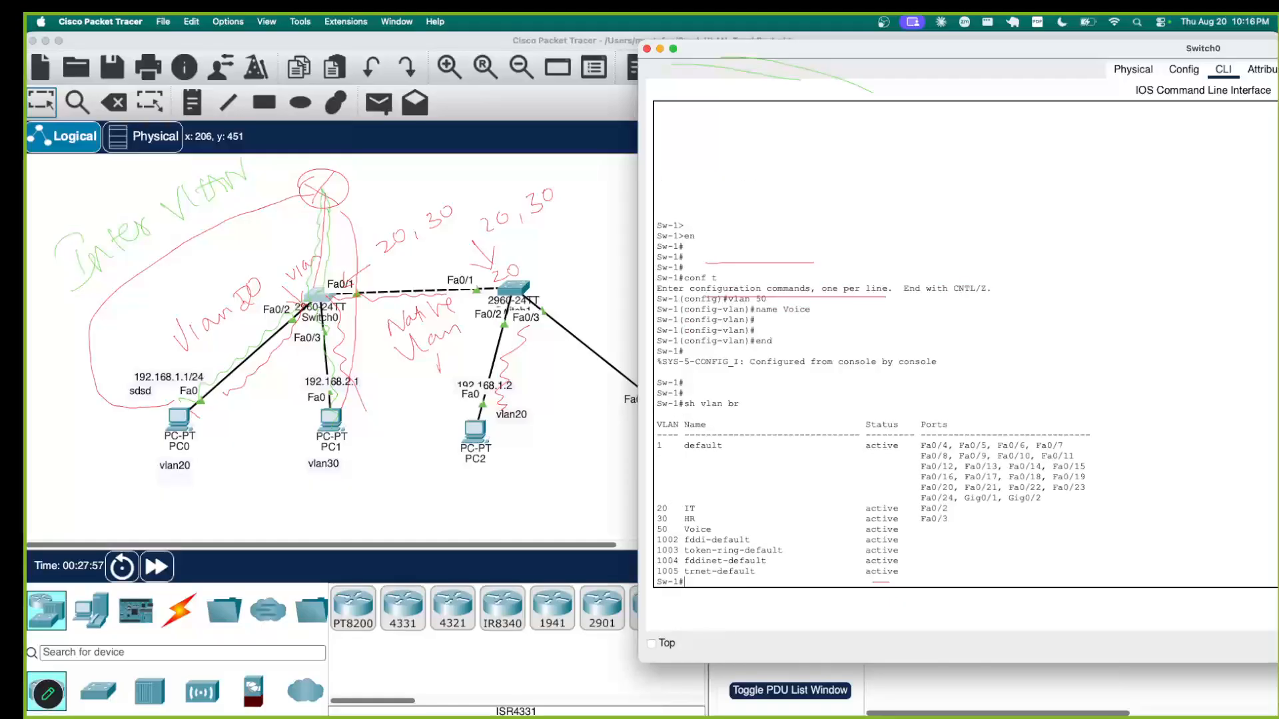
key("Return")
key("Return")
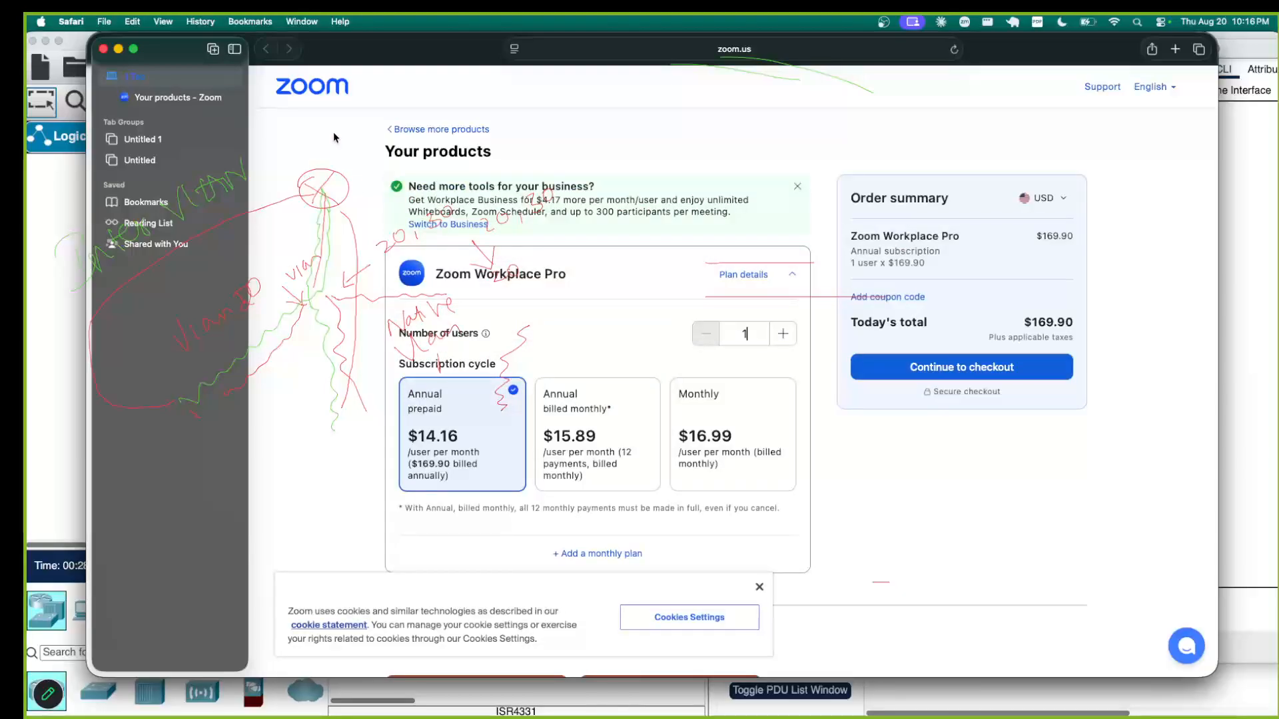
- Minimize the Safari window and open the meeting chat in Zoom Workplace
left_click(120, 52)
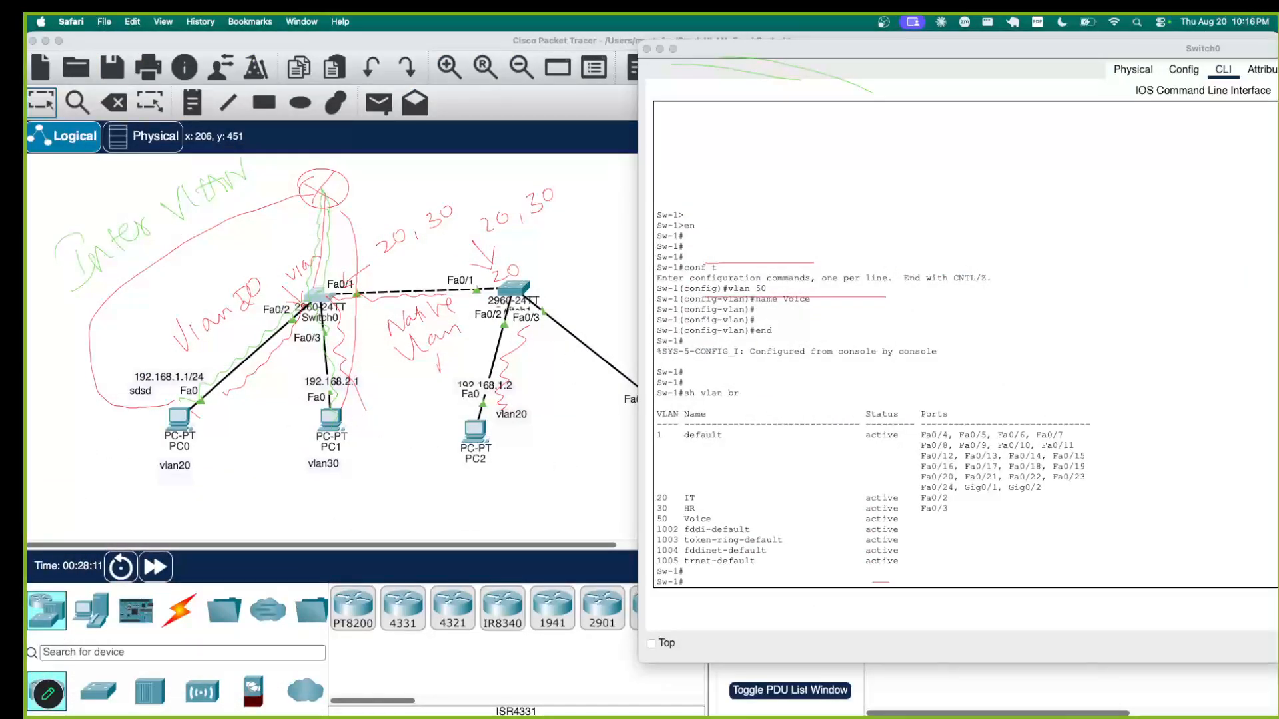
key("super+Tab")
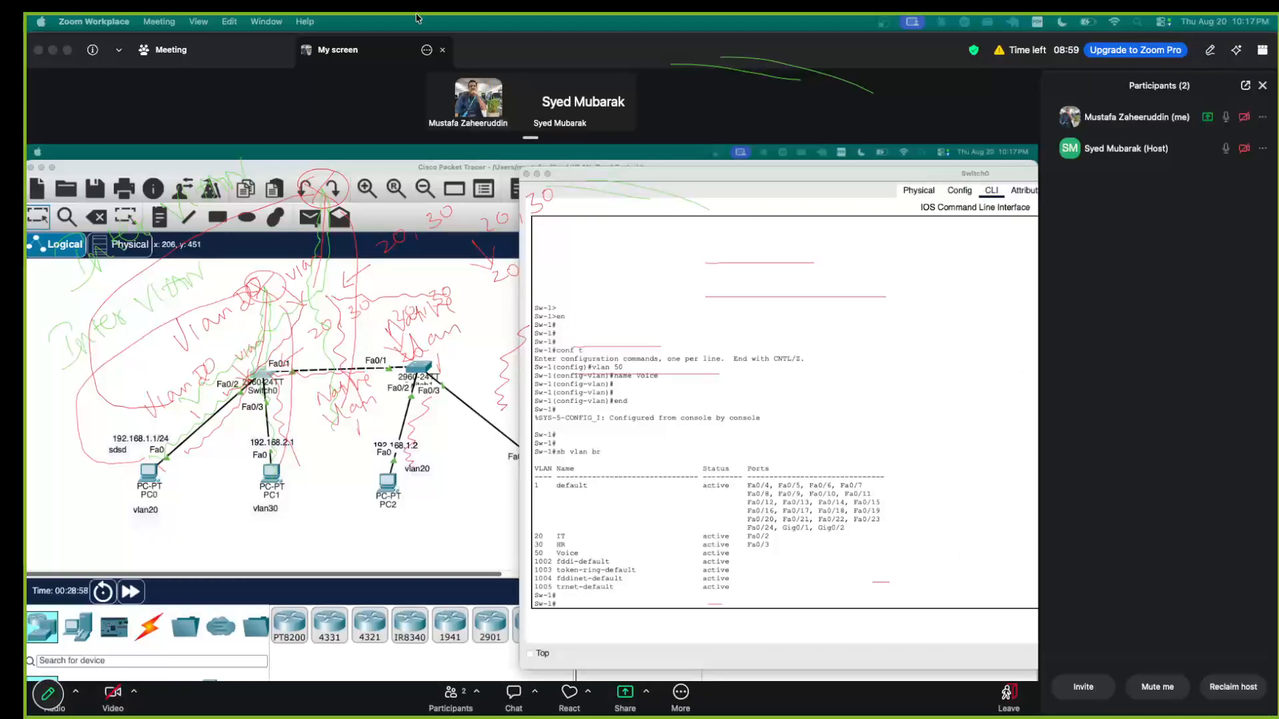
left_click(514, 696)
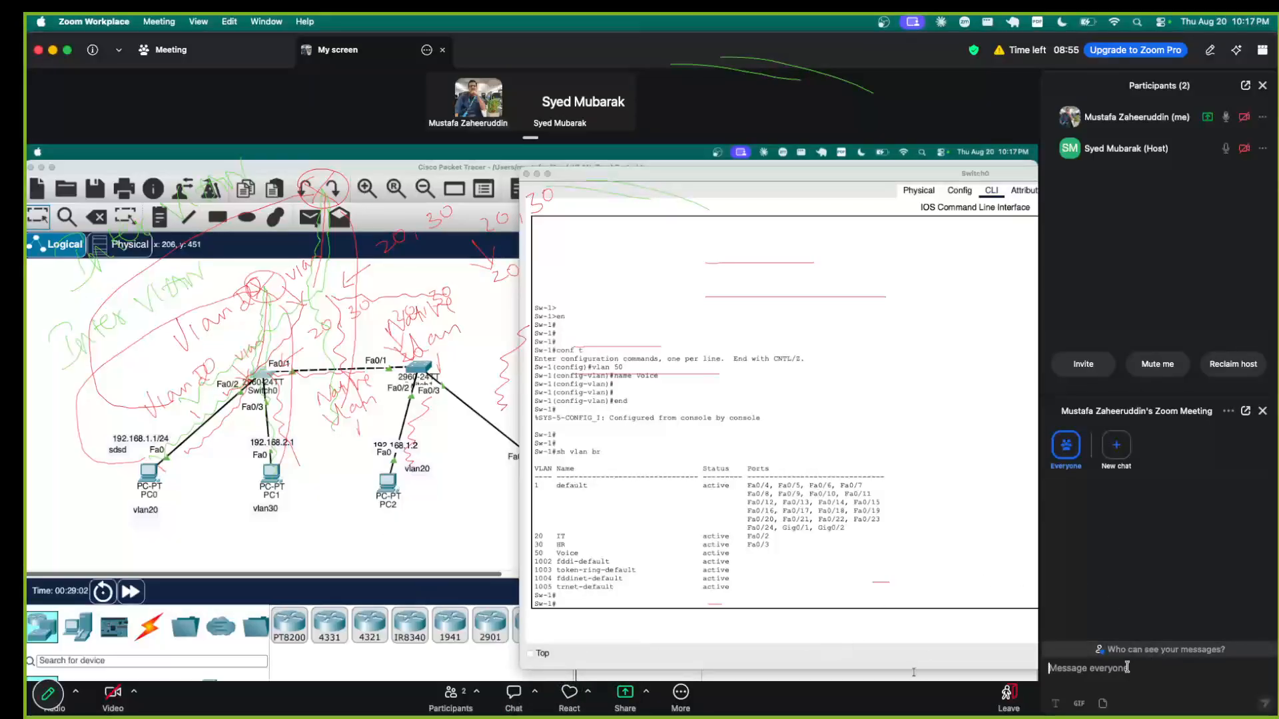
type(",")
key("Return")
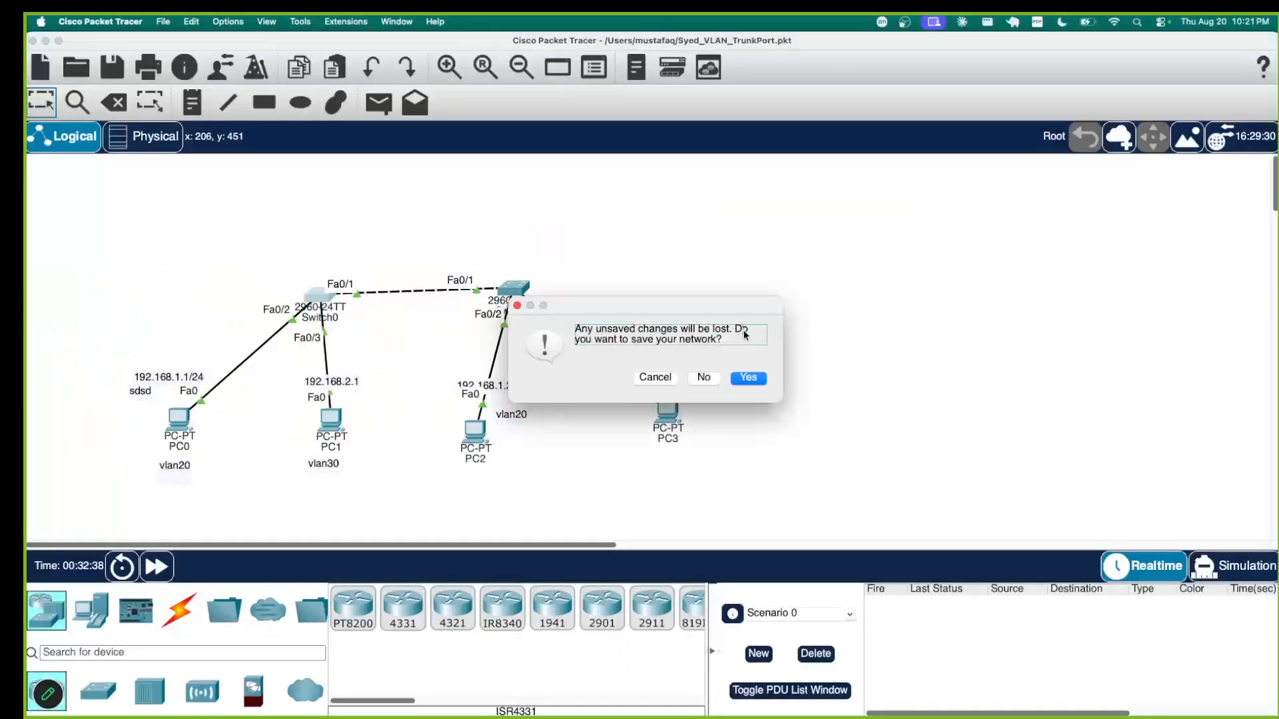
- Cancel the save prompt in Cisco Packet Tracer and reopen Switch0's command line to review the HR and Voice entries in the VLAN list
left_click(652, 381)
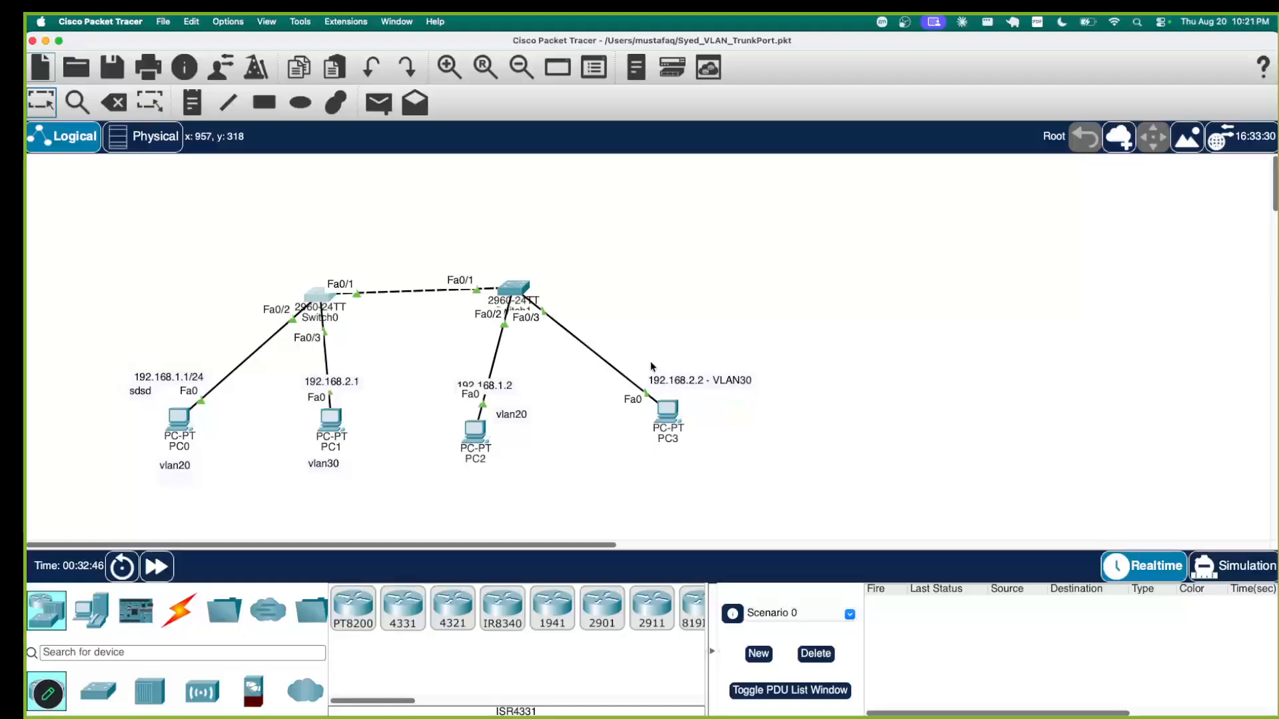
left_click(325, 301)
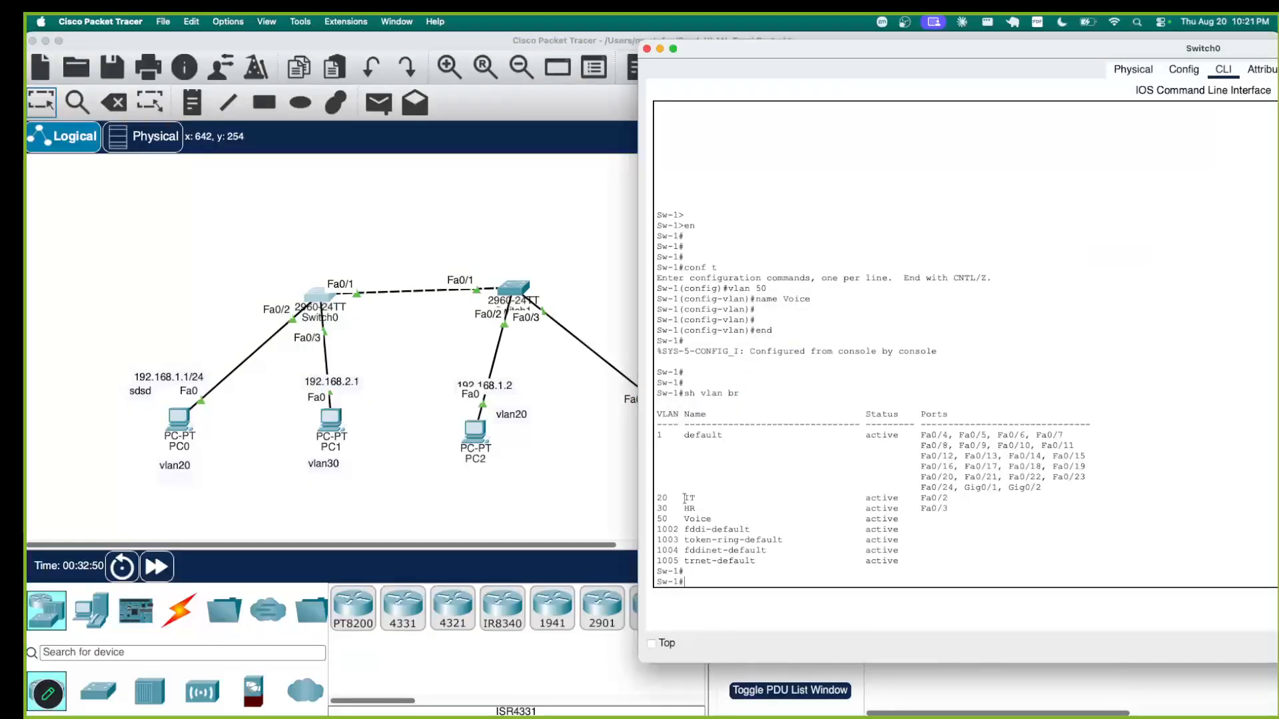
key("Return")
key("Return")
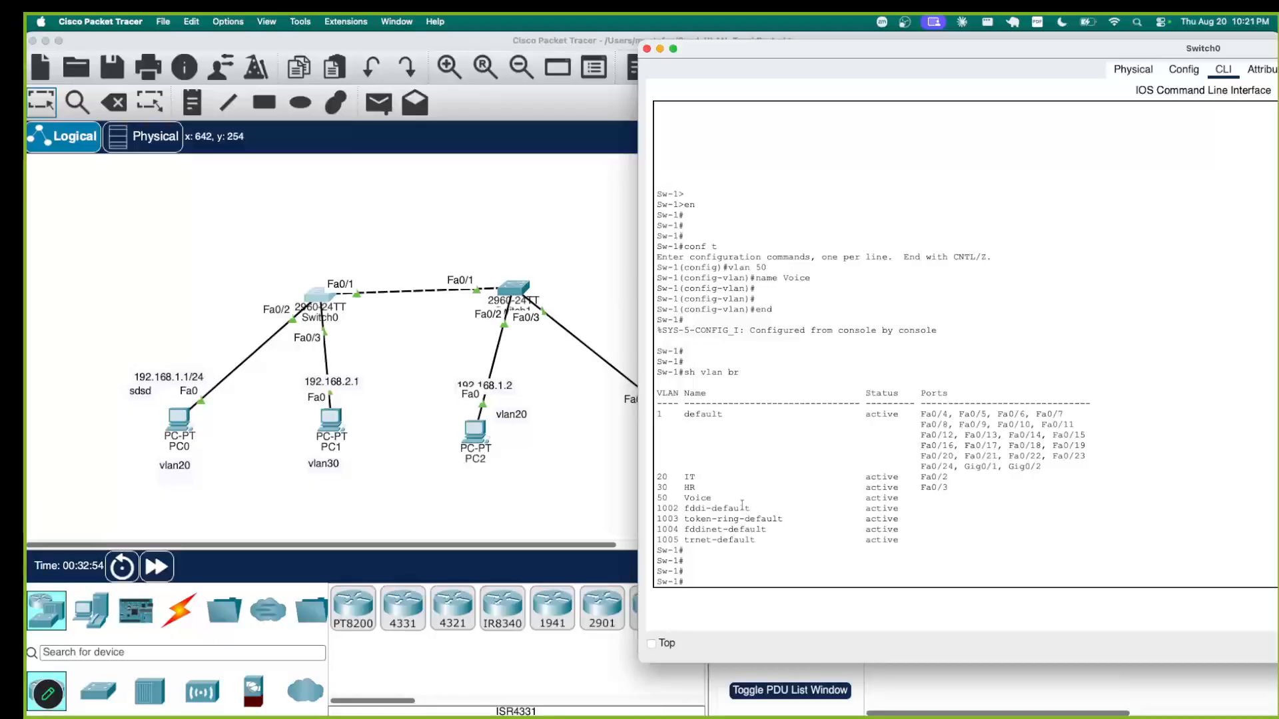
left_click_drag(716, 500, 664, 490)
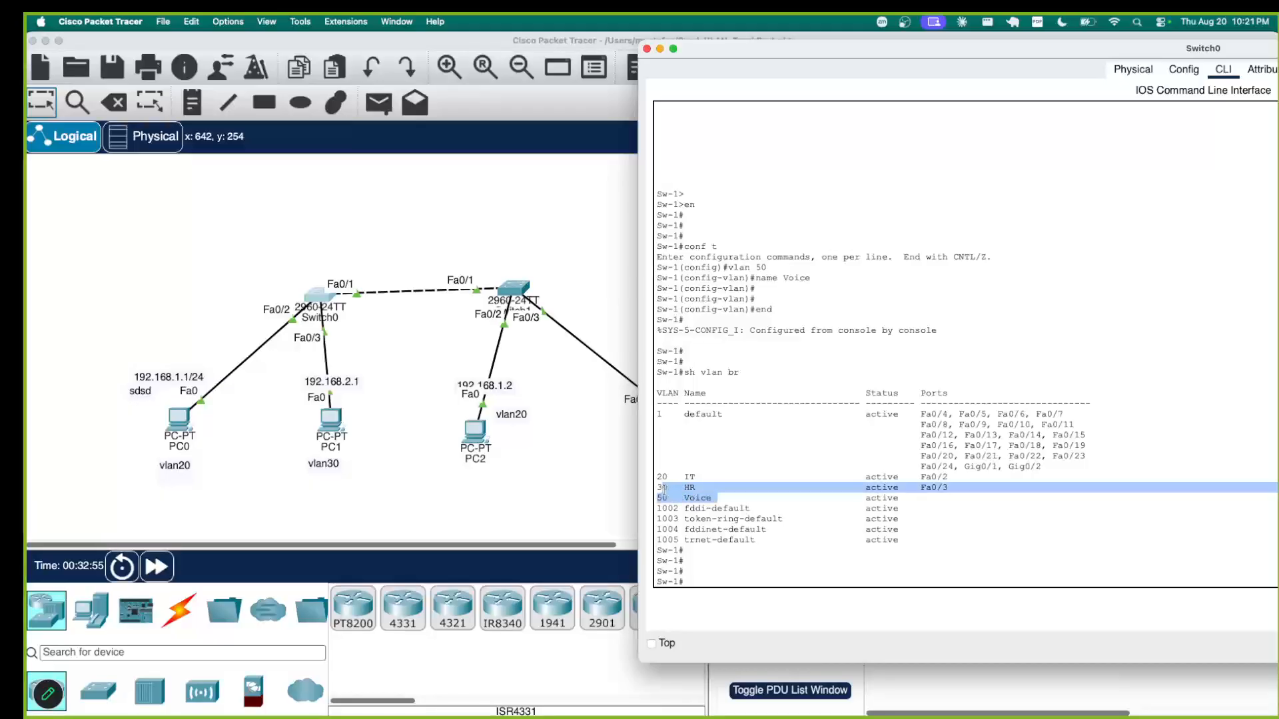
left_click(749, 500)
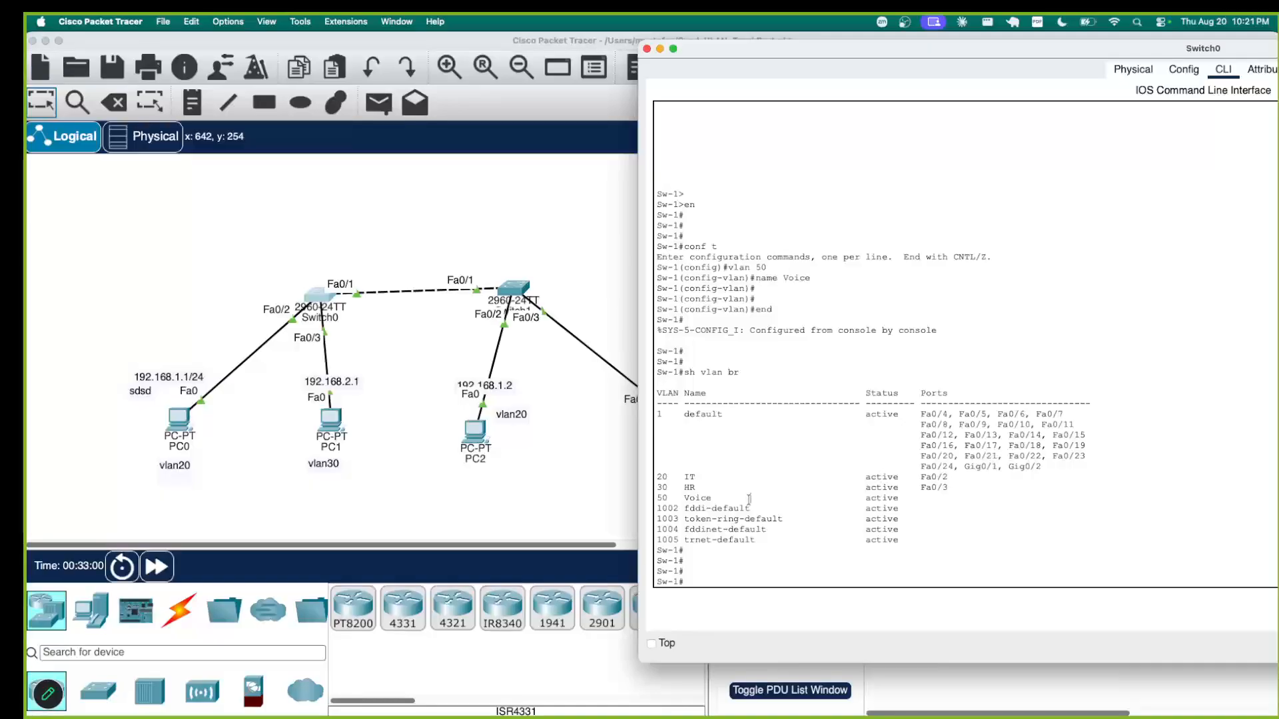
- Enter configuration mode for interface fa0/1 on Switch0 and begin a switchport command
type("conf t")
key("Return")
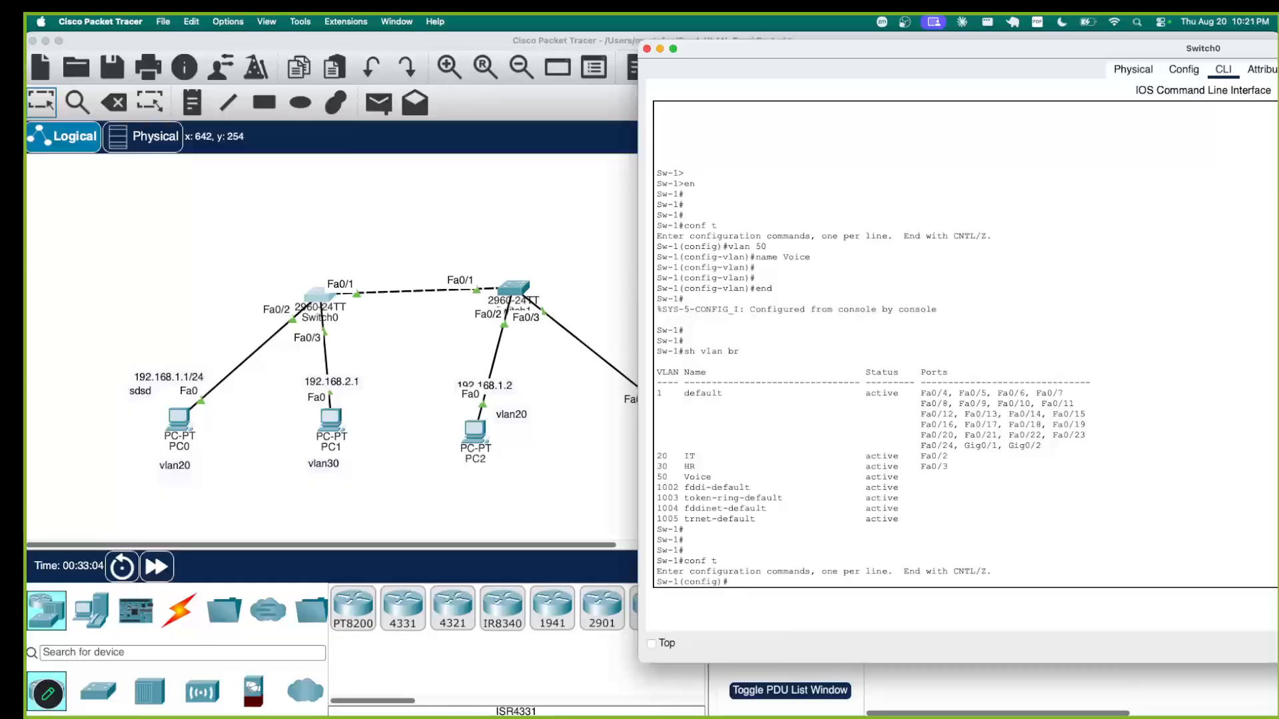
type("int")
key("Tab")
type("fa")
type("0/1")
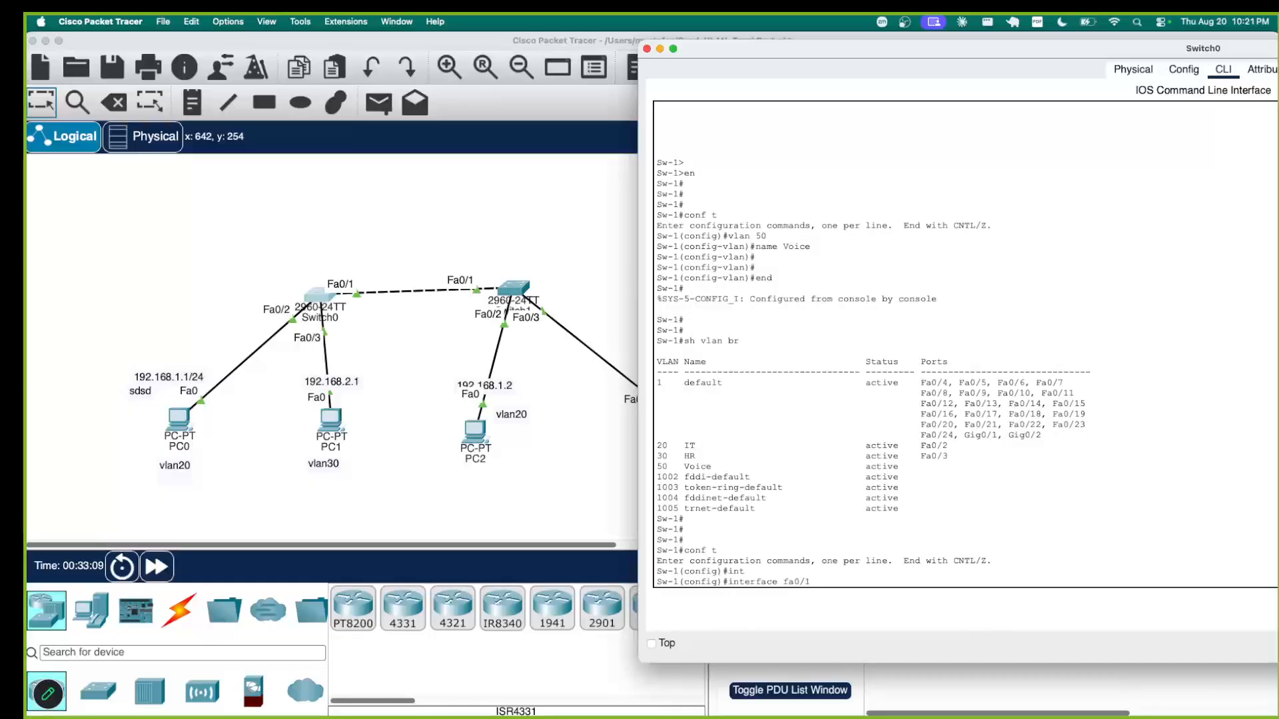
key("Return")
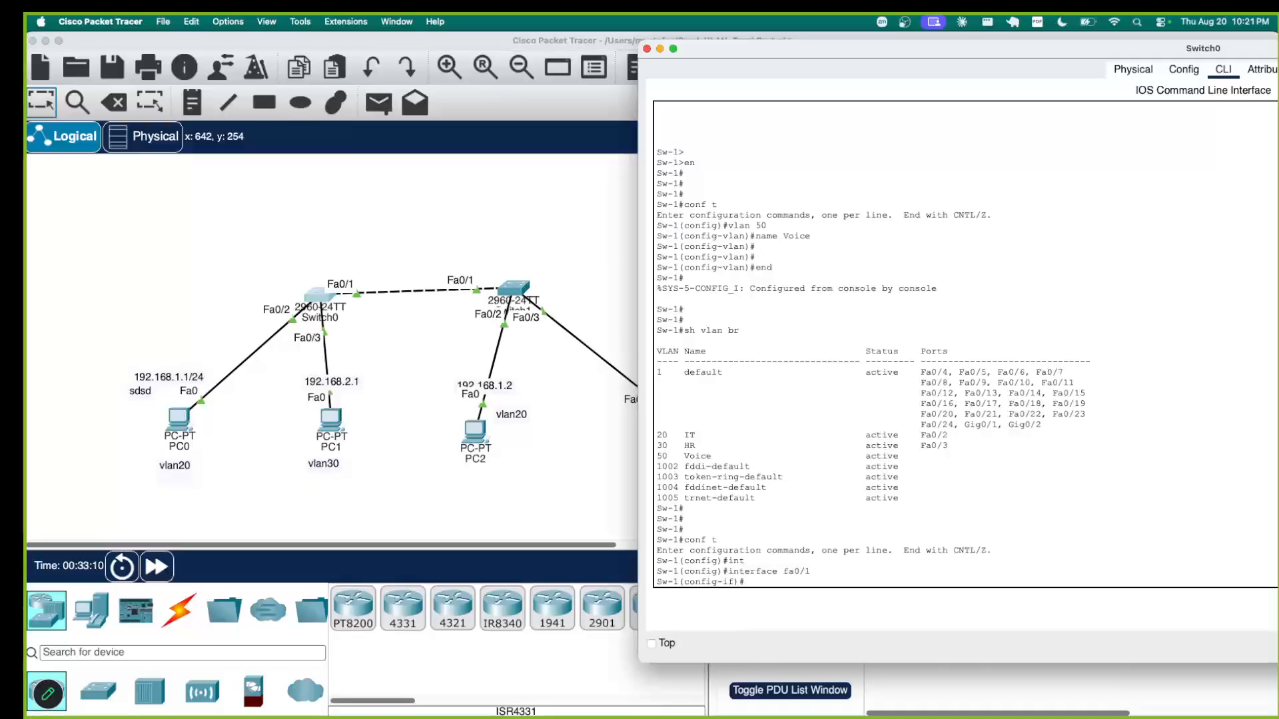
type("sw")
key("Tab")
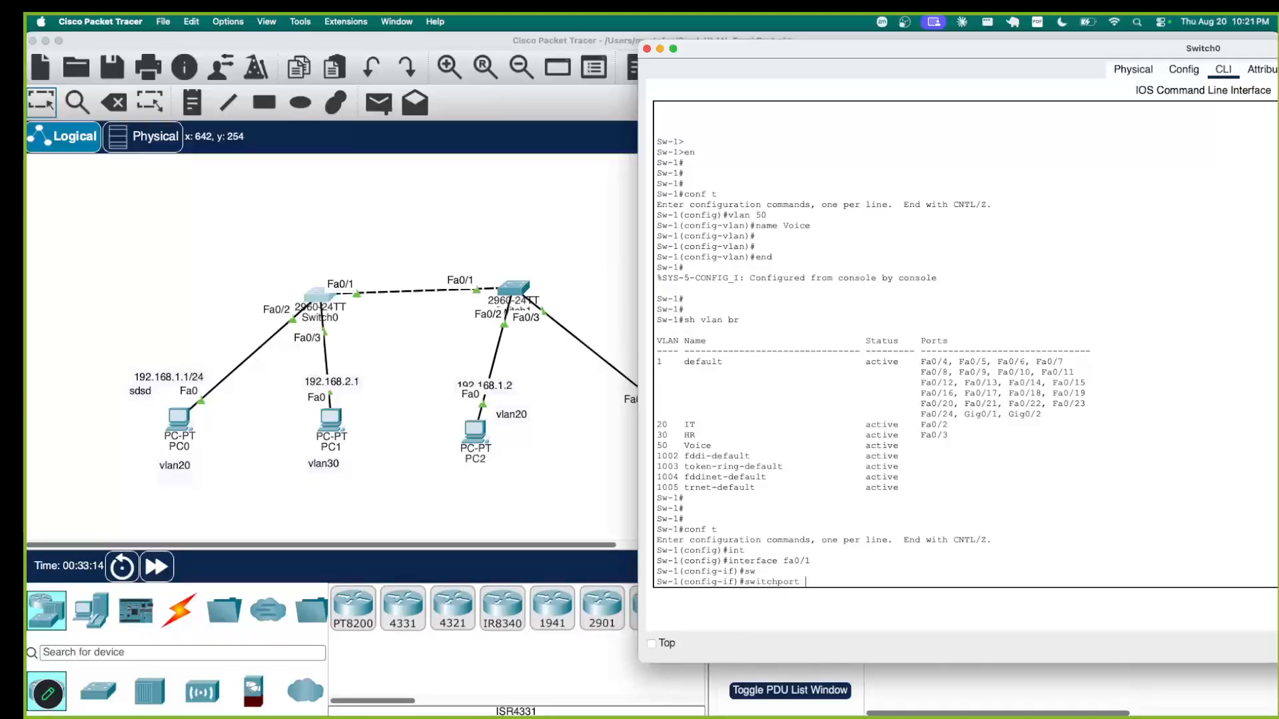
type("ac")
key("Tab")
key("Tab")
key("Tab")
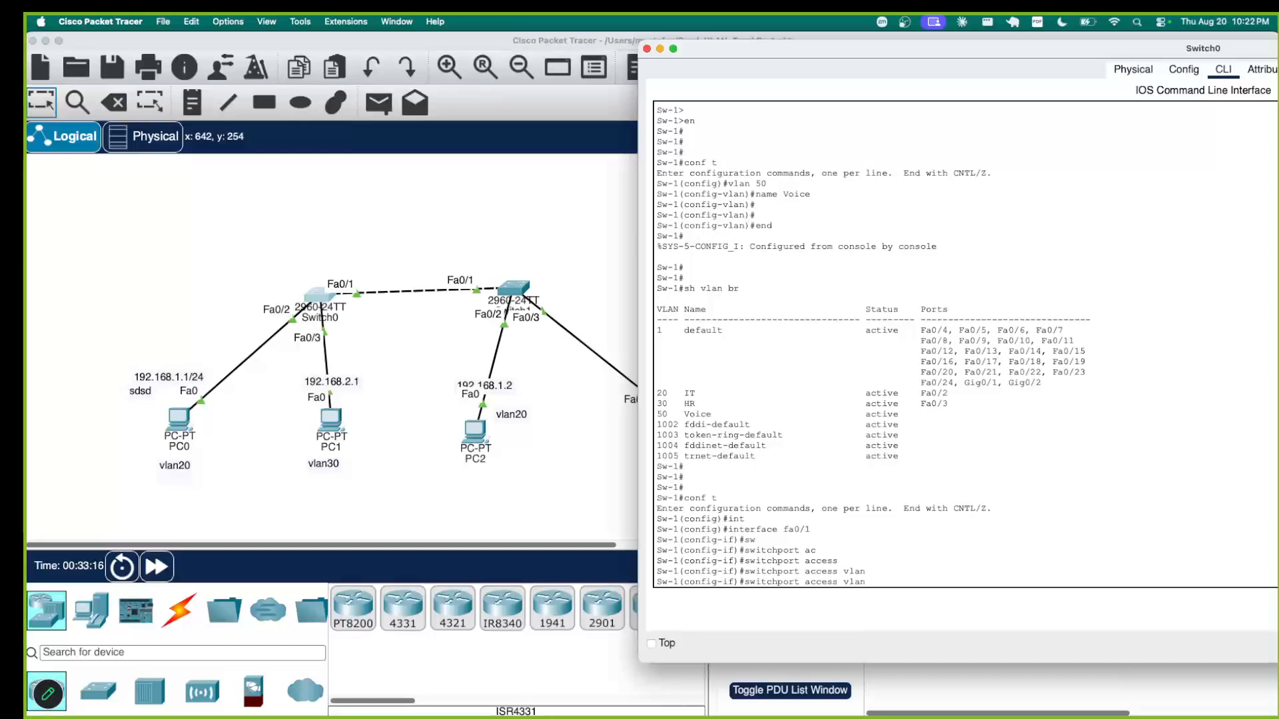
key("Tab")
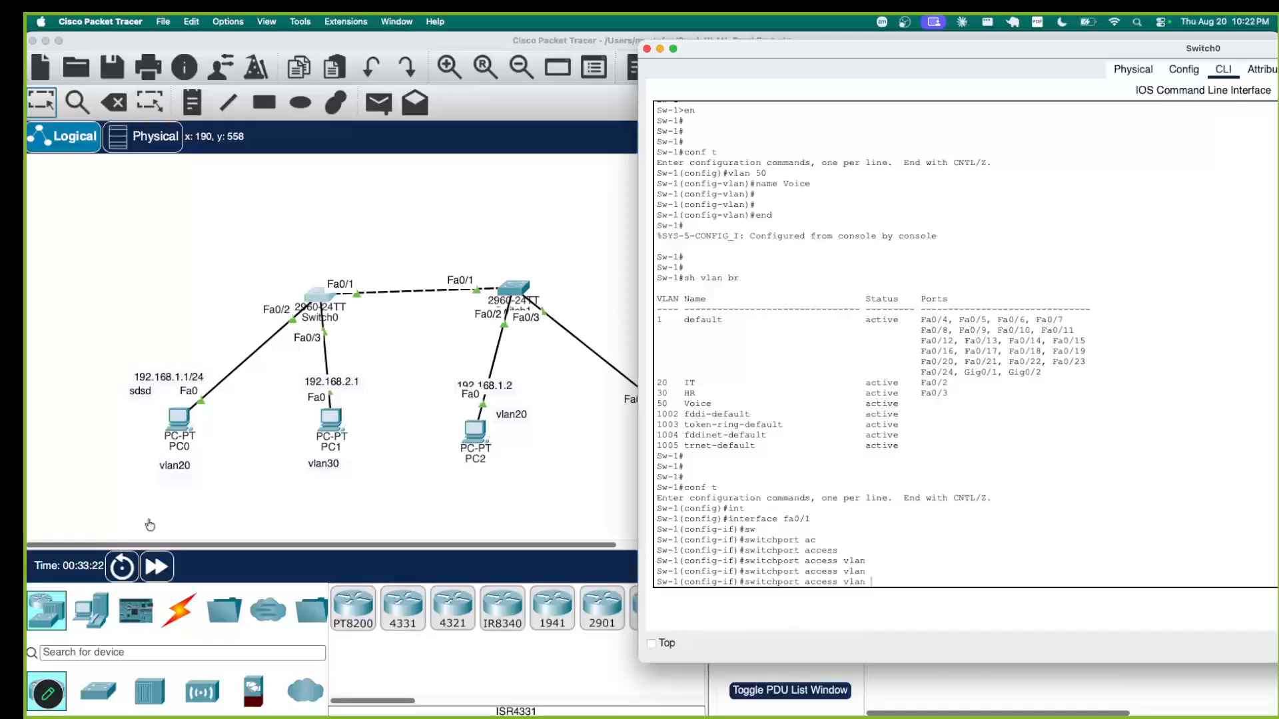
key("super+Tab")
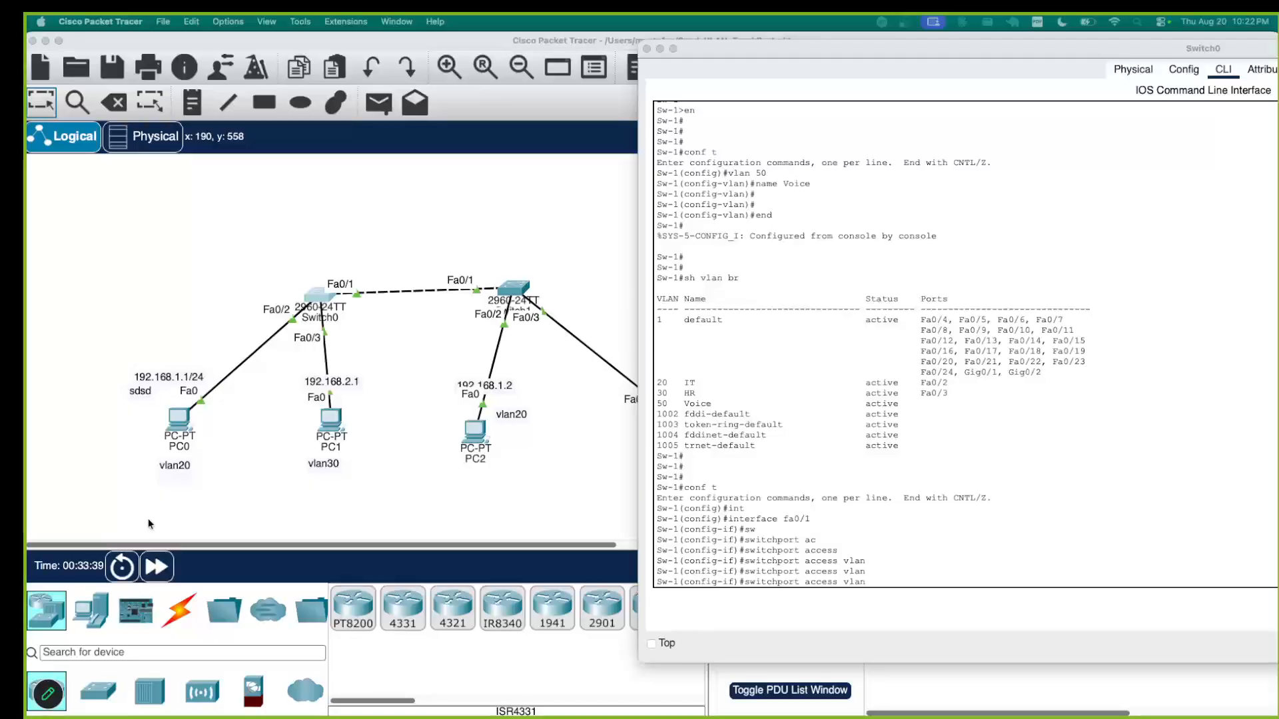
left_click(899, 583)
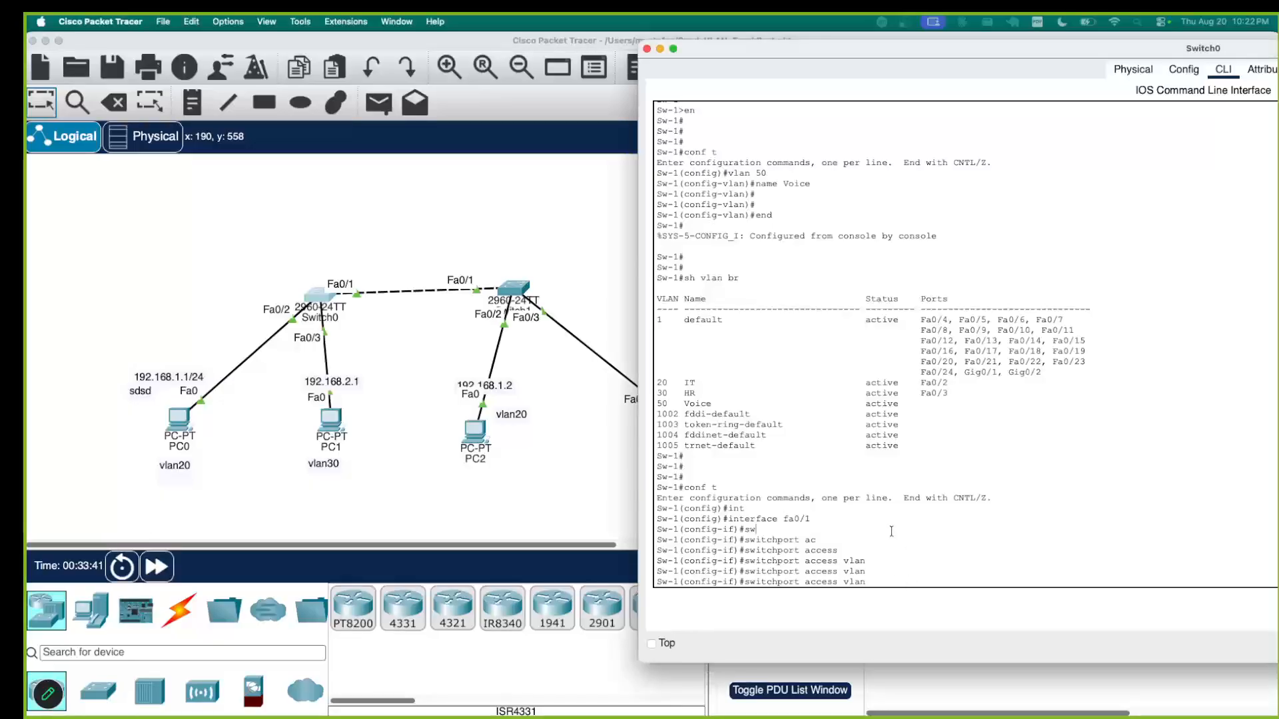
key("BackSpace")
key("BackSpace")
key("BackSpace")
key("BackSpace")
key("BackSpace")
key("BackSpace")
key("BackSpace")
key("BackSpace")
key("BackSpace")
key("BackSpace")
key("BackSpace")
key("BackSpace")
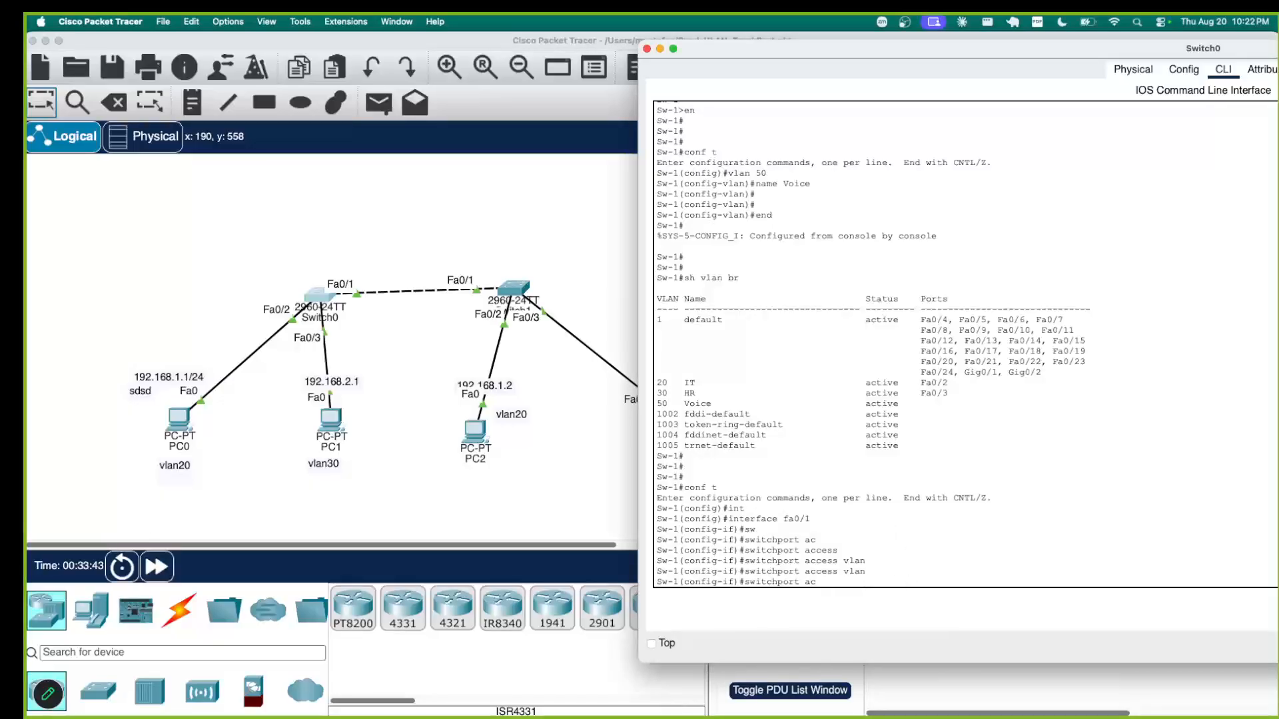
- Assign VLAN 50 as the voice VLAN on fa0/1 by completing the pending switchport command, and leave configuration mode with end
type("voi")
key("Tab")
key("Tab")
key("Tab")
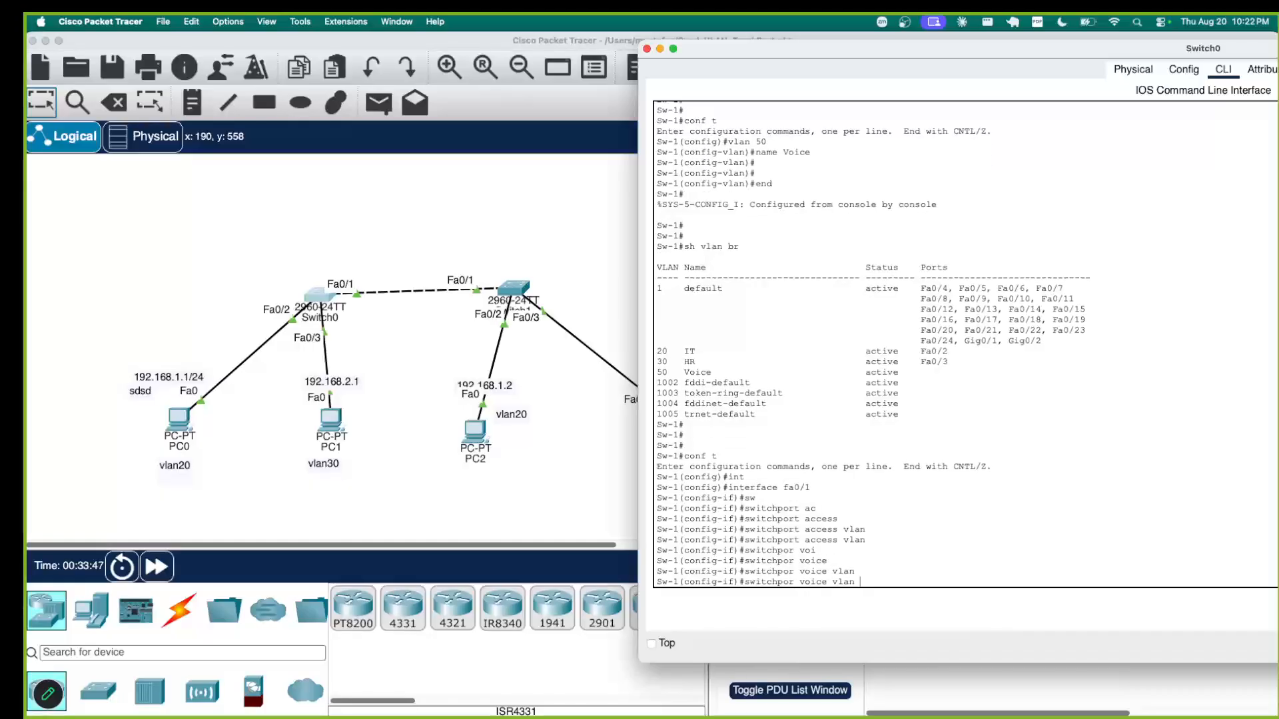
type("50")
key("Return")
key("Return")
key("Return")
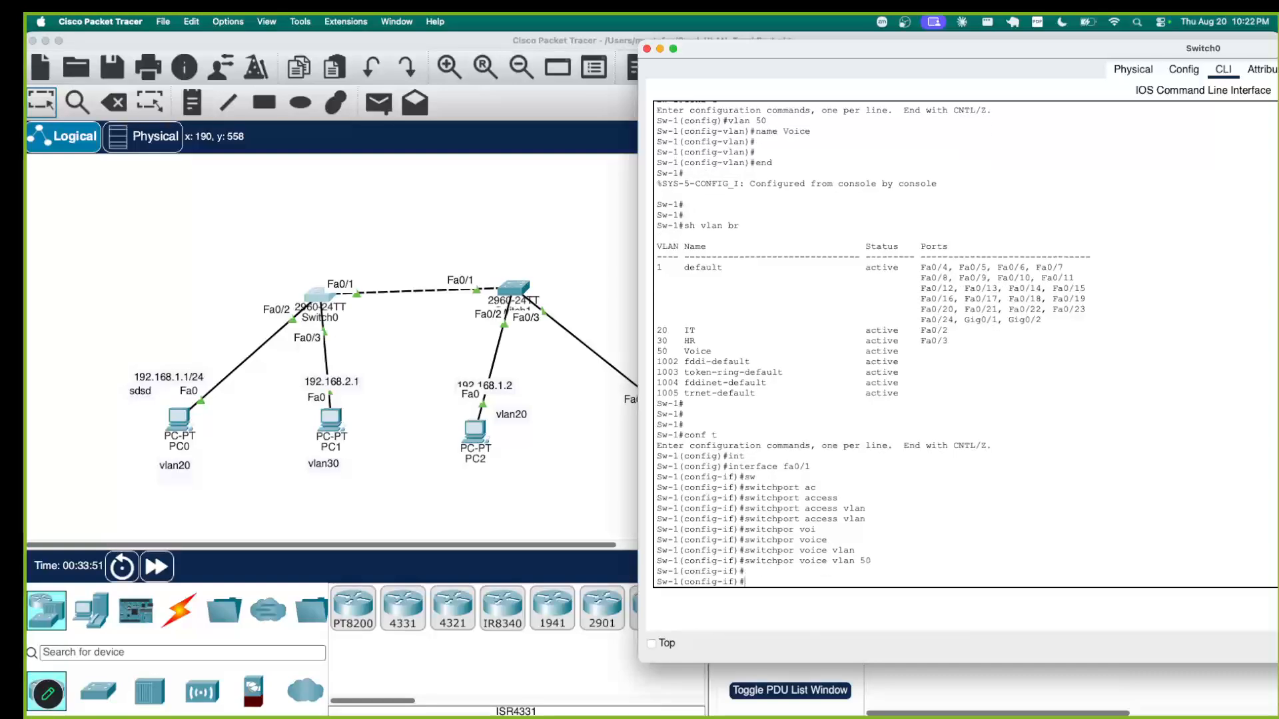
type("e")
key("Return")
key("Return")
key("Return")
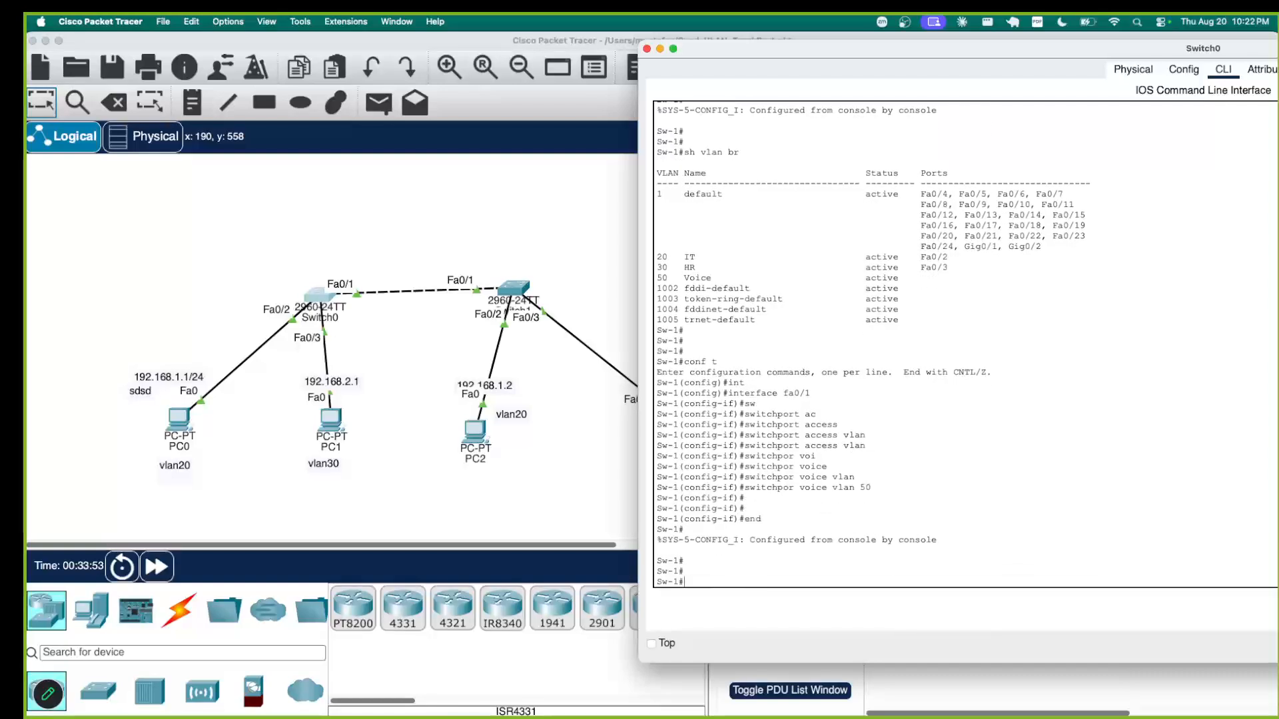
type("show ")
type("config")
key("Tab")
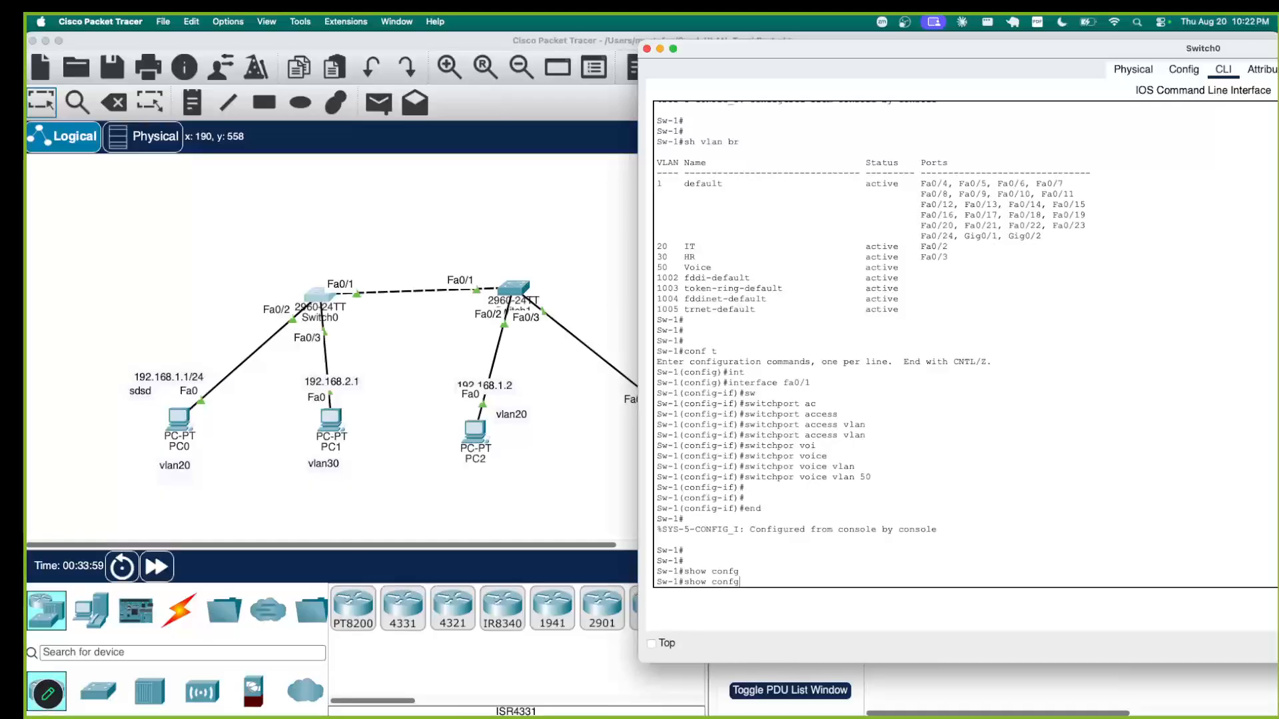
key("BackSpace")
type("i")
key("Tab")
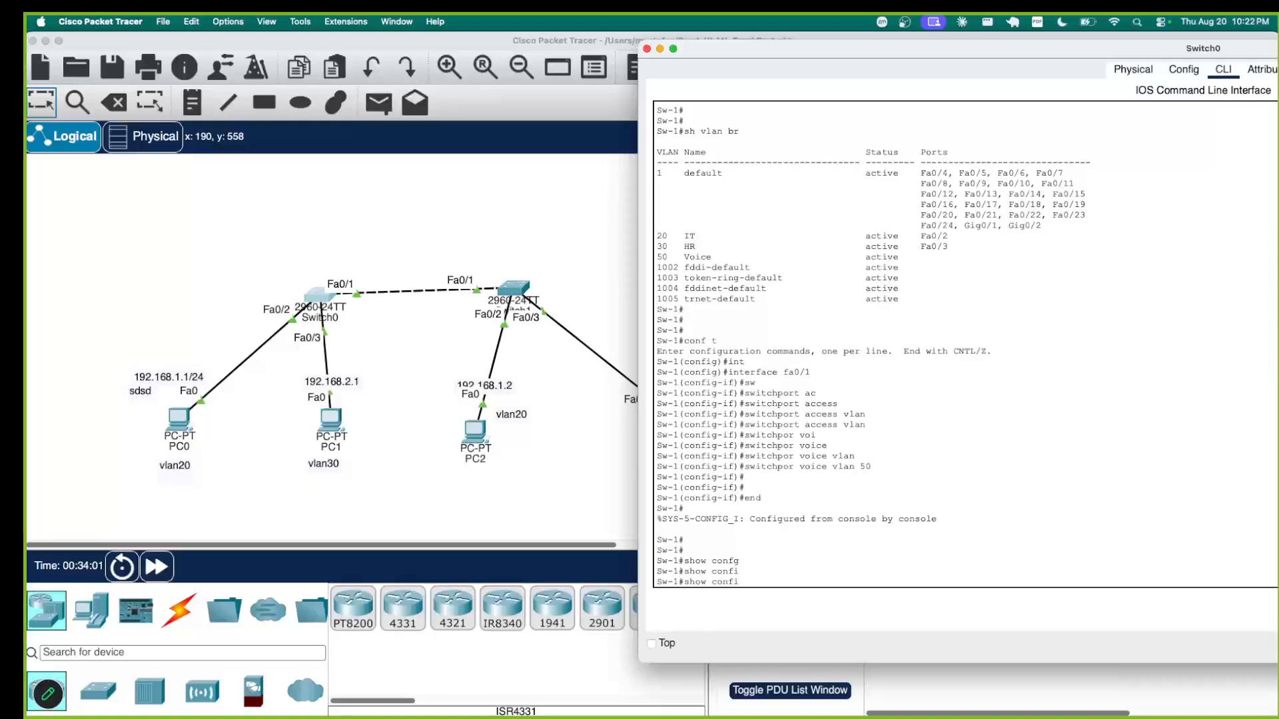
type("g")
key("Tab")
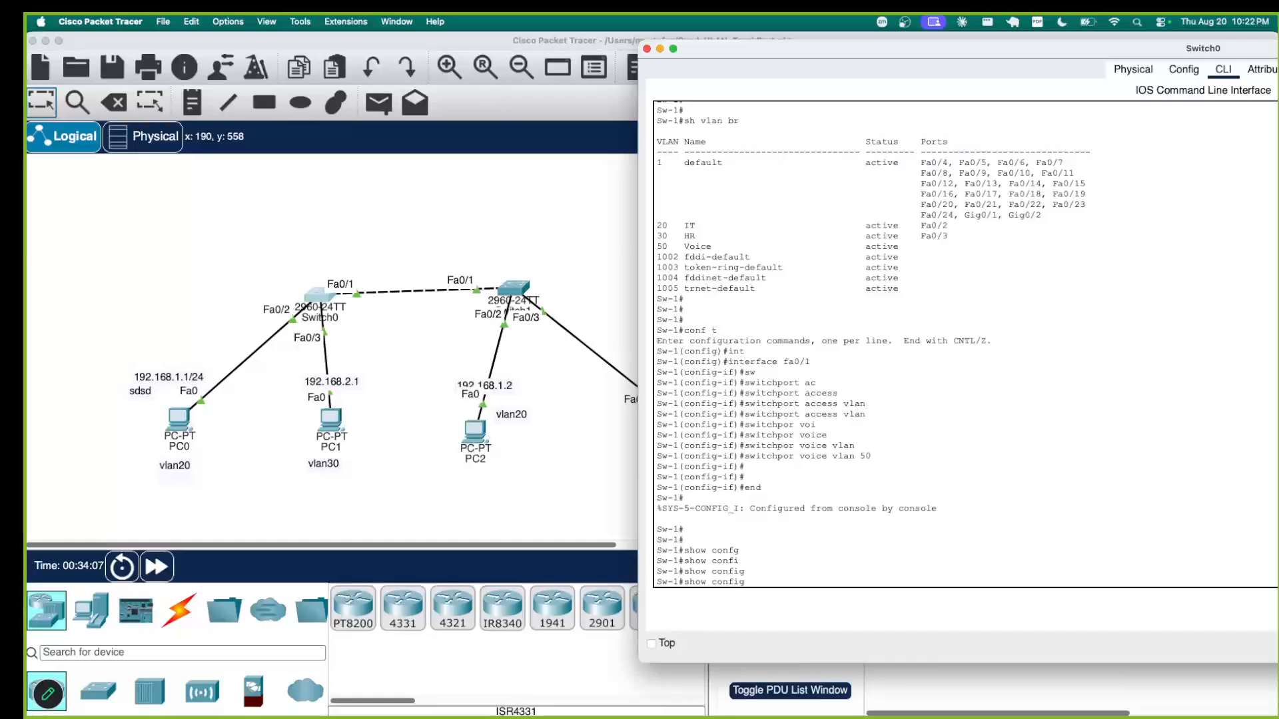
key("BackSpace")
key("BackSpace")
key("BackSpace")
key("BackSpace")
key("BackSpace")
key("BackSpace")
- List the interface sections of Switch0's running configuration with show running-config | sec interface
type("run")
key("Tab")
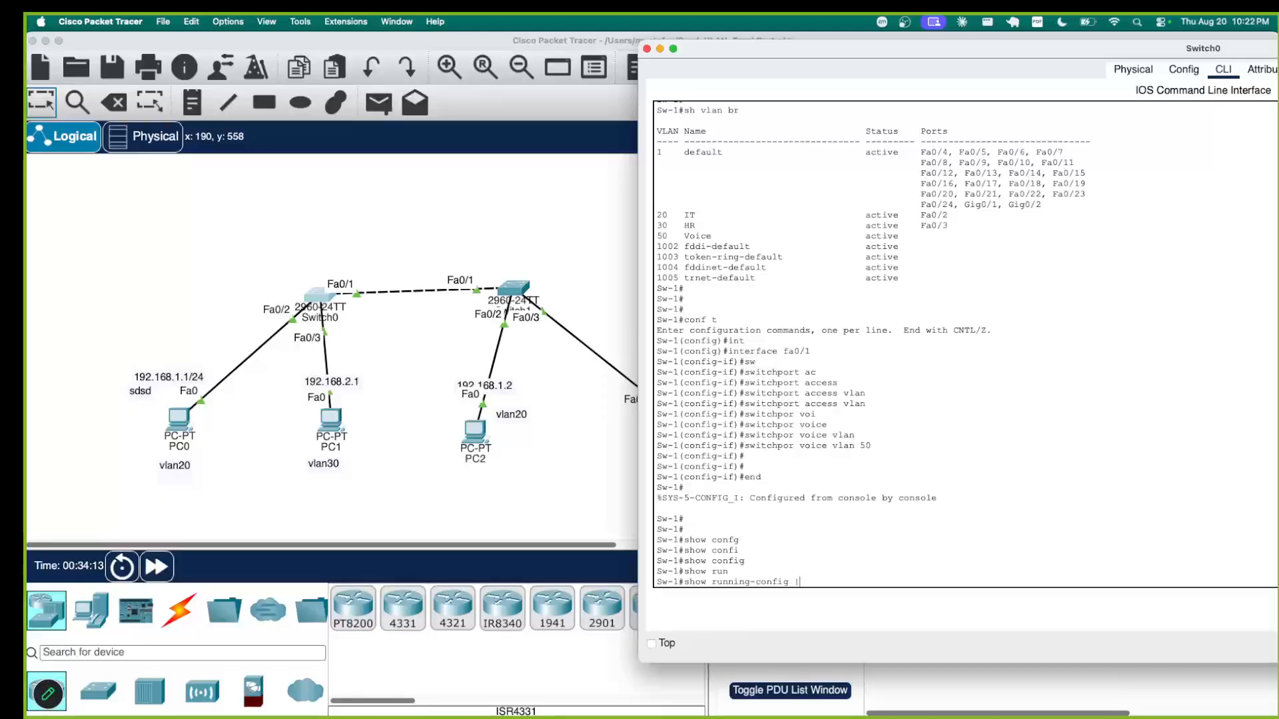
type("| sec interface")
key("Return")
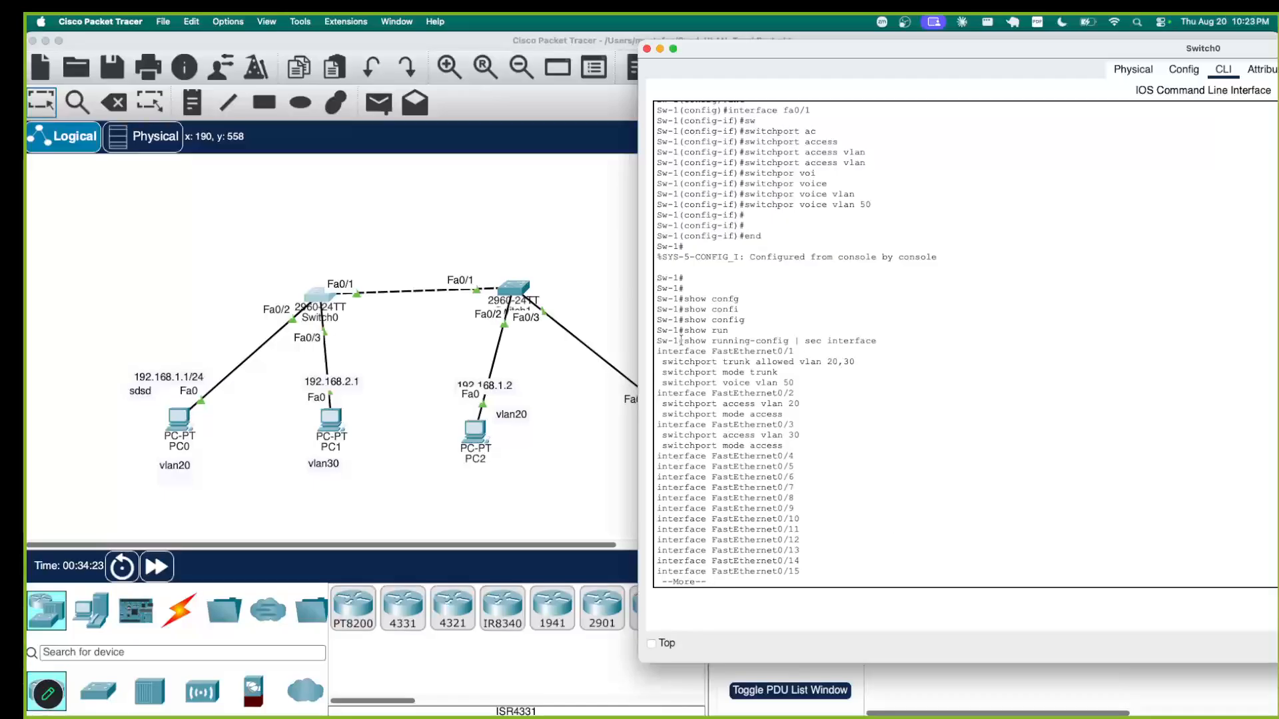
- Examine the trunk and voice VLAN lines under FastEthernet0/1 in the listing, and quit the paged output
left_click_drag(683, 342, 871, 347)
left_click(822, 341)
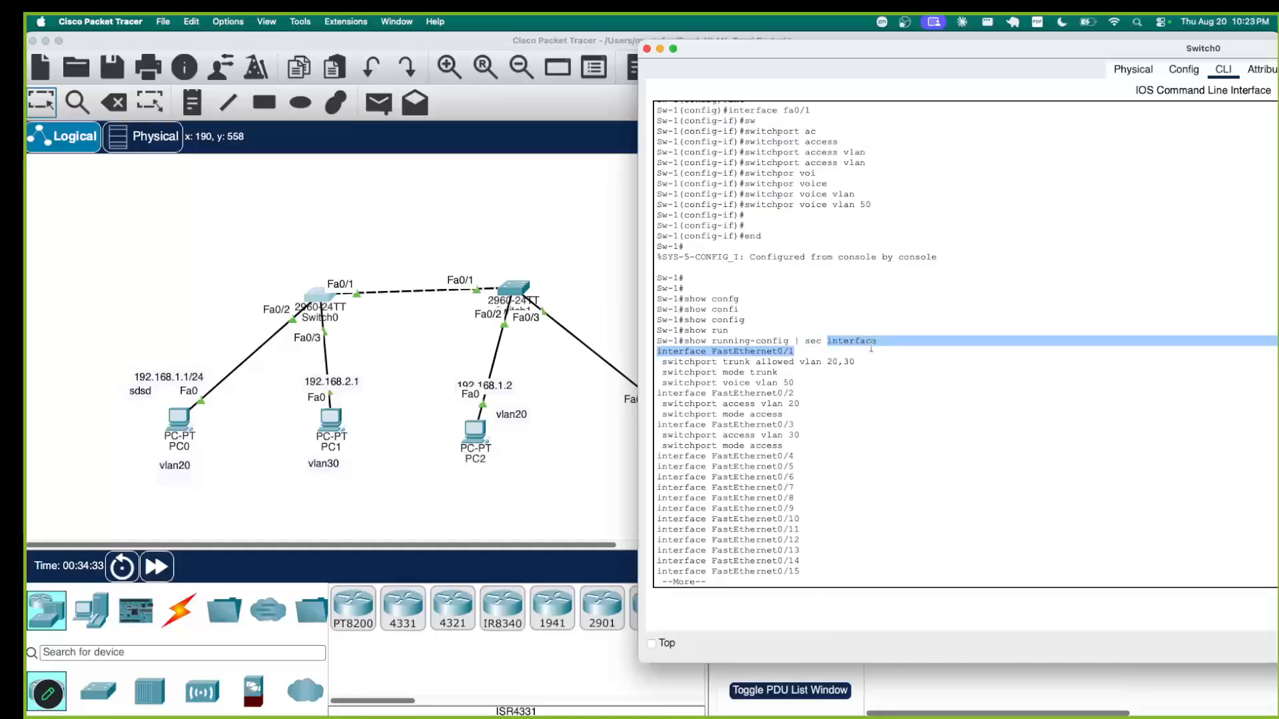
left_click(841, 360)
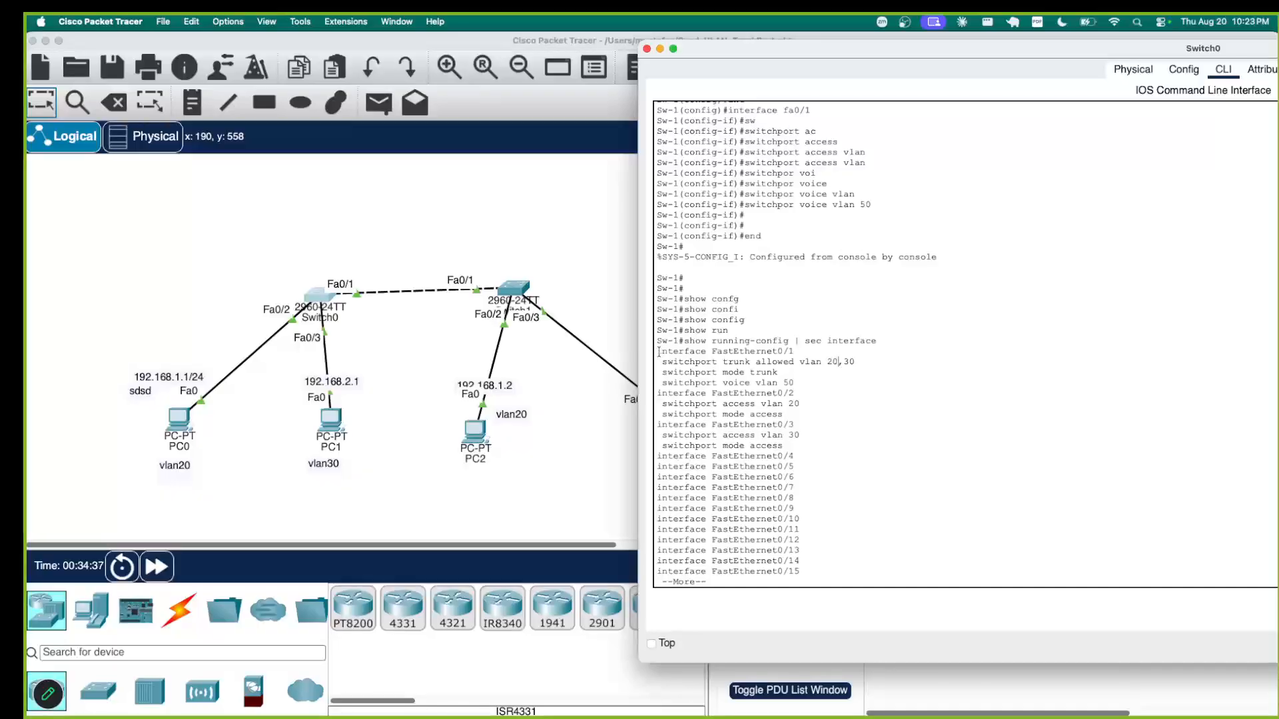
left_click_drag(658, 351, 659, 389)
left_click_drag(222, 583, 757, 361)
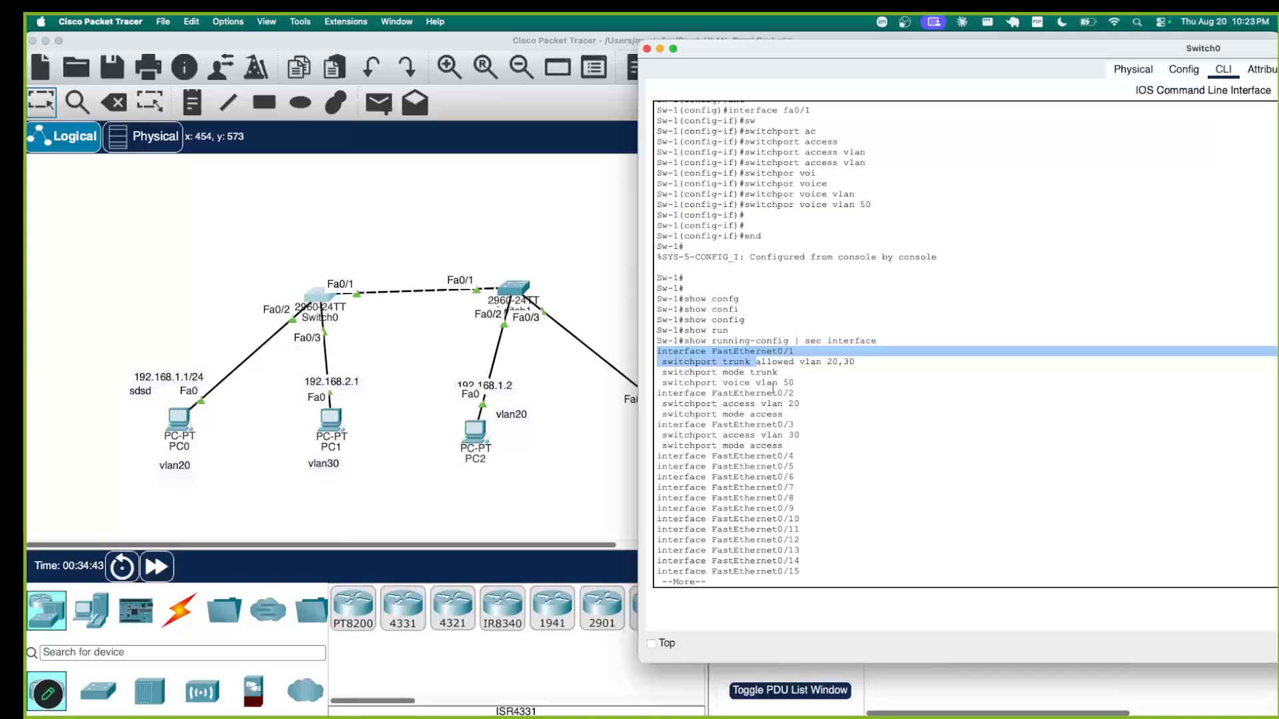
left_click(729, 527)
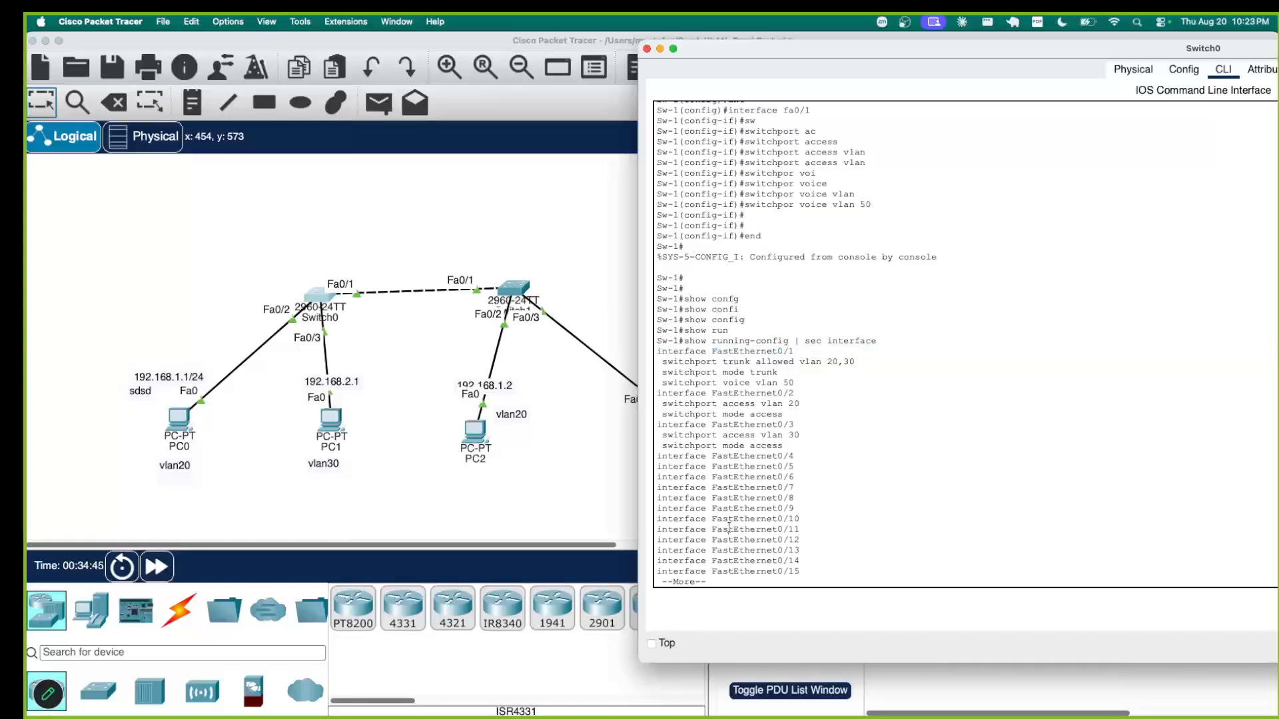
key("q")
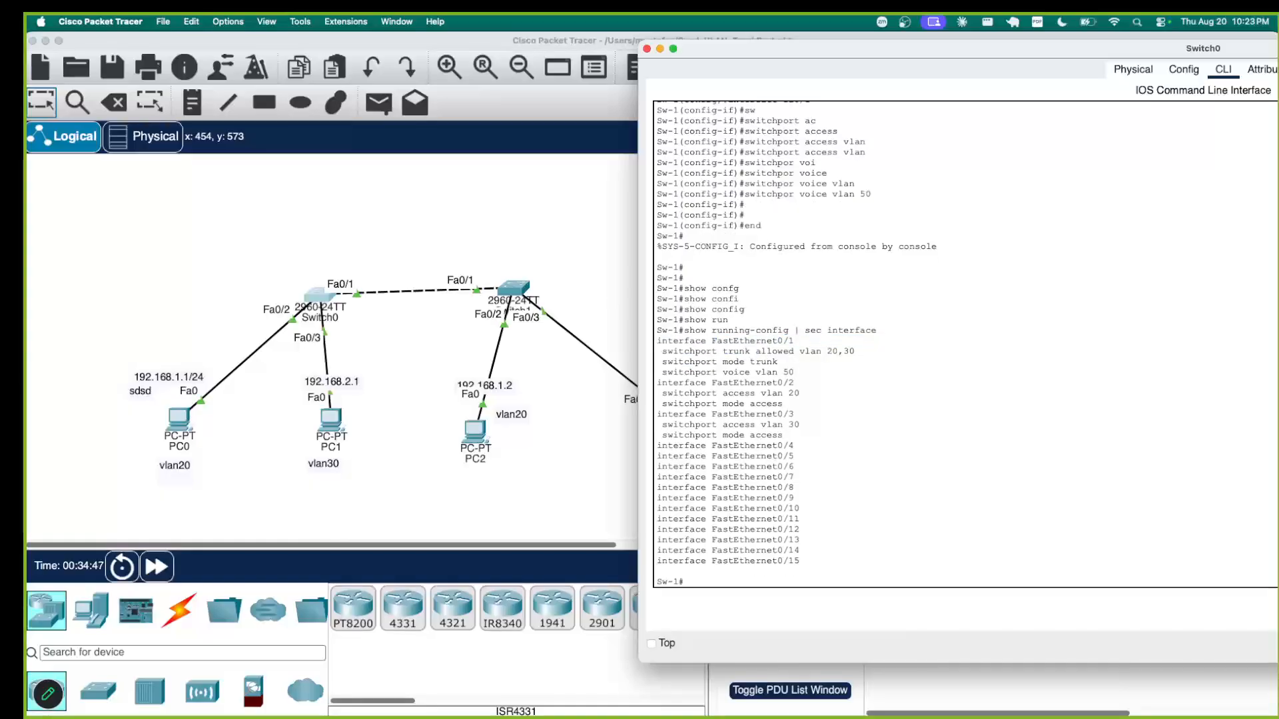
- Enter configuration mode on Switch0 and select interface fa0/1
type("conf t")
key("Return")
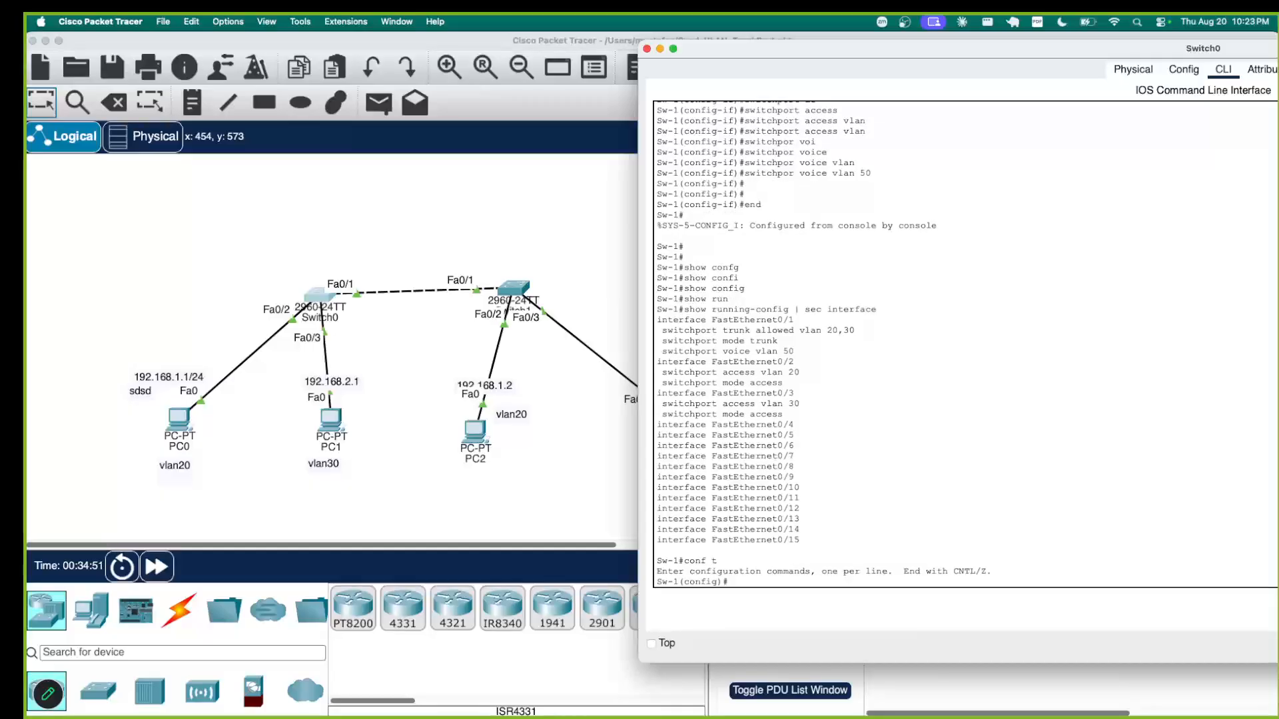
type("inter")
key("Tab")
type("fa0")
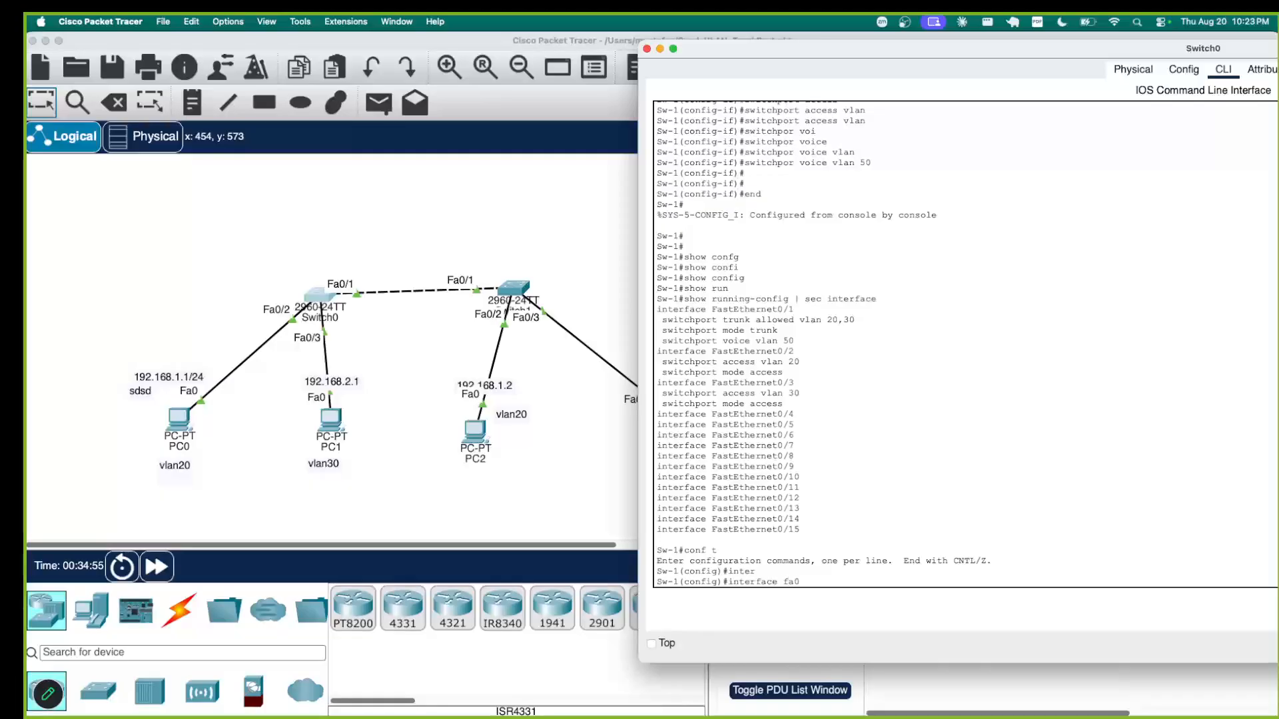
type("/1")
key("Return")
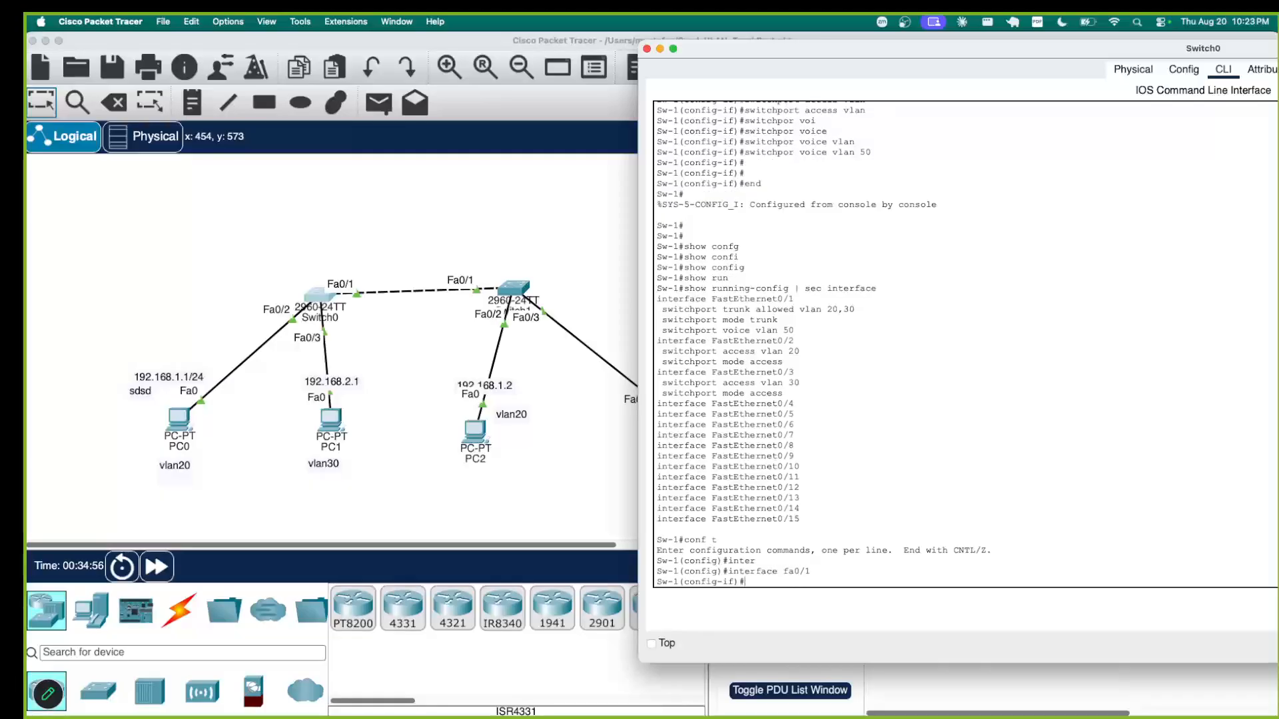
- Remove voice VLAN 50 from fa0/1 with no switchport voice vlan 50, and leave configuration mode with end
type("no switc")
key("Tab")
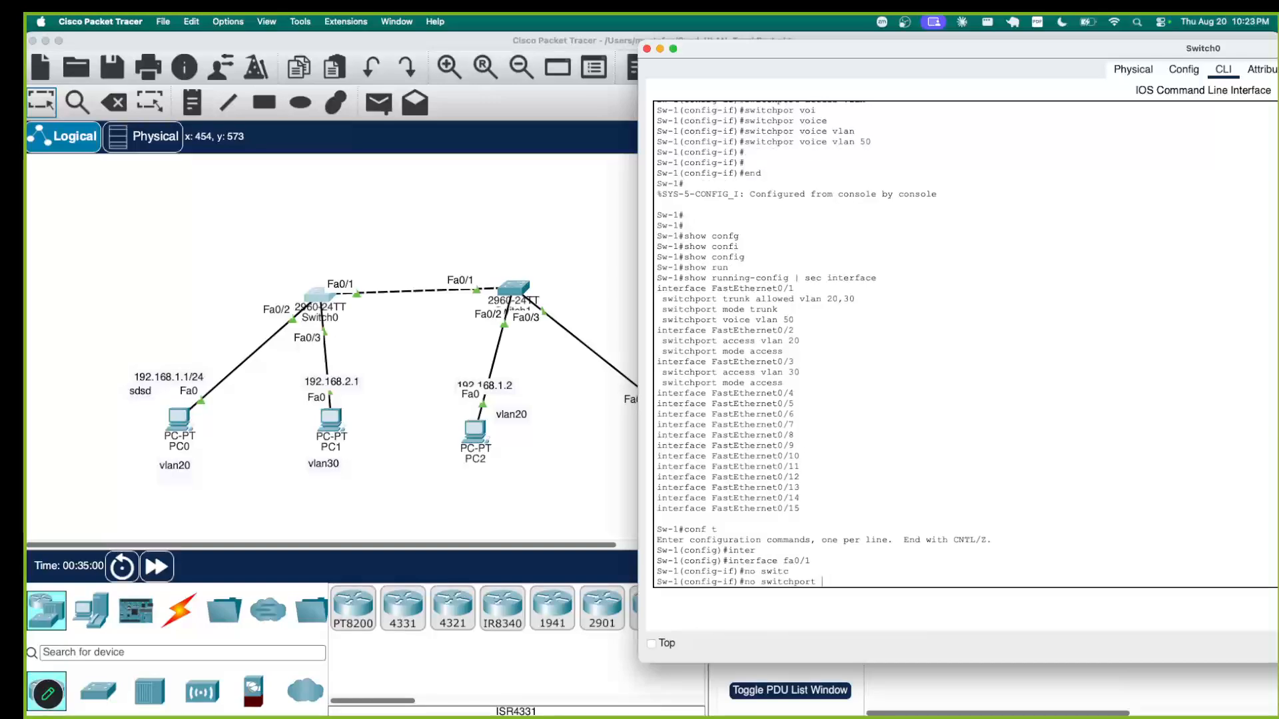
type("voi")
key("Tab")
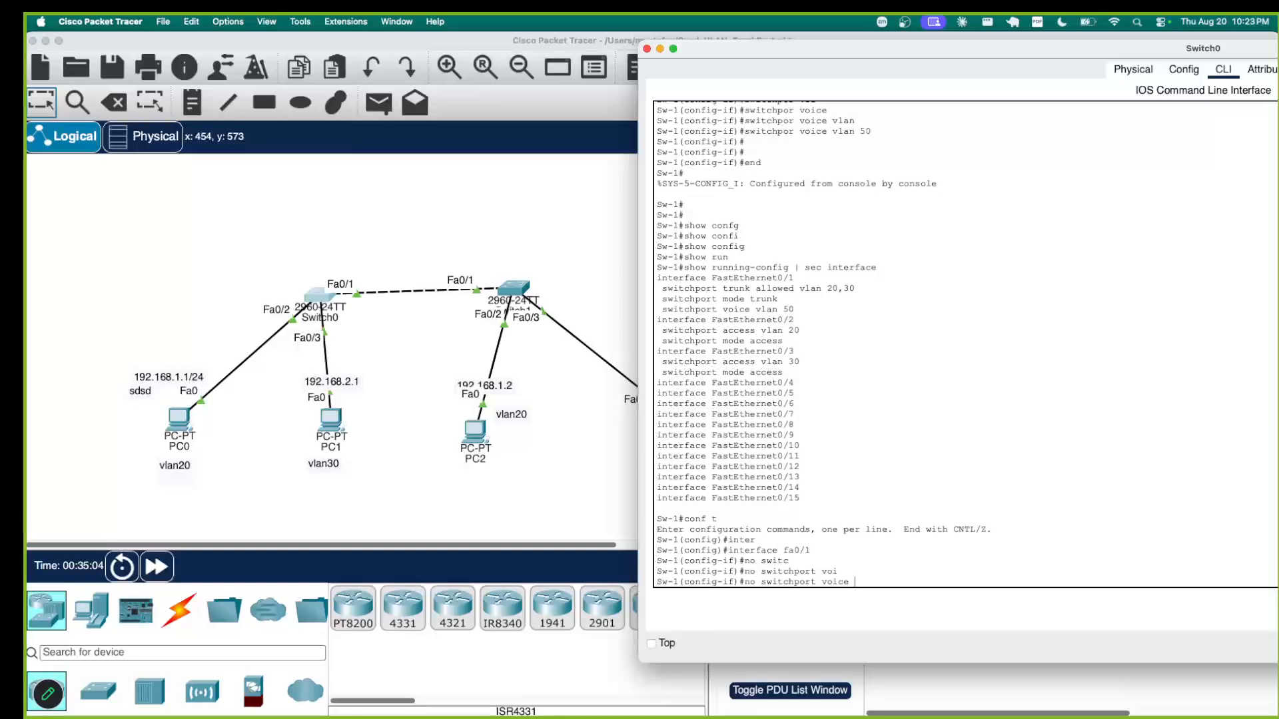
type("vlan 50")
key("Return")
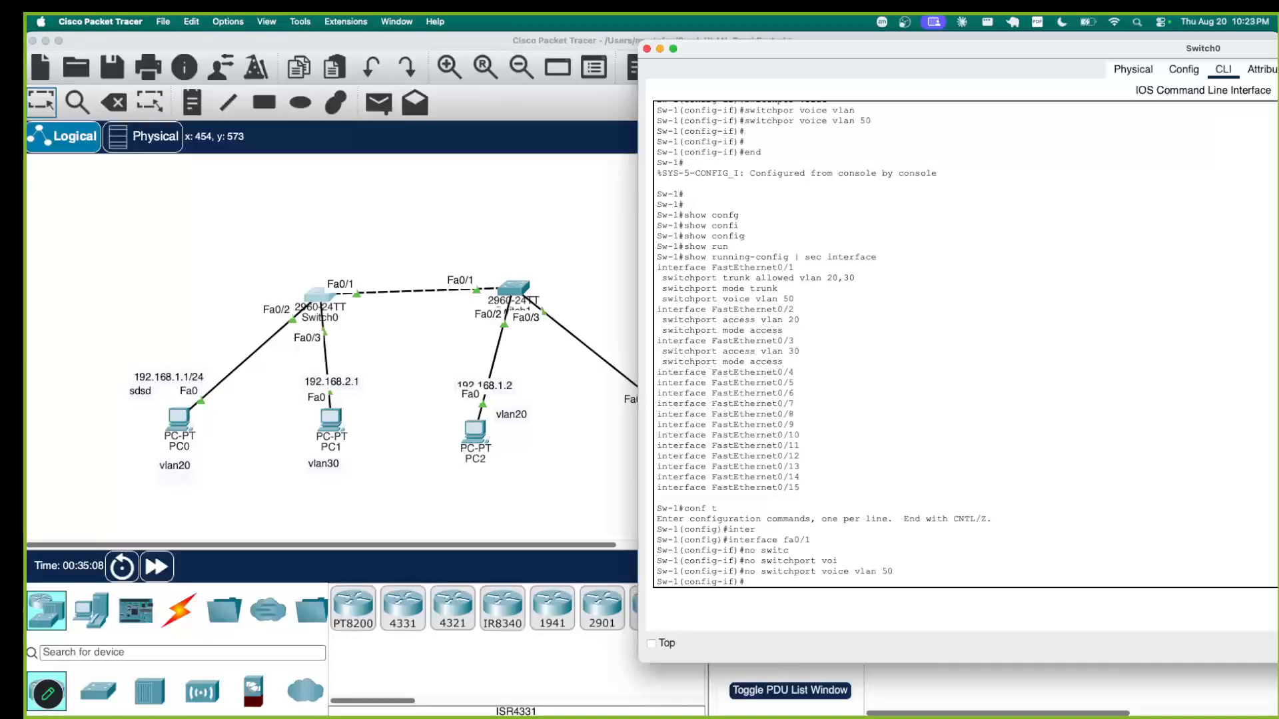
type("end")
key("Return")
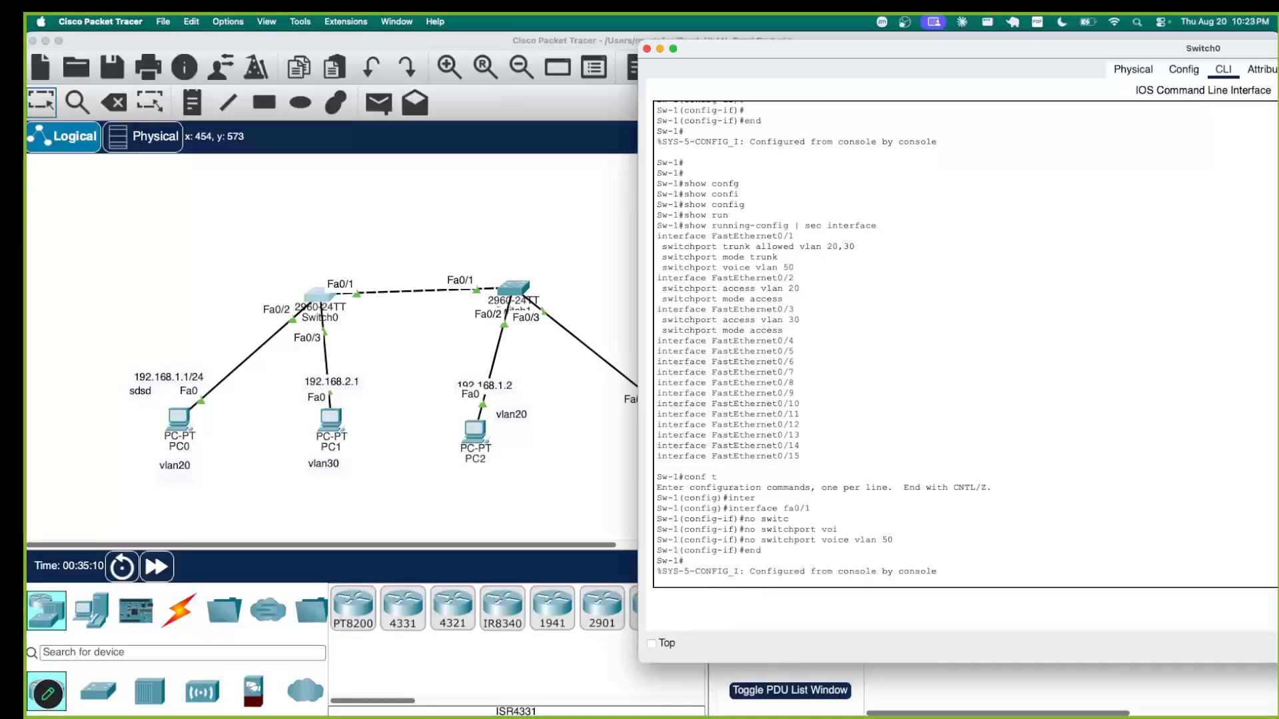
key("Return")
key("Return")
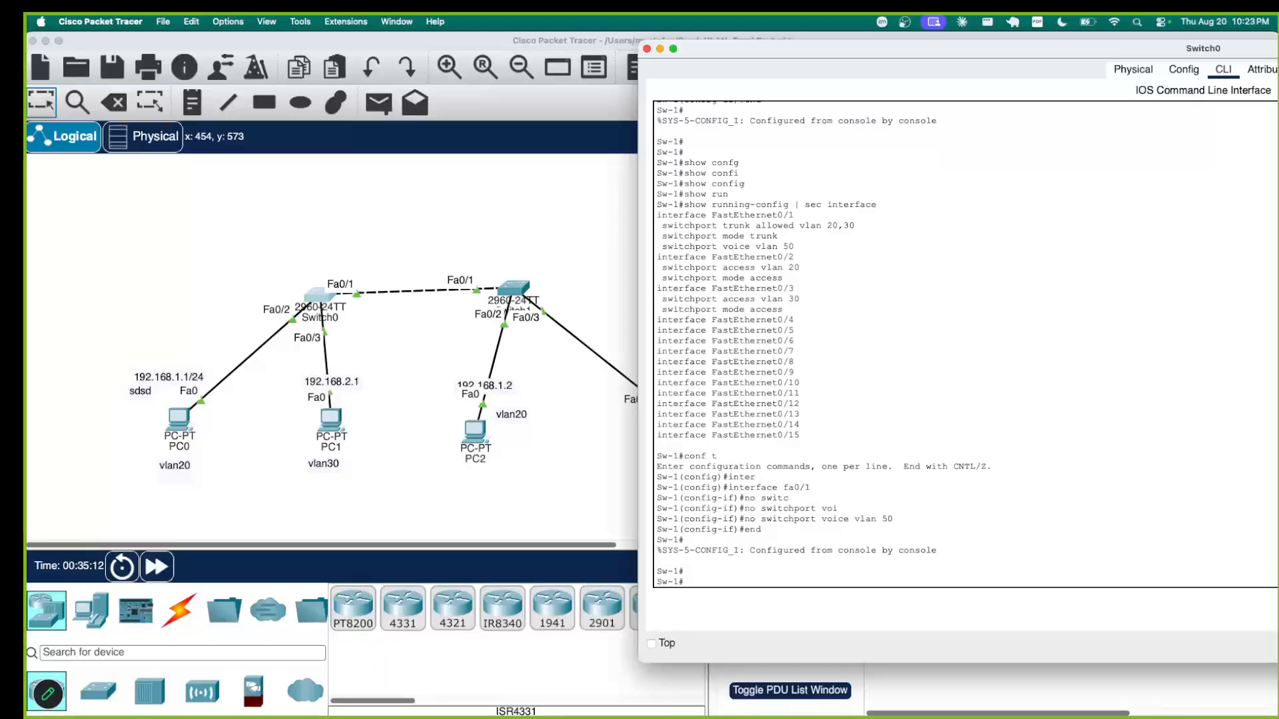
type("int")
key("Tab")
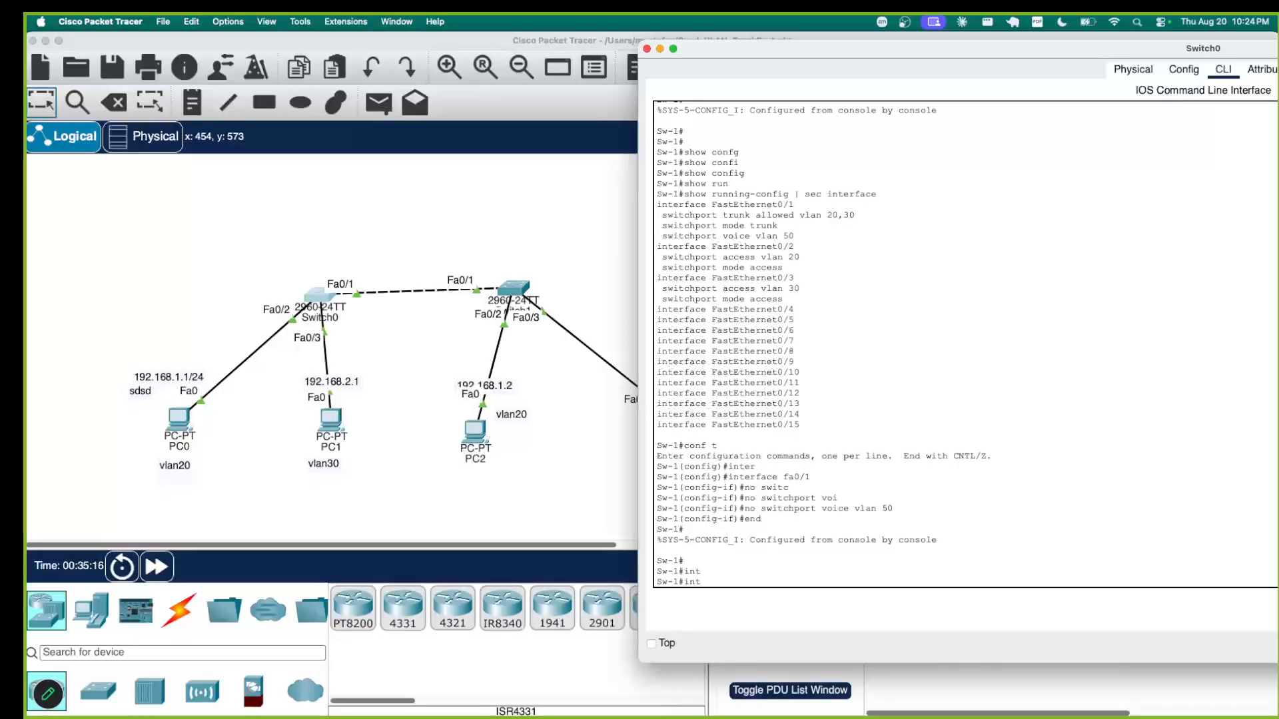
key("BackSpace")
key("BackSpace")
key("BackSpace")
- Enter configuration mode on Switch0 and select interface fastEthernet 0/2
type("conf t")
key("Return")
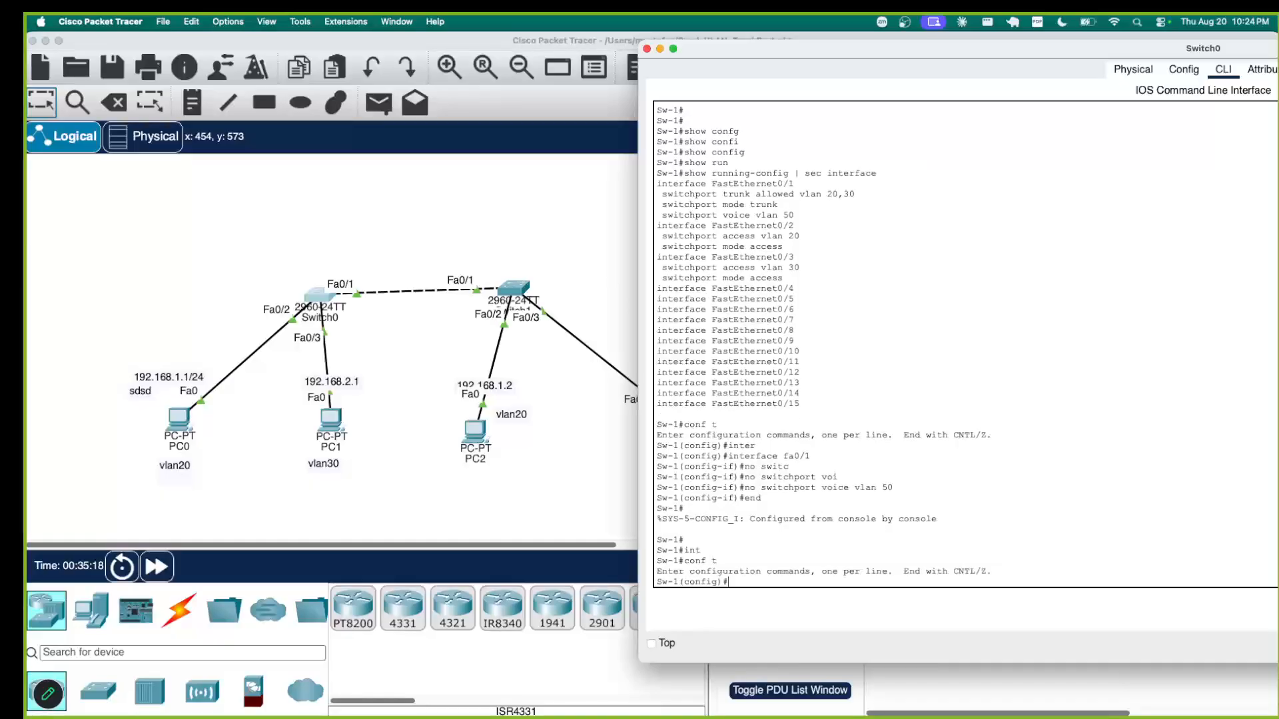
type("int")
key("Tab")
type("fa")
key("Tab")
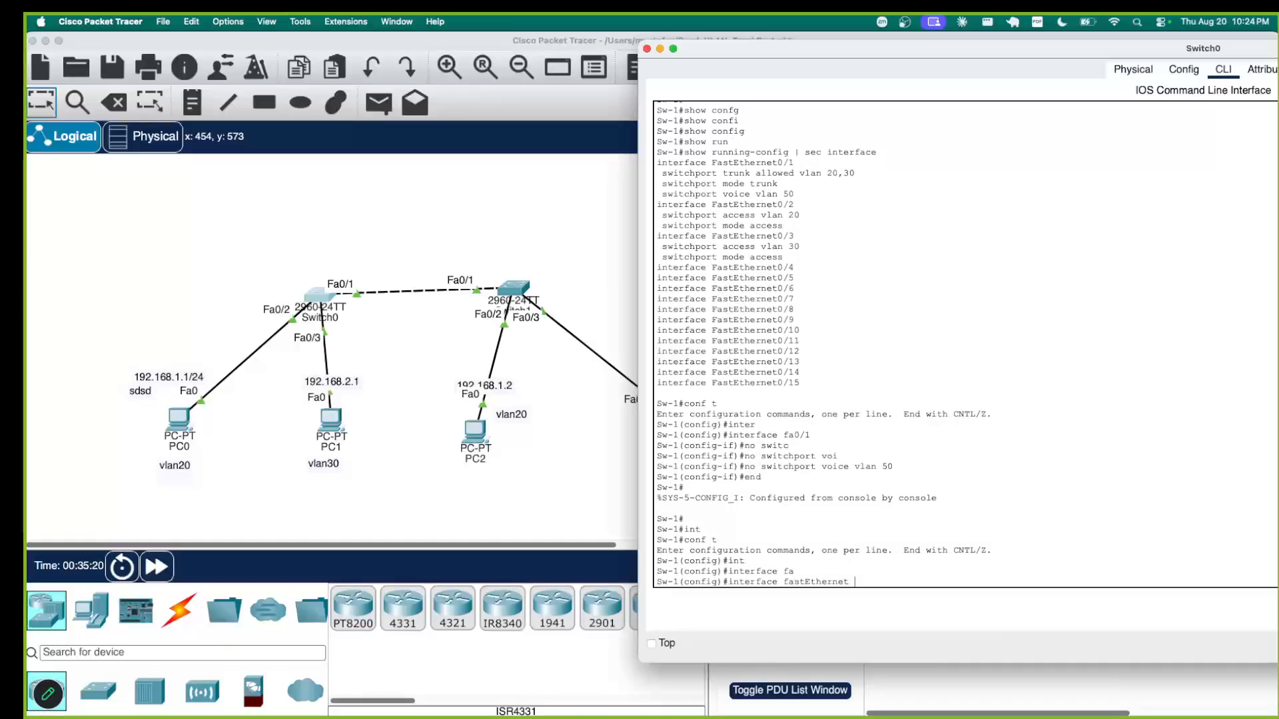
type("0/2")
key("Return")
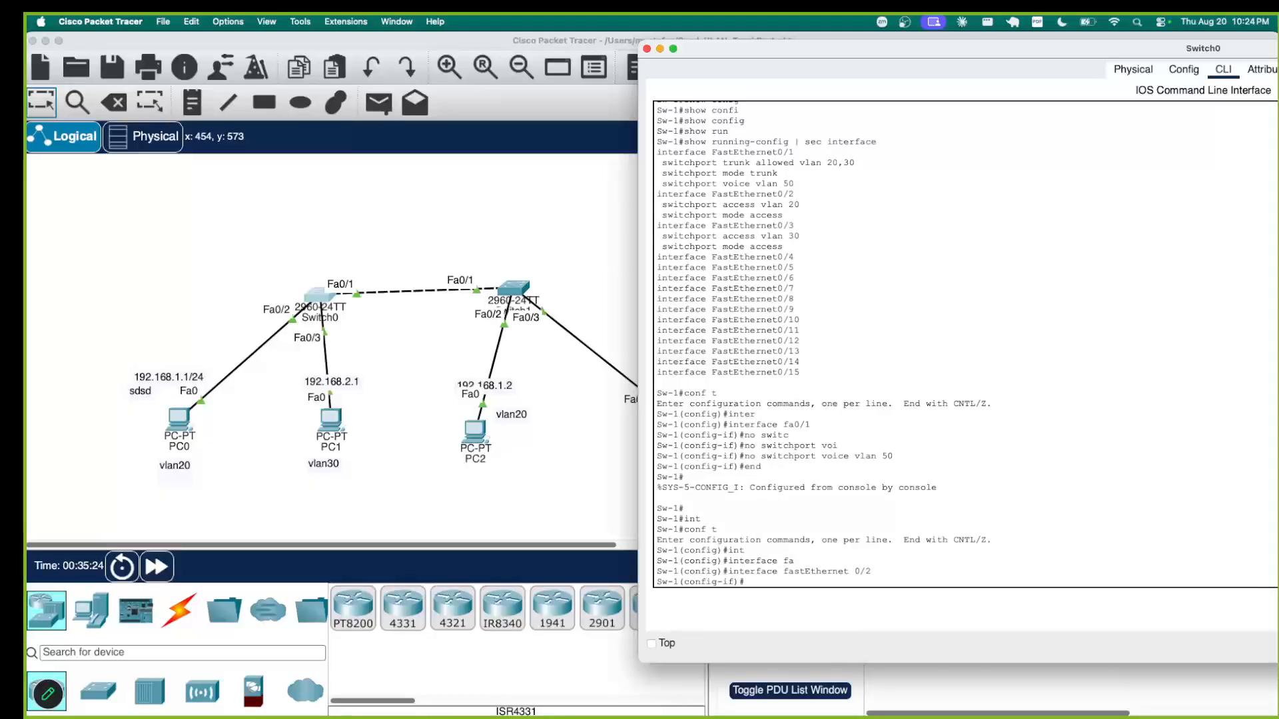
- Assign VLAN 50 as the voice VLAN on FastEthernet 0/2 with switchport voice vlan 50, and leave configuration mode with end
type("switc")
key("Tab")
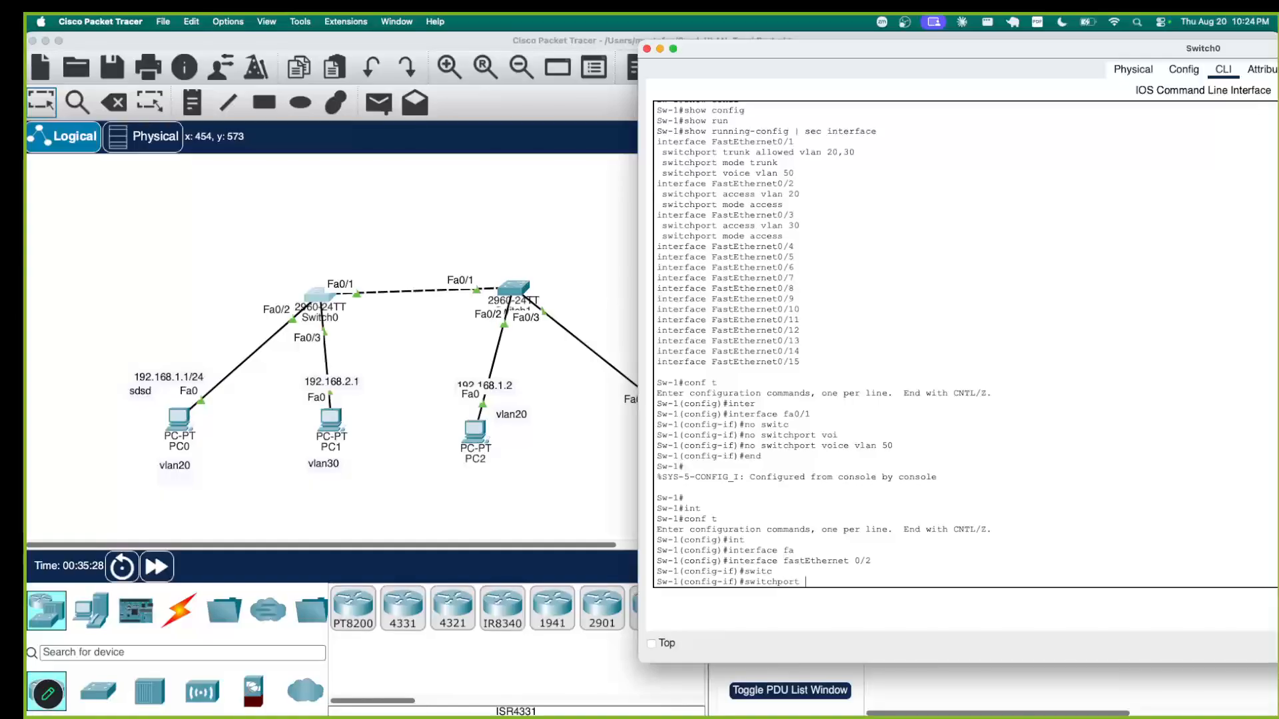
type("vo")
key("Tab")
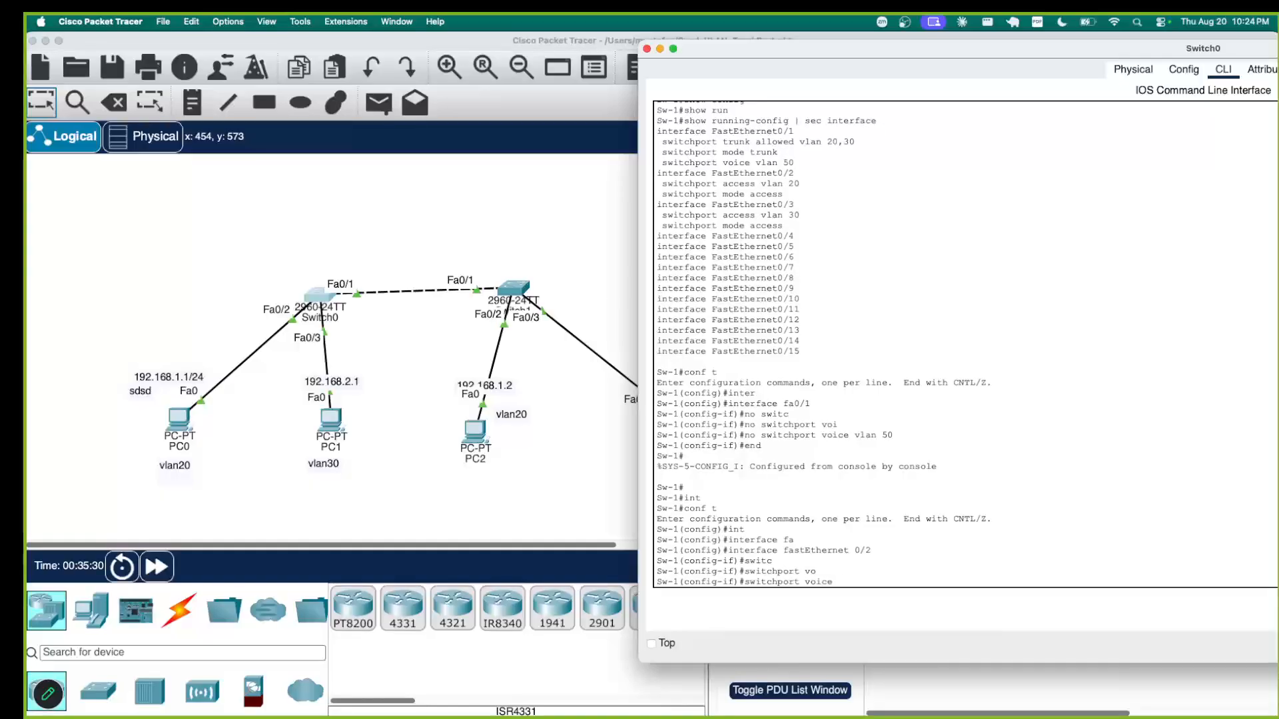
type("vla")
key("Tab")
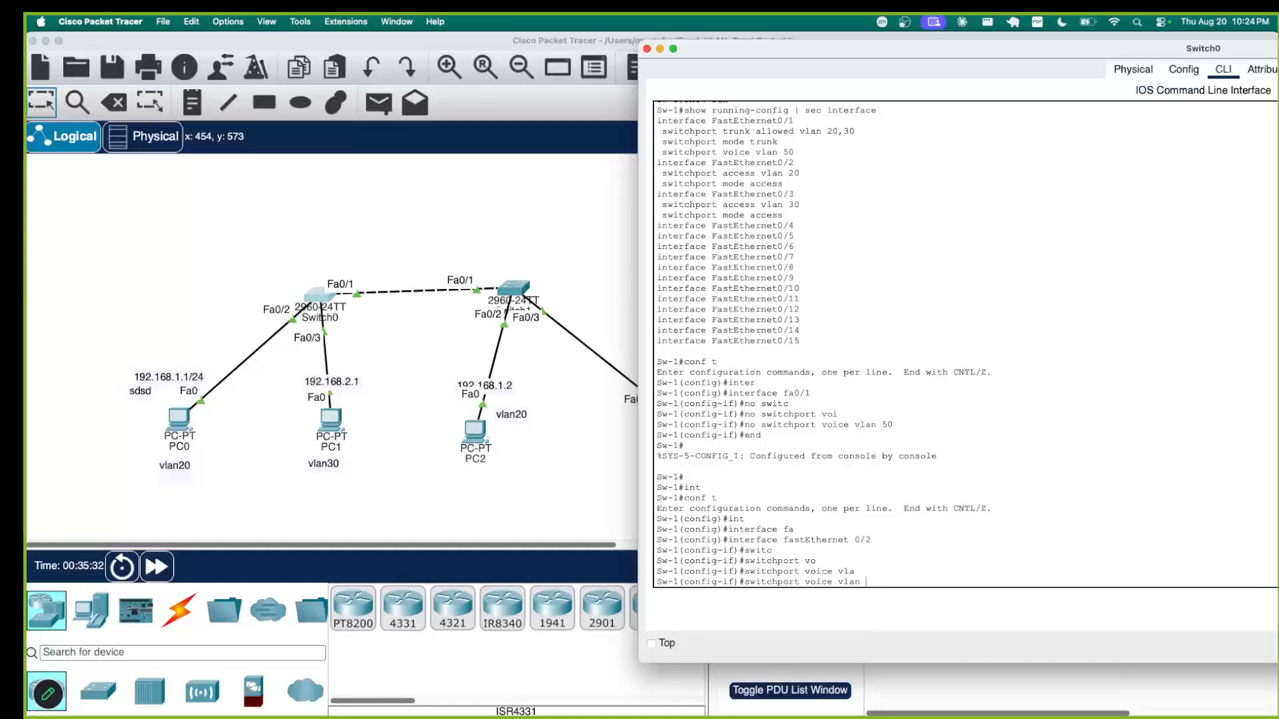
type("50")
key("Return")
key("Return")
key("Return")
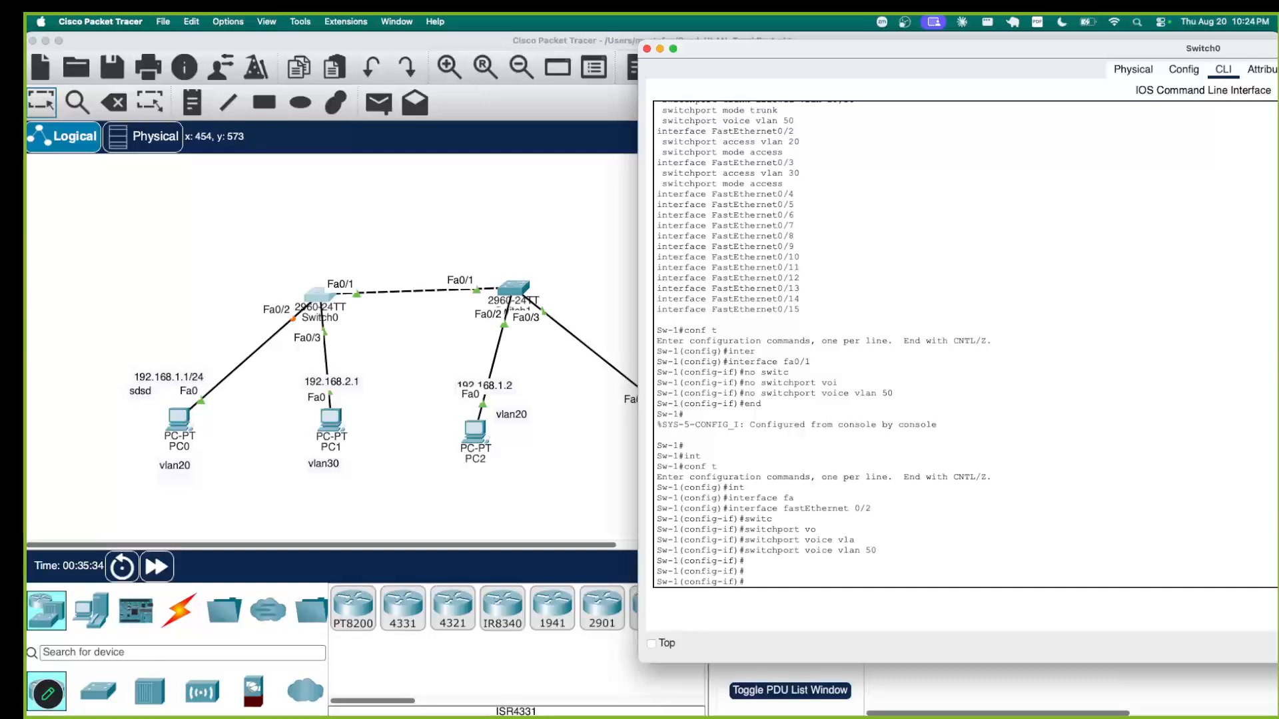
type("end")
key("Return")
key("Return")
key("Return")
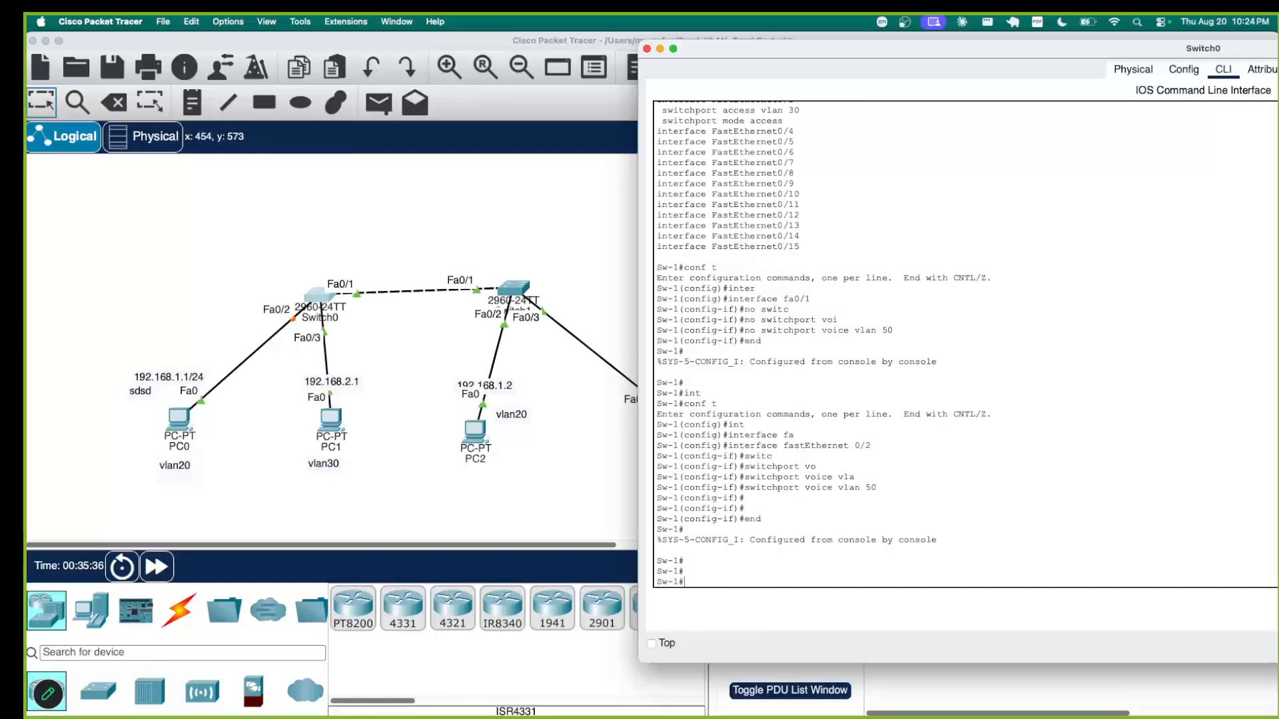
- List the running configuration's interface sections again and examine the access and voice VLAN lines under FastEthernet0/2
type("show running-config | sec interface")
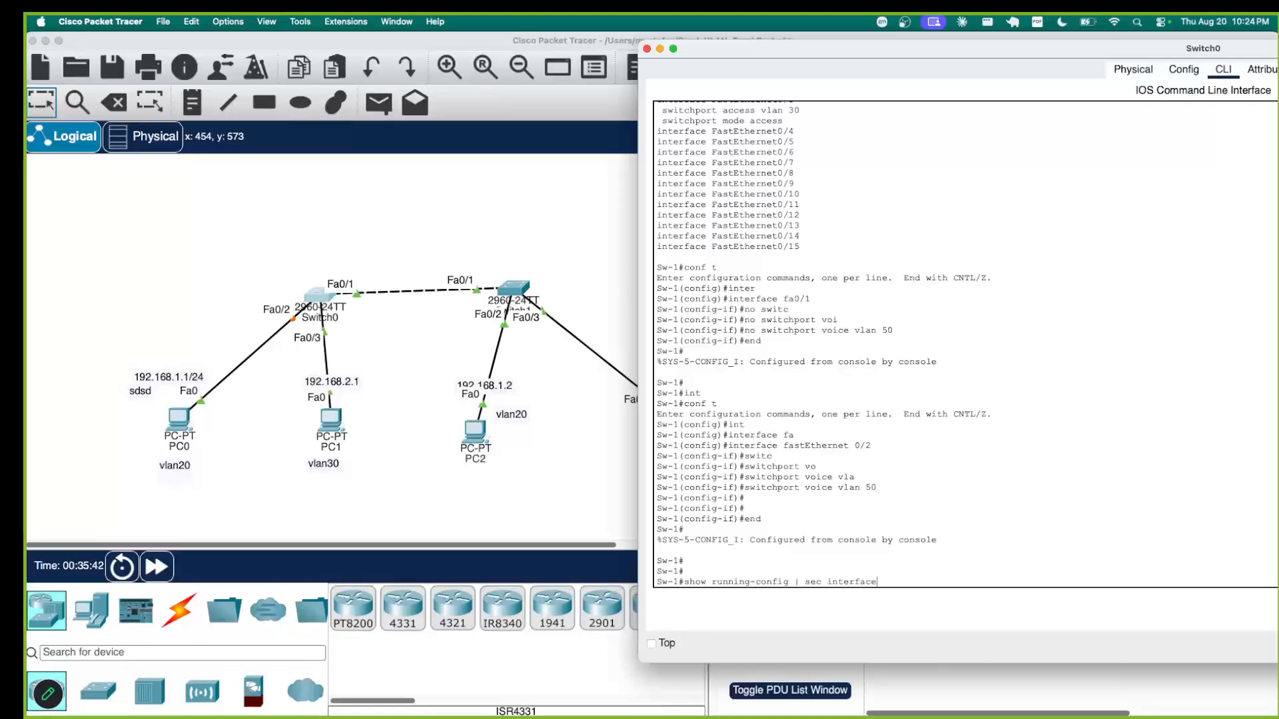
key("Return")
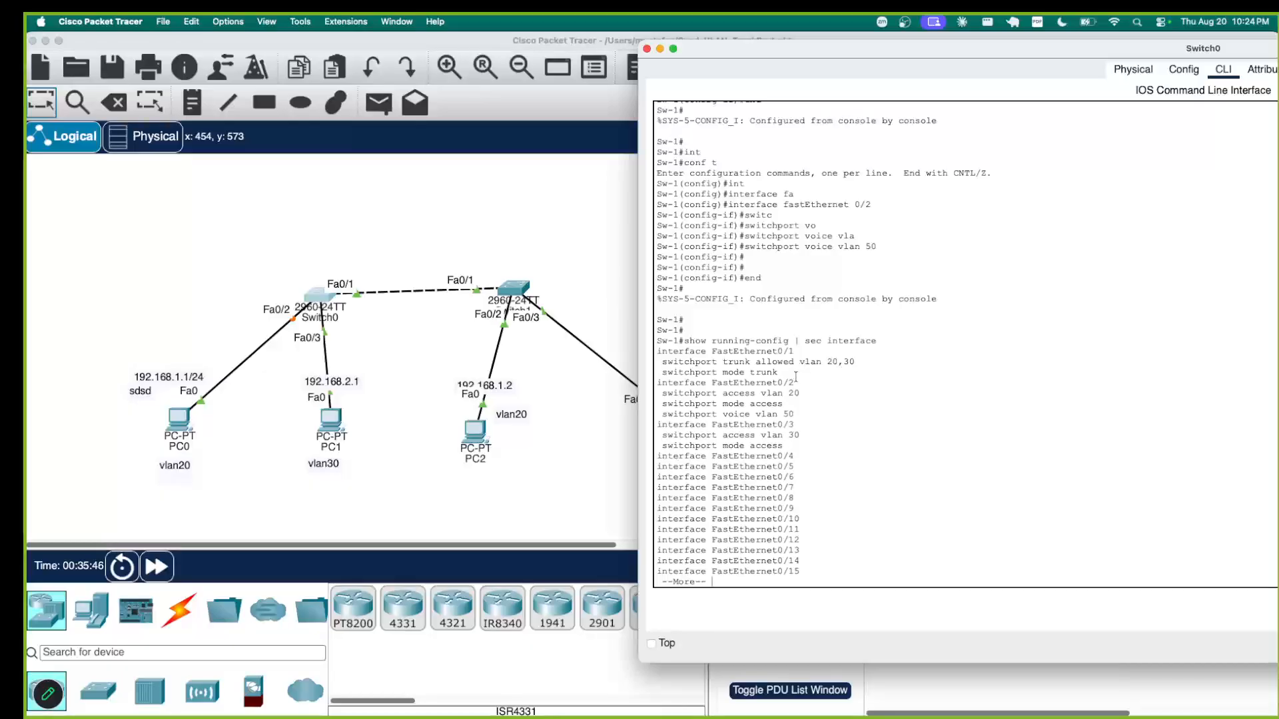
left_click_drag(795, 383, 677, 383)
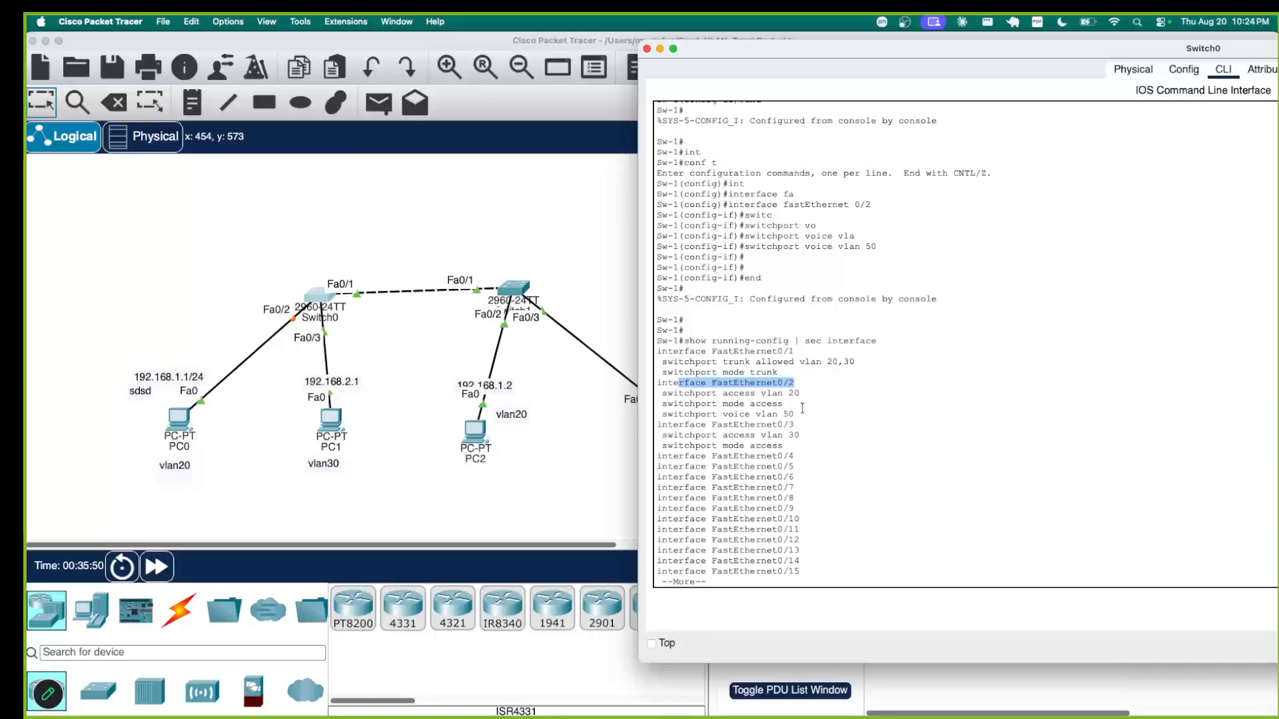
left_click_drag(792, 403, 729, 383)
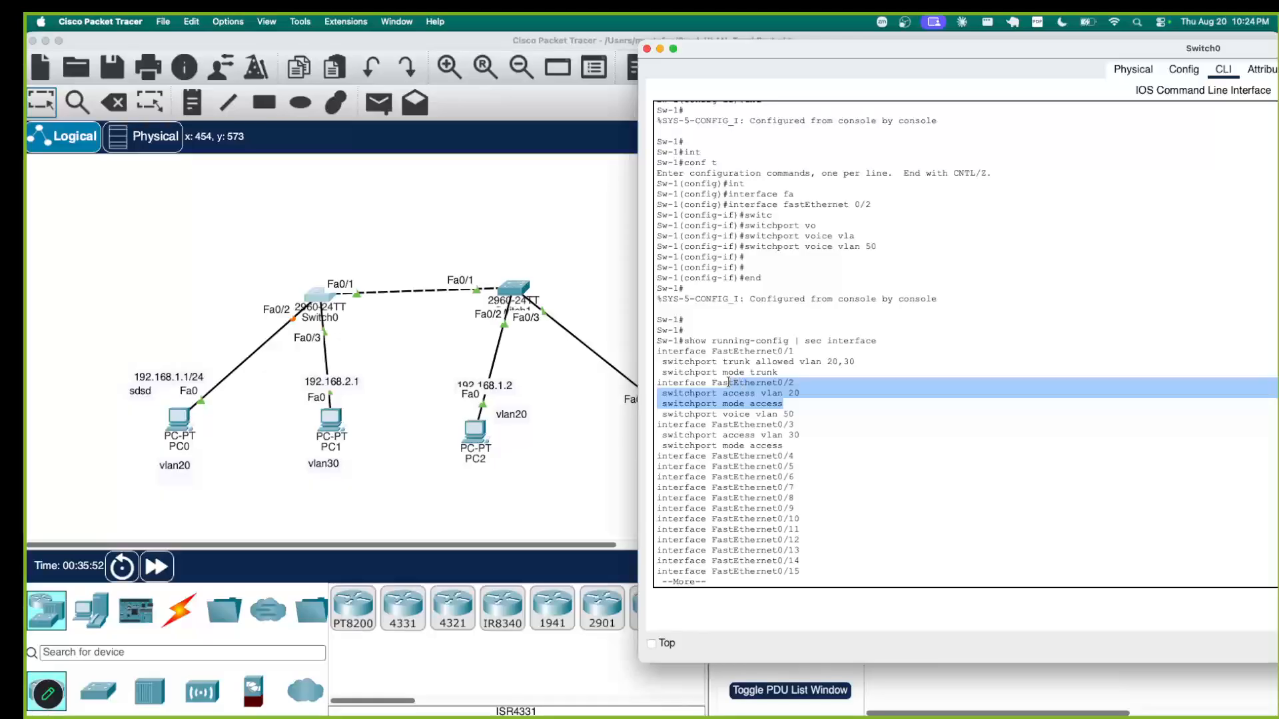
left_click_drag(794, 415, 734, 403)
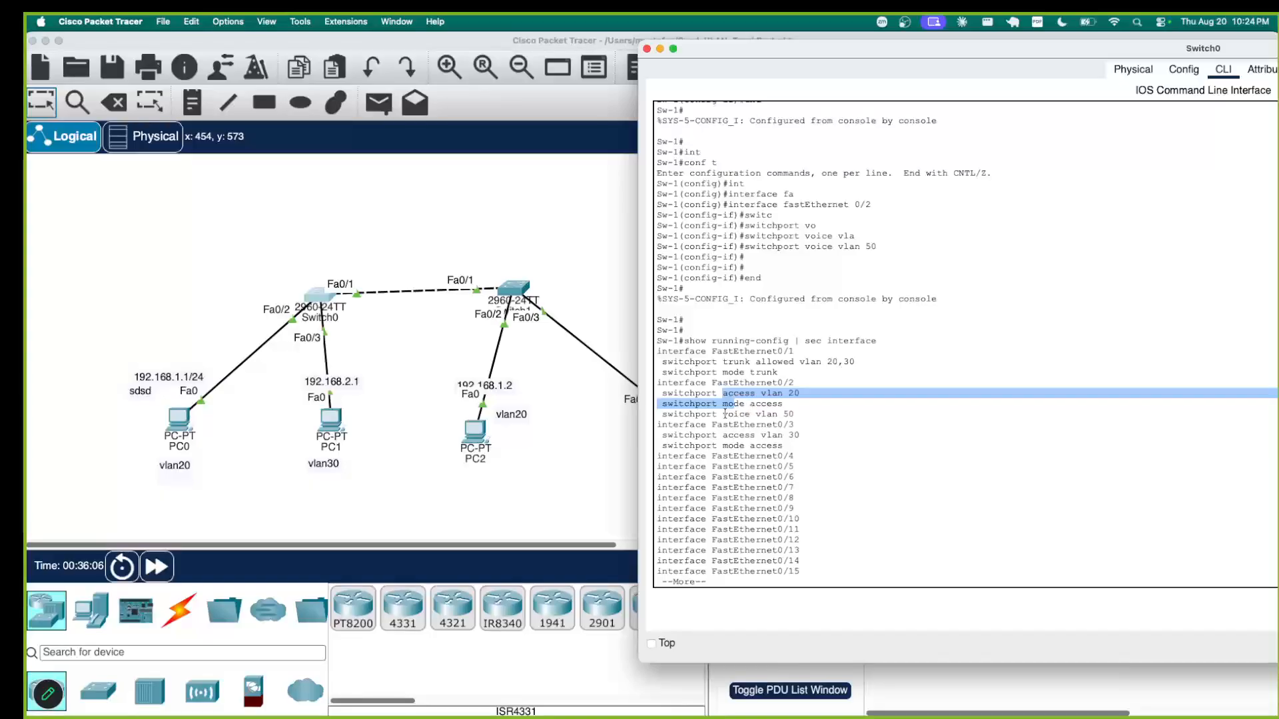
left_click_drag(723, 413, 769, 418)
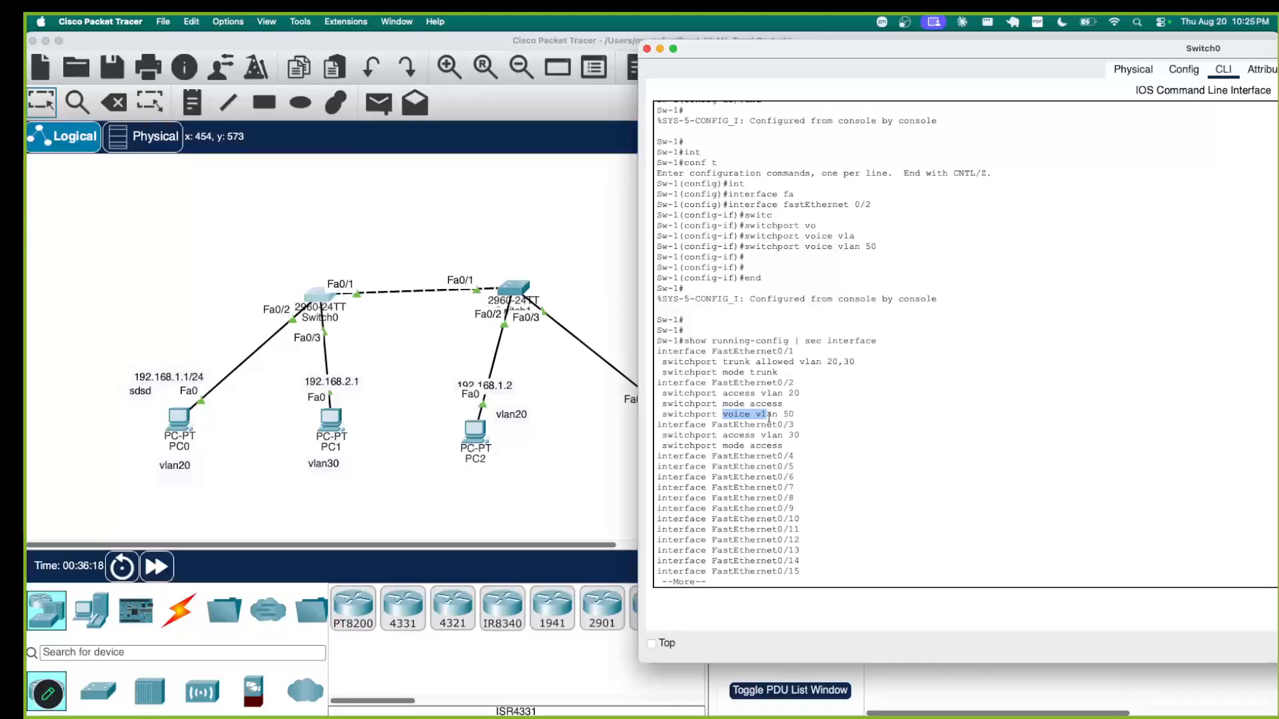
left_click(769, 417)
left_click_drag(794, 417, 786, 418)
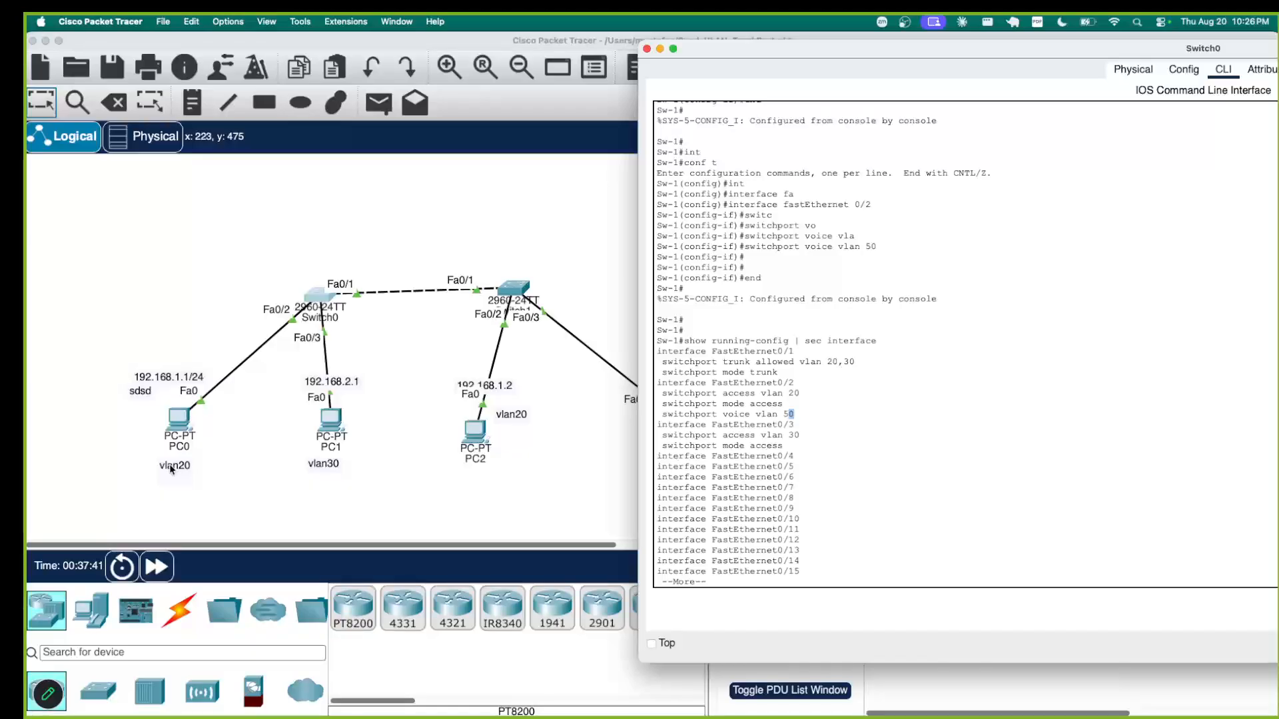
scroll(171, 469, "down", 5)
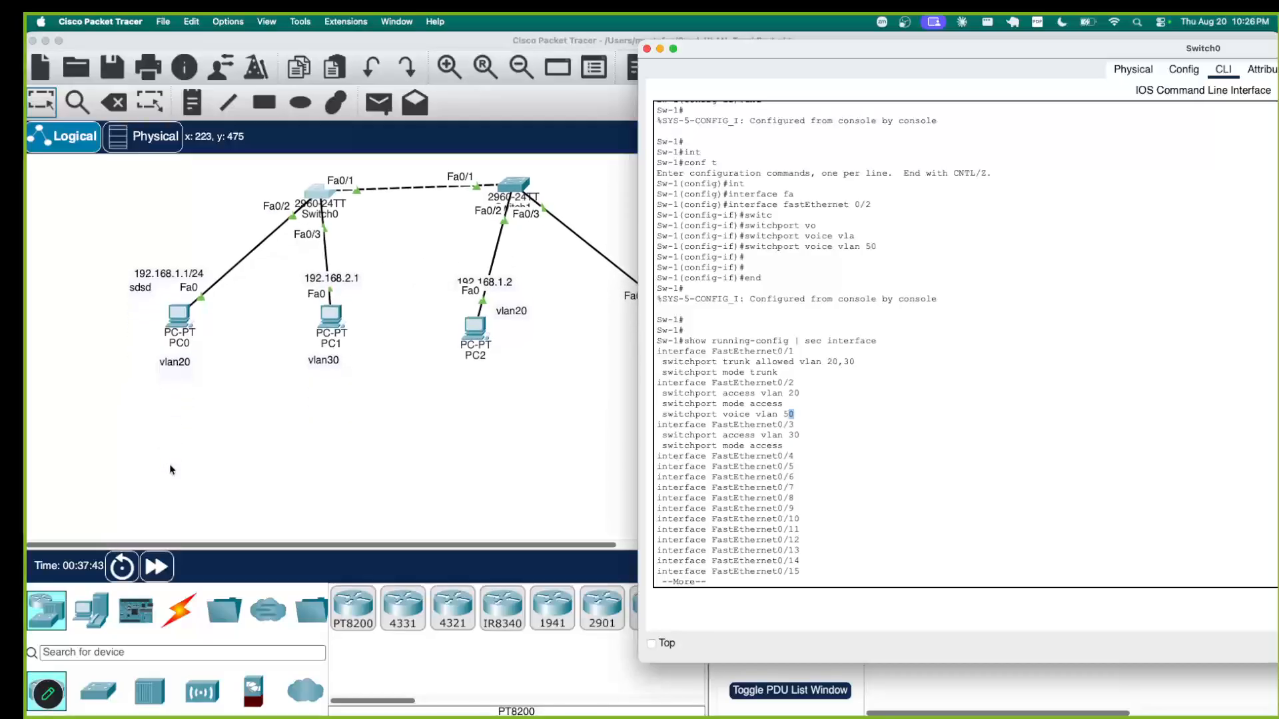
- Bring the whole Switch0 window into view and examine the trunk and voice VLAN lines under FastEthernet0/1 in the earlier interface listing
triple_click(813, 205)
left_click_drag(817, 56, 679, 90)
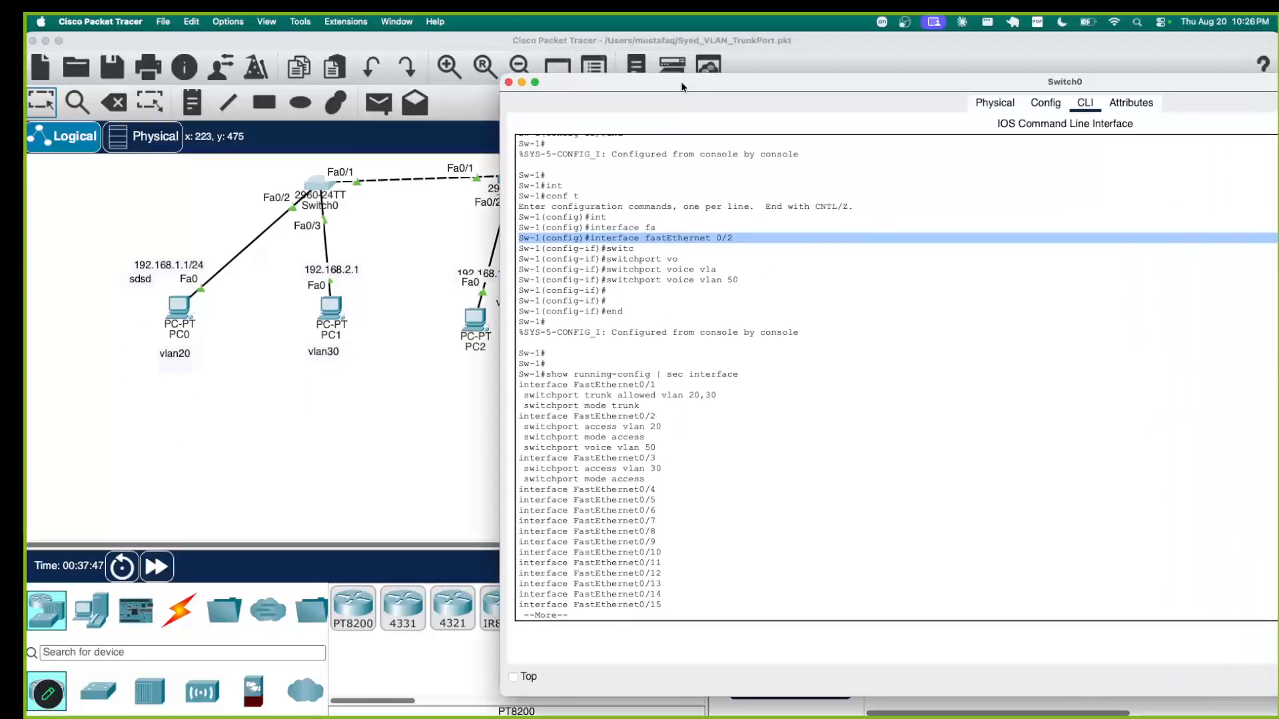
scroll(625, 258, "up", 3)
scroll(625, 259, "up", 10)
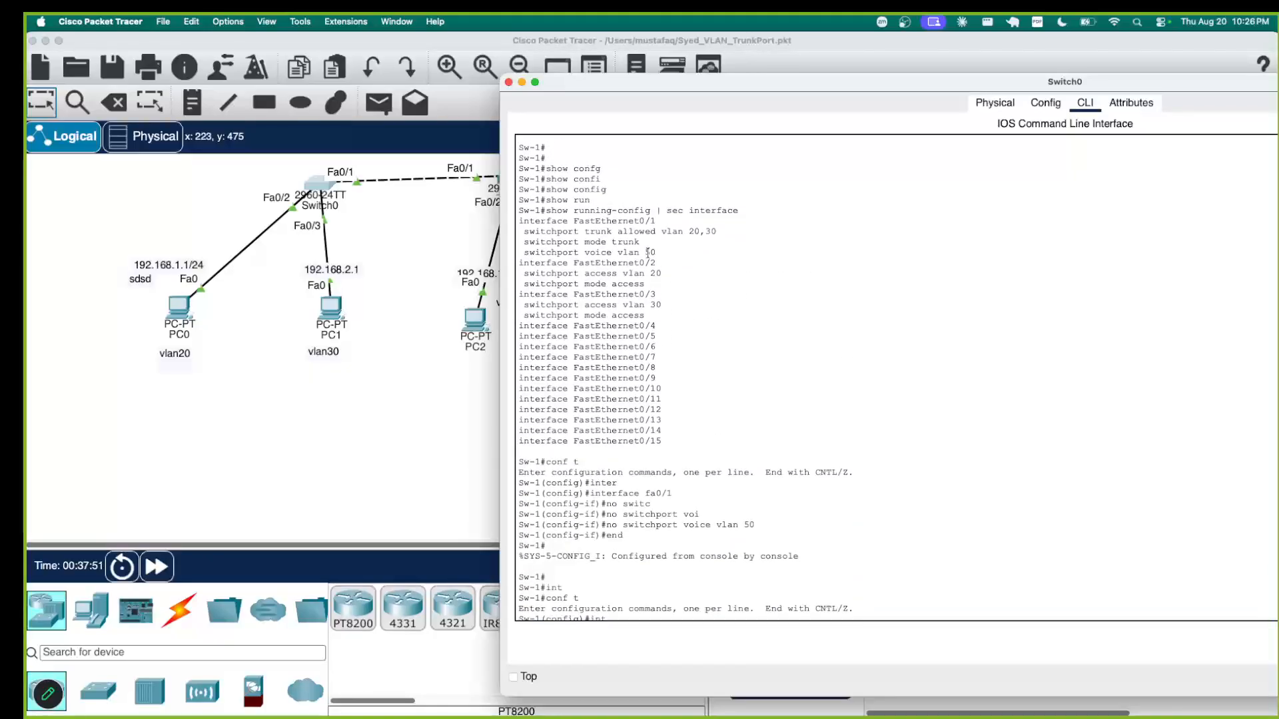
left_click_drag(656, 252, 568, 242)
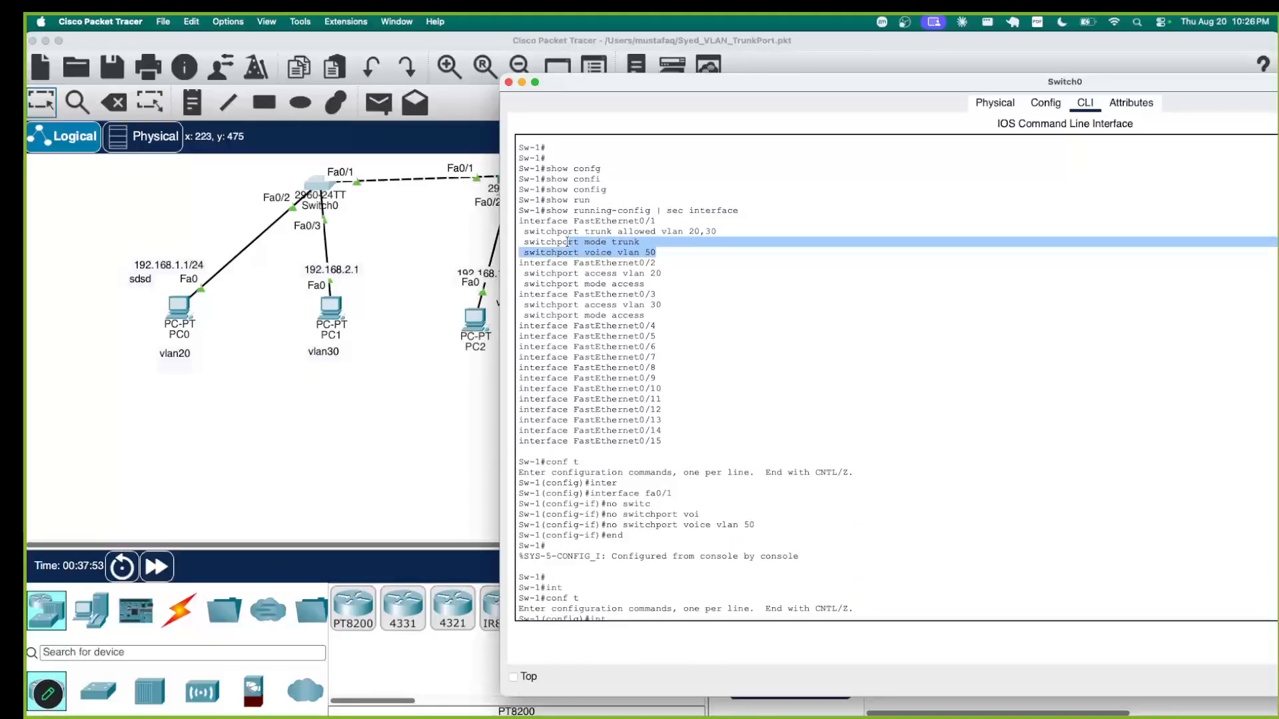
left_click(557, 252)
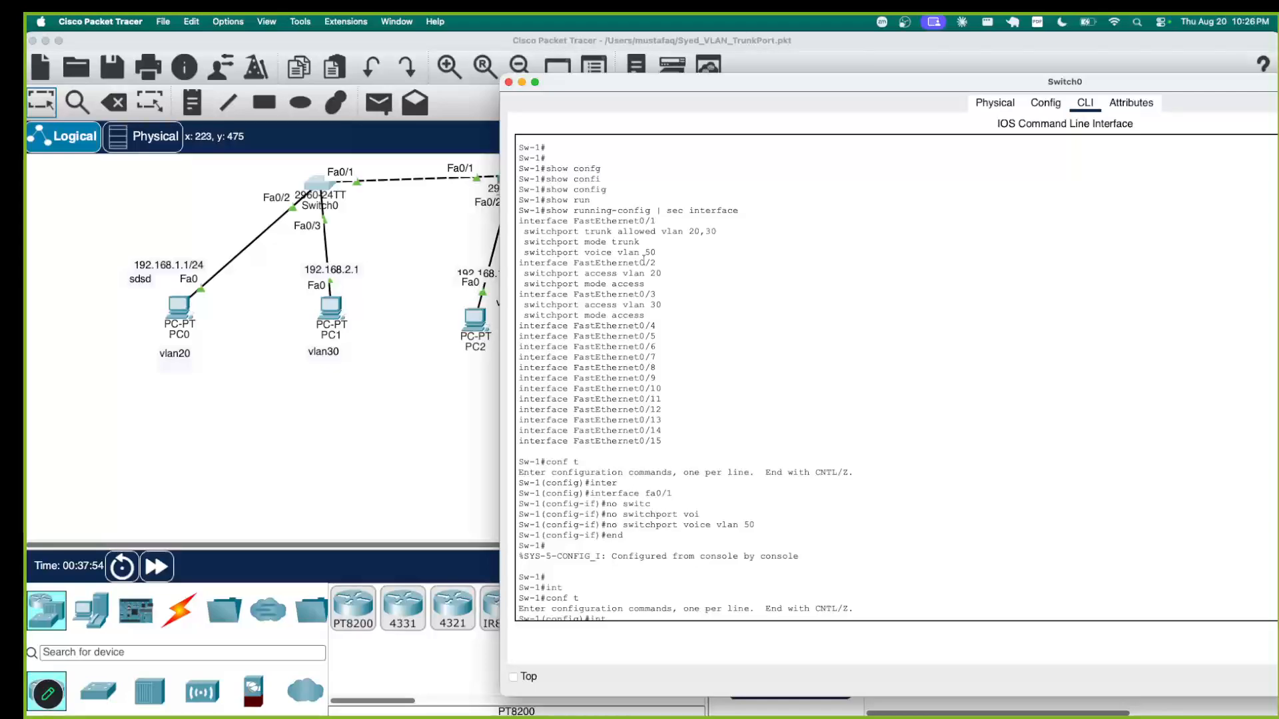
left_click_drag(656, 252, 567, 252)
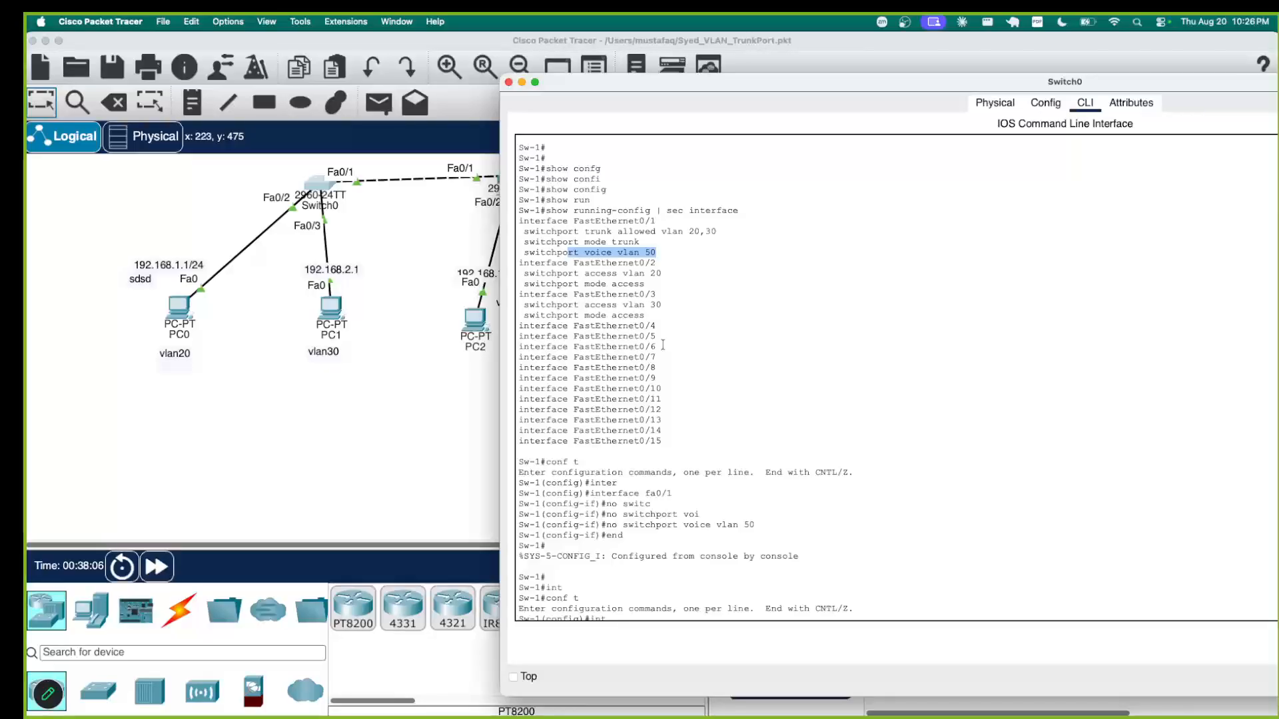
left_click_drag(528, 231, 570, 224)
left_click(669, 242)
- Return to the latest interface listing and review the access and voice VLAN lines under FastEthernet0/2
scroll(690, 407, "down", 10)
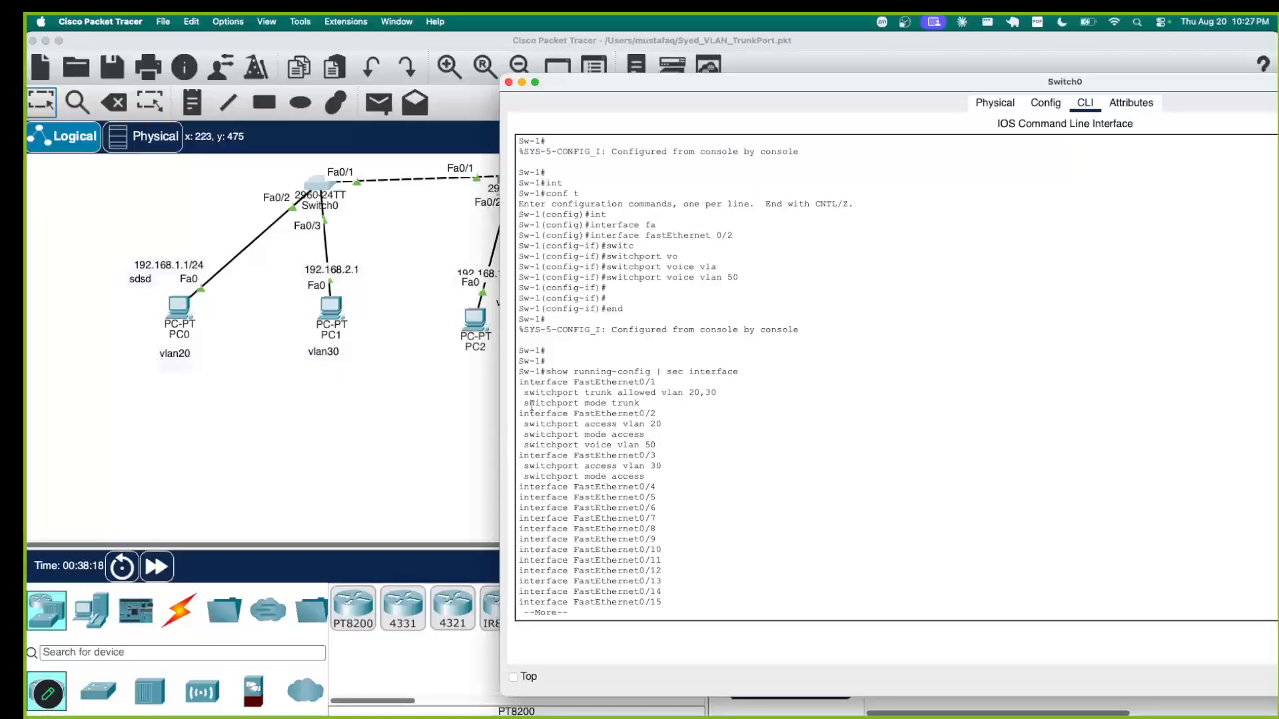
left_click_drag(517, 413, 657, 434)
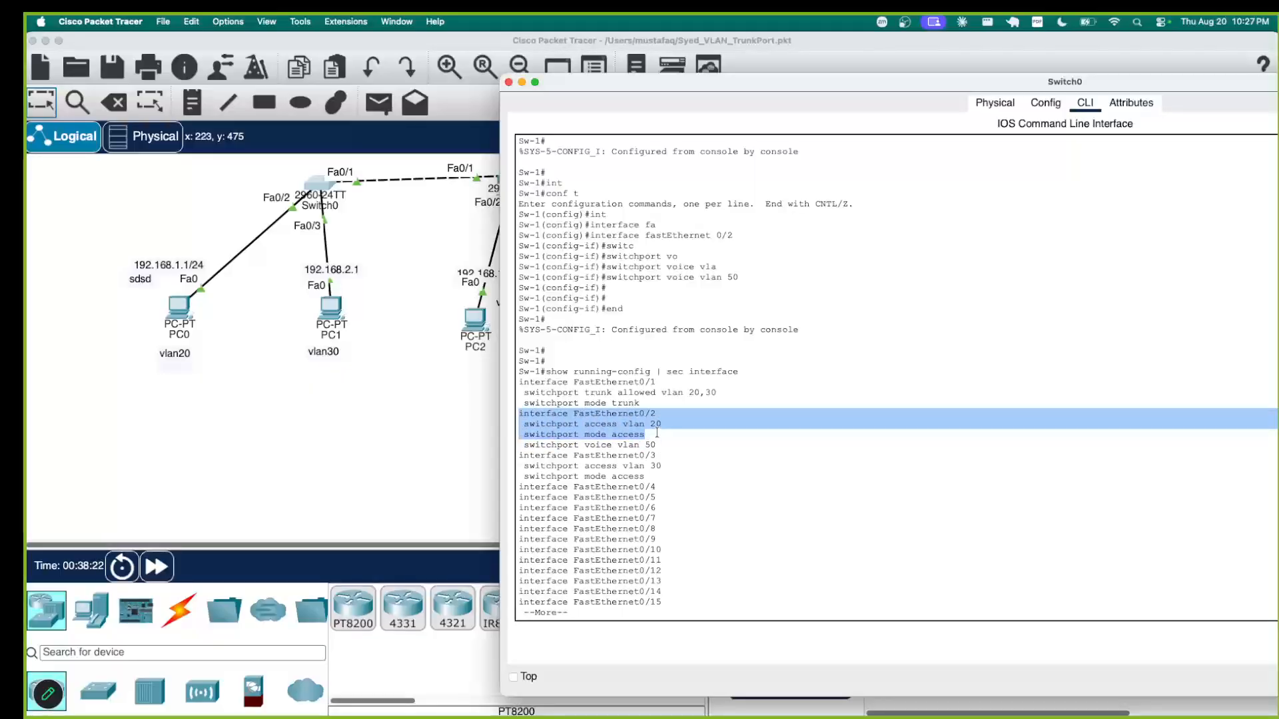
left_click_drag(657, 444, 523, 441)
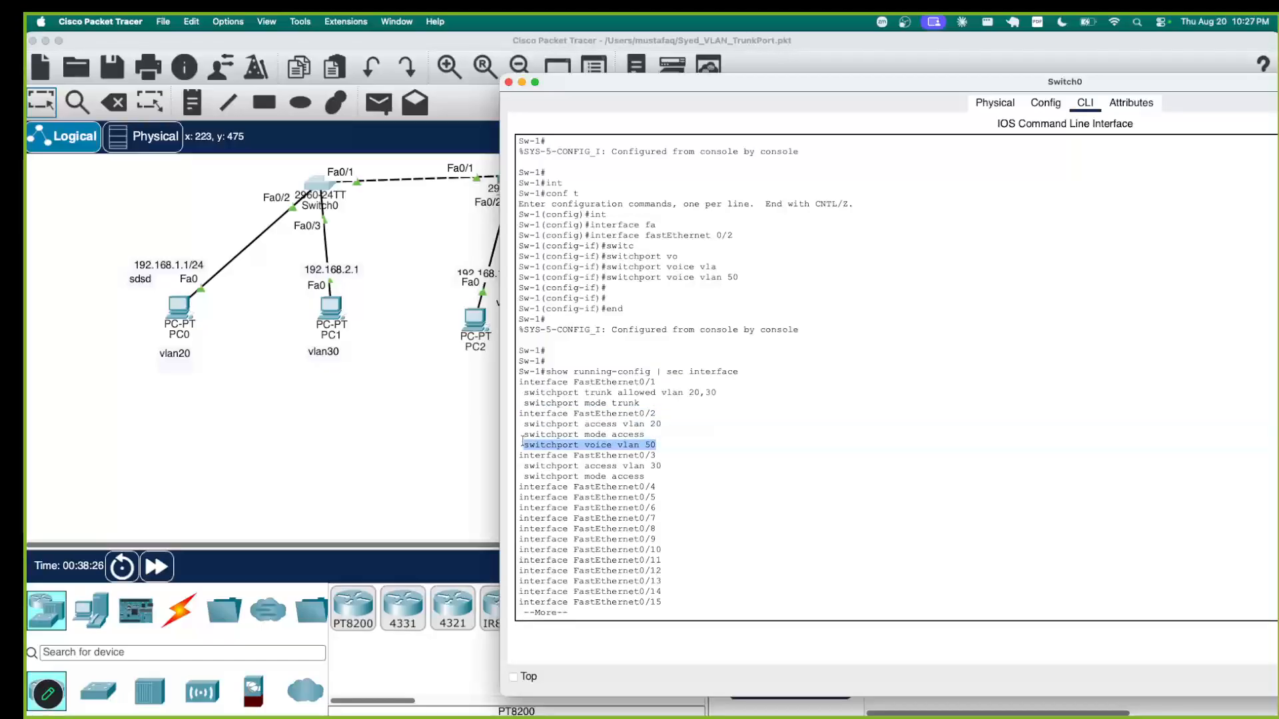
left_click(523, 441)
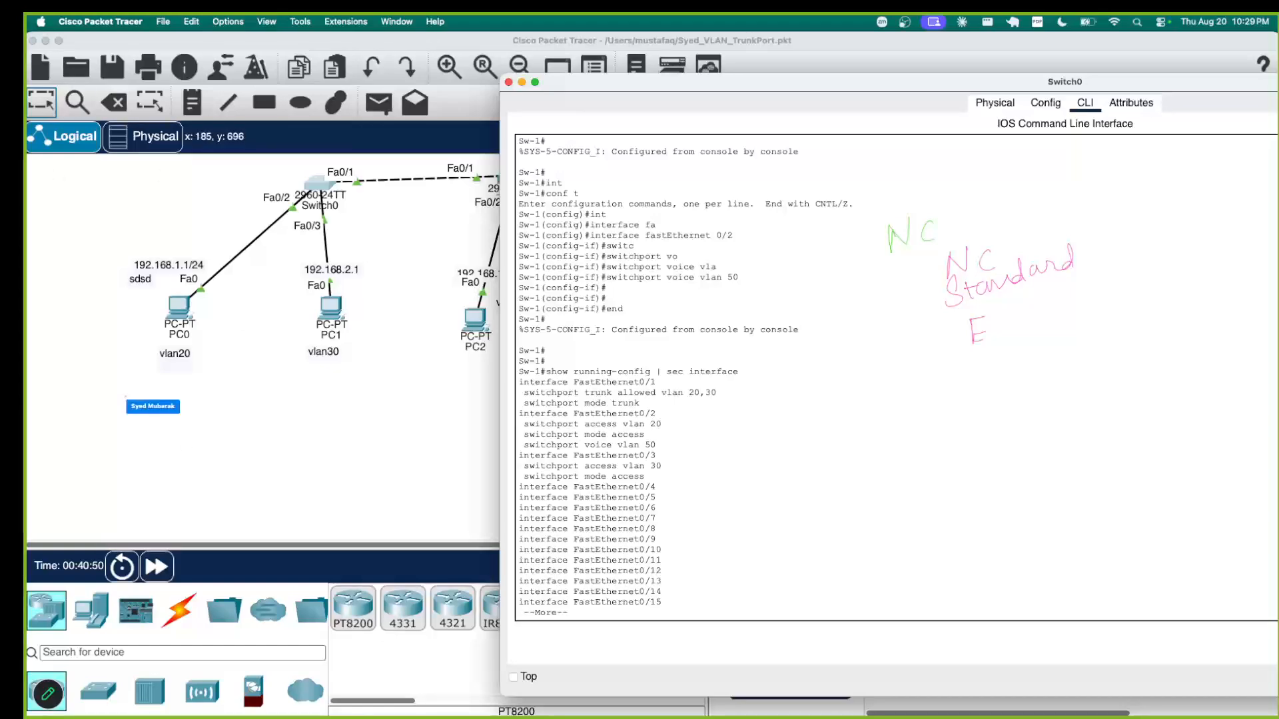
- Annotate the shared screen by hand with NC below PC0 and X-F beside the E under Standard
mouse_move(130, 407)
left_mouse_down()
mouse_move(144, 379)
mouse_move(159, 389)
left_mouse_up()
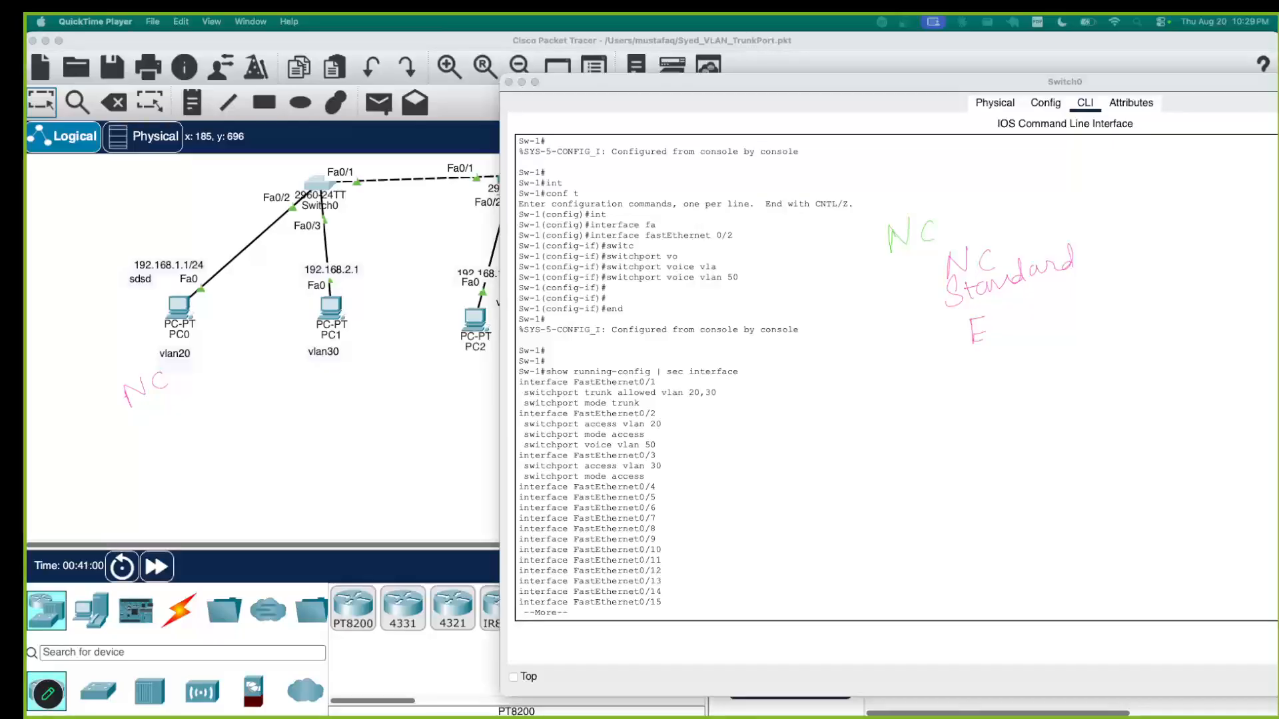
mouse_move(995, 320)
left_mouse_down()
mouse_move(1004, 294)
mouse_move(1008, 319)
mouse_move(1057, 288)
mouse_move(1059, 301)
left_mouse_up()
- Switch to the AutoDraw page in Chrome and enlarge its window to fill the screen
left_click_drag(26, 126, 600, 69)
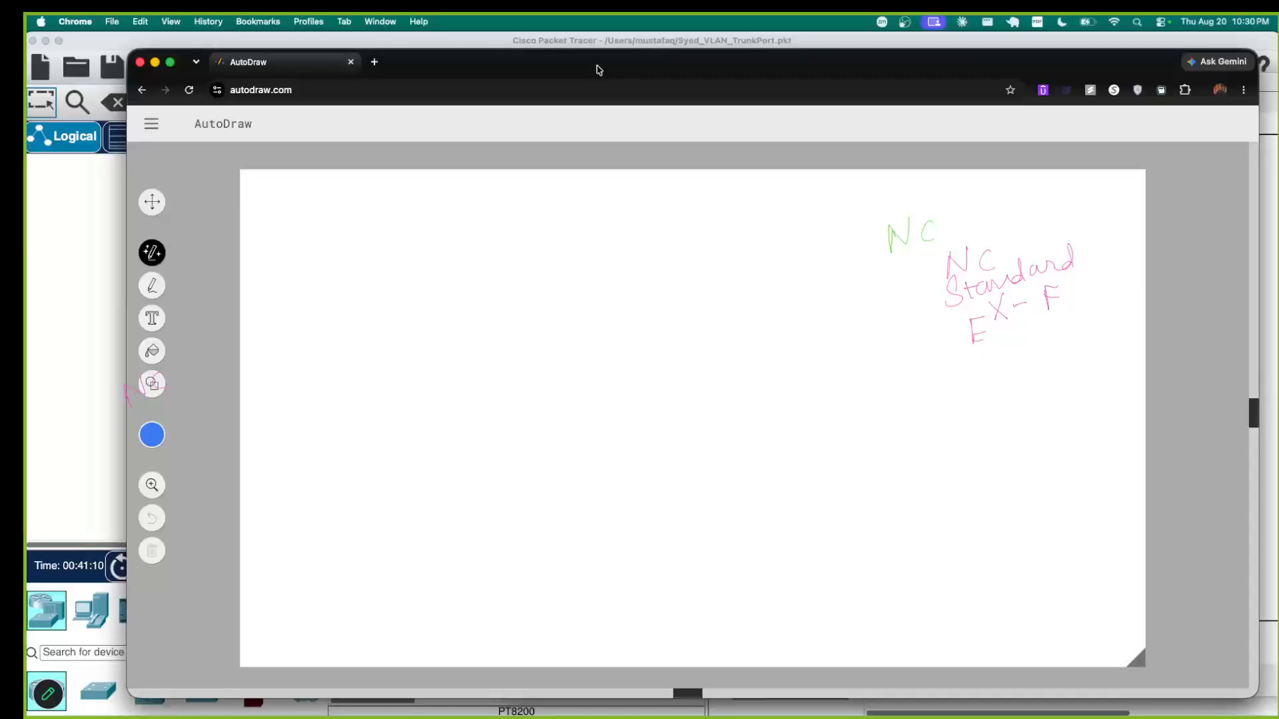
double_click(599, 69)
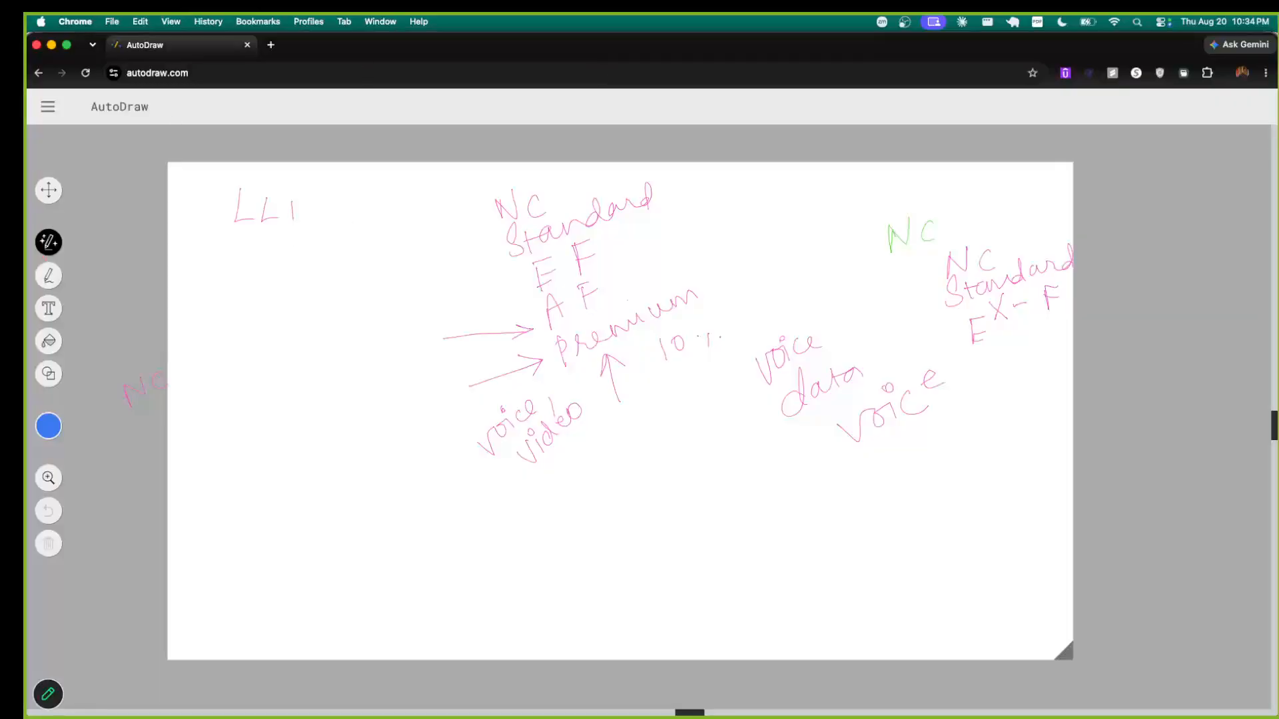
- Stop sharing the screen in Zoom, then open the choice of screens to share and dismiss it
key("super+shift+s")
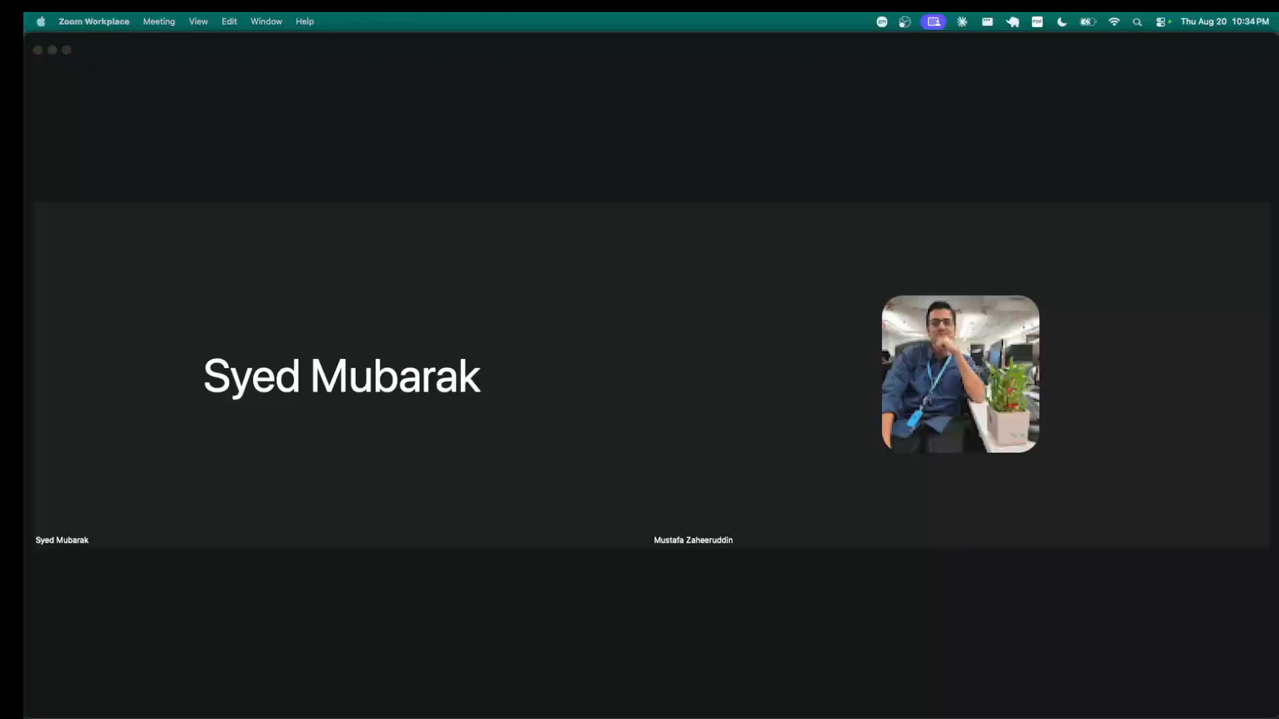
mouse_move(505, 387)
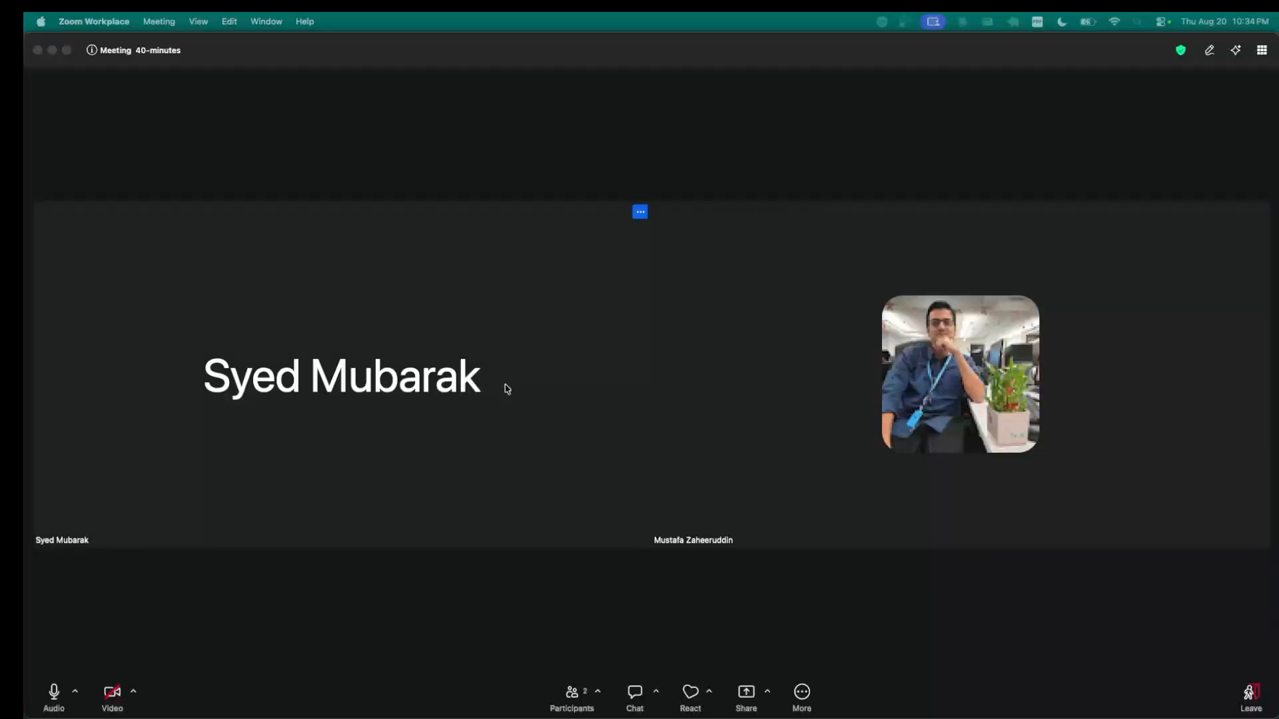
left_click(747, 696)
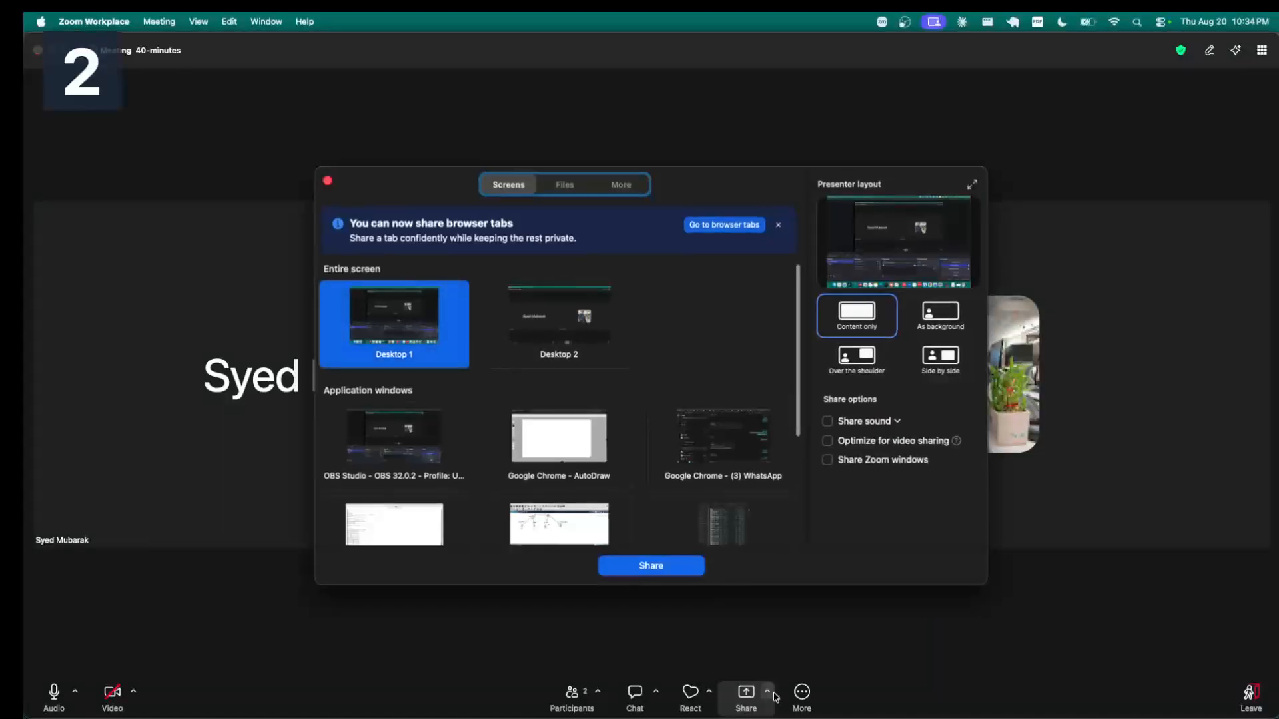
left_click(328, 180)
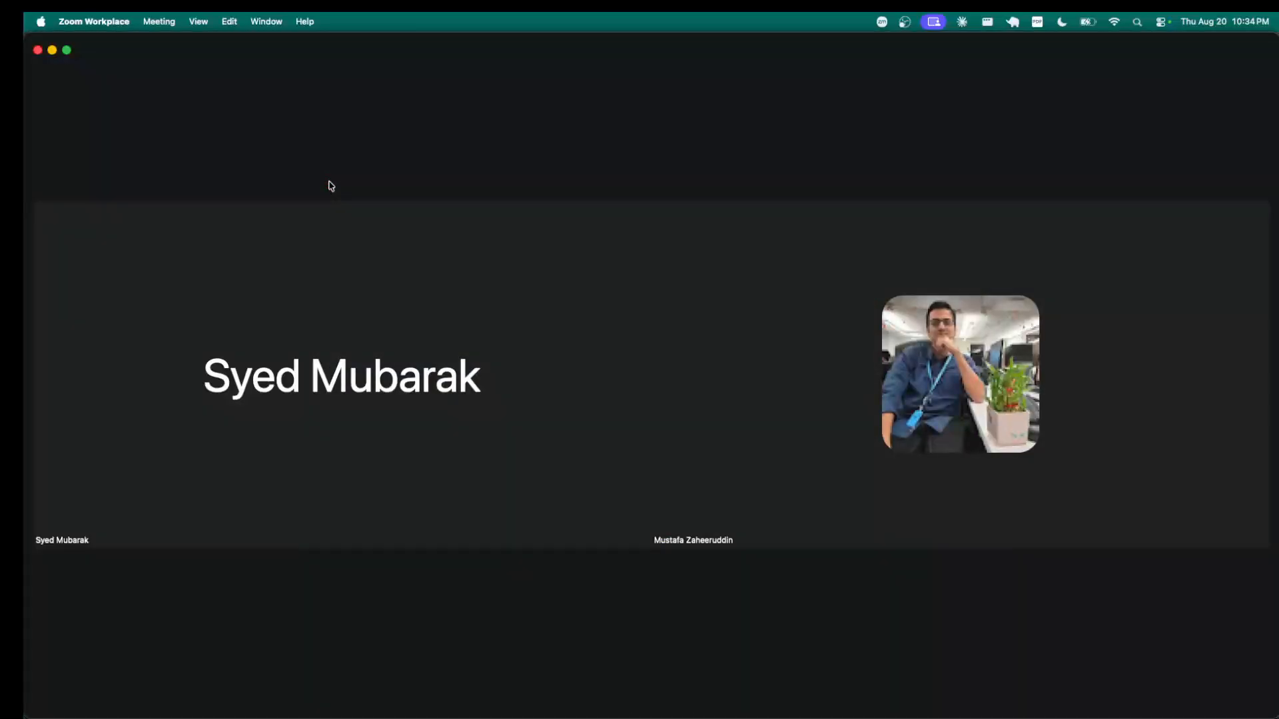
mouse_move(1249, 693)
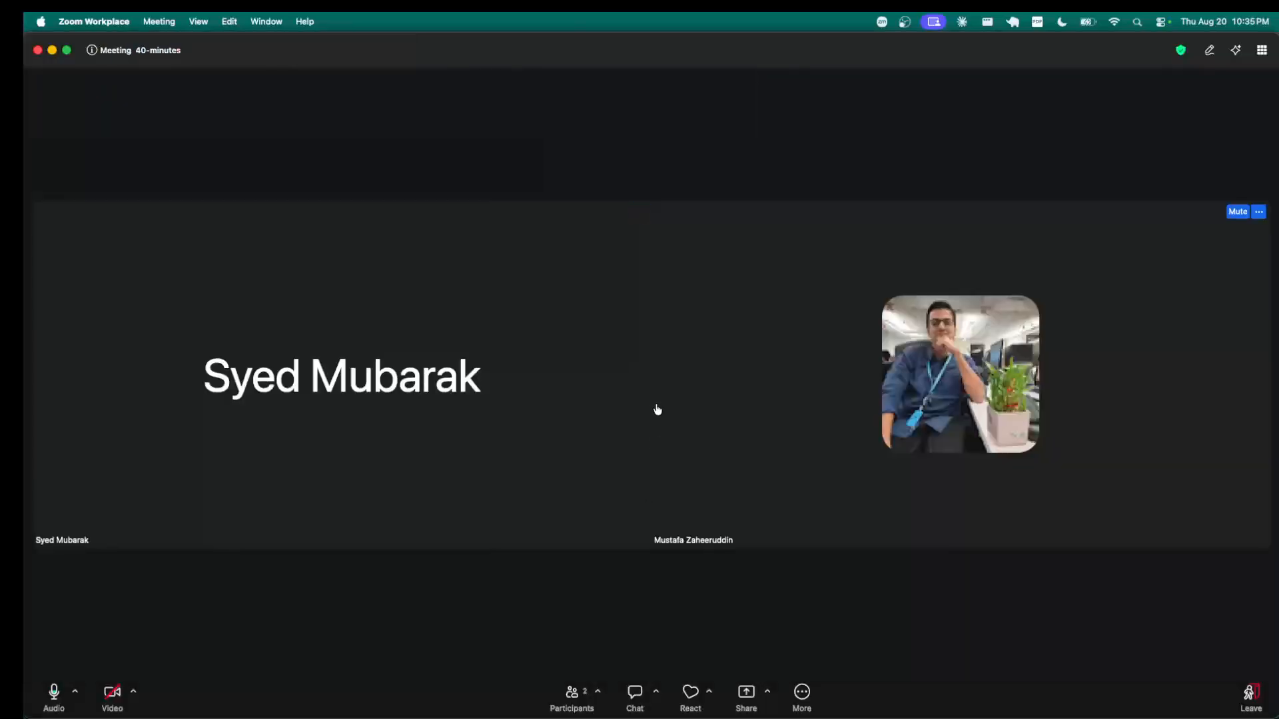
right_click(656, 407)
left_click(504, 568)
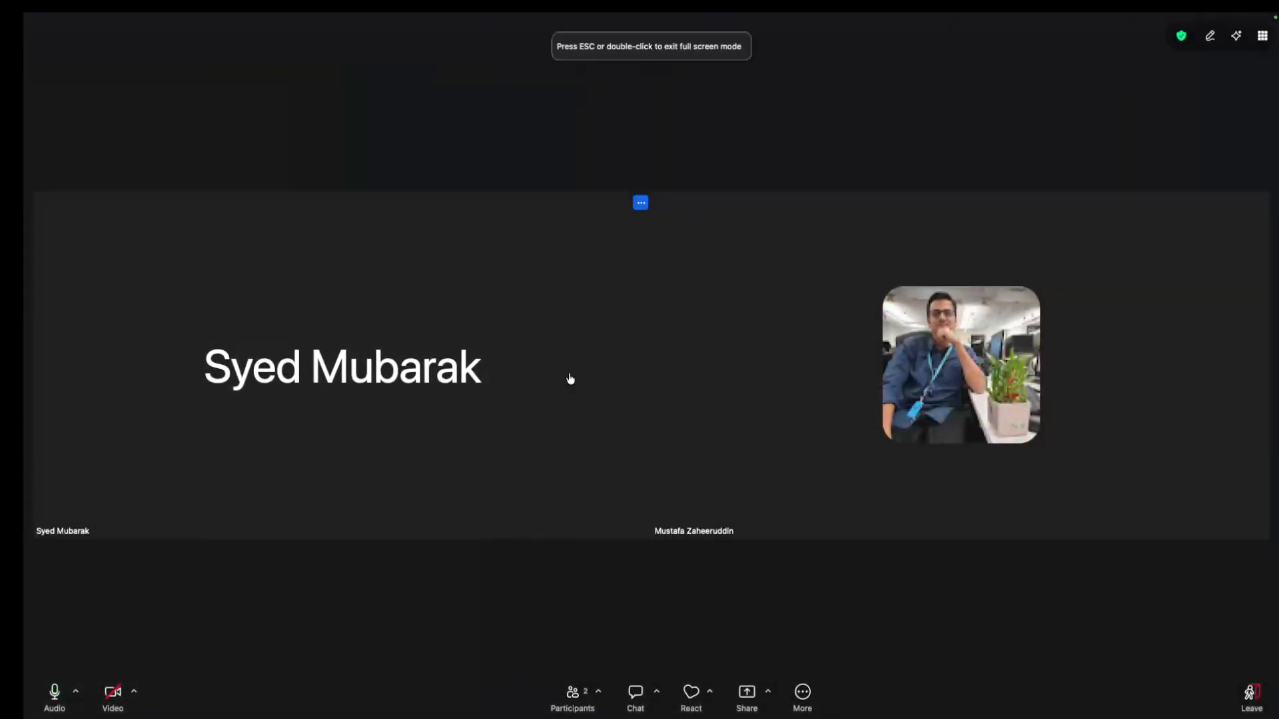
key("Escape")
key("ctrl+Up")
key("ctrl+Up")
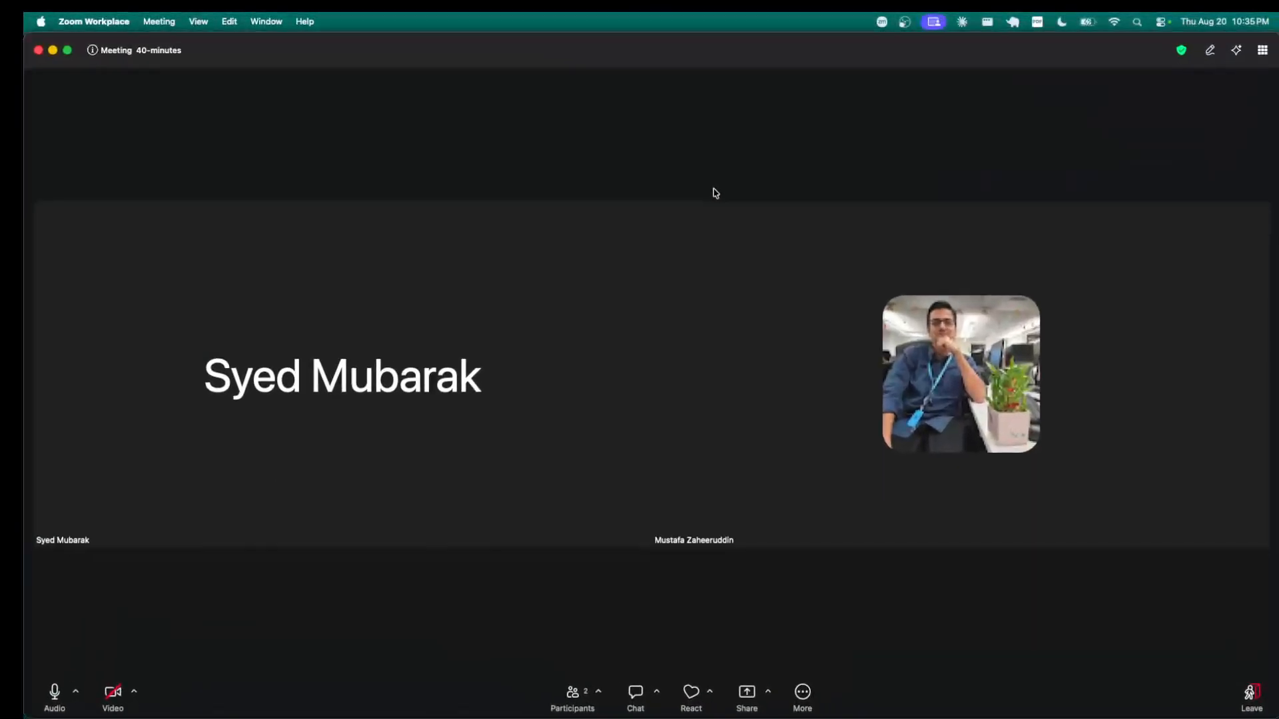
key("ctrl+Up")
left_click(669, 371)
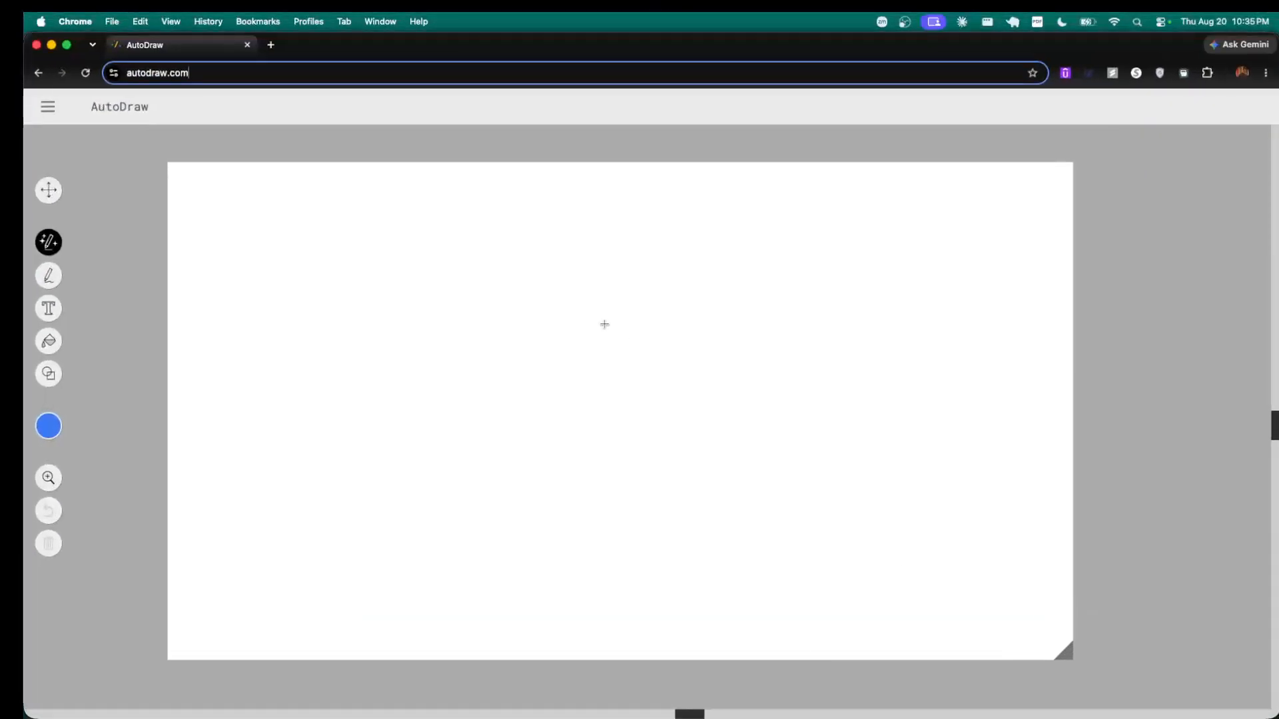
- Switch to the Zoom meeting window and show the other participant's shared AutoDraw screen in full screen
key("super+Tab")
key("ctrl+Up")
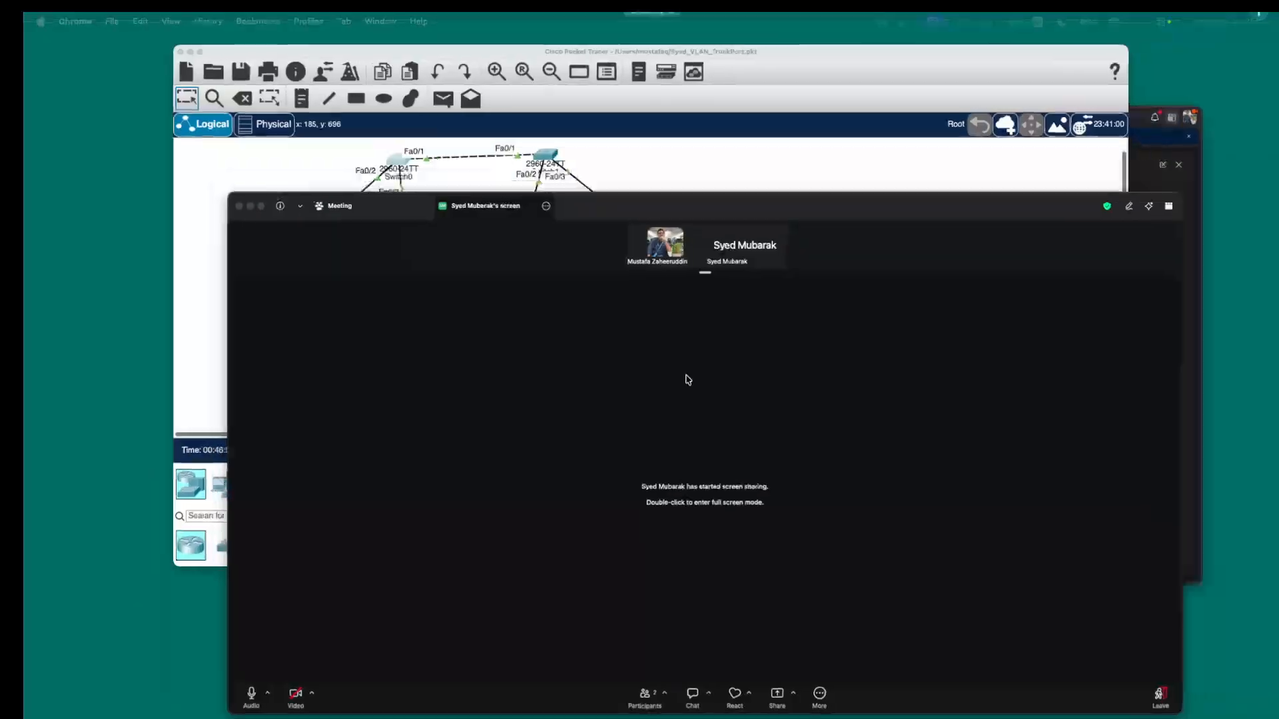
left_click(730, 504)
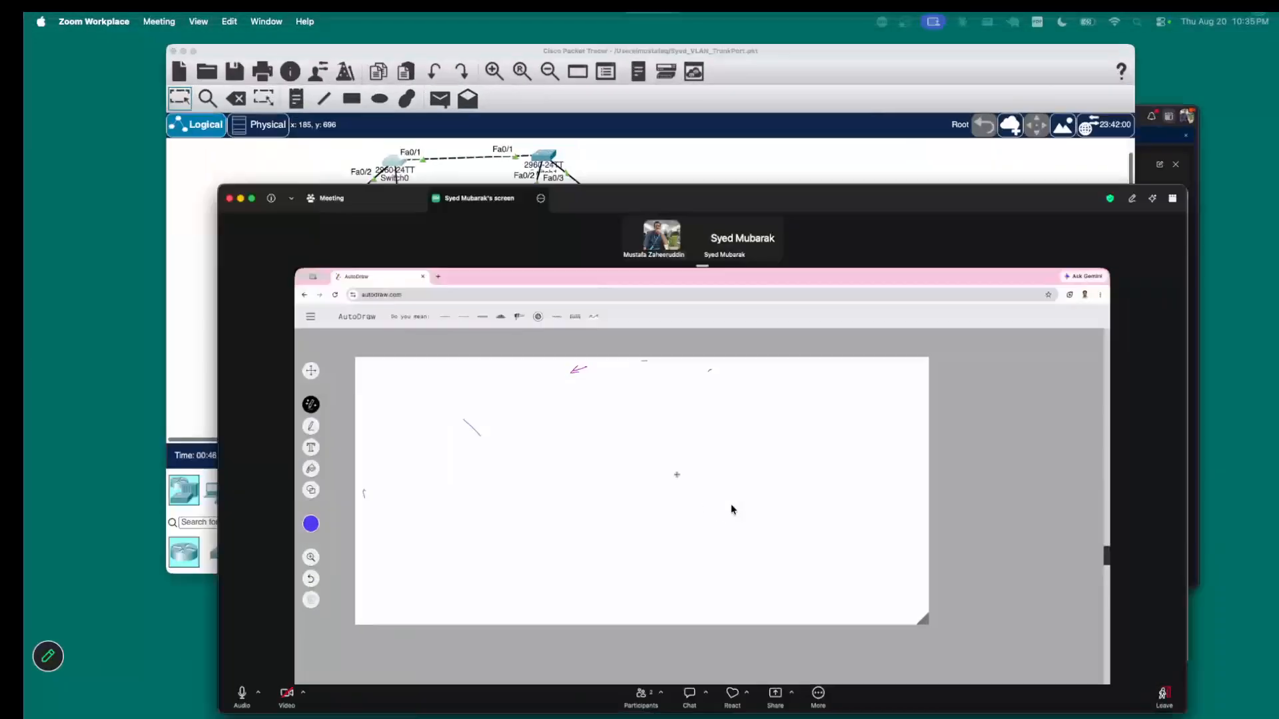
double_click(703, 469)
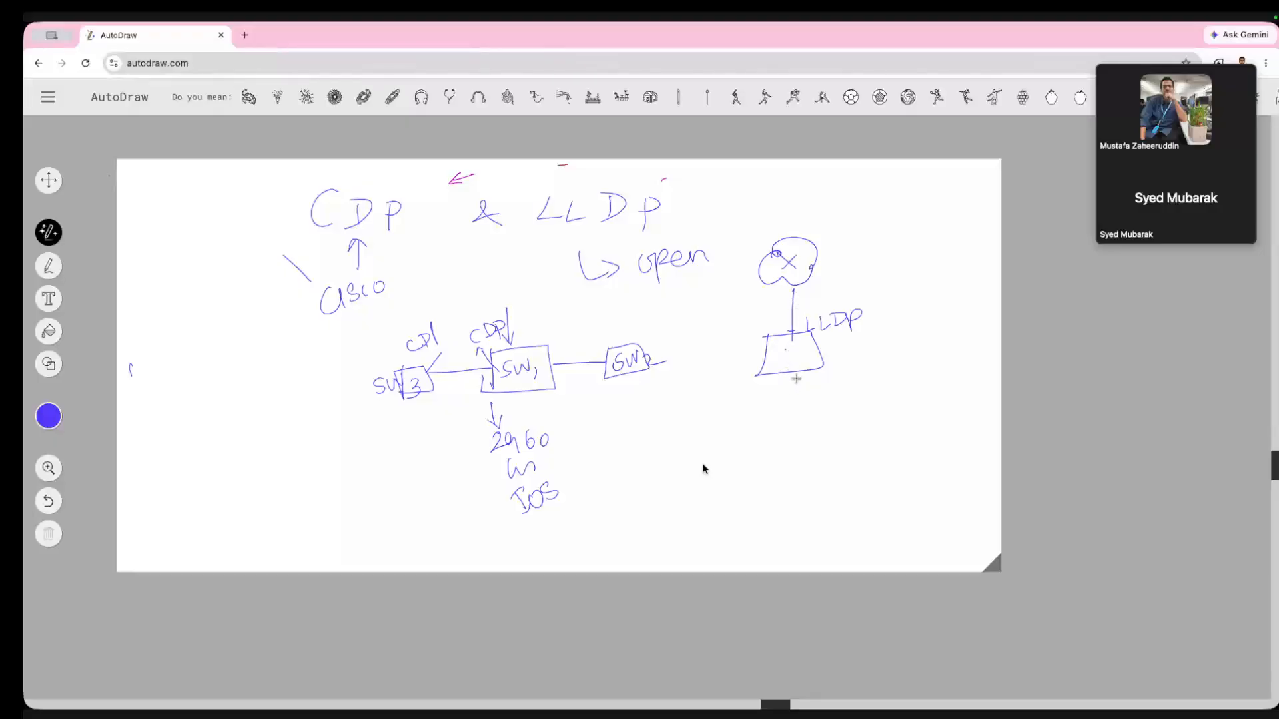
- Label the router R in the sketch and add a connected box labelled SW below it, marking the link LLDP
mouse_move(773, 421)
left_mouse_down()
mouse_move(838, 447)
mouse_move(766, 427)
mouse_move(796, 419)
mouse_move(786, 449)
mouse_move(816, 430)
left_mouse_up()
mouse_move(787, 351)
left_mouse_down()
mouse_move(787, 375)
mouse_move(806, 377)
mouse_move(816, 414)
mouse_move(855, 392)
left_mouse_up()
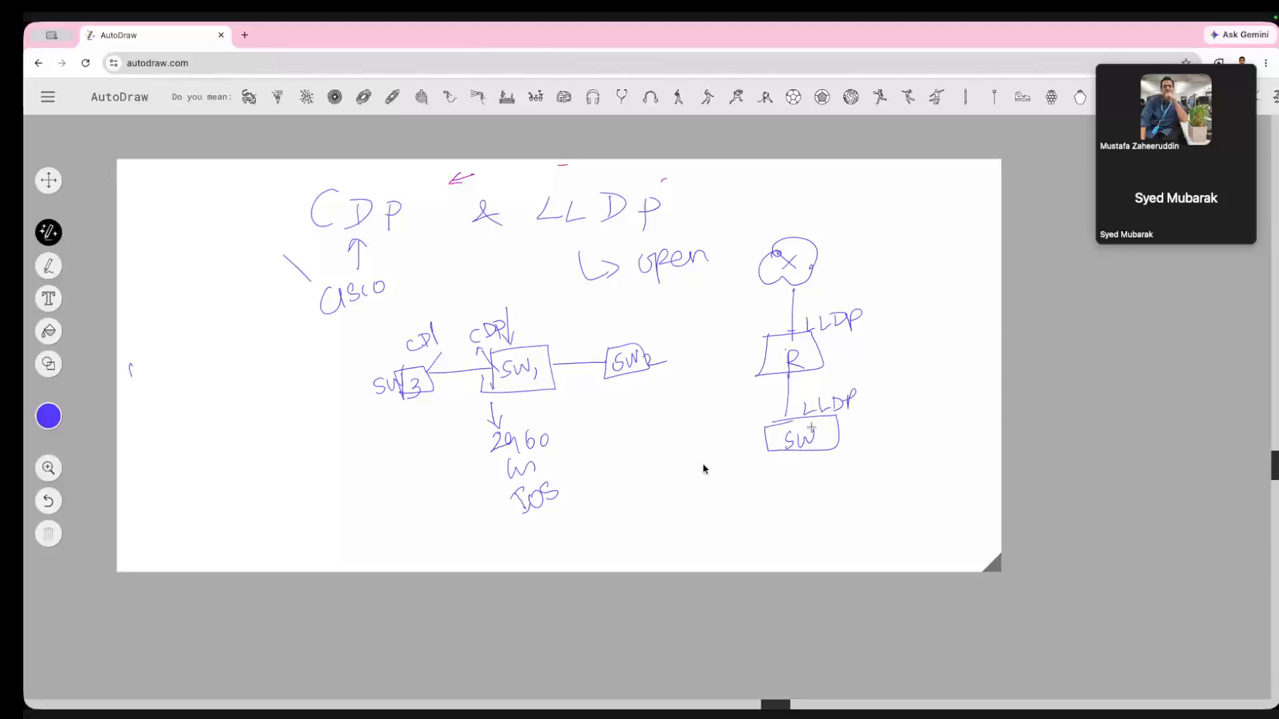